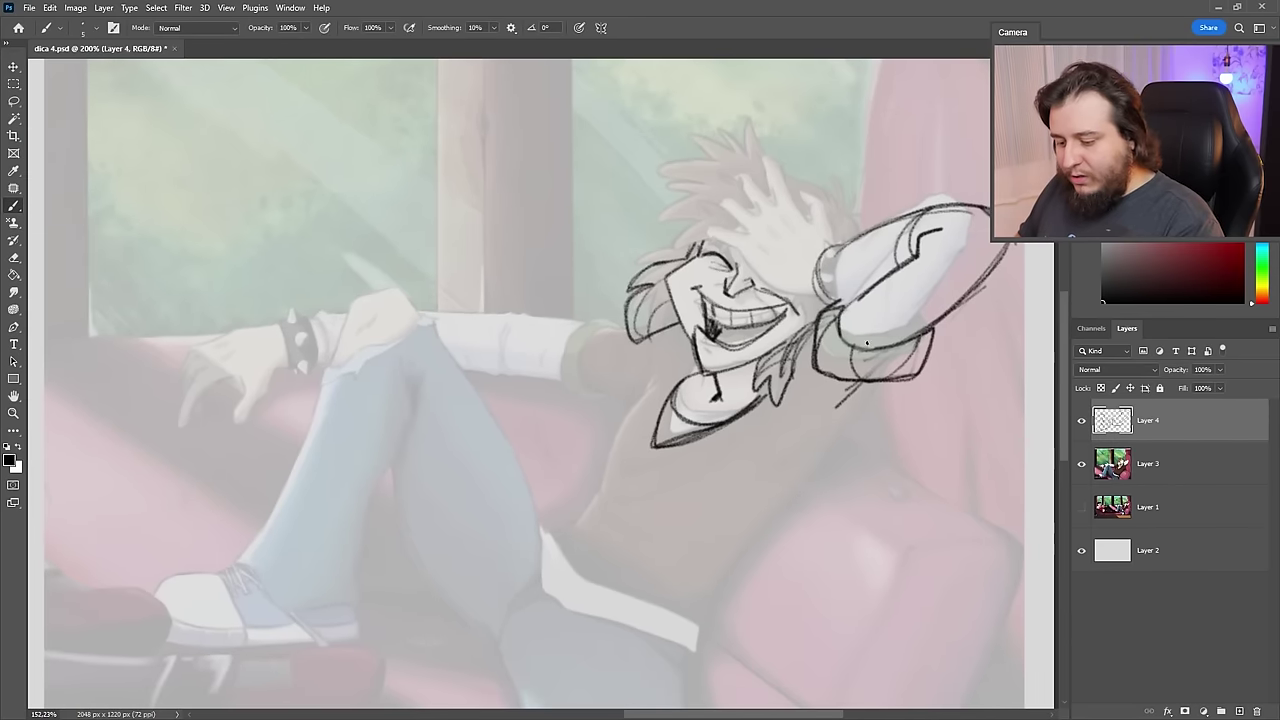
- Trace the shirt's torso sides, lower hem and the rolled sleeve of the outstretched arm over the faded reference
{"action": "left_click_drag", "start_coordinate": [892, 382], "coordinate": [775, 527]}
{"action": "left_click_drag", "start_coordinate": [848, 432], "coordinate": [746, 550]}
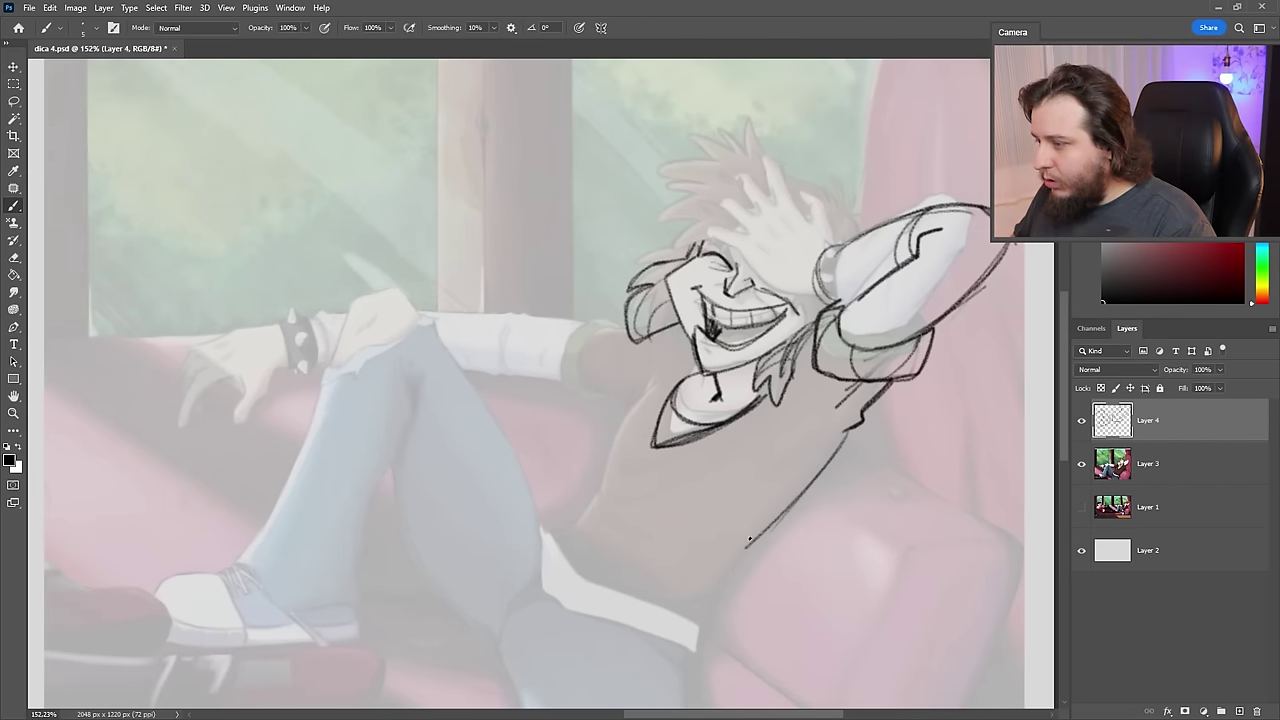
{"action": "left_click_drag", "start_coordinate": [812, 482], "coordinate": [694, 612]}
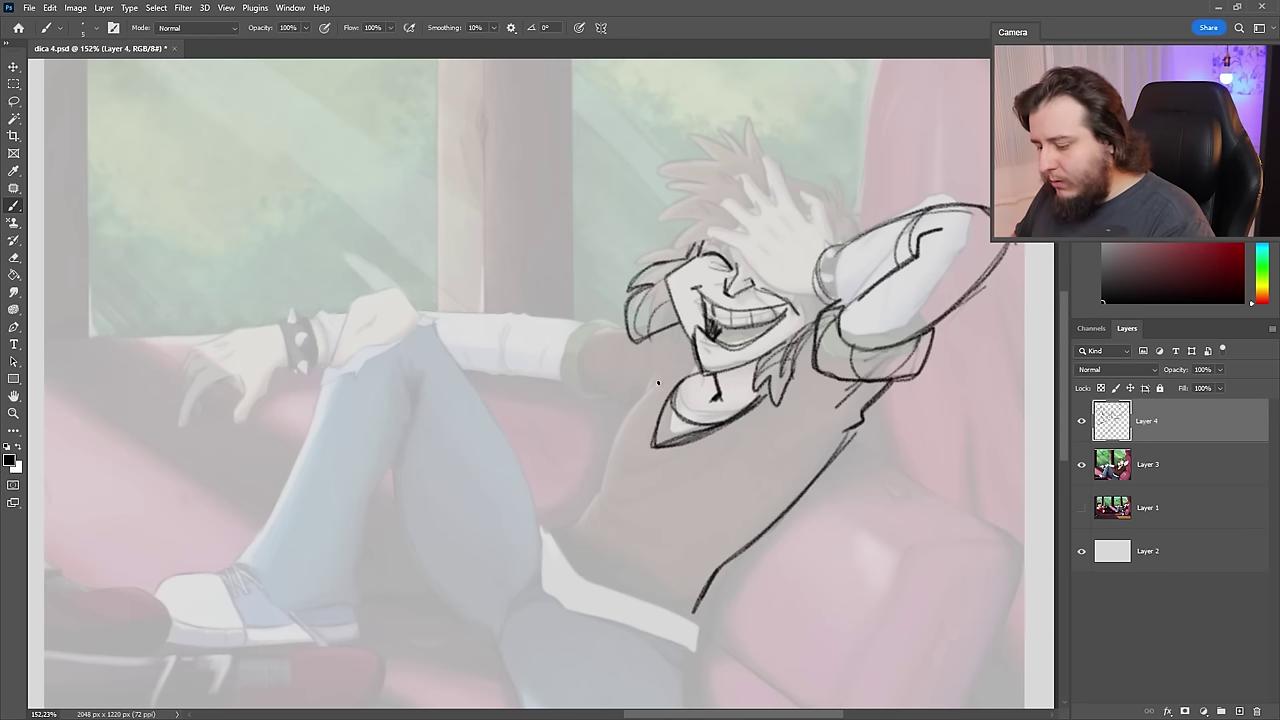
{"action": "mouse_move", "coordinate": [658, 382]}
{"action": "left_mouse_down"}
{"action": "mouse_move", "coordinate": [606, 490]}
{"action": "mouse_move", "coordinate": [563, 540]}
{"action": "mouse_move", "coordinate": [586, 526]}
{"action": "mouse_move", "coordinate": [665, 586]}
{"action": "left_mouse_up"}
{"action": "left_click_drag", "start_coordinate": [592, 582], "coordinate": [694, 618]}
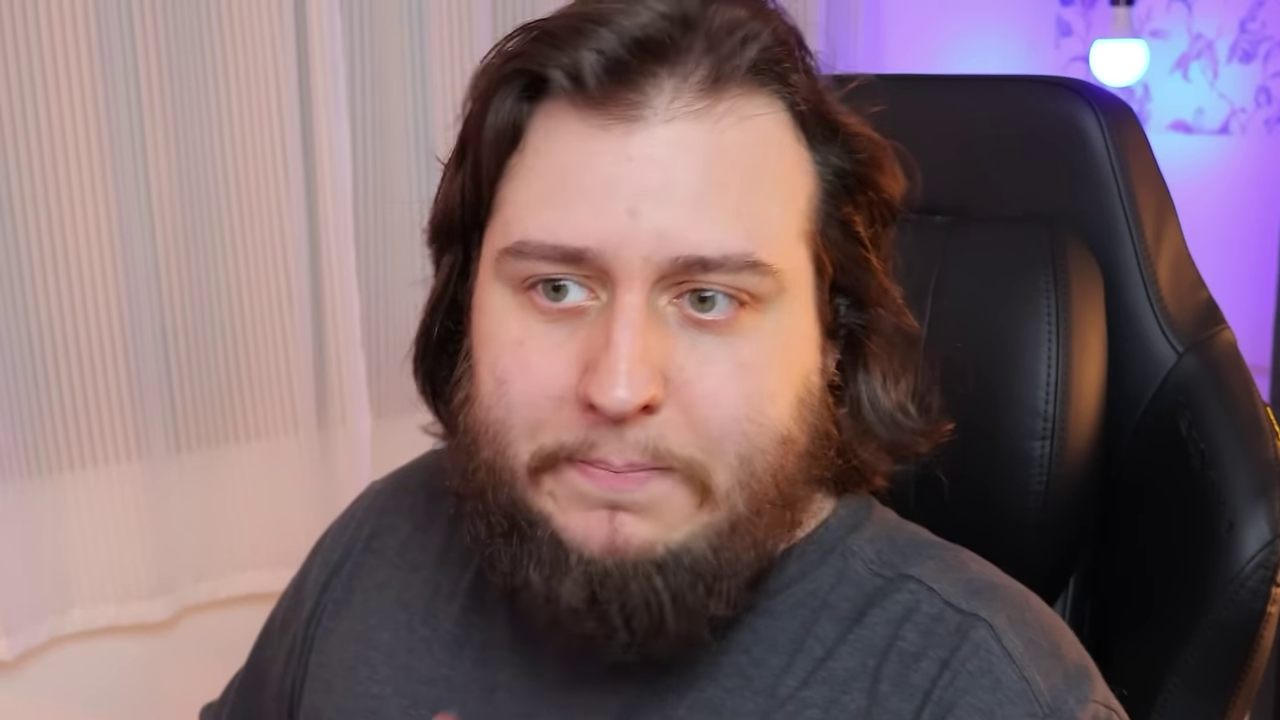
{"action": "mouse_move", "coordinate": [580, 352]}
{"action": "left_mouse_down"}
{"action": "mouse_move", "coordinate": [620, 414]}
{"action": "mouse_move", "coordinate": [570, 386]}
{"action": "left_mouse_up"}
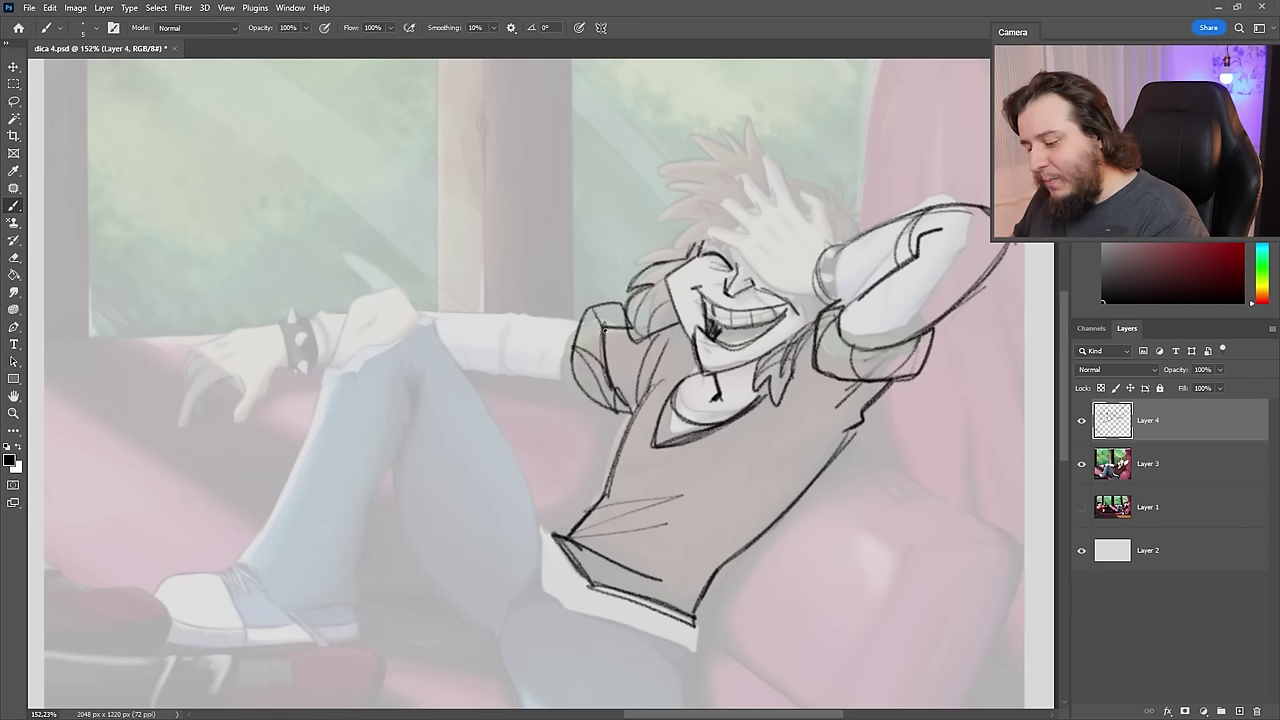
{"action": "left_click_drag", "start_coordinate": [594, 305], "coordinate": [604, 332]}
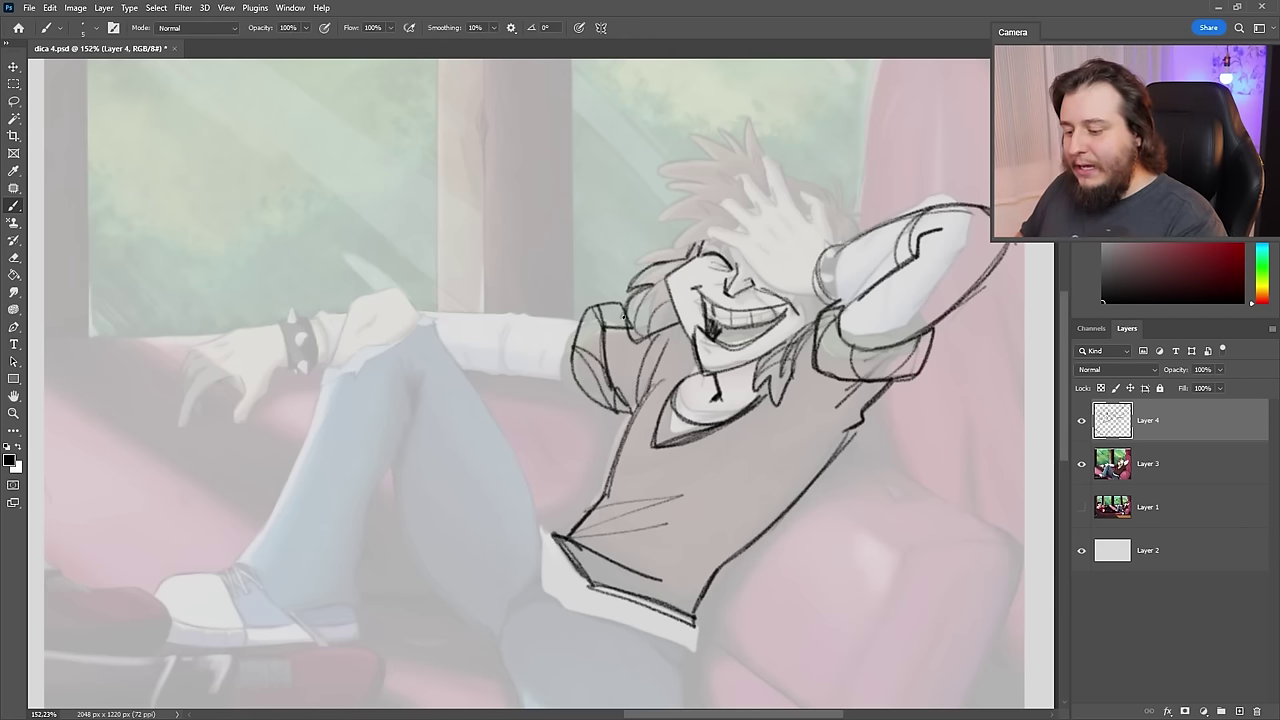
- Sketch the raised hand covering the eyes, erase the face lines it overlaps, and restate the mouth area
{"action": "mouse_move", "coordinate": [817, 213]}
{"action": "left_mouse_down"}
{"action": "mouse_move", "coordinate": [777, 167]}
{"action": "mouse_move", "coordinate": [788, 208]}
{"action": "mouse_move", "coordinate": [736, 180]}
{"action": "mouse_move", "coordinate": [759, 216]}
{"action": "mouse_move", "coordinate": [712, 228]}
{"action": "mouse_move", "coordinate": [750, 250]}
{"action": "mouse_move", "coordinate": [712, 240]}
{"action": "mouse_move", "coordinate": [750, 254]}
{"action": "left_mouse_up"}
{"action": "key", "text": "e"}
{"action": "key", "text": "b"}
{"action": "key", "text": "e"}
{"action": "mouse_move", "coordinate": [754, 258]}
{"action": "left_mouse_down"}
{"action": "mouse_move", "coordinate": [818, 282]}
{"action": "mouse_move", "coordinate": [780, 280]}
{"action": "mouse_move", "coordinate": [786, 289]}
{"action": "mouse_move", "coordinate": [820, 285]}
{"action": "left_mouse_up"}
{"action": "key", "text": "b"}
{"action": "left_click_drag", "start_coordinate": [796, 308], "coordinate": [708, 304]}
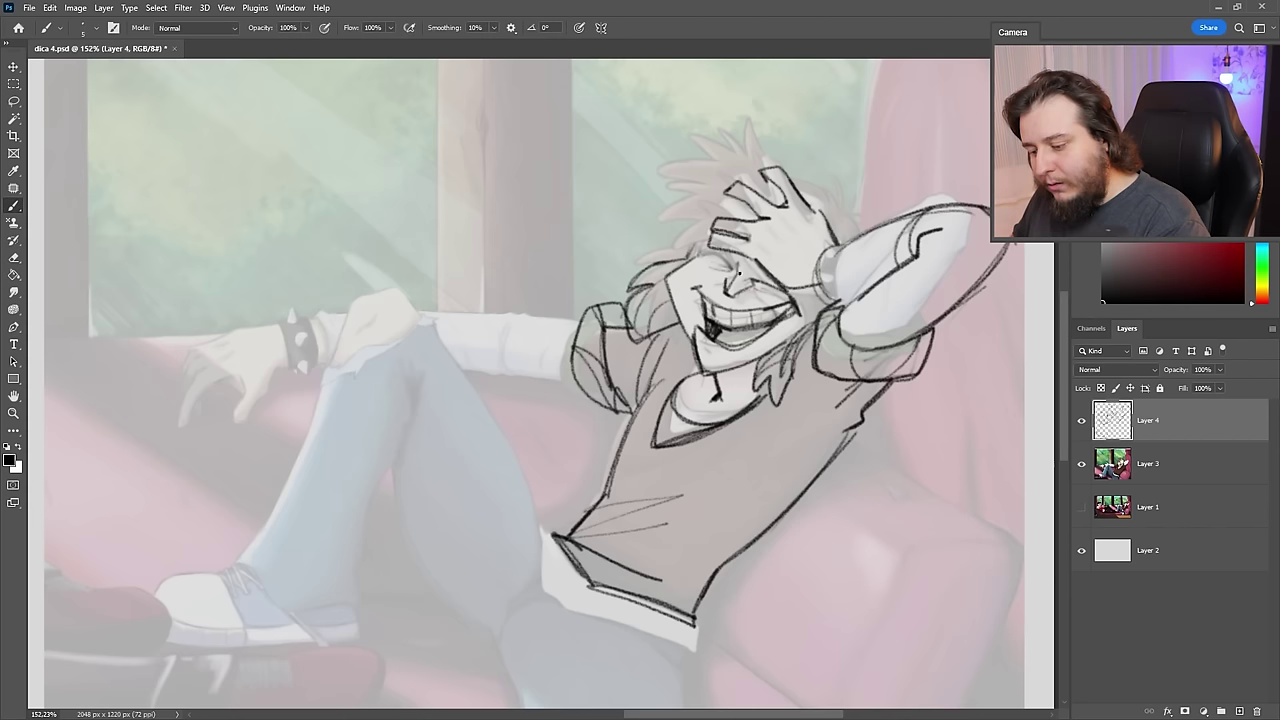
- Sketch the spiky hair around the raised hand, with loose tufts behind the head and long locks over the forehead
{"action": "mouse_move", "coordinate": [740, 178]}
{"action": "left_mouse_down"}
{"action": "mouse_move", "coordinate": [686, 220]}
{"action": "mouse_move", "coordinate": [740, 142]}
{"action": "mouse_move", "coordinate": [732, 170]}
{"action": "left_mouse_up"}
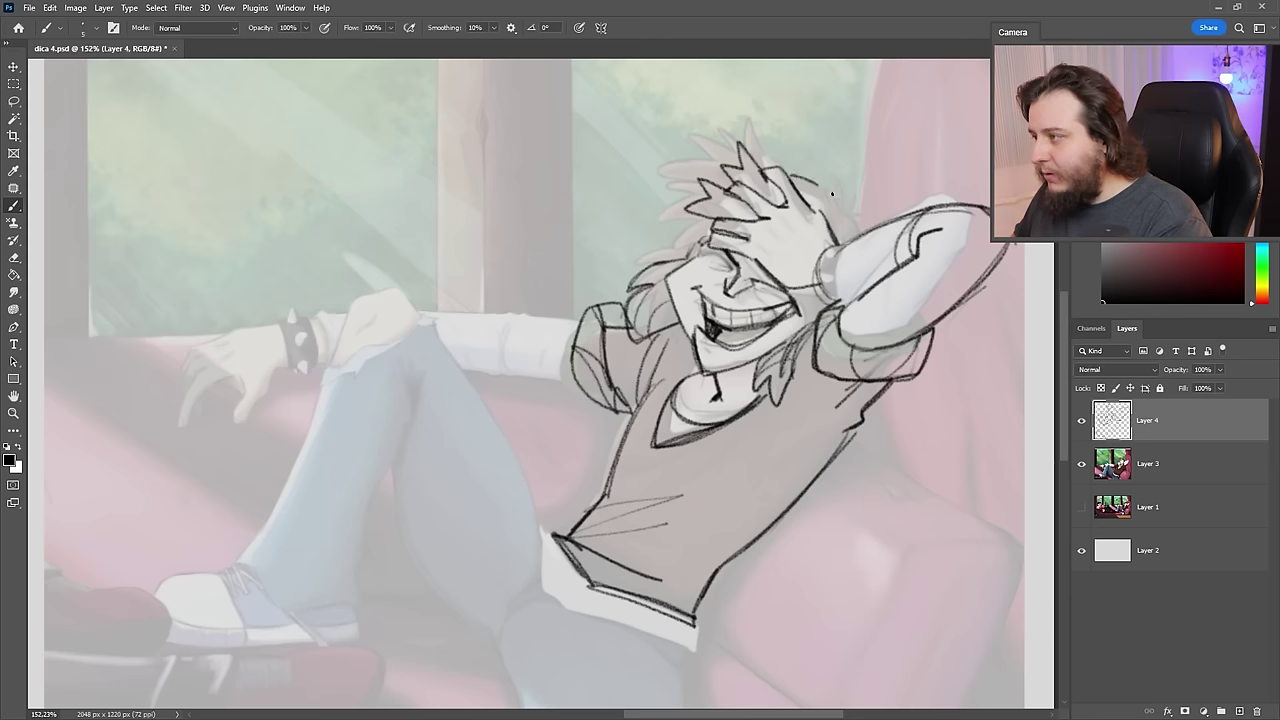
{"action": "left_click_drag", "start_coordinate": [824, 150], "coordinate": [842, 200]}
{"action": "mouse_move", "coordinate": [848, 166]}
{"action": "left_mouse_down"}
{"action": "mouse_move", "coordinate": [890, 208]}
{"action": "mouse_move", "coordinate": [847, 211]}
{"action": "left_mouse_up"}
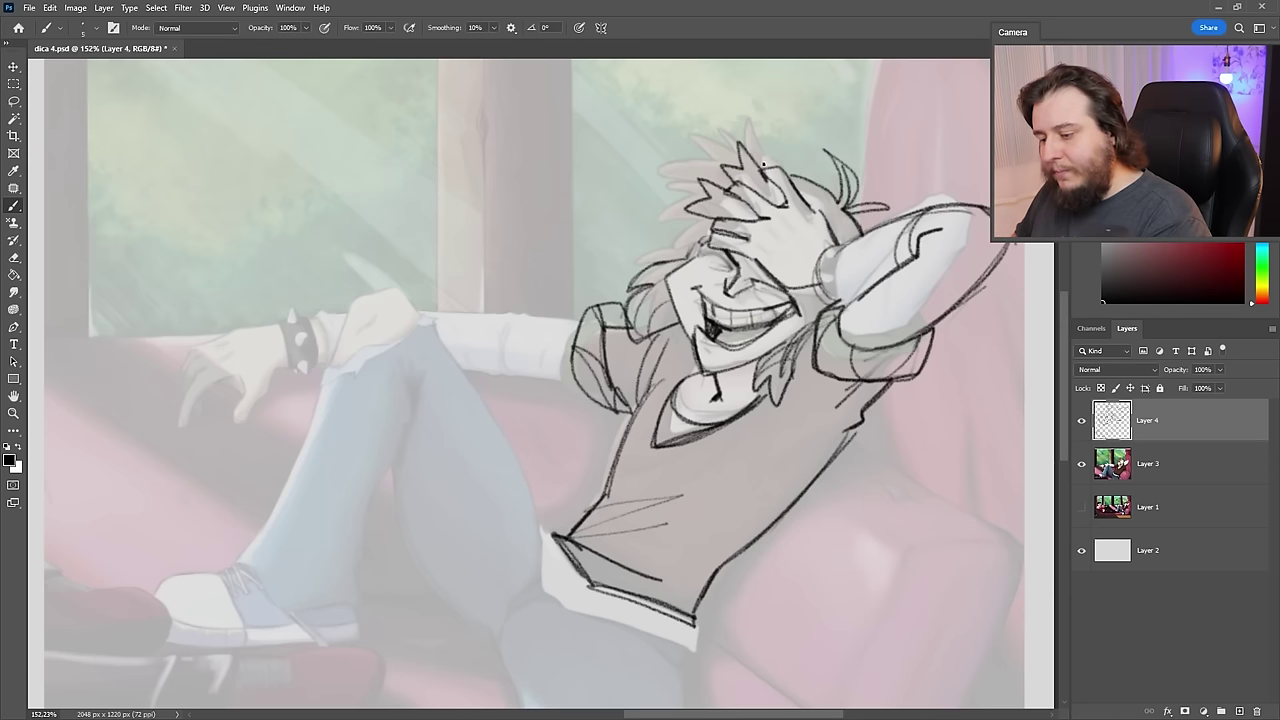
{"action": "left_click_drag", "start_coordinate": [738, 154], "coordinate": [712, 128]}
{"action": "mouse_move", "coordinate": [714, 150]}
{"action": "left_mouse_down"}
{"action": "mouse_move", "coordinate": [630, 194]}
{"action": "mouse_move", "coordinate": [686, 180]}
{"action": "mouse_move", "coordinate": [626, 216]}
{"action": "left_mouse_up"}
{"action": "left_click_drag", "start_coordinate": [626, 216], "coordinate": [700, 250]}
{"action": "left_click_drag", "start_coordinate": [650, 182], "coordinate": [726, 164]}
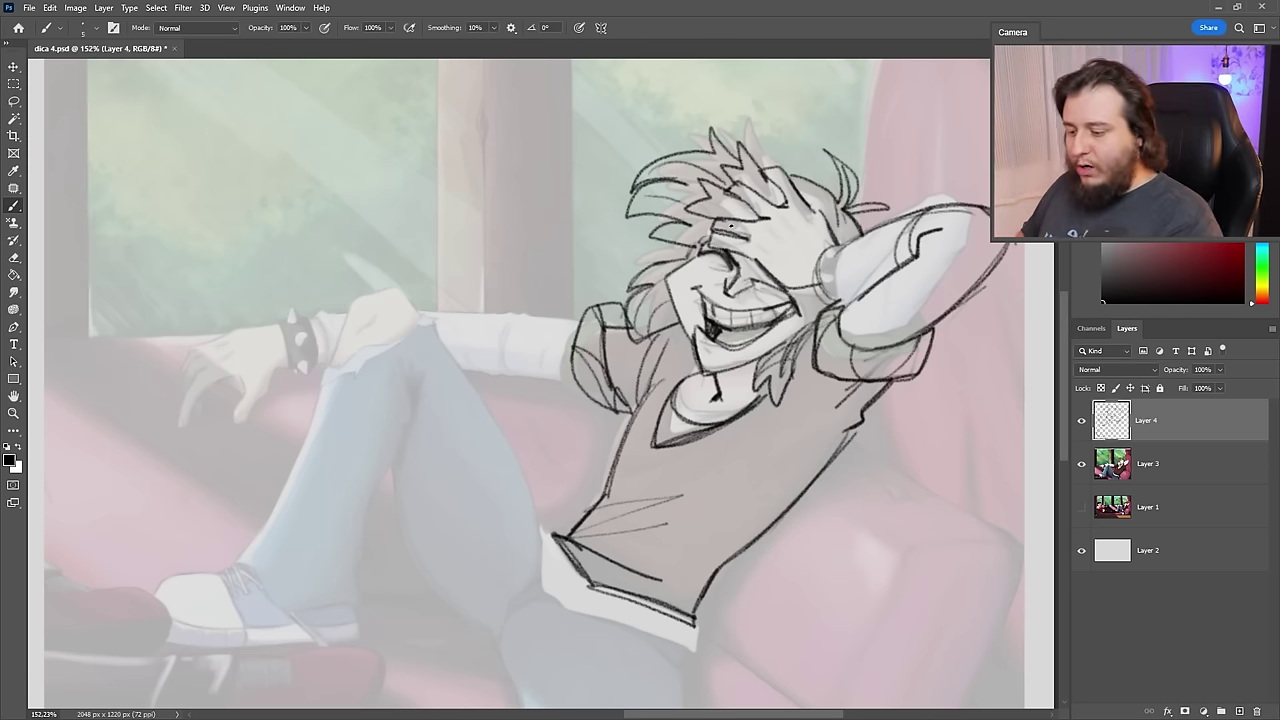
- Sketch the waistband and the bent leg's thigh, adding crotch folds and cleaning up the hip line with the eraser
{"action": "scroll", "coordinate": [857, 279], "scroll_direction": "down", "scroll_amount": 3}
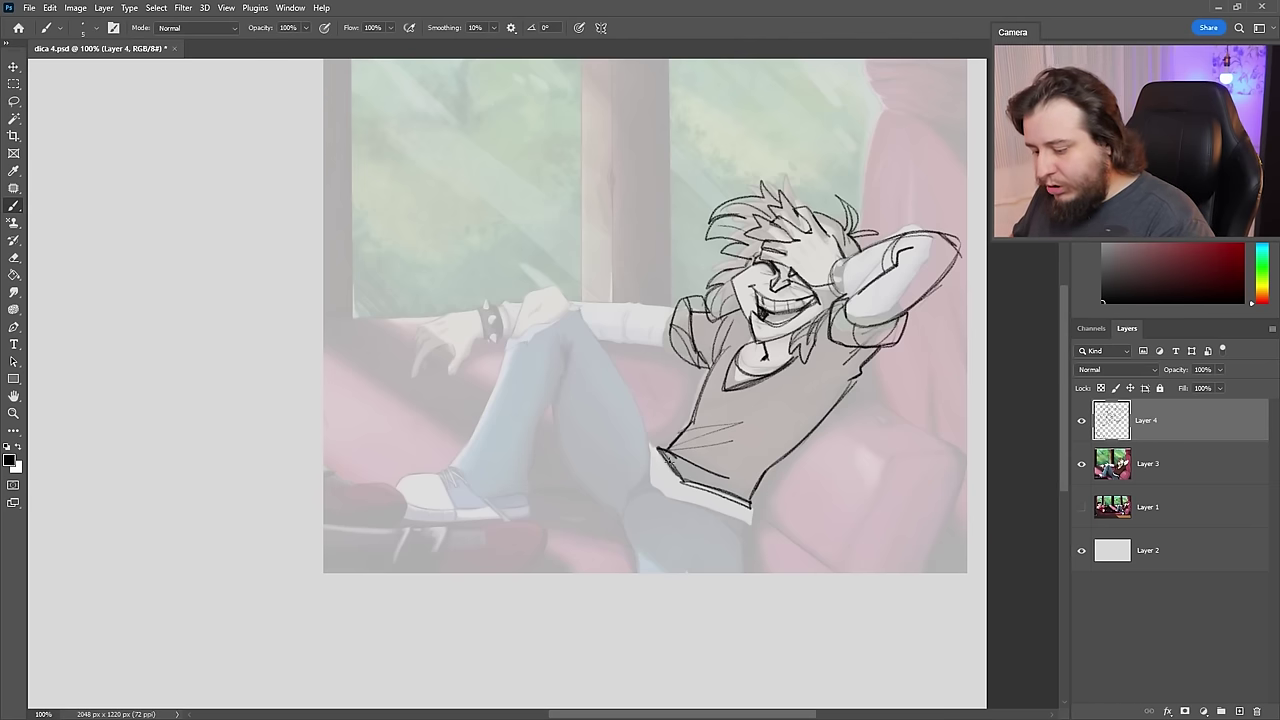
{"action": "mouse_move", "coordinate": [652, 450]}
{"action": "left_mouse_down"}
{"action": "mouse_move", "coordinate": [752, 526]}
{"action": "mouse_move", "coordinate": [748, 576]}
{"action": "left_mouse_up"}
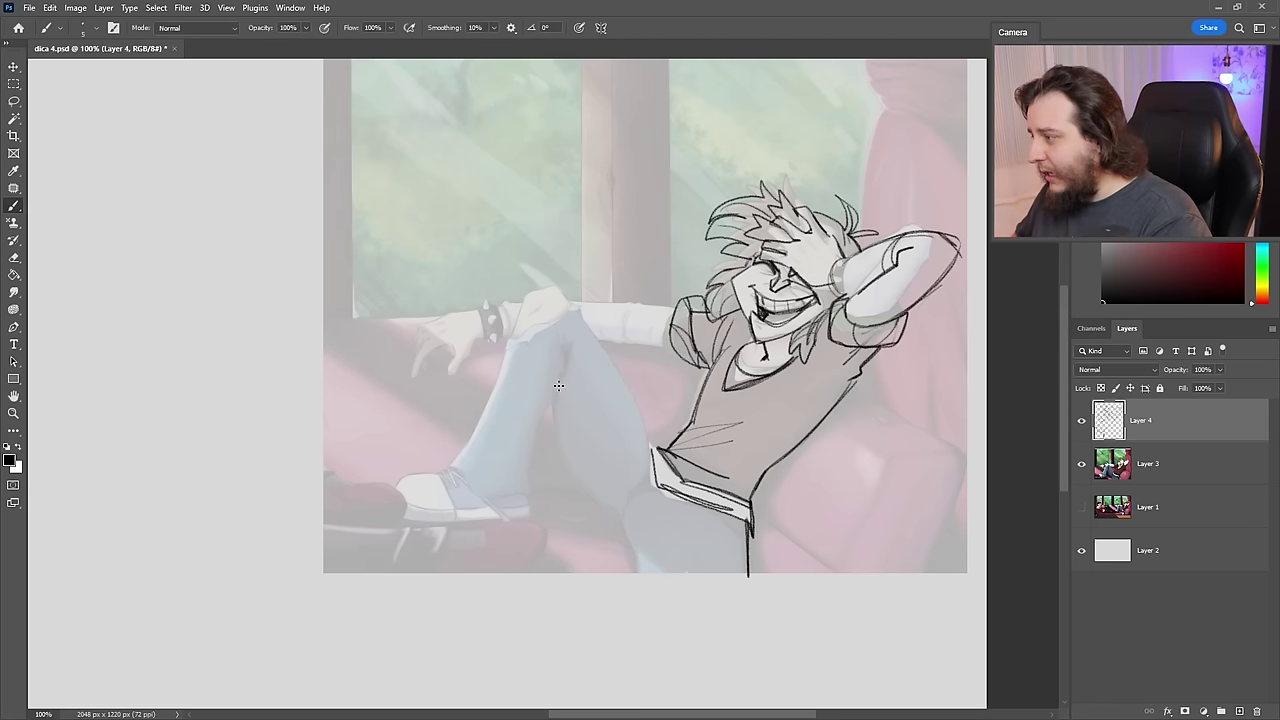
{"action": "left_click_drag", "start_coordinate": [576, 312], "coordinate": [656, 452]}
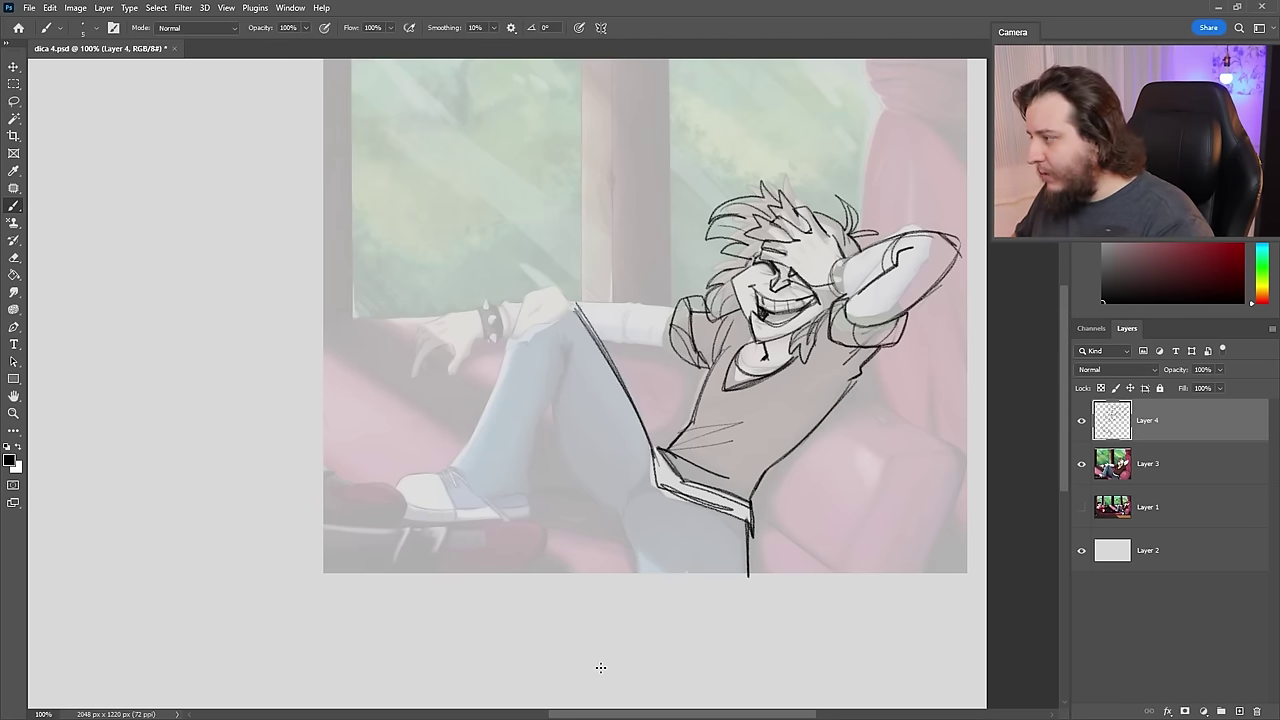
{"action": "mouse_move", "coordinate": [566, 376]}
{"action": "left_mouse_down"}
{"action": "mouse_move", "coordinate": [622, 528]}
{"action": "mouse_move", "coordinate": [618, 516]}
{"action": "left_mouse_up"}
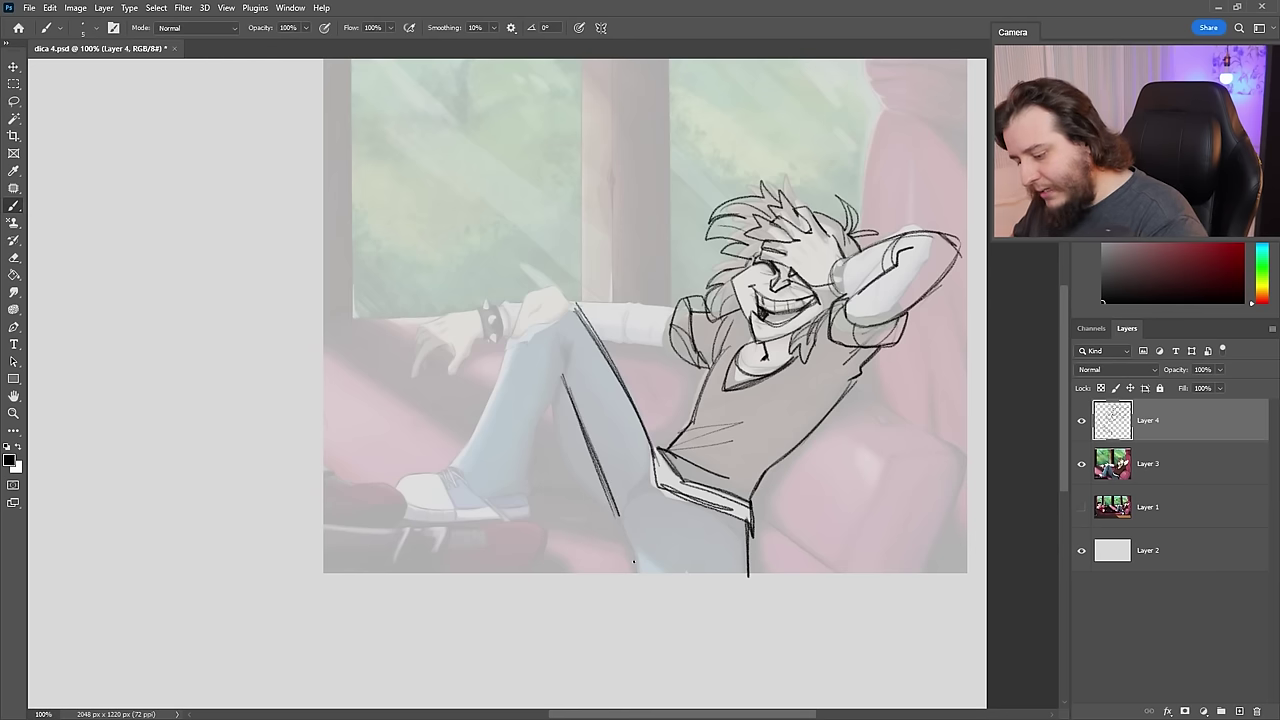
{"action": "left_click_drag", "start_coordinate": [590, 446], "coordinate": [643, 577]}
{"action": "left_click_drag", "start_coordinate": [565, 368], "coordinate": [640, 566]}
{"action": "mouse_move", "coordinate": [645, 564]}
{"action": "left_mouse_down"}
{"action": "mouse_move", "coordinate": [650, 445]}
{"action": "mouse_move", "coordinate": [686, 523]}
{"action": "mouse_move", "coordinate": [728, 516]}
{"action": "mouse_move", "coordinate": [636, 596]}
{"action": "left_mouse_up"}
{"action": "key", "text": "e"}
{"action": "key", "text": "b"}
{"action": "mouse_move", "coordinate": [746, 522]}
{"action": "left_mouse_down"}
{"action": "mouse_move", "coordinate": [714, 600]}
{"action": "mouse_move", "coordinate": [754, 530]}
{"action": "mouse_move", "coordinate": [716, 598]}
{"action": "left_mouse_up"}
{"action": "key", "text": "e"}
{"action": "key", "text": "b"}
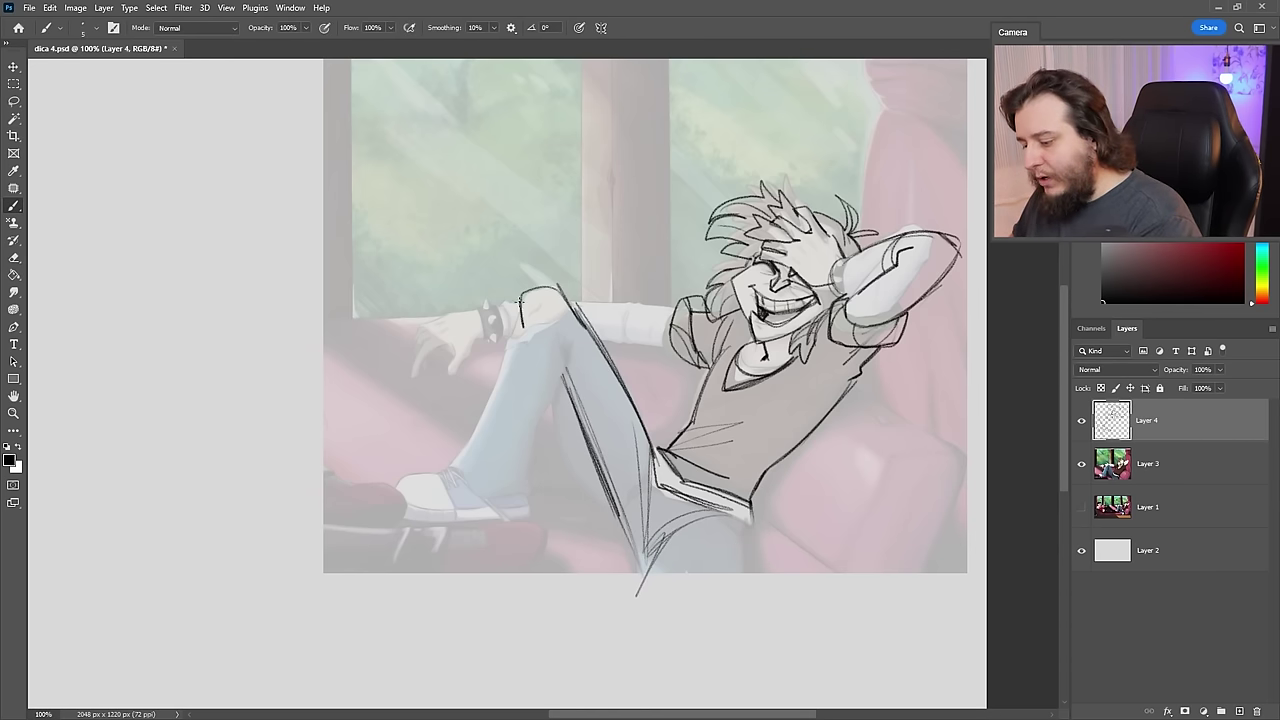
- Sketch the bare knee with its torn trouser edge and both sides of the bent lower leg
{"action": "mouse_move", "coordinate": [521, 290]}
{"action": "left_mouse_down"}
{"action": "mouse_move", "coordinate": [512, 344]}
{"action": "mouse_move", "coordinate": [568, 302]}
{"action": "left_mouse_up"}
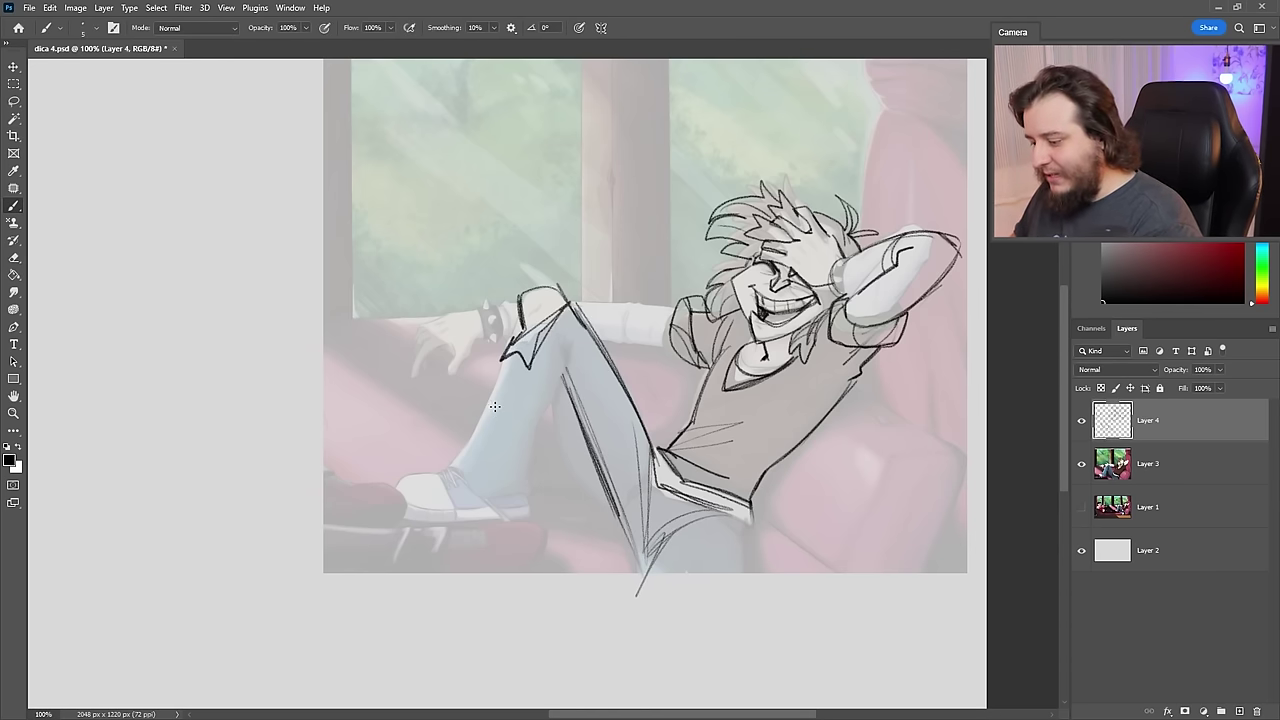
{"action": "left_click_drag", "start_coordinate": [506, 356], "coordinate": [470, 462]}
{"action": "left_click_drag", "start_coordinate": [566, 322], "coordinate": [536, 468]}
{"action": "left_click_drag", "start_coordinate": [562, 410], "coordinate": [529, 495]}
{"action": "left_click_drag", "start_coordinate": [574, 362], "coordinate": [524, 497]}
- Outline the flared trouser cuff with its folds around the ankle
{"action": "left_click_drag", "start_coordinate": [468, 452], "coordinate": [441, 467]}
{"action": "left_click_drag", "start_coordinate": [442, 468], "coordinate": [510, 508]}
{"action": "mouse_move", "coordinate": [486, 452]}
{"action": "left_mouse_down"}
{"action": "mouse_move", "coordinate": [542, 478]}
{"action": "mouse_move", "coordinate": [544, 512]}
{"action": "left_mouse_up"}
{"action": "left_click_drag", "start_coordinate": [524, 500], "coordinate": [514, 518]}
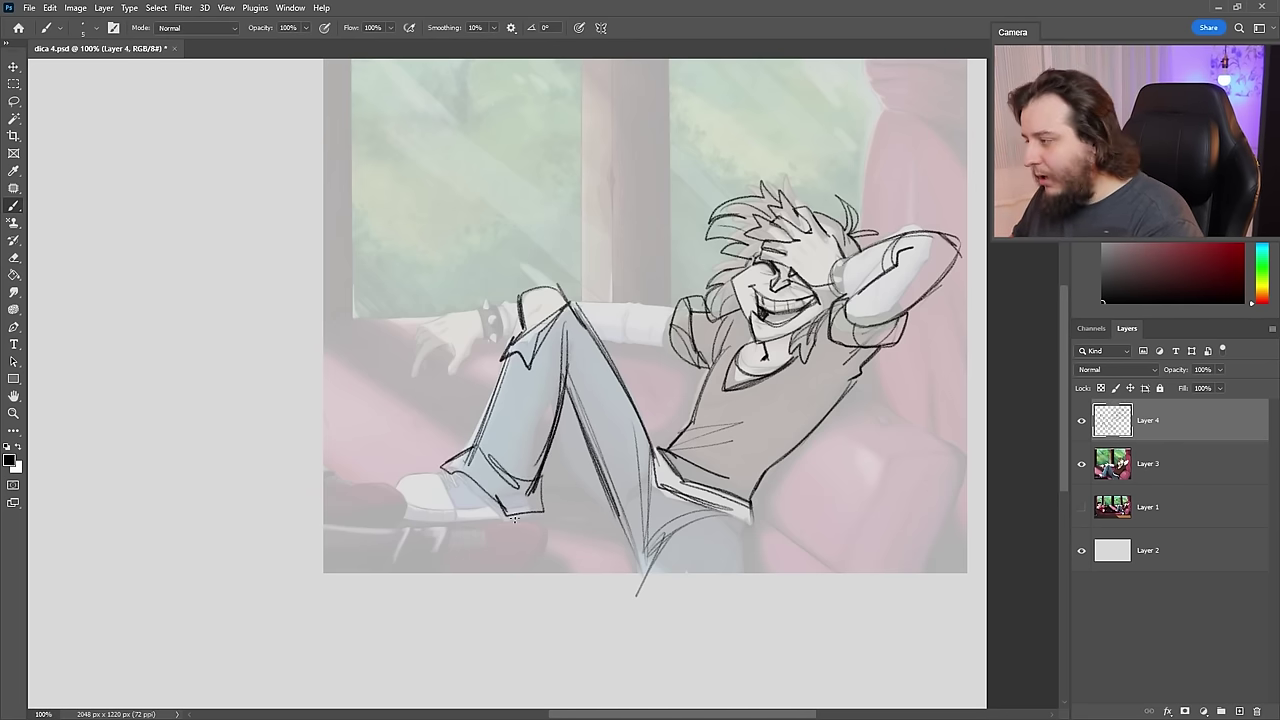
- Sketch the sneaker below the cuff, with its rounded toe cap, upper and sole line
{"action": "left_click_drag", "start_coordinate": [452, 468], "coordinate": [450, 517]}
{"action": "left_click_drag", "start_coordinate": [403, 476], "coordinate": [449, 516]}
{"action": "mouse_move", "coordinate": [428, 474]}
{"action": "left_mouse_down"}
{"action": "mouse_move", "coordinate": [398, 498]}
{"action": "mouse_move", "coordinate": [452, 520]}
{"action": "left_mouse_up"}
{"action": "key", "text": "ctrl+z"}
{"action": "mouse_move", "coordinate": [446, 476]}
{"action": "left_mouse_down"}
{"action": "mouse_move", "coordinate": [388, 500]}
{"action": "mouse_move", "coordinate": [439, 528]}
{"action": "mouse_move", "coordinate": [516, 511]}
{"action": "left_mouse_up"}
{"action": "left_click_drag", "start_coordinate": [444, 525], "coordinate": [519, 510]}
{"action": "left_click_drag", "start_coordinate": [425, 473], "coordinate": [482, 508]}
- Sketch the outstretched forearm behind the knee and the spiked bracelet on its wrist
{"action": "left_click_drag", "start_coordinate": [648, 552], "coordinate": [628, 623]}
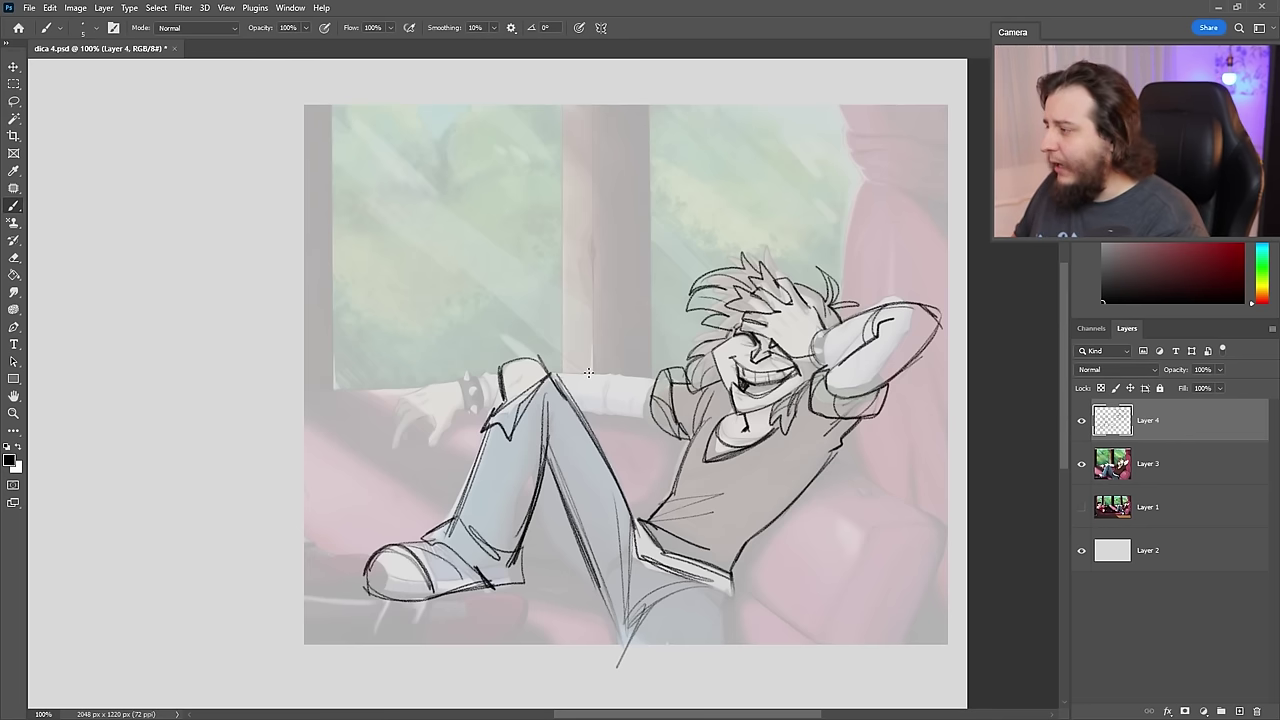
{"action": "mouse_move", "coordinate": [604, 376]}
{"action": "left_mouse_down"}
{"action": "mouse_move", "coordinate": [646, 420]}
{"action": "mouse_move", "coordinate": [602, 416]}
{"action": "mouse_move", "coordinate": [602, 372]}
{"action": "mouse_move", "coordinate": [555, 372]}
{"action": "mouse_move", "coordinate": [586, 375]}
{"action": "left_mouse_up"}
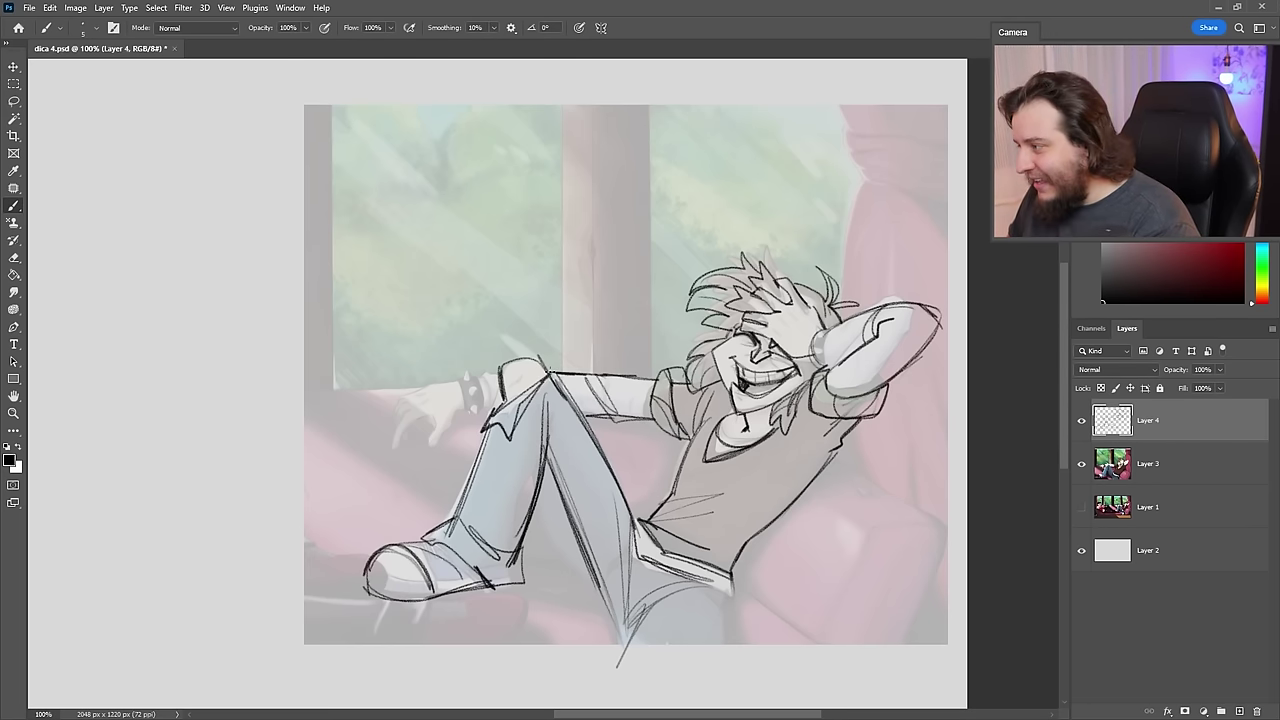
{"action": "left_click_drag", "start_coordinate": [492, 375], "coordinate": [500, 414]}
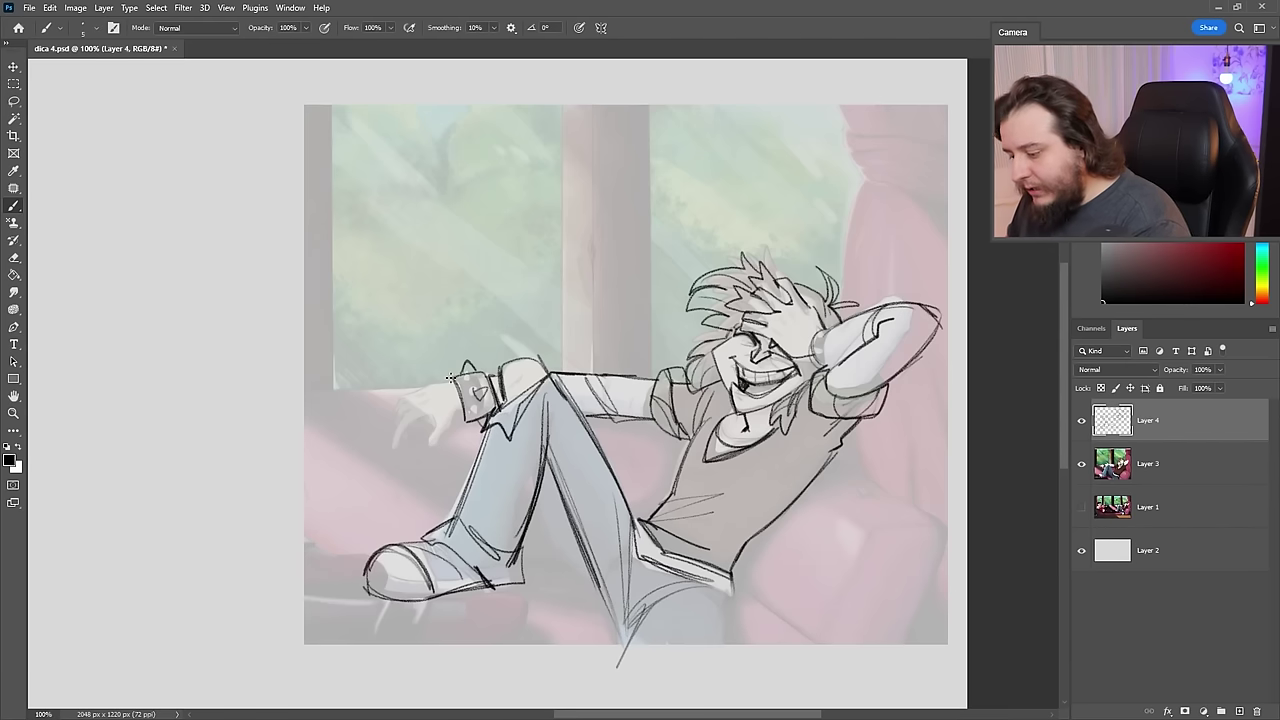
- Sketch the relaxed hand beyond the spiked bracelet, drawing the back of the hand and bent fingers and erasing stray lines
{"action": "left_click_drag", "start_coordinate": [451, 378], "coordinate": [397, 381]}
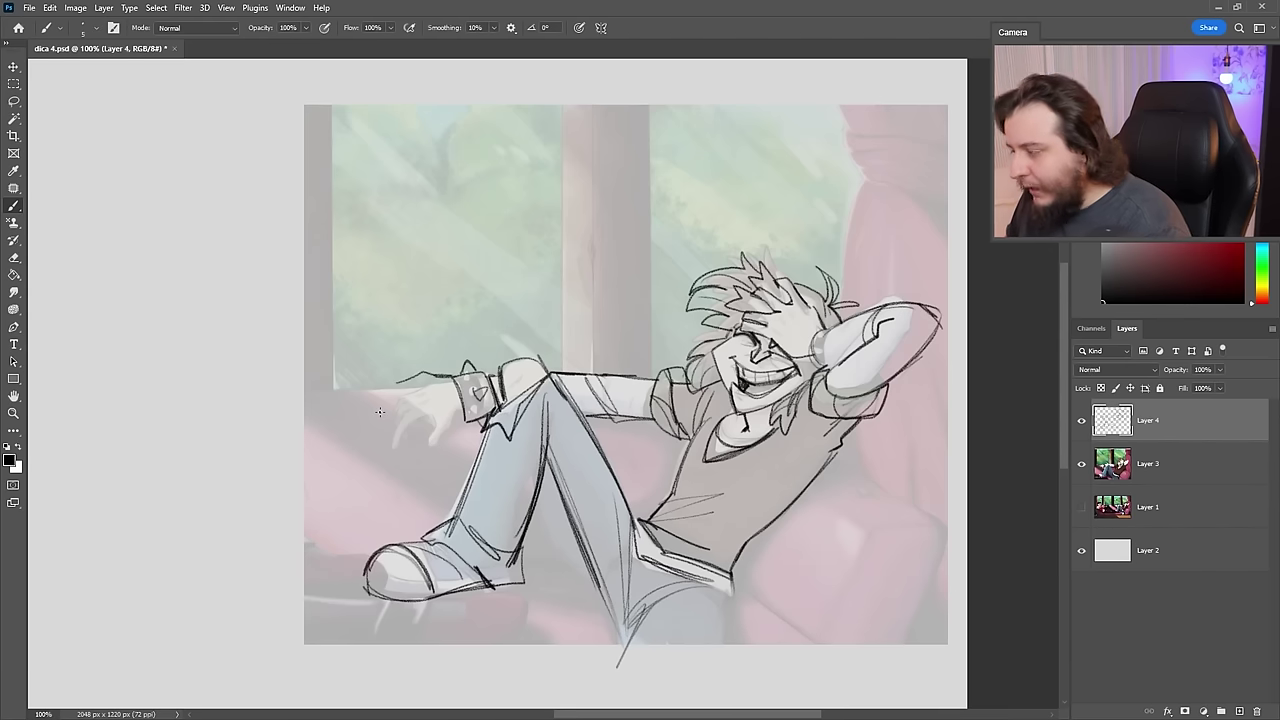
{"action": "key", "text": "e"}
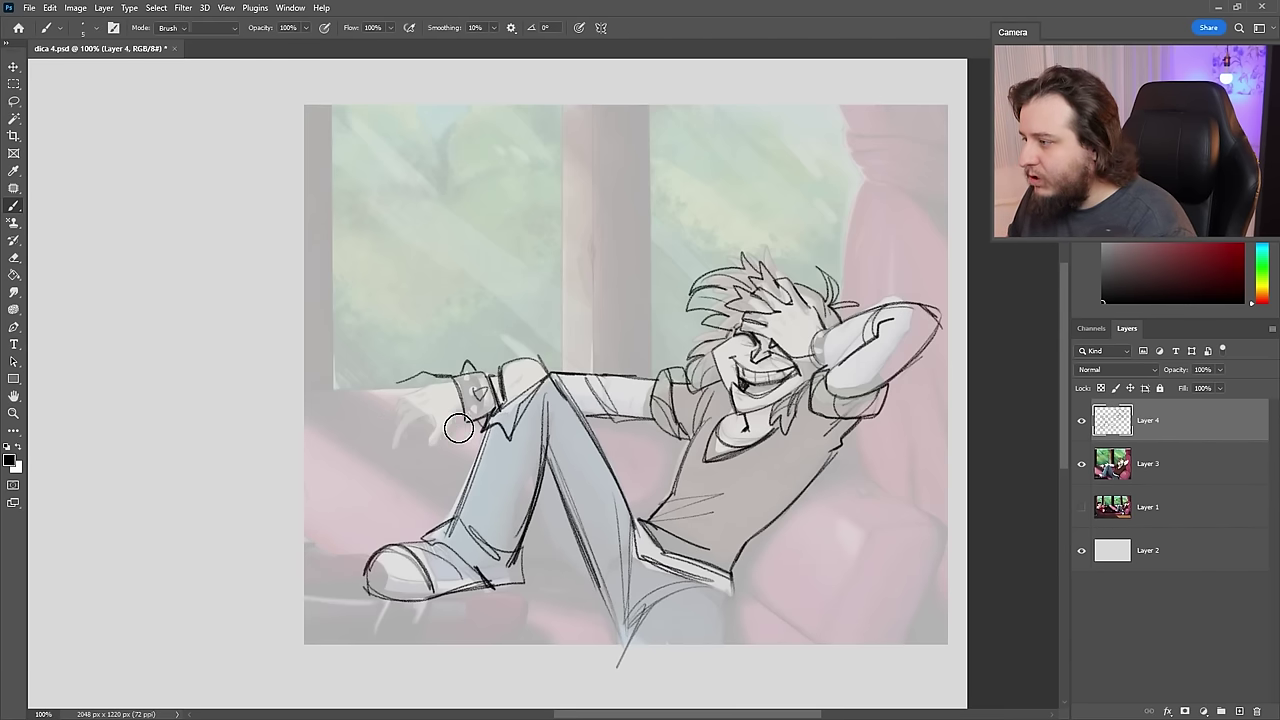
{"action": "mouse_move", "coordinate": [422, 388]}
{"action": "left_mouse_down"}
{"action": "mouse_move", "coordinate": [434, 371]}
{"action": "mouse_move", "coordinate": [400, 397]}
{"action": "mouse_move", "coordinate": [429, 431]}
{"action": "left_mouse_up"}
{"action": "key", "text": "b"}
{"action": "key", "text": "e"}
{"action": "key", "text": "b"}
{"action": "key", "text": "e"}
{"action": "mouse_move", "coordinate": [388, 390]}
{"action": "left_mouse_down"}
{"action": "mouse_move", "coordinate": [402, 425]}
{"action": "mouse_move", "coordinate": [435, 388]}
{"action": "mouse_move", "coordinate": [412, 393]}
{"action": "mouse_move", "coordinate": [396, 426]}
{"action": "mouse_move", "coordinate": [458, 411]}
{"action": "mouse_move", "coordinate": [437, 440]}
{"action": "left_mouse_up"}
{"action": "key", "text": "b"}
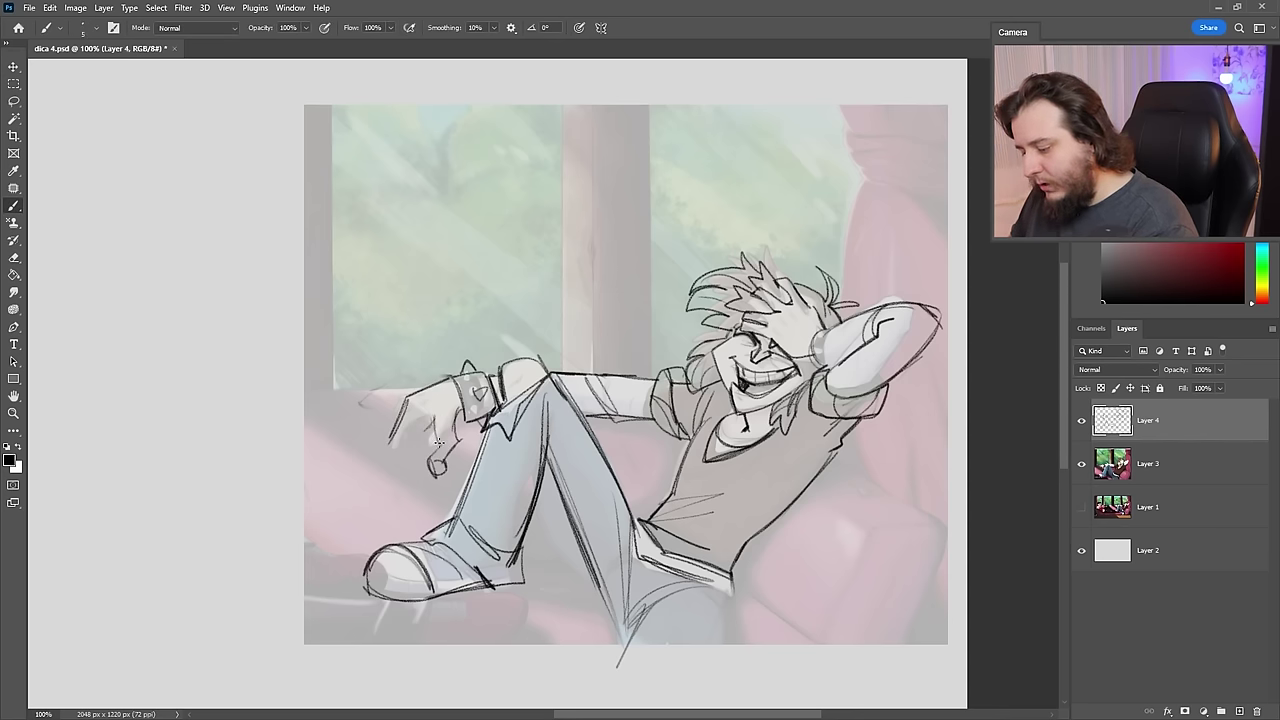
{"action": "mouse_move", "coordinate": [405, 400]}
{"action": "left_mouse_down"}
{"action": "mouse_move", "coordinate": [385, 472]}
{"action": "mouse_move", "coordinate": [448, 376]}
{"action": "mouse_move", "coordinate": [459, 383]}
{"action": "left_mouse_up"}
{"action": "key", "text": "e"}
{"action": "key", "text": "b"}
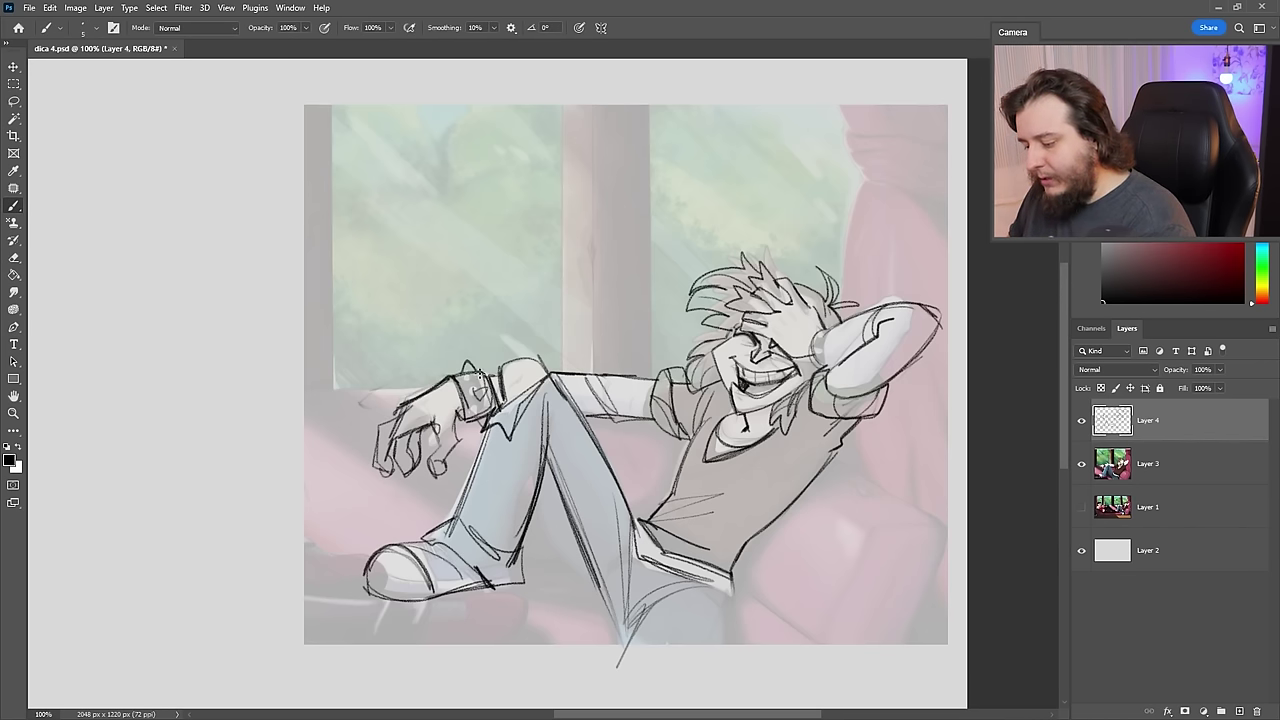
- Rework the hip and second thigh at the reference's lower edge, erasing the vertical strokes and drawing slanted outlines
{"action": "left_click_drag", "start_coordinate": [730, 585], "coordinate": [718, 650]}
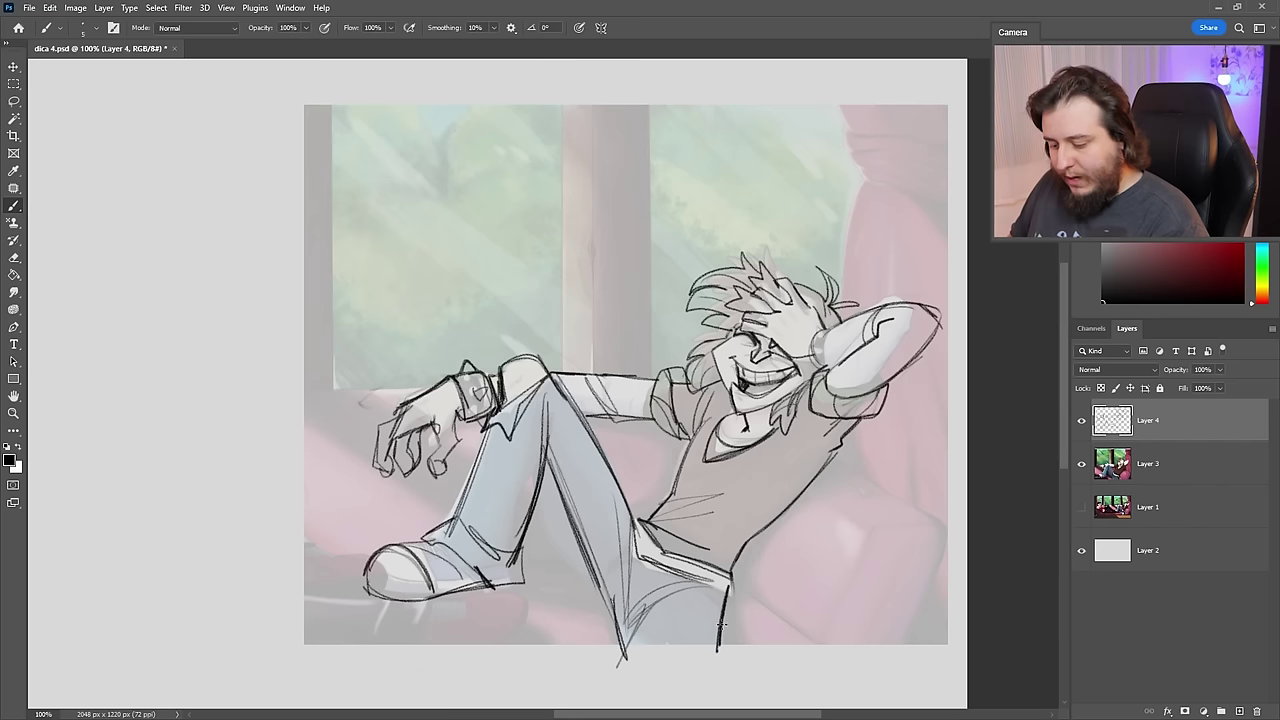
{"action": "key", "text": "e"}
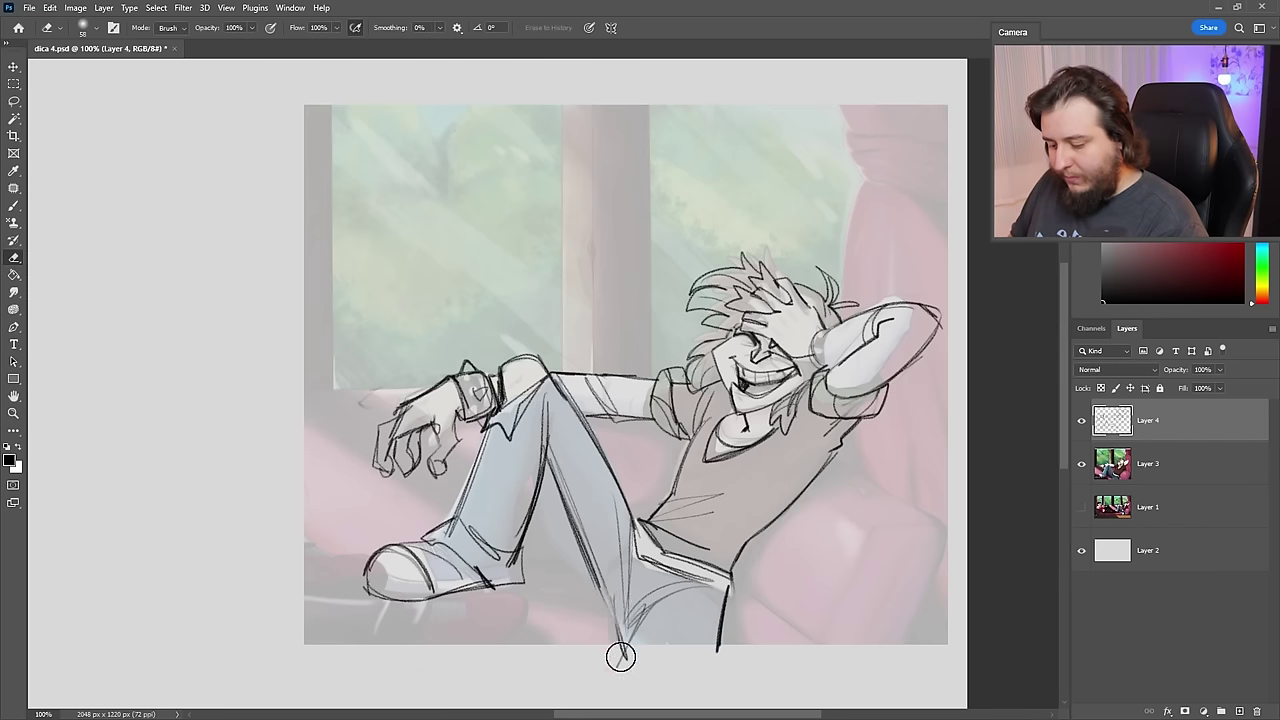
{"action": "left_click_drag", "start_coordinate": [621, 657], "coordinate": [640, 600]}
{"action": "key", "text": "b"}
{"action": "mouse_move", "coordinate": [599, 647]}
{"action": "left_mouse_down"}
{"action": "mouse_move", "coordinate": [650, 607]}
{"action": "mouse_move", "coordinate": [718, 582]}
{"action": "left_mouse_up"}
{"action": "key", "text": "e"}
{"action": "left_click_drag", "start_coordinate": [712, 655], "coordinate": [730, 597]}
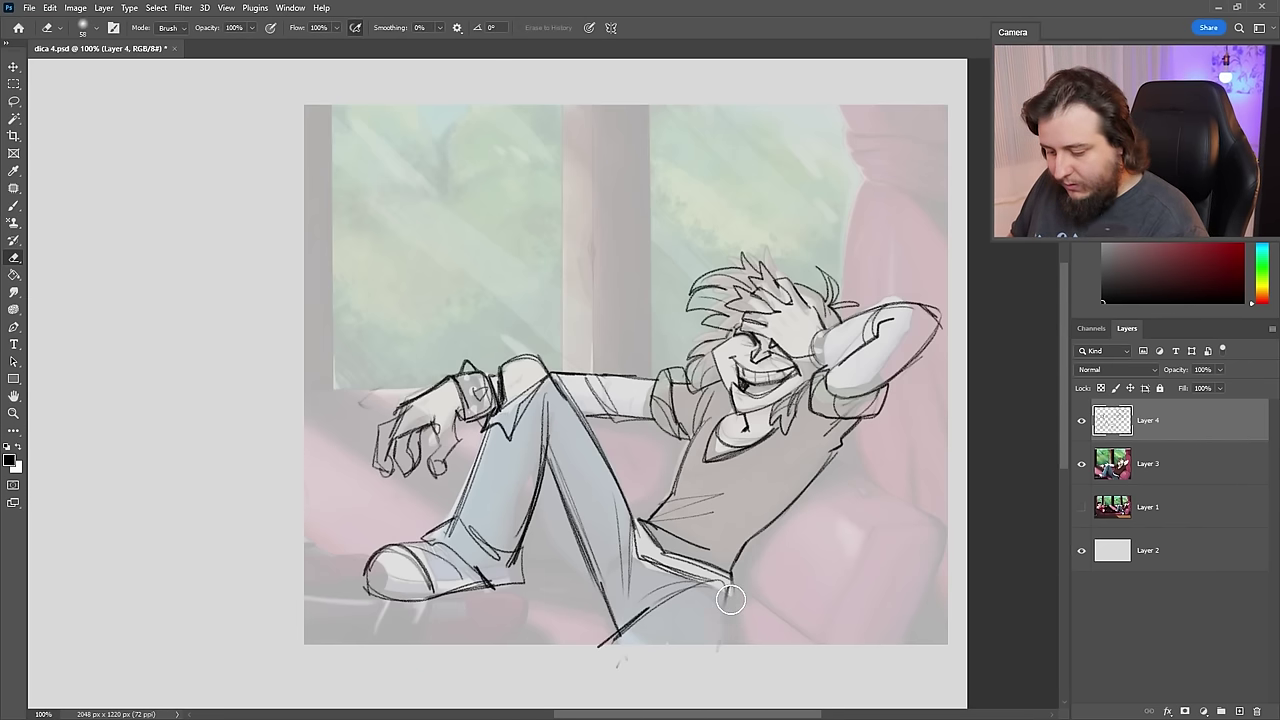
{"action": "key", "text": "b"}
{"action": "key", "text": "b"}
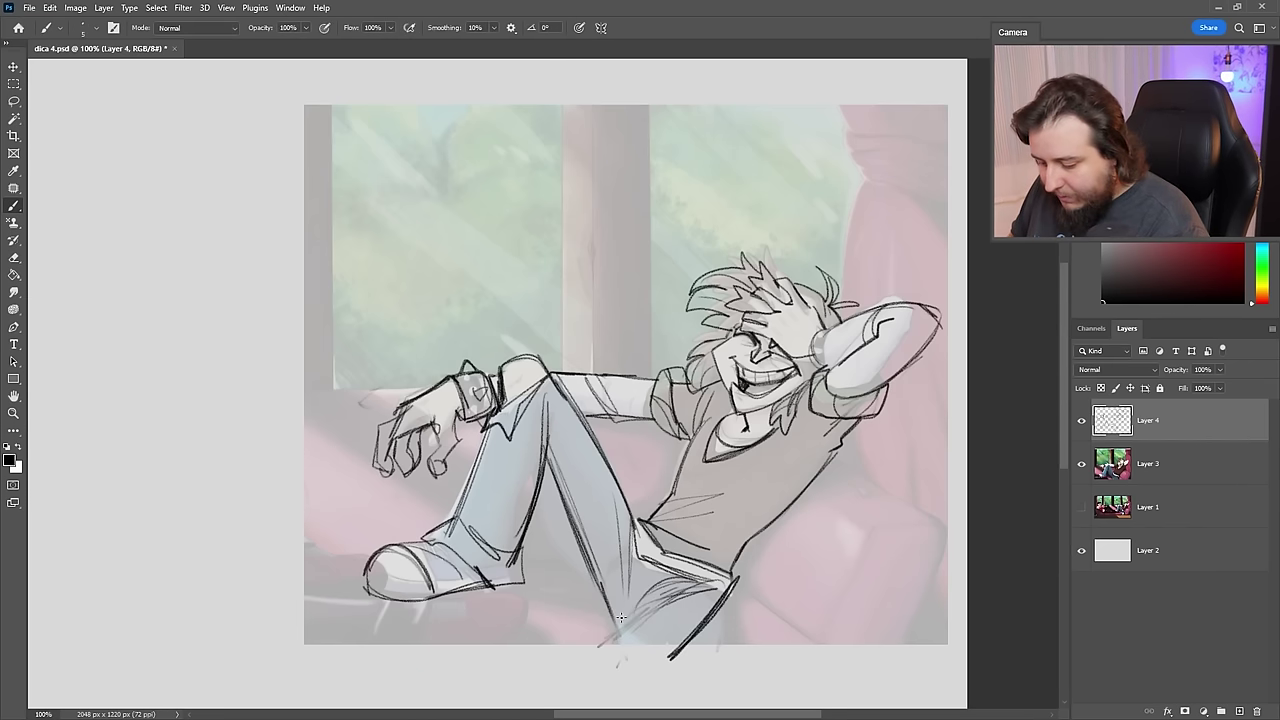
{"action": "left_click_drag", "start_coordinate": [660, 595], "coordinate": [602, 630]}
{"action": "left_click_drag", "start_coordinate": [600, 582], "coordinate": [615, 628]}
{"action": "left_click_drag", "start_coordinate": [610, 605], "coordinate": [587, 646]}
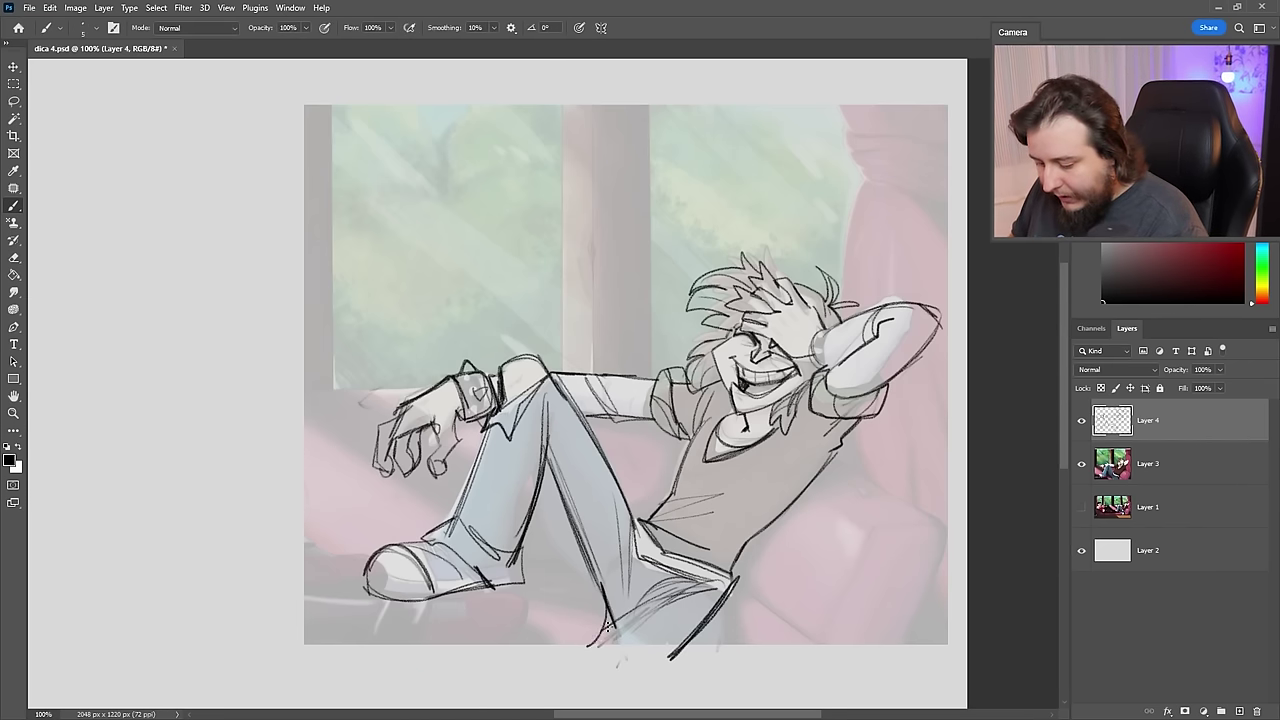
- Redraw both sides of the shirt torso with straighter, more angular lines down to the waistband
{"action": "mouse_move", "coordinate": [688, 434]}
{"action": "left_mouse_down"}
{"action": "mouse_move", "coordinate": [676, 501]}
{"action": "mouse_move", "coordinate": [645, 529]}
{"action": "left_mouse_up"}
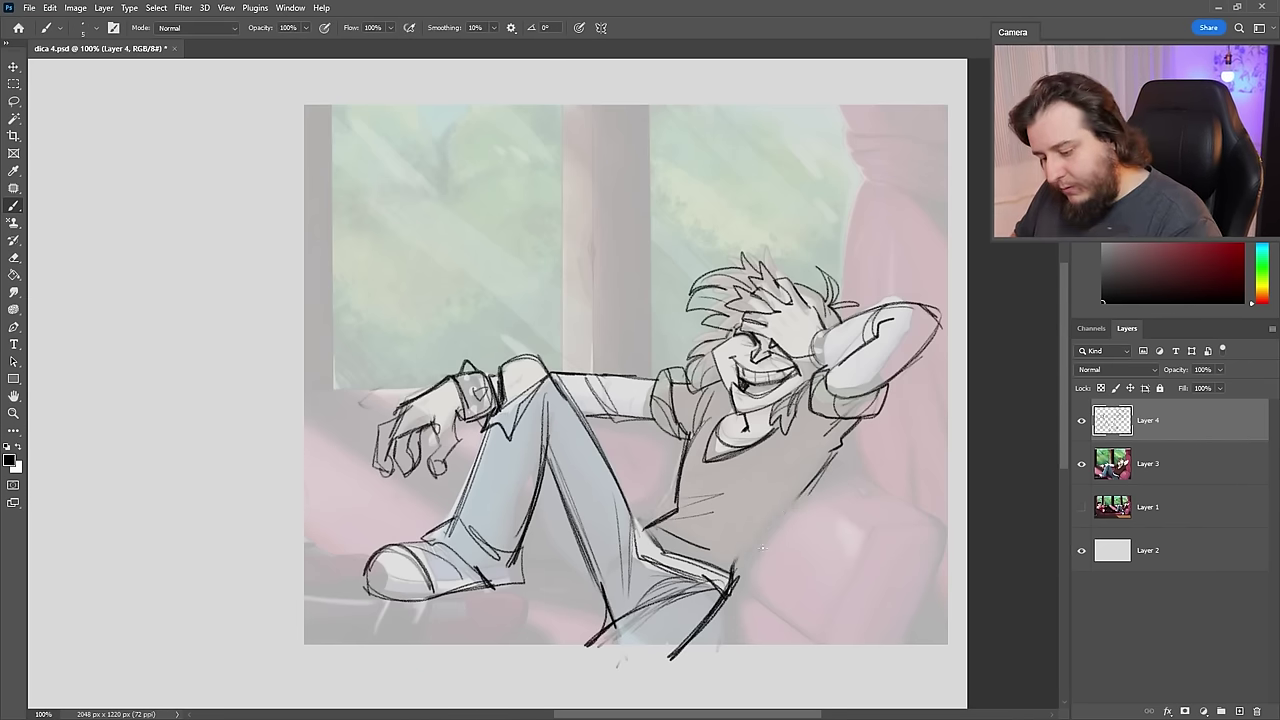
{"action": "left_click_drag", "start_coordinate": [836, 454], "coordinate": [728, 576]}
{"action": "key", "text": "e"}
{"action": "key", "text": "b"}
{"action": "key", "text": "e"}
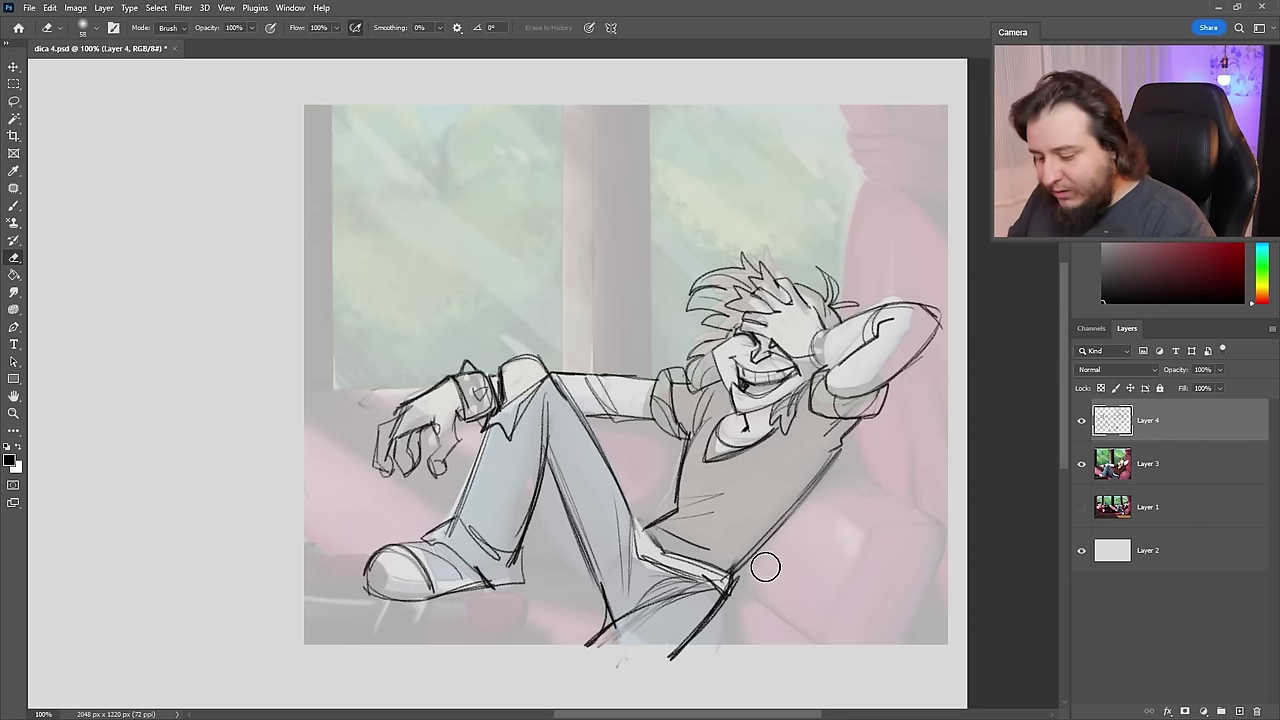
{"action": "key", "text": "b"}
{"action": "mouse_move", "coordinate": [838, 455]}
{"action": "left_mouse_down"}
{"action": "mouse_move", "coordinate": [750, 558]}
{"action": "mouse_move", "coordinate": [840, 450]}
{"action": "left_mouse_up"}
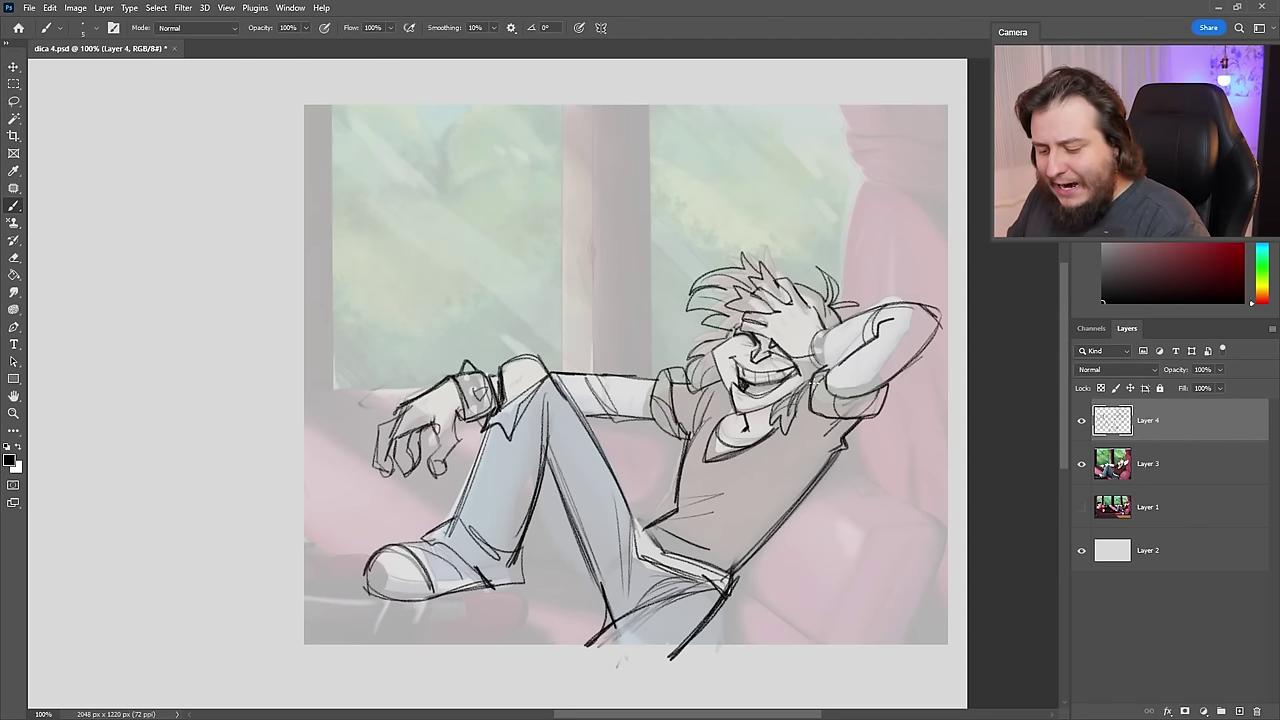
- Add spikes to the raised wrist's bracelet, sharpen the bent elbow's outline, and reinforce the hair tuft behind the head
{"action": "key", "text": "e"}
{"action": "key", "text": "b"}
{"action": "left_click_drag", "start_coordinate": [808, 340], "coordinate": [833, 330]}
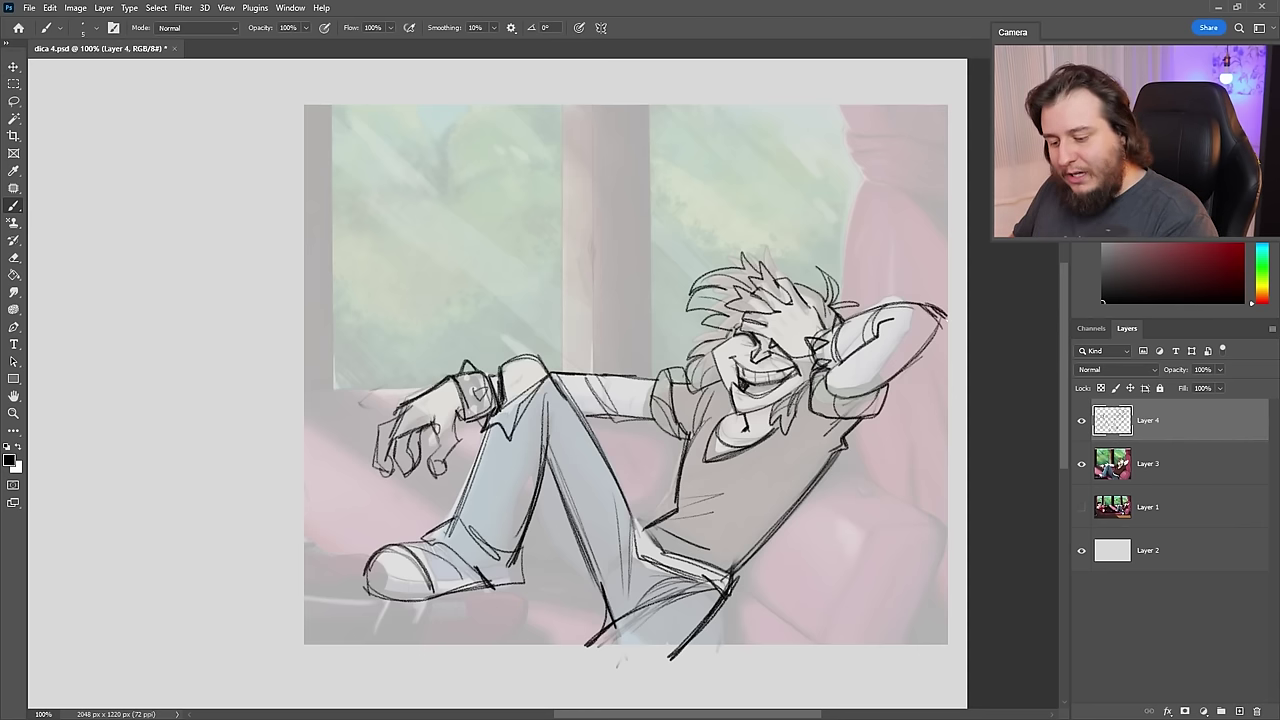
{"action": "mouse_move", "coordinate": [944, 318]}
{"action": "left_mouse_down"}
{"action": "mouse_move", "coordinate": [890, 382]}
{"action": "mouse_move", "coordinate": [906, 366]}
{"action": "left_mouse_up"}
{"action": "left_click_drag", "start_coordinate": [886, 382], "coordinate": [874, 415]}
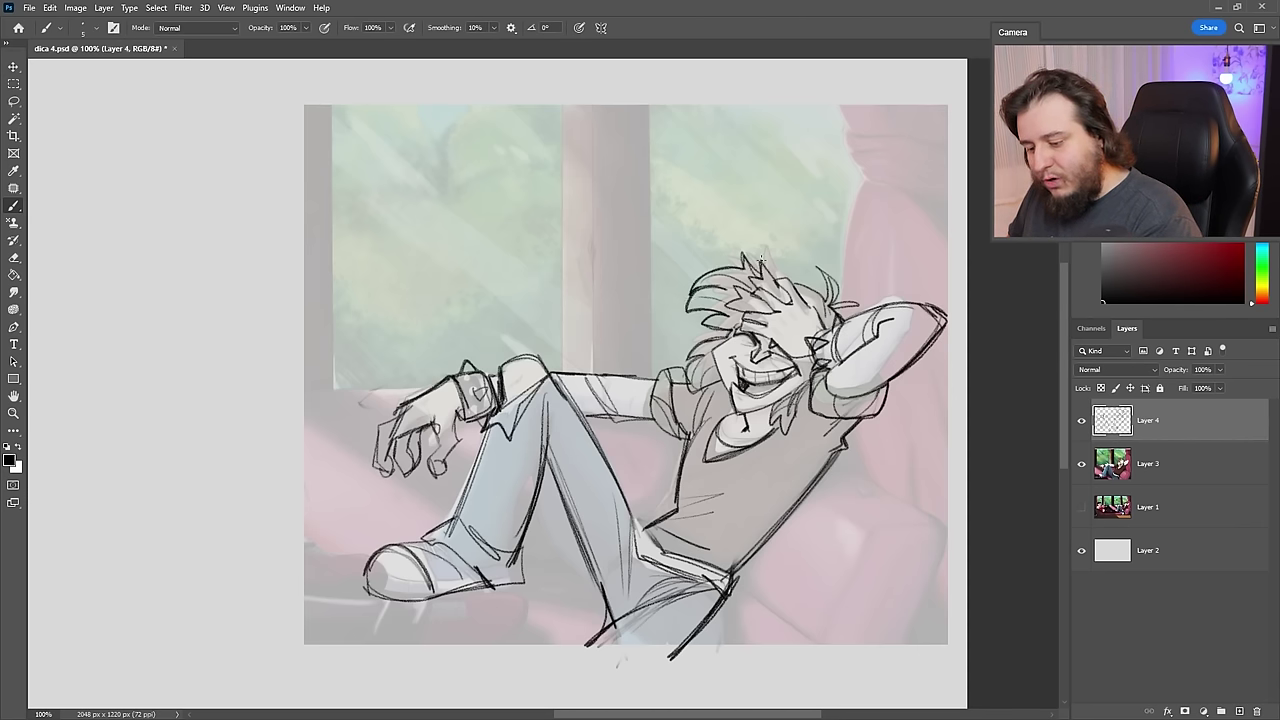
{"action": "left_click_drag", "start_coordinate": [824, 268], "coordinate": [834, 302]}
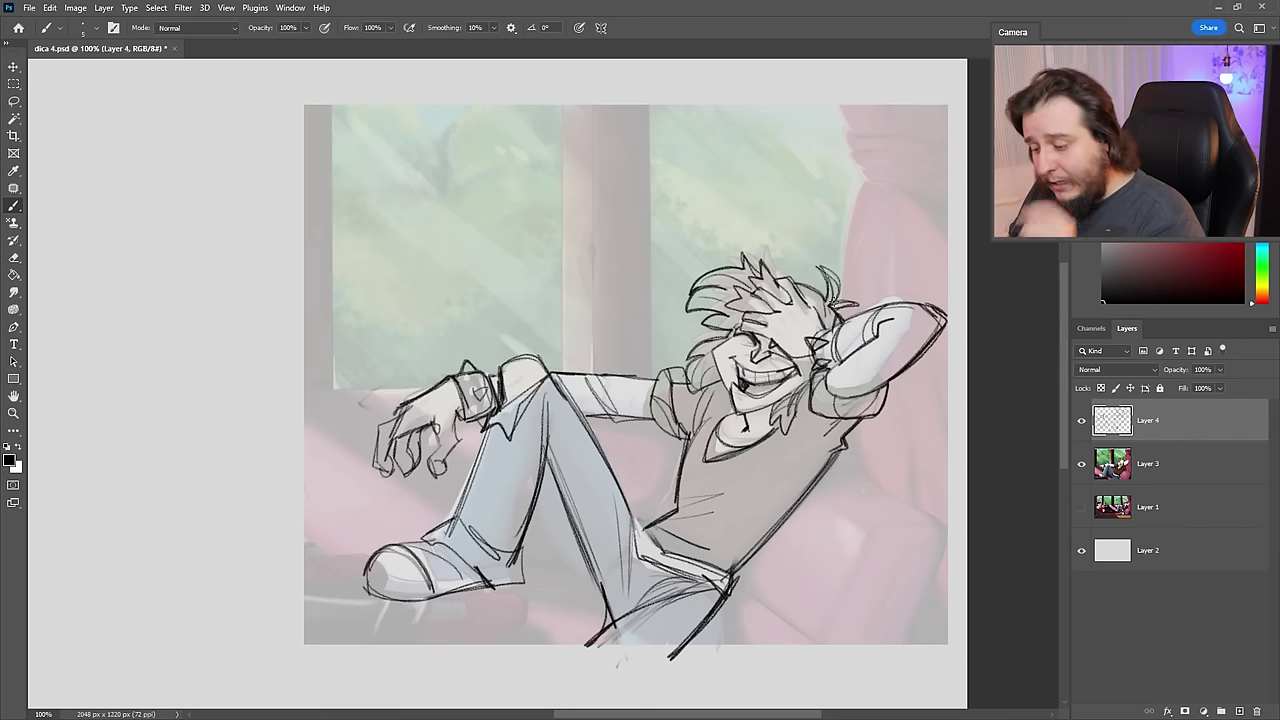
- Create a new empty layer above the figure sketch
{"action": "left_click", "coordinate": [1240, 711]}
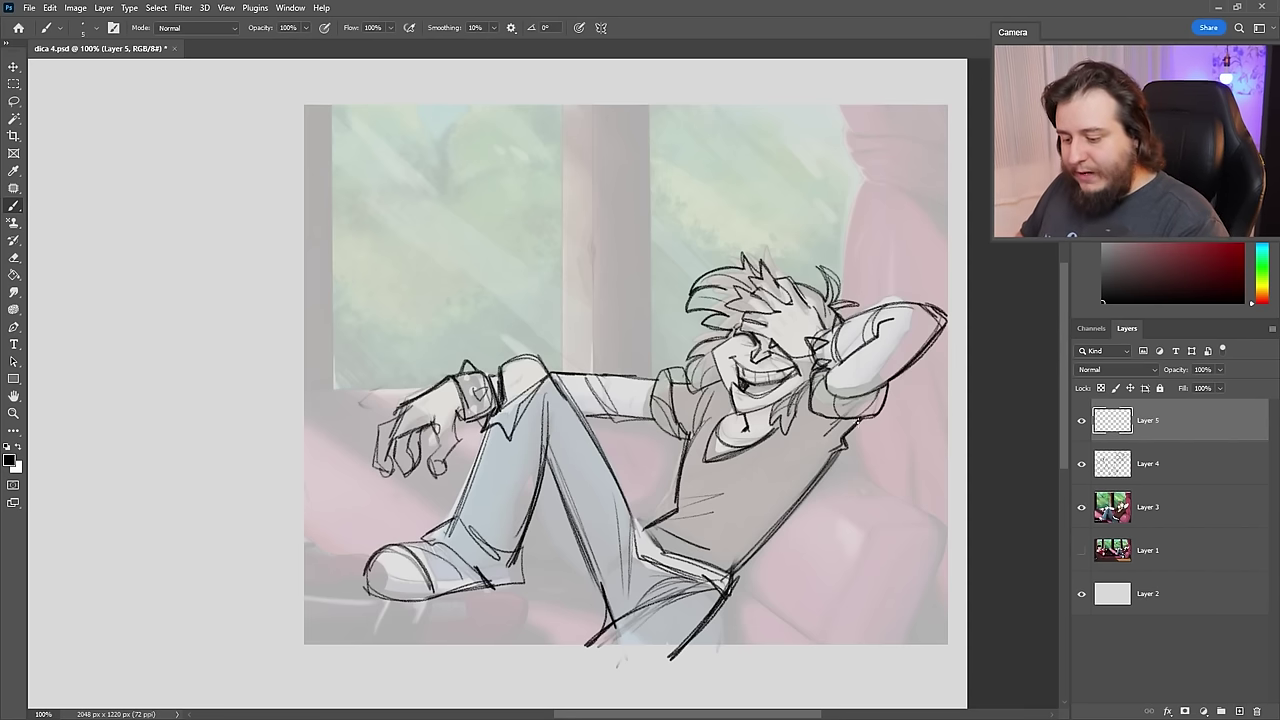
- Sketch the boxy sofa armrest beside the character's torso, outlining its upper, front and lower edges
{"action": "mouse_move", "coordinate": [836, 458]}
{"action": "left_mouse_down"}
{"action": "mouse_move", "coordinate": [949, 525]}
{"action": "mouse_move", "coordinate": [918, 620]}
{"action": "left_mouse_up"}
{"action": "mouse_move", "coordinate": [940, 543]}
{"action": "left_mouse_down"}
{"action": "mouse_move", "coordinate": [910, 640]}
{"action": "mouse_move", "coordinate": [870, 530]}
{"action": "mouse_move", "coordinate": [822, 656]}
{"action": "left_mouse_up"}
{"action": "mouse_move", "coordinate": [872, 529]}
{"action": "left_mouse_down"}
{"action": "mouse_move", "coordinate": [932, 523]}
{"action": "mouse_move", "coordinate": [829, 637]}
{"action": "left_mouse_up"}
{"action": "mouse_move", "coordinate": [744, 594]}
{"action": "left_mouse_down"}
{"action": "mouse_move", "coordinate": [824, 656]}
{"action": "mouse_move", "coordinate": [808, 645]}
{"action": "left_mouse_up"}
- Draw the horizontal line below the window, two vertical lines for the central post, and the outer frame edge
{"action": "mouse_move", "coordinate": [320, 393]}
{"action": "left_mouse_down"}
{"action": "mouse_move", "coordinate": [445, 384]}
{"action": "mouse_move", "coordinate": [298, 395]}
{"action": "left_mouse_up"}
{"action": "left_click_drag", "start_coordinate": [562, 103], "coordinate": [562, 370]}
{"action": "key", "text": "ctrl+z"}
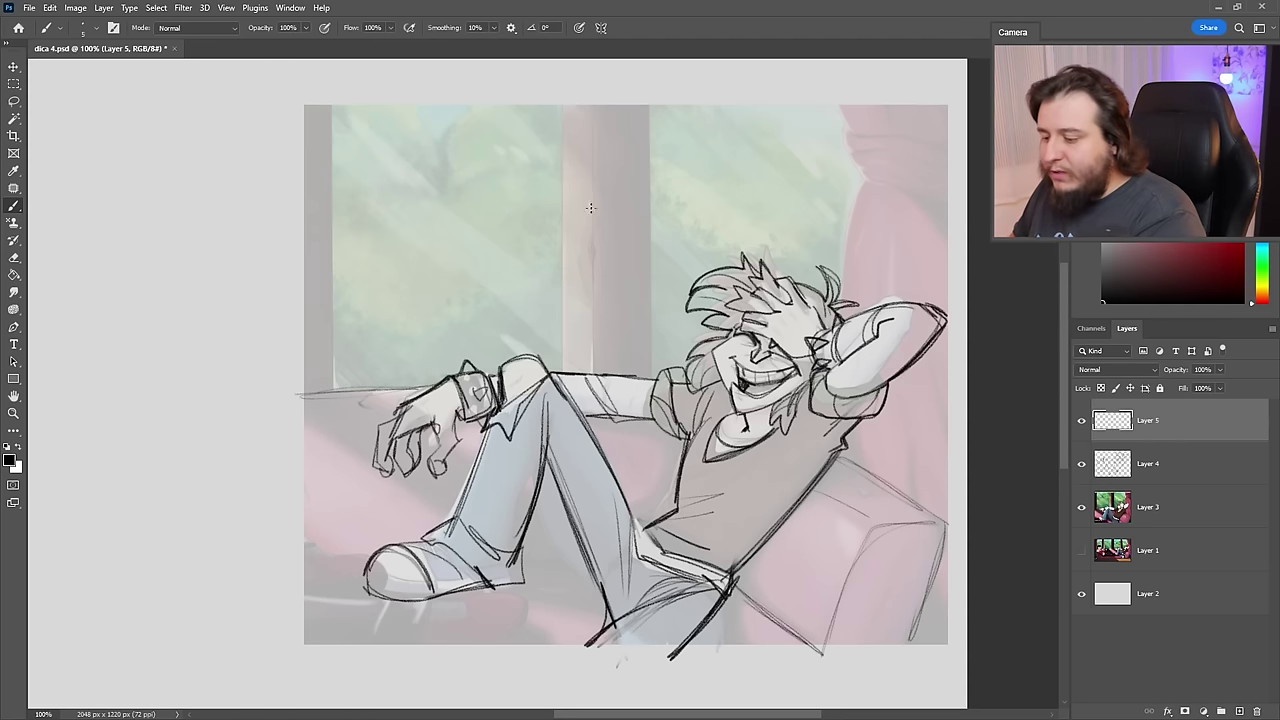
{"action": "mouse_move", "coordinate": [594, 103]}
{"action": "left_mouse_down"}
{"action": "mouse_move", "coordinate": [595, 368]}
{"action": "mouse_move", "coordinate": [591, 180]}
{"action": "mouse_move", "coordinate": [596, 362]}
{"action": "mouse_move", "coordinate": [612, 98]}
{"action": "left_mouse_up"}
{"action": "mouse_move", "coordinate": [612, 98]}
{"action": "left_mouse_down"}
{"action": "mouse_move", "coordinate": [610, 330]}
{"action": "mouse_move", "coordinate": [587, 359]}
{"action": "left_mouse_up"}
{"action": "left_click_drag", "start_coordinate": [333, 96], "coordinate": [332, 390]}
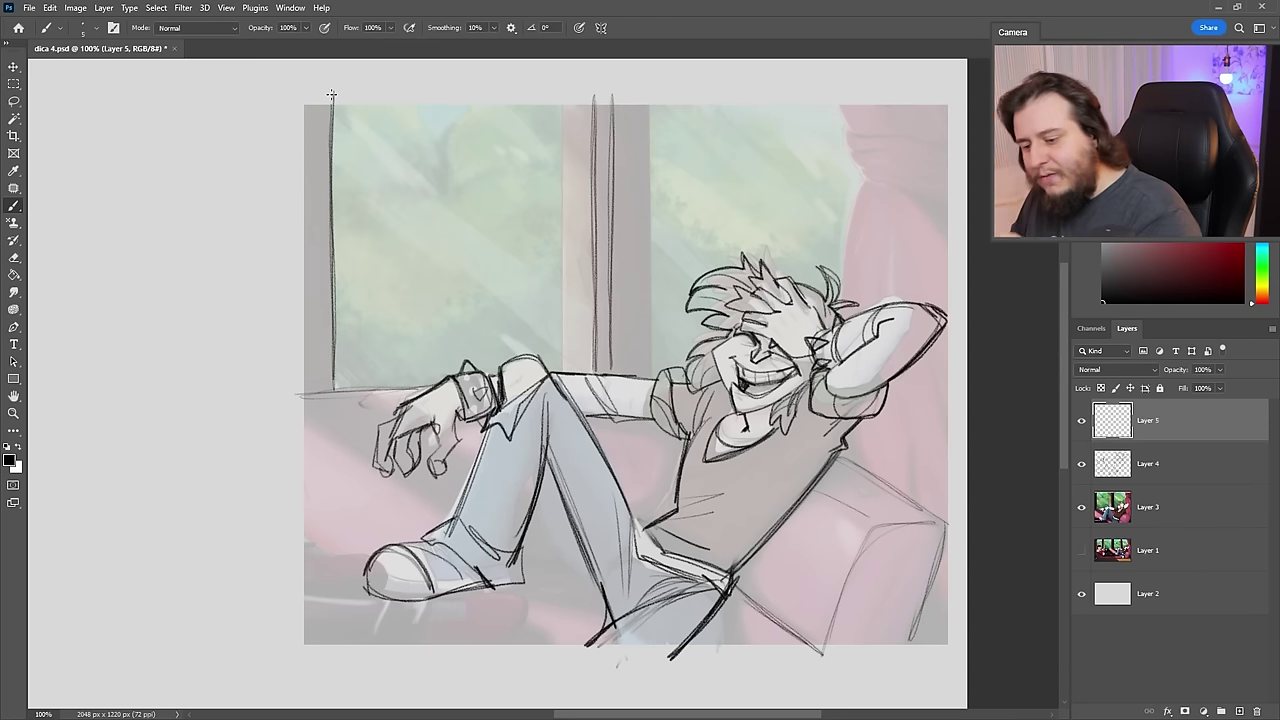
- Sketch the gathered curtain above the bent elbow with angular folds and a straight lower edge
{"action": "left_click_drag", "start_coordinate": [843, 92], "coordinate": [877, 154]}
{"action": "left_click_drag", "start_coordinate": [956, 150], "coordinate": [880, 158]}
{"action": "mouse_move", "coordinate": [874, 154]}
{"action": "left_mouse_down"}
{"action": "mouse_move", "coordinate": [922, 162]}
{"action": "mouse_move", "coordinate": [842, 154]}
{"action": "left_mouse_up"}
{"action": "mouse_move", "coordinate": [842, 154]}
{"action": "left_mouse_down"}
{"action": "mouse_move", "coordinate": [866, 181]}
{"action": "mouse_move", "coordinate": [940, 202]}
{"action": "left_mouse_up"}
{"action": "mouse_move", "coordinate": [866, 182]}
{"action": "left_mouse_down"}
{"action": "mouse_move", "coordinate": [914, 215]}
{"action": "mouse_move", "coordinate": [880, 218]}
{"action": "mouse_move", "coordinate": [960, 256]}
{"action": "left_mouse_up"}
{"action": "left_click_drag", "start_coordinate": [873, 218], "coordinate": [840, 310]}
{"action": "key", "text": "ctrl+z"}
{"action": "key", "text": "ctrl+z"}
{"action": "key", "text": "ctrl+z"}
{"action": "key", "text": "ctrl+z"}
{"action": "key", "text": "ctrl+z"}
{"action": "key", "text": "ctrl+z"}
{"action": "key", "text": "ctrl+shift+z"}
{"action": "key", "text": "ctrl+shift+z"}
{"action": "key", "text": "ctrl+shift+z"}
{"action": "key", "text": "ctrl+shift+z"}
{"action": "key", "text": "ctrl+shift+z"}
{"action": "key", "text": "ctrl+shift+z"}
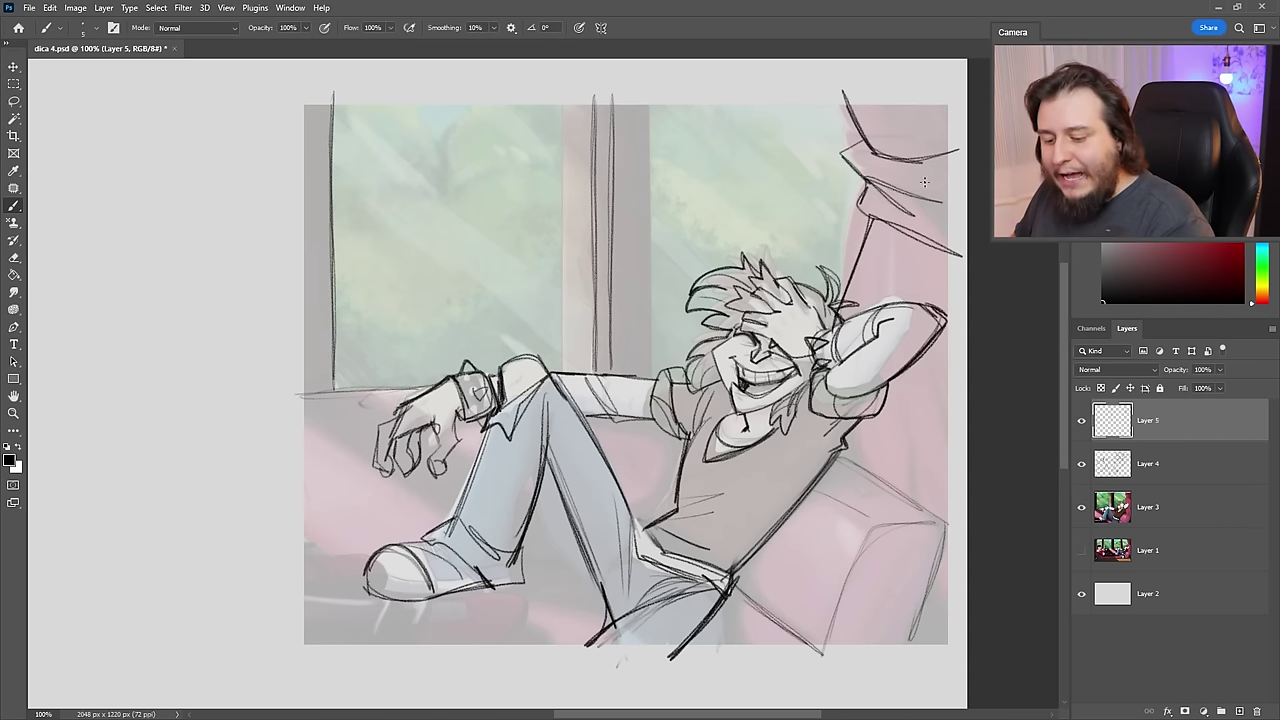
- Hide Layer 5, sketch a softer, curved curtain variant on a new layer, then hide that variant and show Layer 5 again
{"action": "left_click", "coordinate": [1081, 421]}
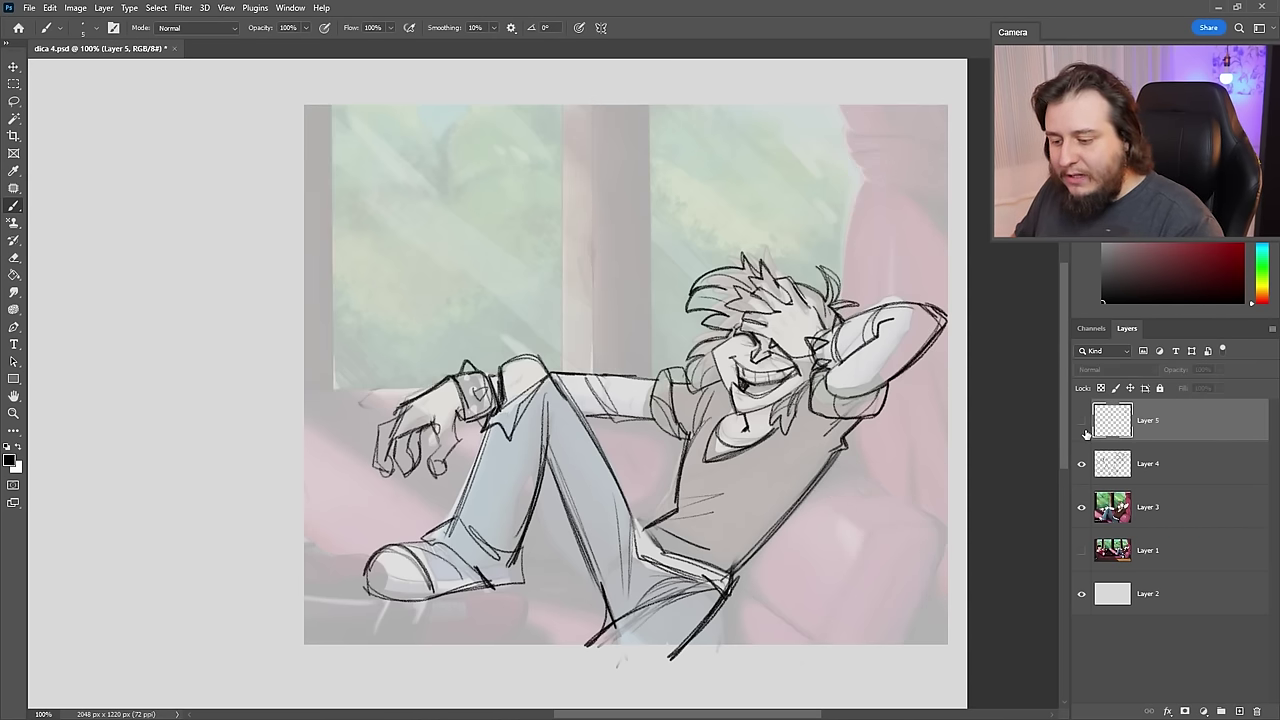
{"action": "left_click", "coordinate": [1240, 710]}
{"action": "left_click_drag", "start_coordinate": [852, 128], "coordinate": [846, 248]}
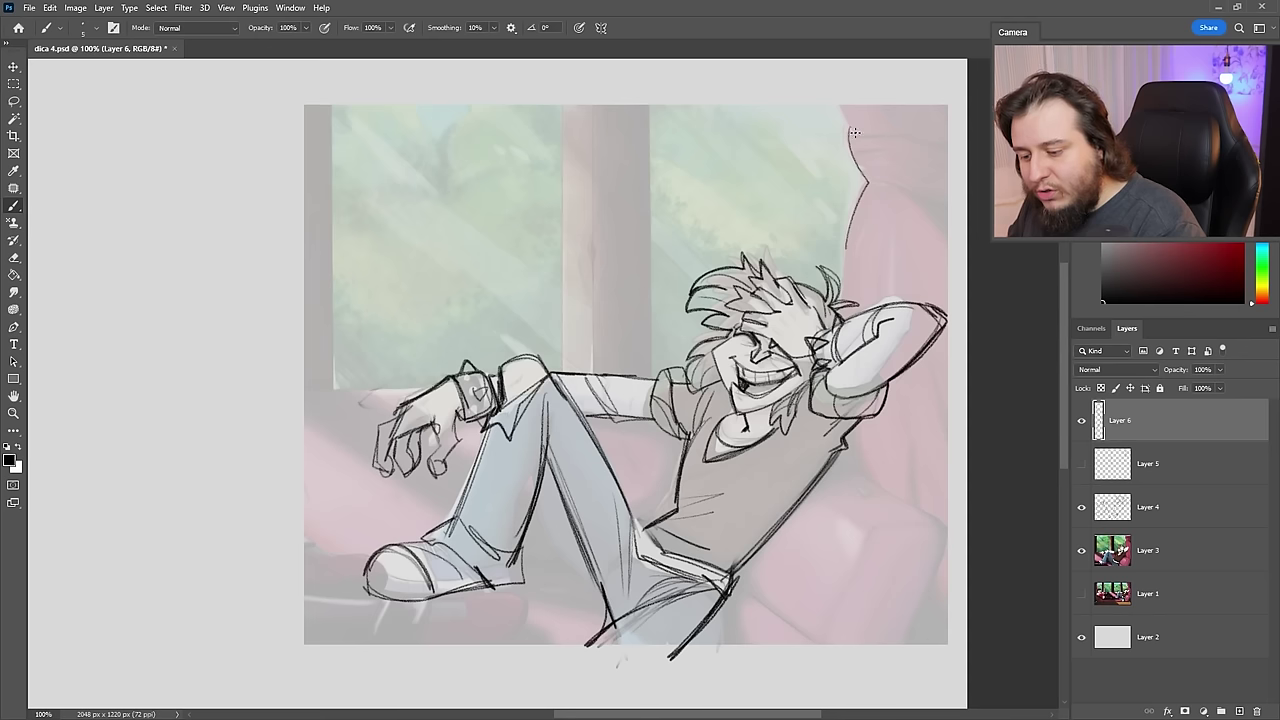
{"action": "left_click_drag", "start_coordinate": [853, 130], "coordinate": [955, 152]}
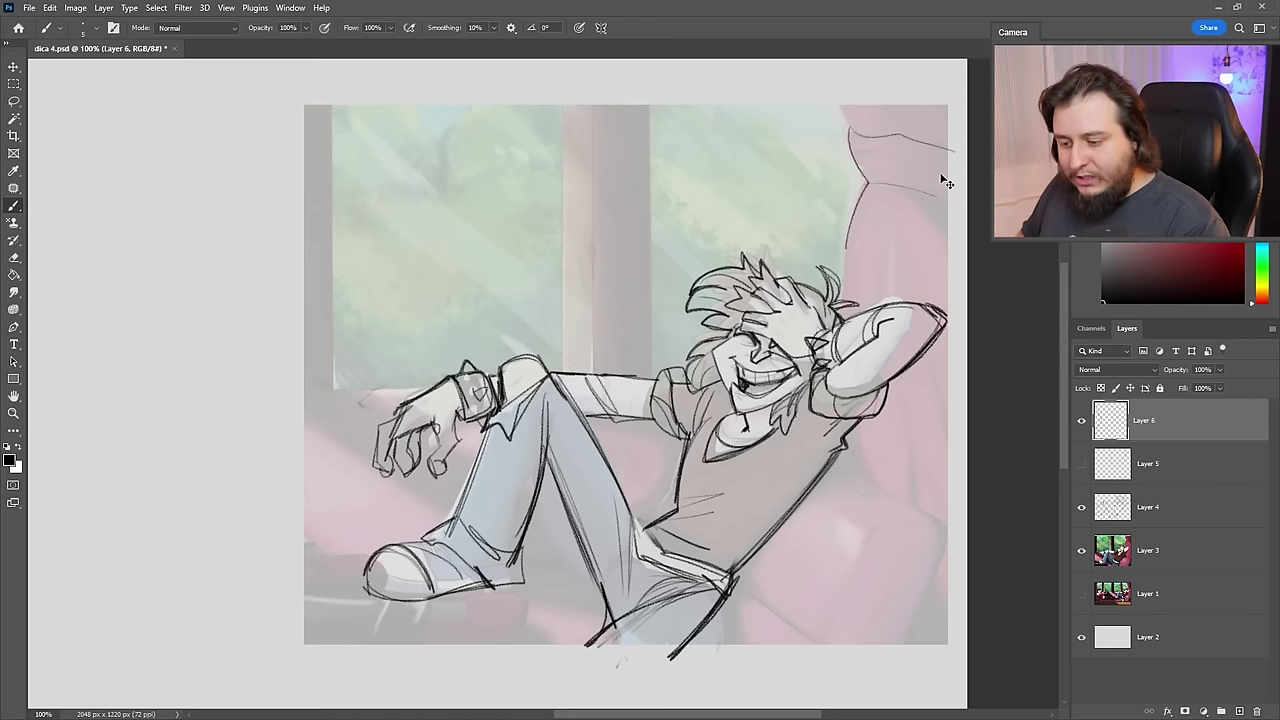
{"action": "left_click", "coordinate": [1081, 420]}
{"action": "left_click", "coordinate": [1081, 463]}
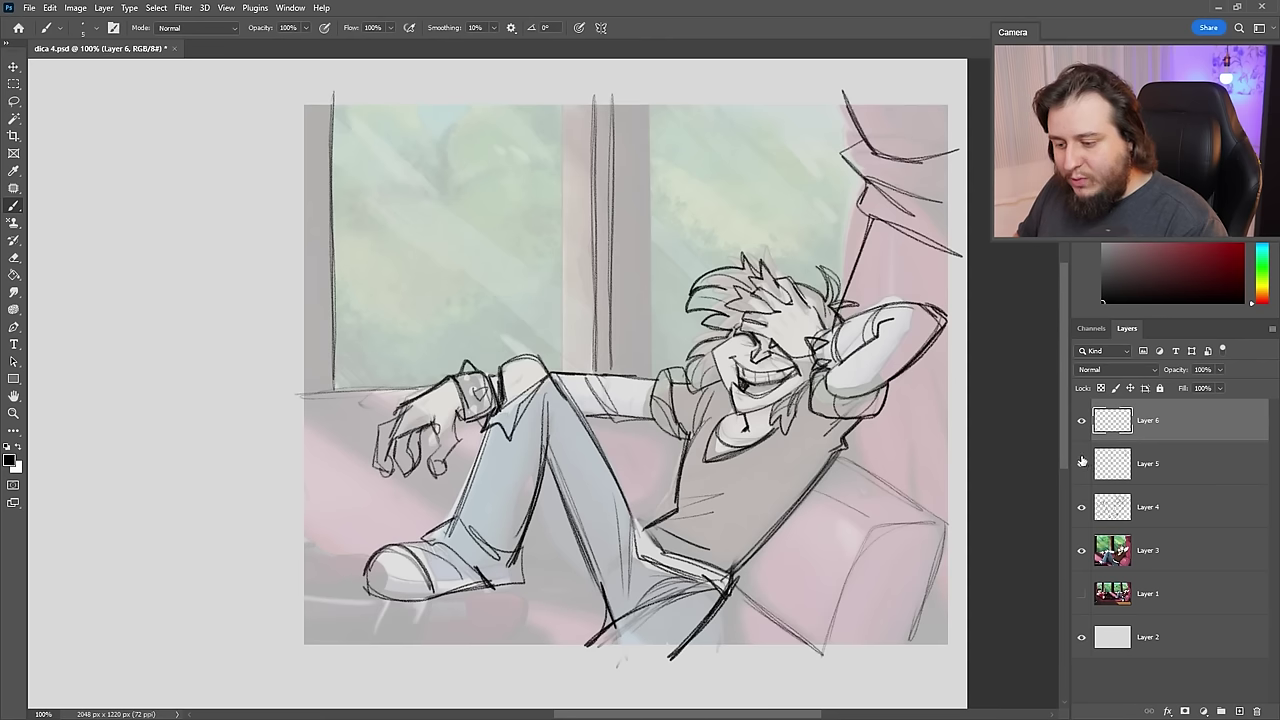
- On Layer 5, add long curtain folds, sharpen the curtain's gathered edge, and add another vertical line to the window post
{"action": "left_click", "coordinate": [1110, 463]}
{"action": "left_click_drag", "start_coordinate": [902, 97], "coordinate": [917, 152]}
{"action": "left_click_drag", "start_coordinate": [912, 239], "coordinate": [897, 308]}
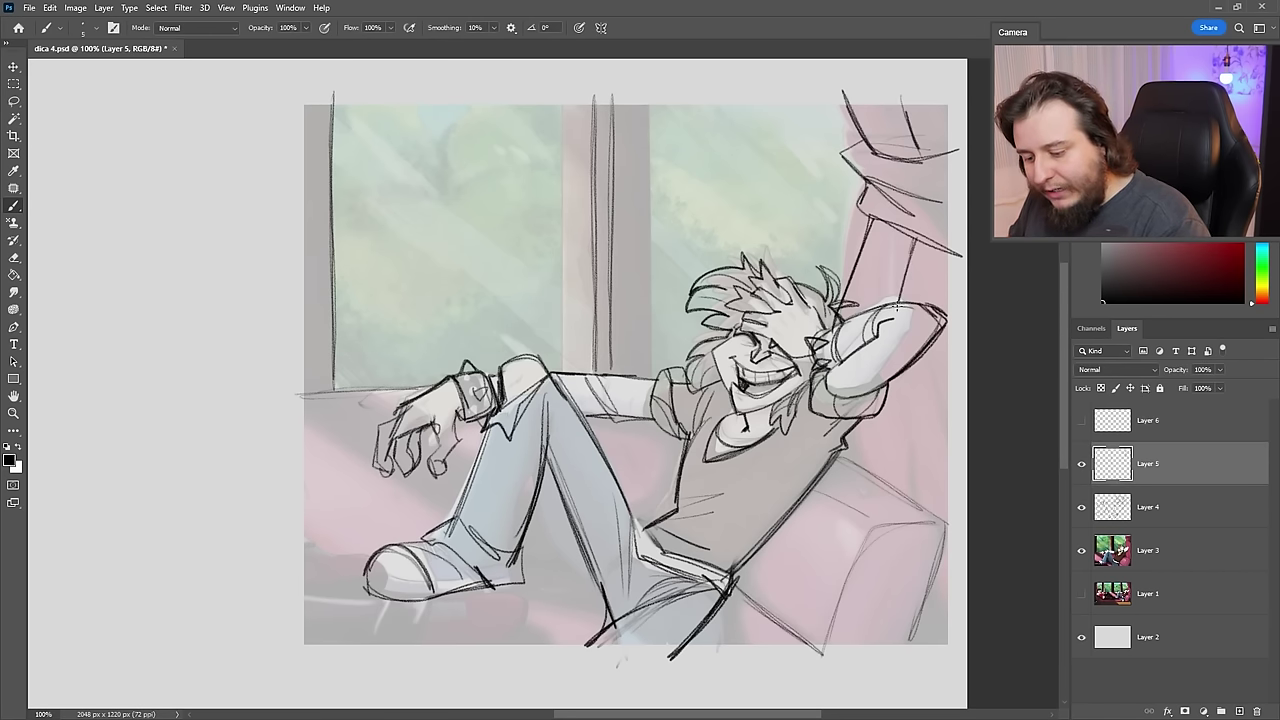
{"action": "left_click_drag", "start_coordinate": [899, 378], "coordinate": [938, 530]}
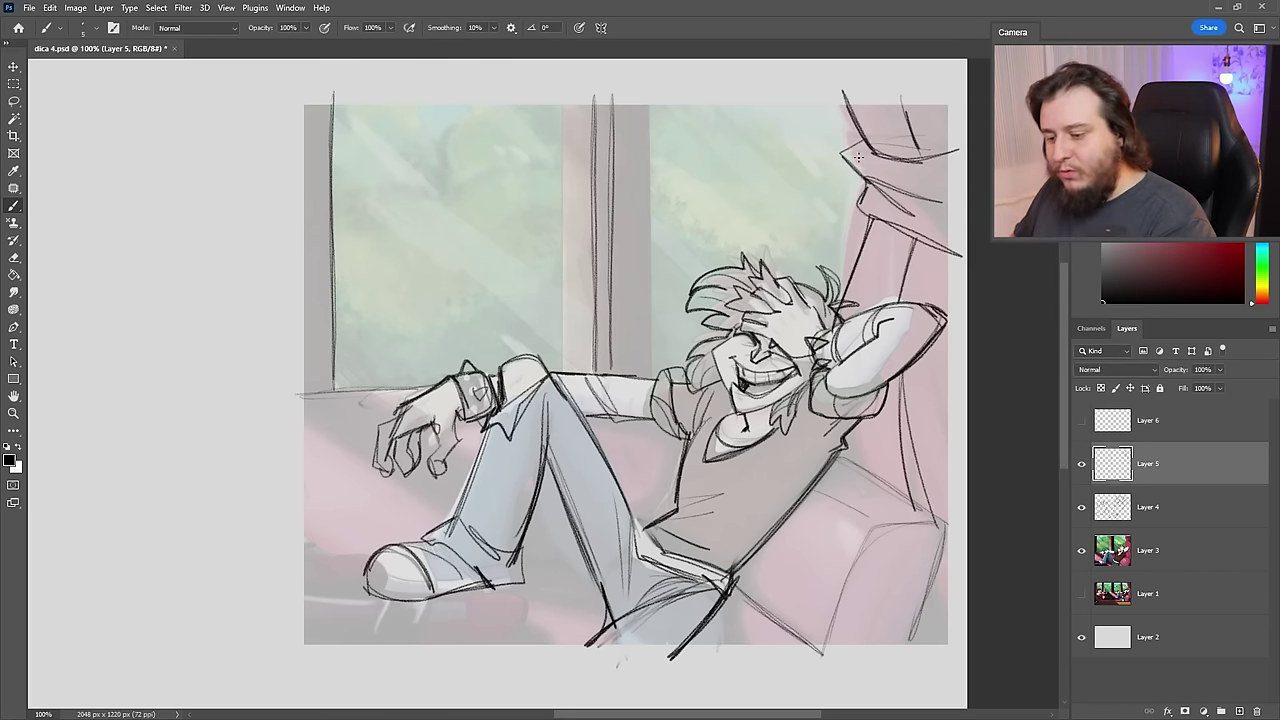
{"action": "left_click_drag", "start_coordinate": [840, 146], "coordinate": [866, 182]}
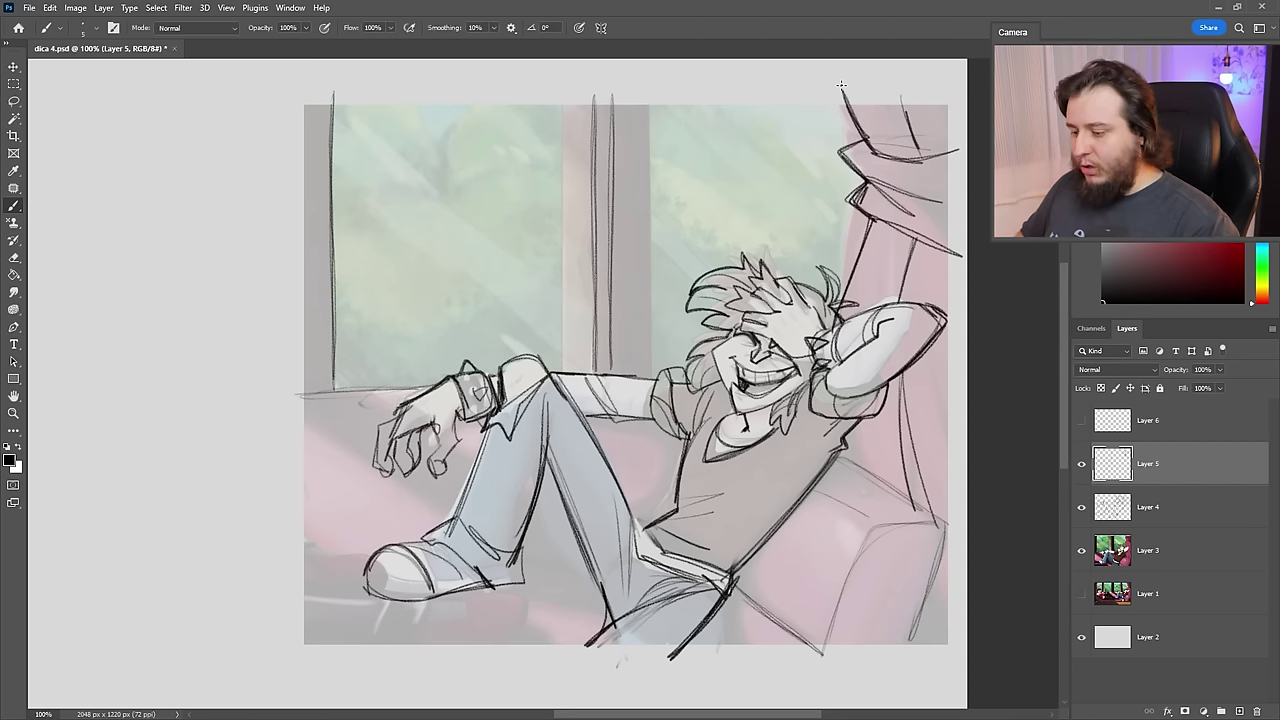
{"action": "left_click_drag", "start_coordinate": [619, 95], "coordinate": [619, 373]}
- Add a new layer beneath Layer 5 and outline jagged hanging foliage in the upper part of both window panes
{"action": "left_click", "coordinate": [1239, 711]}
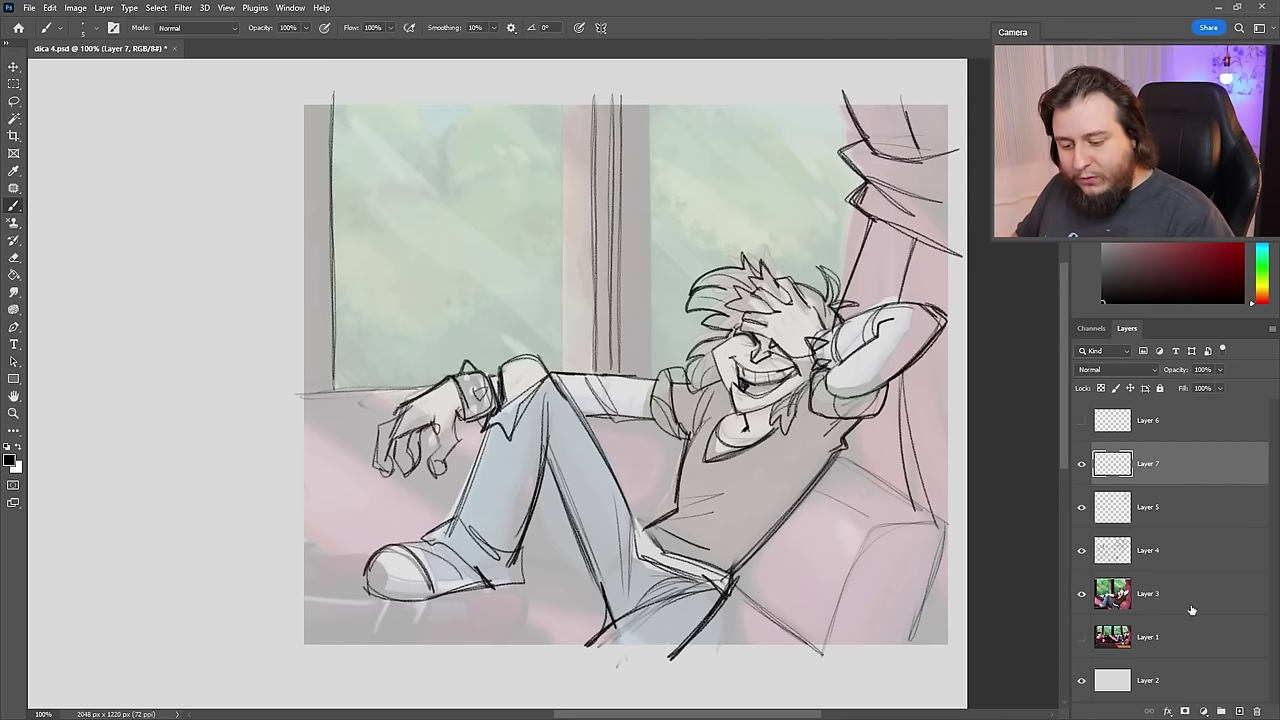
{"action": "left_click_drag", "start_coordinate": [1172, 476], "coordinate": [1158, 530]}
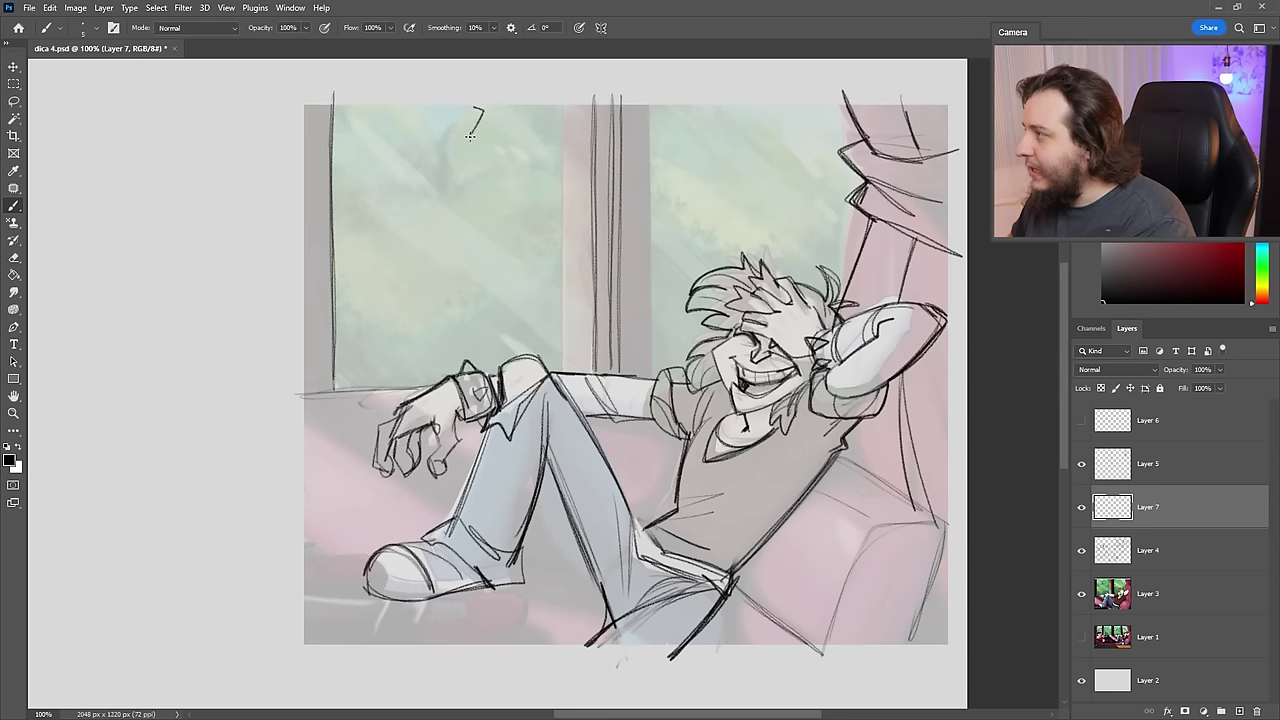
{"action": "left_click_drag", "start_coordinate": [469, 136], "coordinate": [461, 168]}
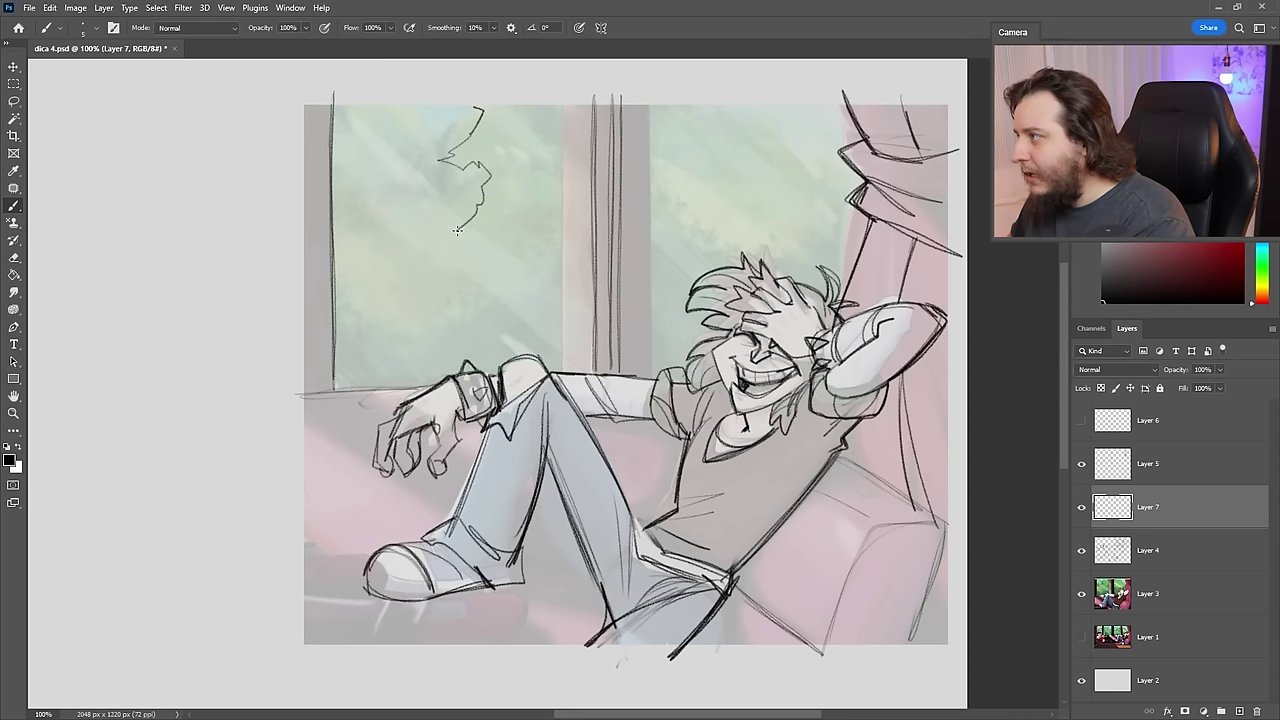
{"action": "mouse_move", "coordinate": [457, 230]}
{"action": "left_mouse_down"}
{"action": "mouse_move", "coordinate": [487, 221]}
{"action": "mouse_move", "coordinate": [508, 174]}
{"action": "left_mouse_up"}
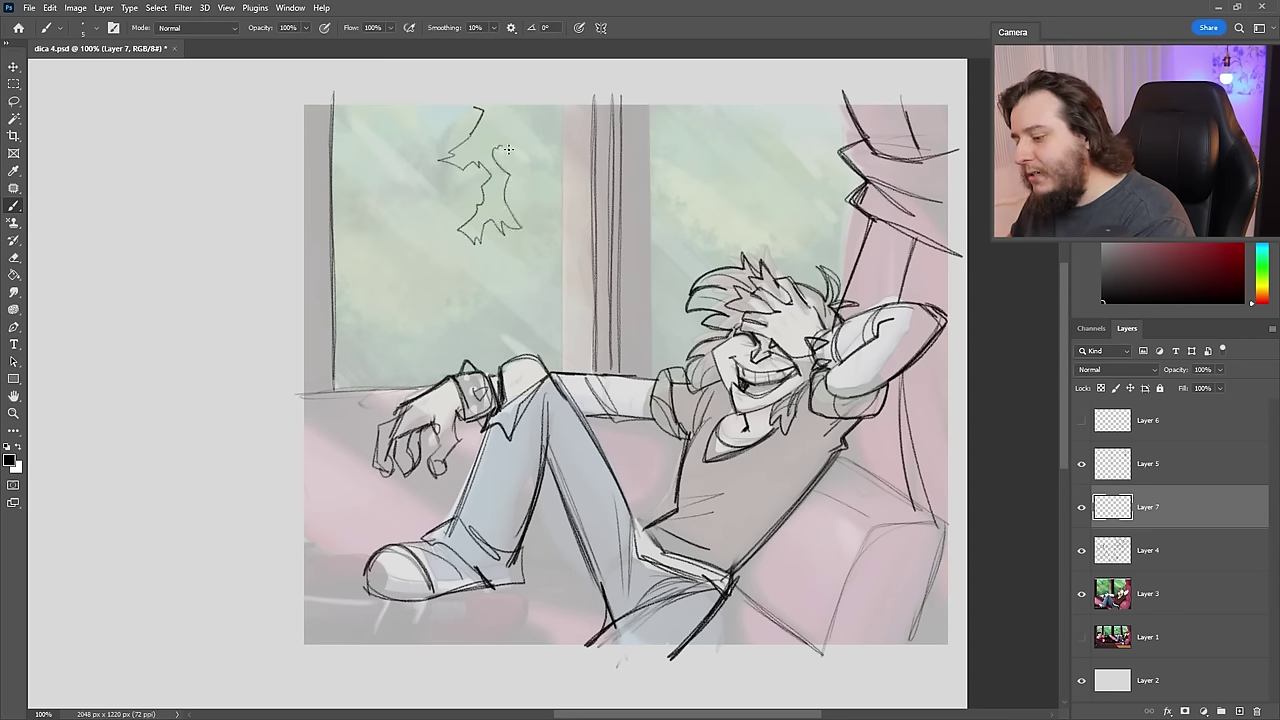
{"action": "left_click_drag", "start_coordinate": [507, 119], "coordinate": [530, 97]}
{"action": "mouse_move", "coordinate": [698, 103]}
{"action": "left_mouse_down"}
{"action": "mouse_move", "coordinate": [722, 120]}
{"action": "mouse_move", "coordinate": [725, 174]}
{"action": "left_mouse_up"}
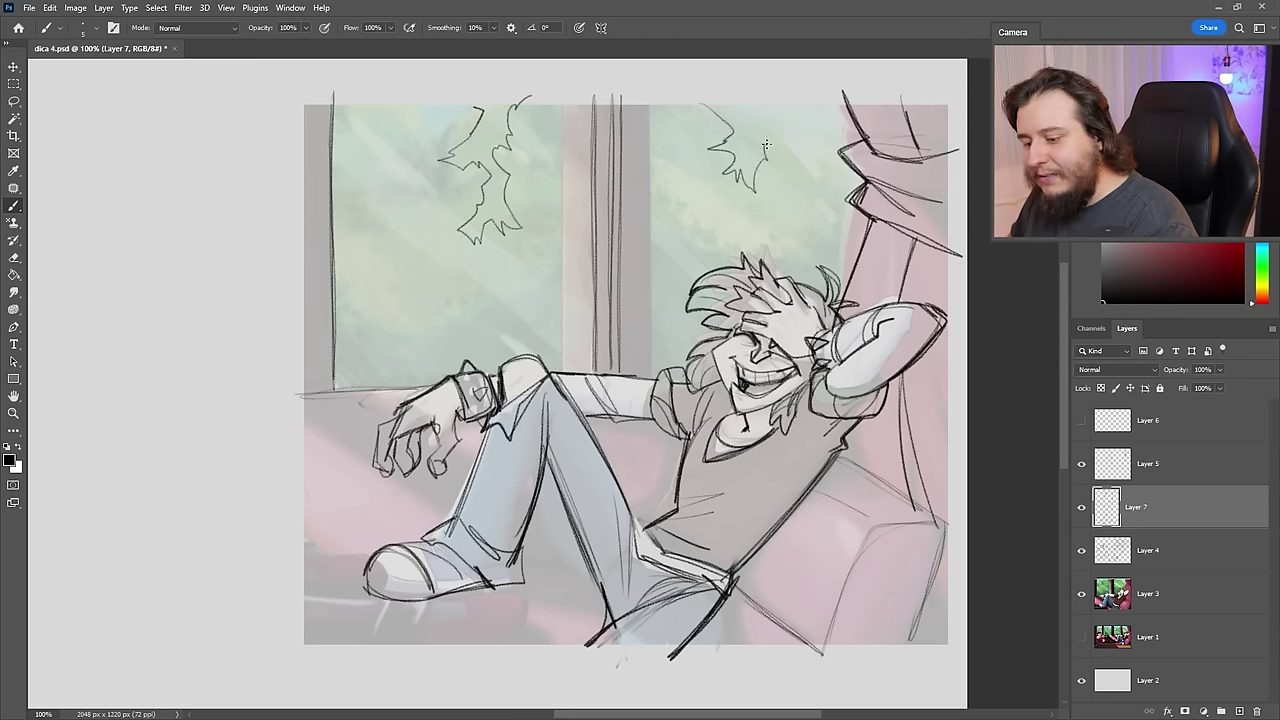
{"action": "left_click_drag", "start_coordinate": [746, 183], "coordinate": [752, 193]}
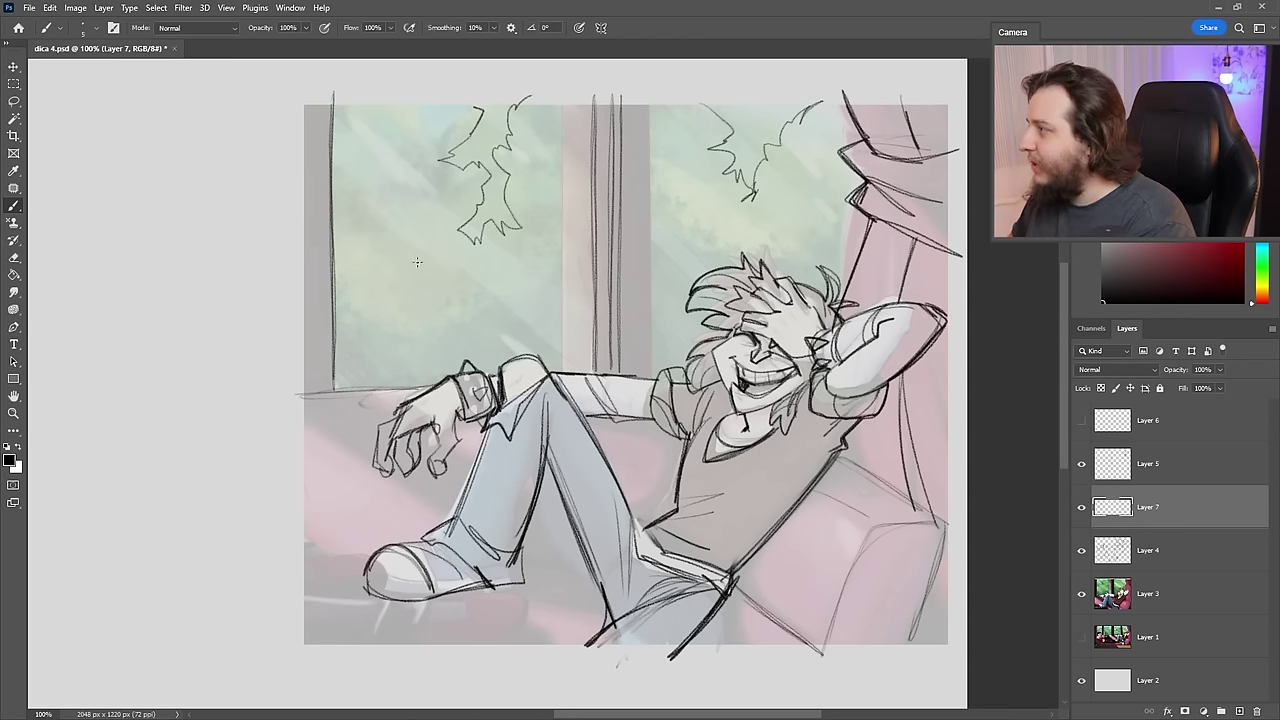
- Outline jagged bushes low in both window panes and around the central post, with leaf clumps, branches and thin trunks above them
{"action": "mouse_move", "coordinate": [333, 244]}
{"action": "left_mouse_down"}
{"action": "mouse_move", "coordinate": [383, 231]}
{"action": "mouse_move", "coordinate": [421, 302]}
{"action": "left_mouse_up"}
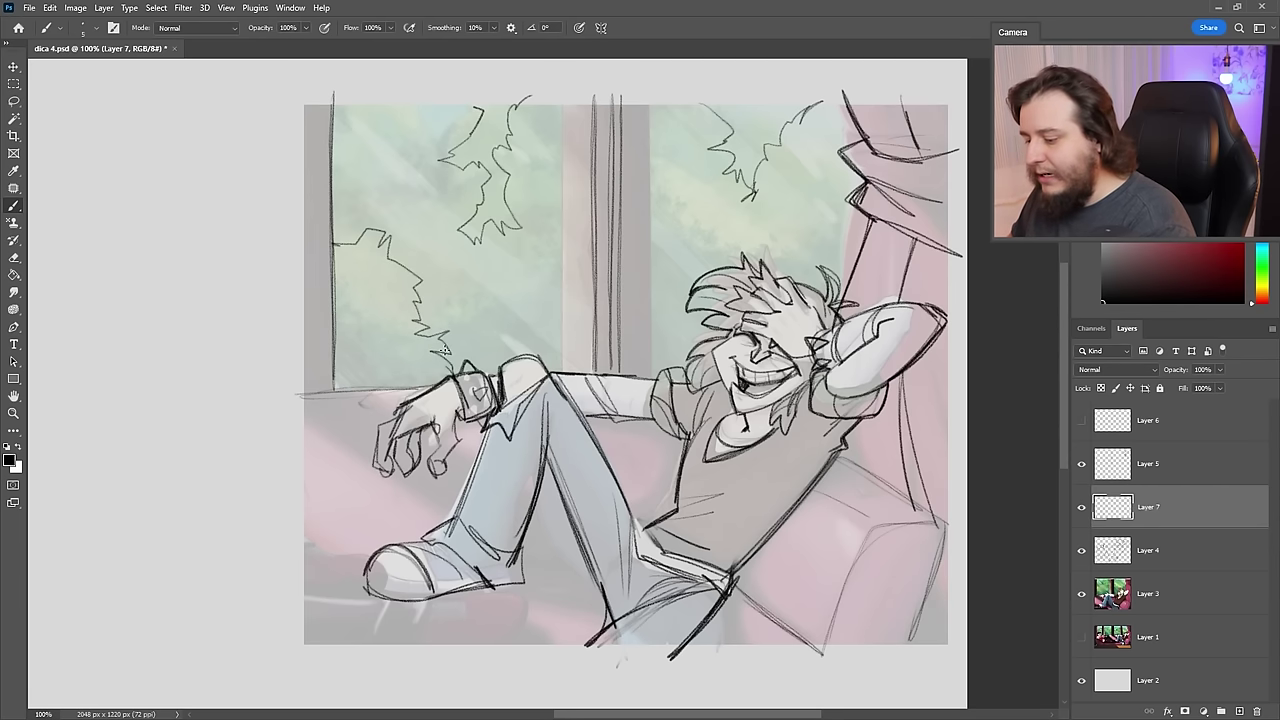
{"action": "mouse_move", "coordinate": [868, 222]}
{"action": "left_mouse_down"}
{"action": "mouse_move", "coordinate": [810, 238]}
{"action": "mouse_move", "coordinate": [788, 278]}
{"action": "left_mouse_up"}
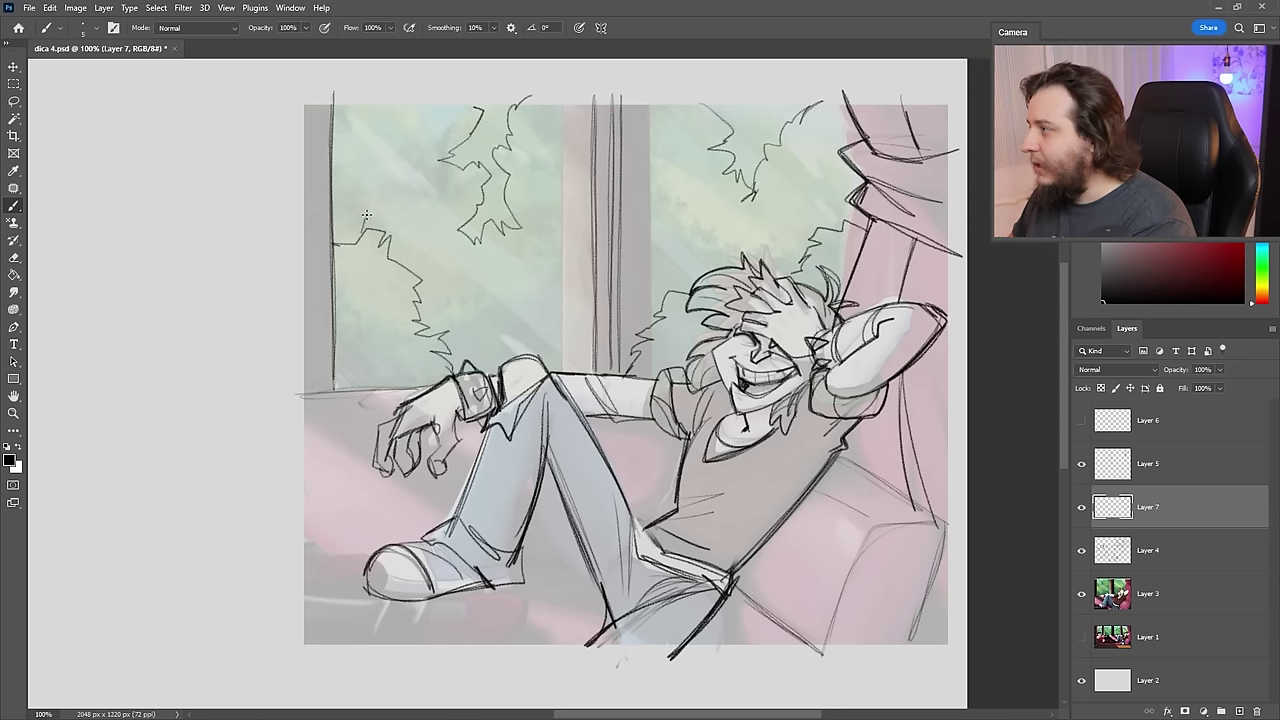
{"action": "mouse_move", "coordinate": [366, 214]}
{"action": "left_mouse_down"}
{"action": "mouse_move", "coordinate": [356, 157]}
{"action": "mouse_move", "coordinate": [408, 168]}
{"action": "mouse_move", "coordinate": [436, 112]}
{"action": "mouse_move", "coordinate": [390, 104]}
{"action": "mouse_move", "coordinate": [372, 187]}
{"action": "mouse_move", "coordinate": [430, 161]}
{"action": "left_mouse_up"}
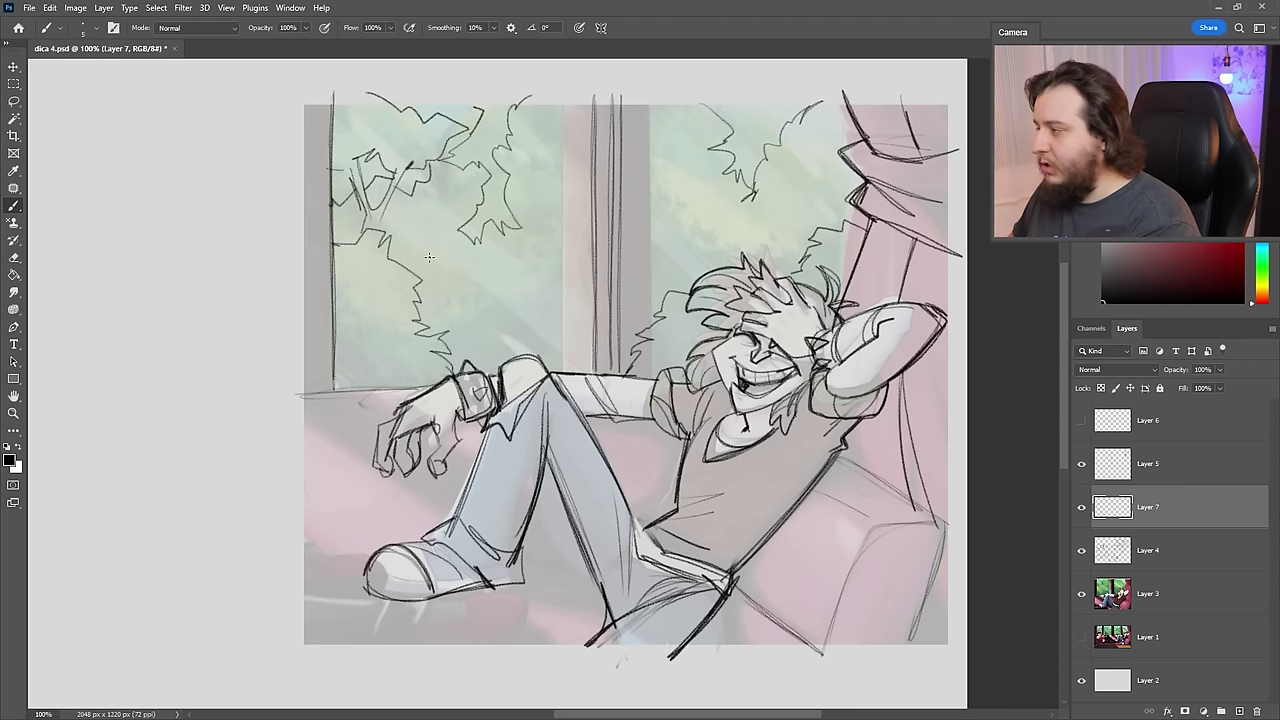
{"action": "mouse_move", "coordinate": [412, 274]}
{"action": "left_mouse_down"}
{"action": "mouse_move", "coordinate": [427, 216]}
{"action": "mouse_move", "coordinate": [457, 232]}
{"action": "left_mouse_up"}
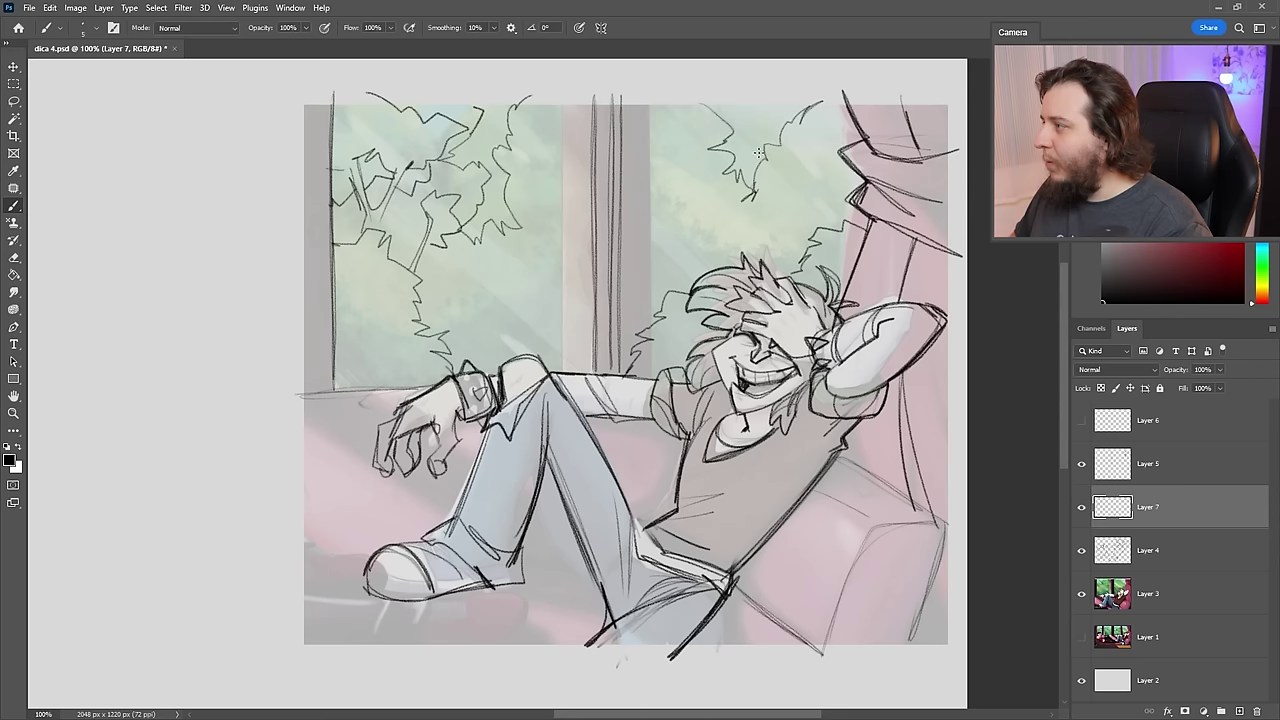
{"action": "left_click_drag", "start_coordinate": [823, 170], "coordinate": [831, 240]}
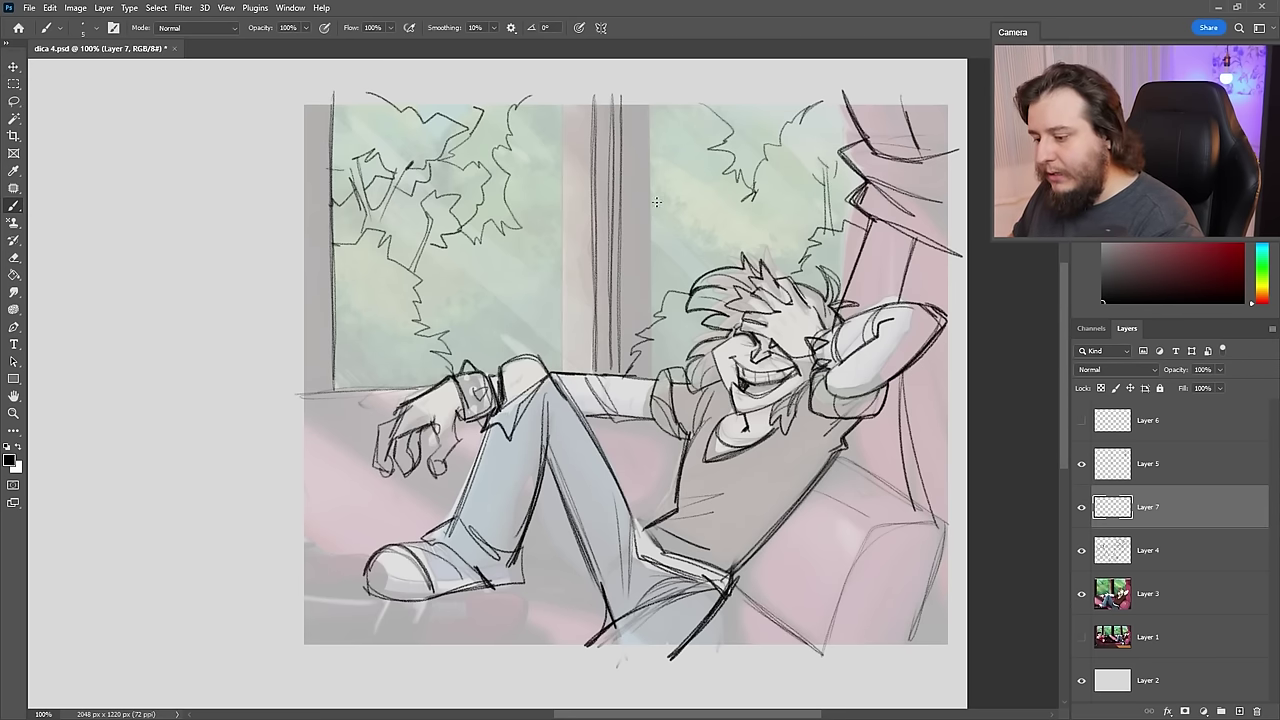
{"action": "mouse_move", "coordinate": [595, 262]}
{"action": "left_mouse_down"}
{"action": "mouse_move", "coordinate": [554, 292]}
{"action": "mouse_move", "coordinate": [544, 321]}
{"action": "left_mouse_up"}
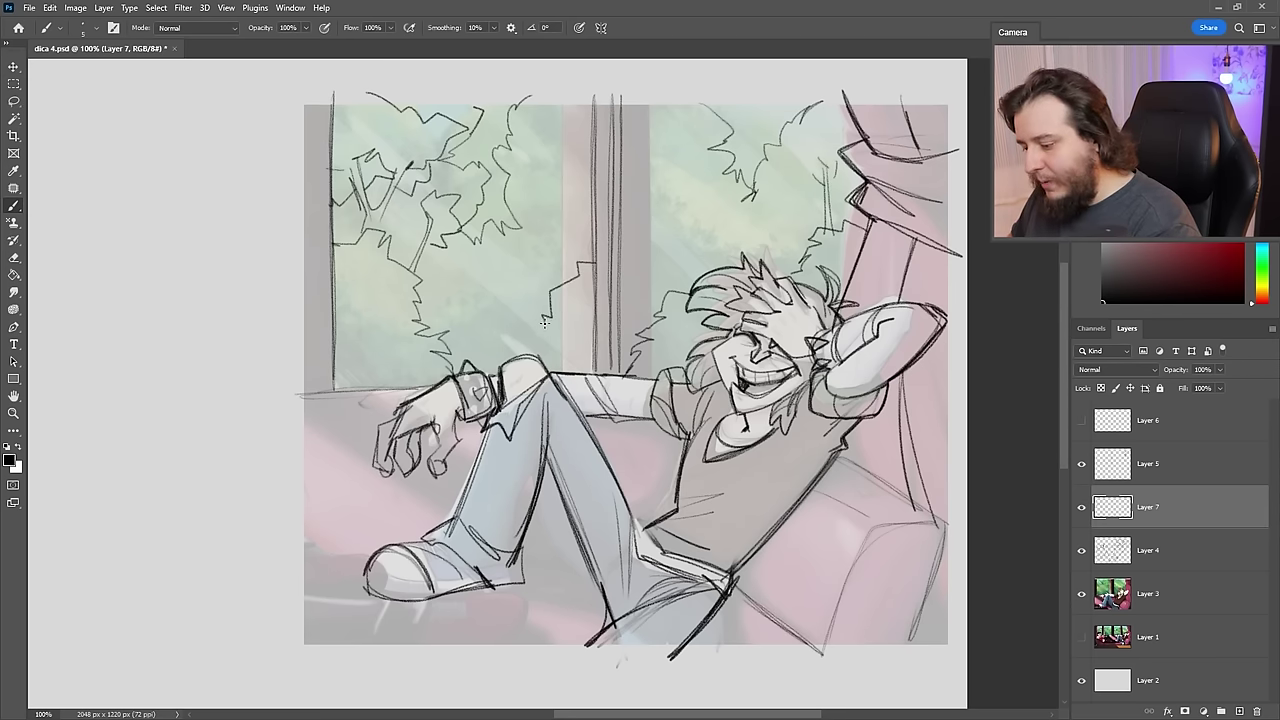
{"action": "left_click_drag", "start_coordinate": [618, 267], "coordinate": [659, 294]}
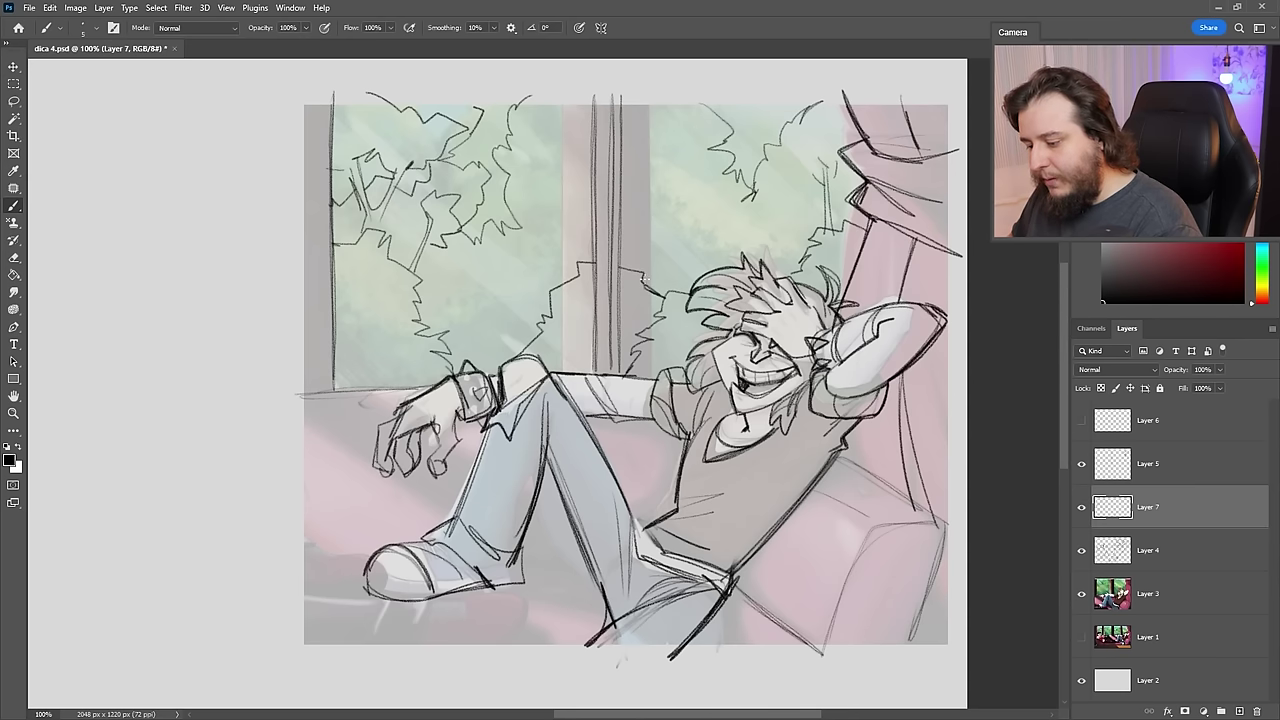
- Sketch grass blades above the resting forearm and thin tree trunks in the window pane beside the character's hair
{"action": "left_click_drag", "start_coordinate": [446, 298], "coordinate": [447, 325]}
{"action": "mouse_move", "coordinate": [458, 303]}
{"action": "left_mouse_down"}
{"action": "mouse_move", "coordinate": [460, 327]}
{"action": "mouse_move", "coordinate": [504, 338]}
{"action": "left_mouse_up"}
{"action": "left_click_drag", "start_coordinate": [486, 283], "coordinate": [494, 326]}
{"action": "left_click_drag", "start_coordinate": [522, 278], "coordinate": [516, 322]}
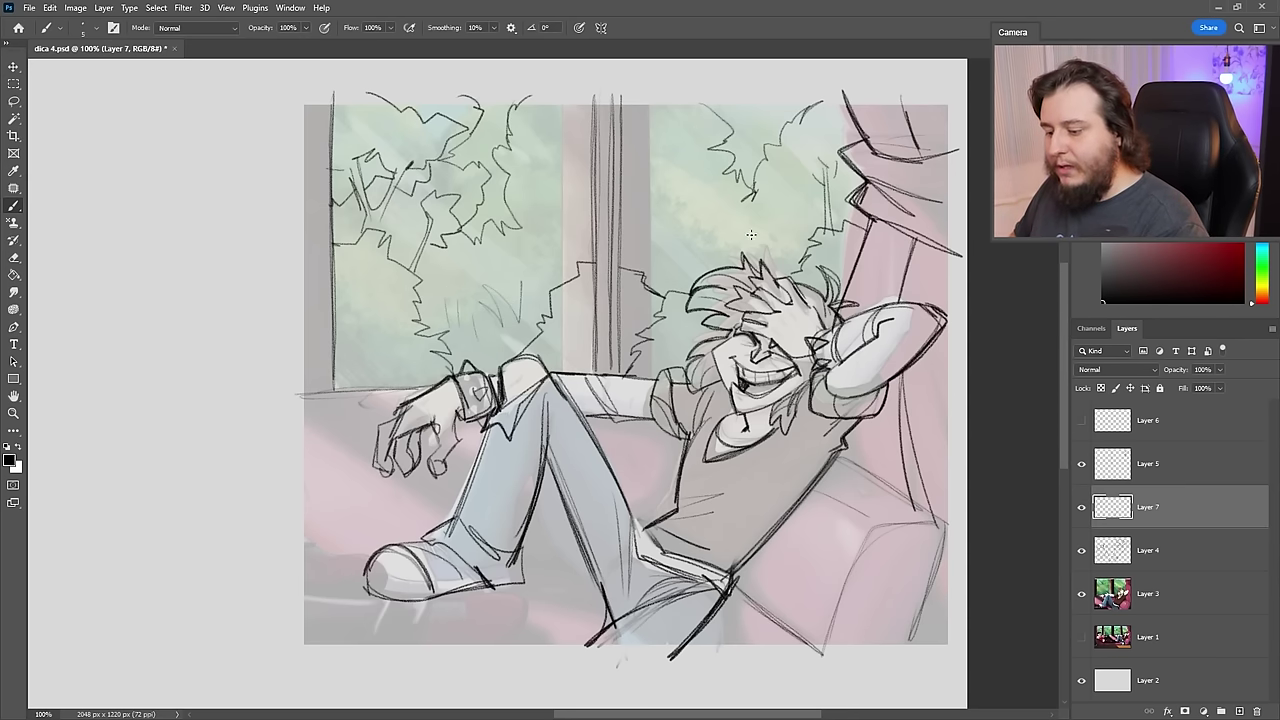
{"action": "left_click_drag", "start_coordinate": [700, 203], "coordinate": [681, 229]}
{"action": "left_click_drag", "start_coordinate": [656, 188], "coordinate": [652, 286]}
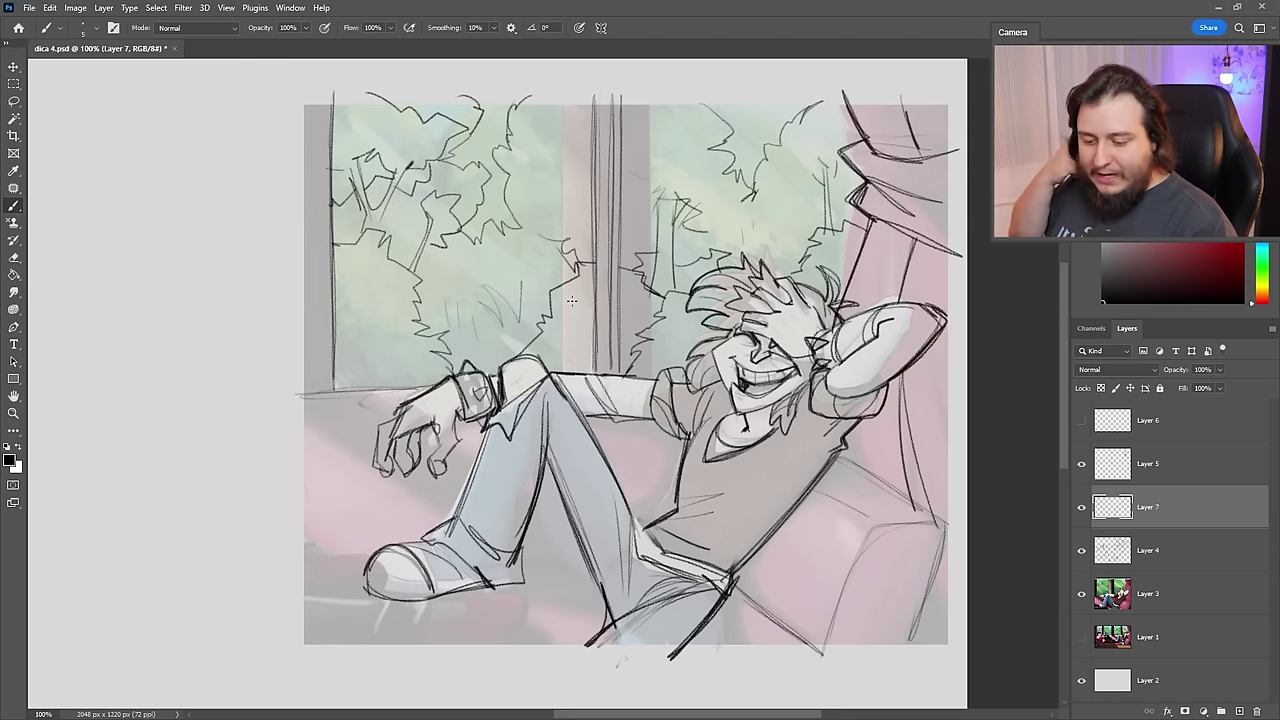
- Fill the reference image's rectangular area with mid grey on a new layer and place that layer directly below Layer 4
{"action": "left_click", "coordinate": [1081, 550]}
{"action": "left_click", "coordinate": [1081, 550]}
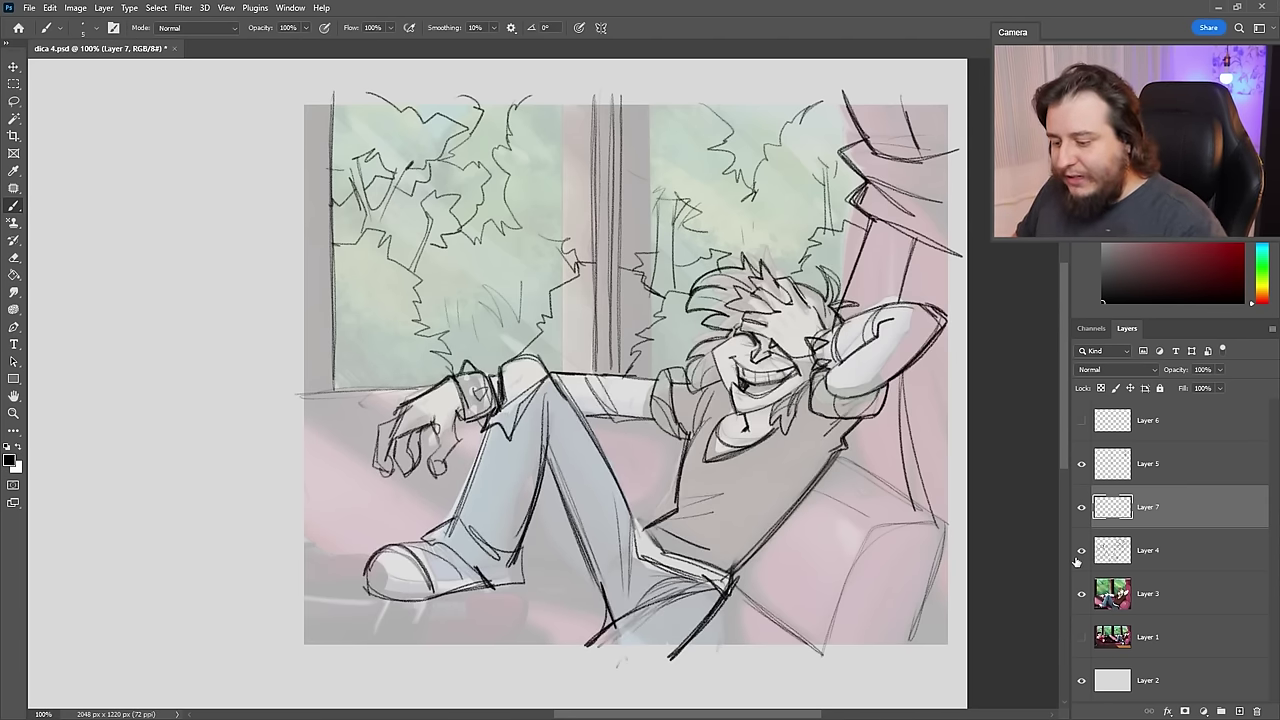
{"action": "key", "text": "ctrl+shift+alt+n"}
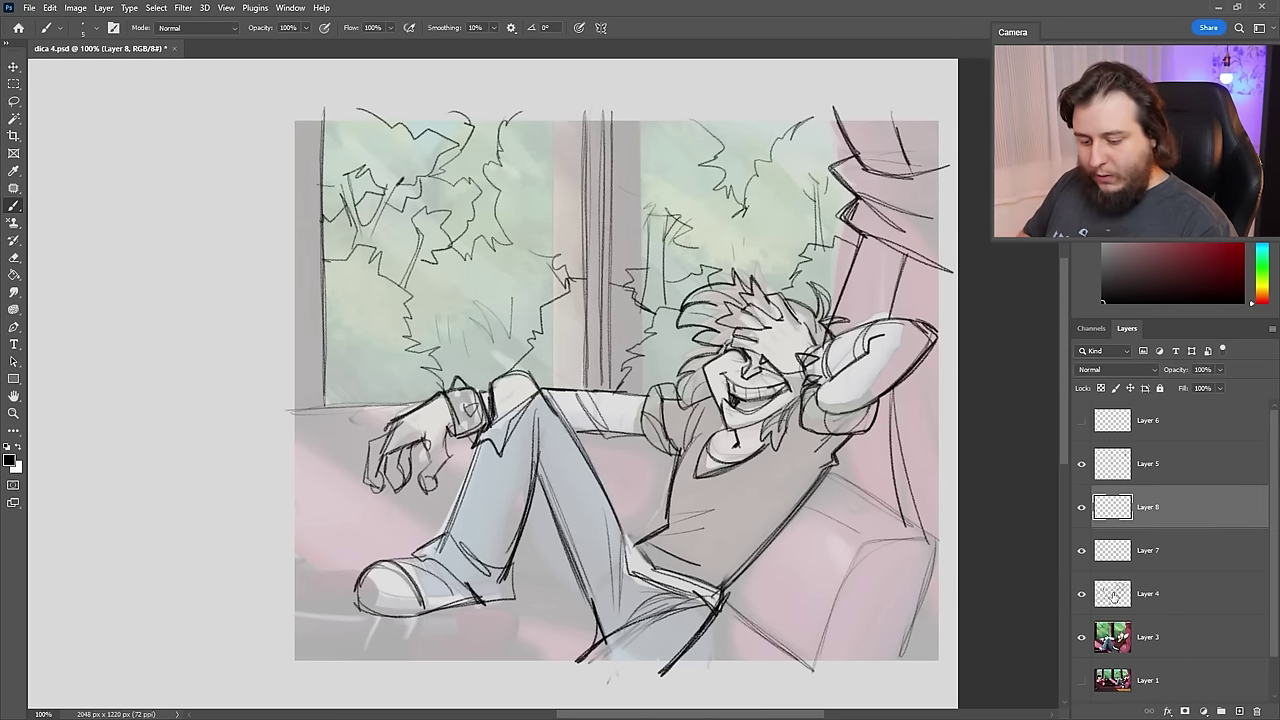
{"action": "key", "text": "ctrl+a"}
{"action": "key", "text": "g"}
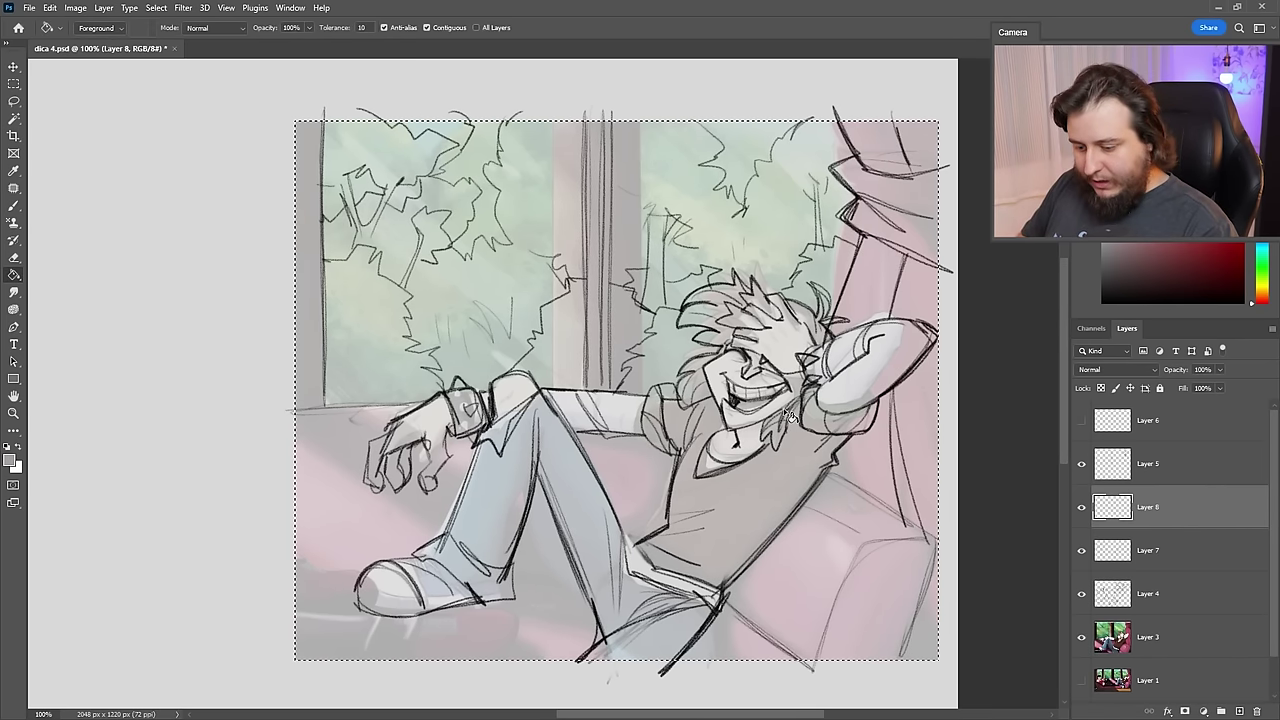
{"action": "left_click", "coordinate": [783, 408]}
{"action": "mouse_move", "coordinate": [1216, 531]}
{"action": "left_mouse_down"}
{"action": "mouse_move", "coordinate": [1194, 611]}
{"action": "mouse_move", "coordinate": [1170, 605]}
{"action": "left_mouse_up"}
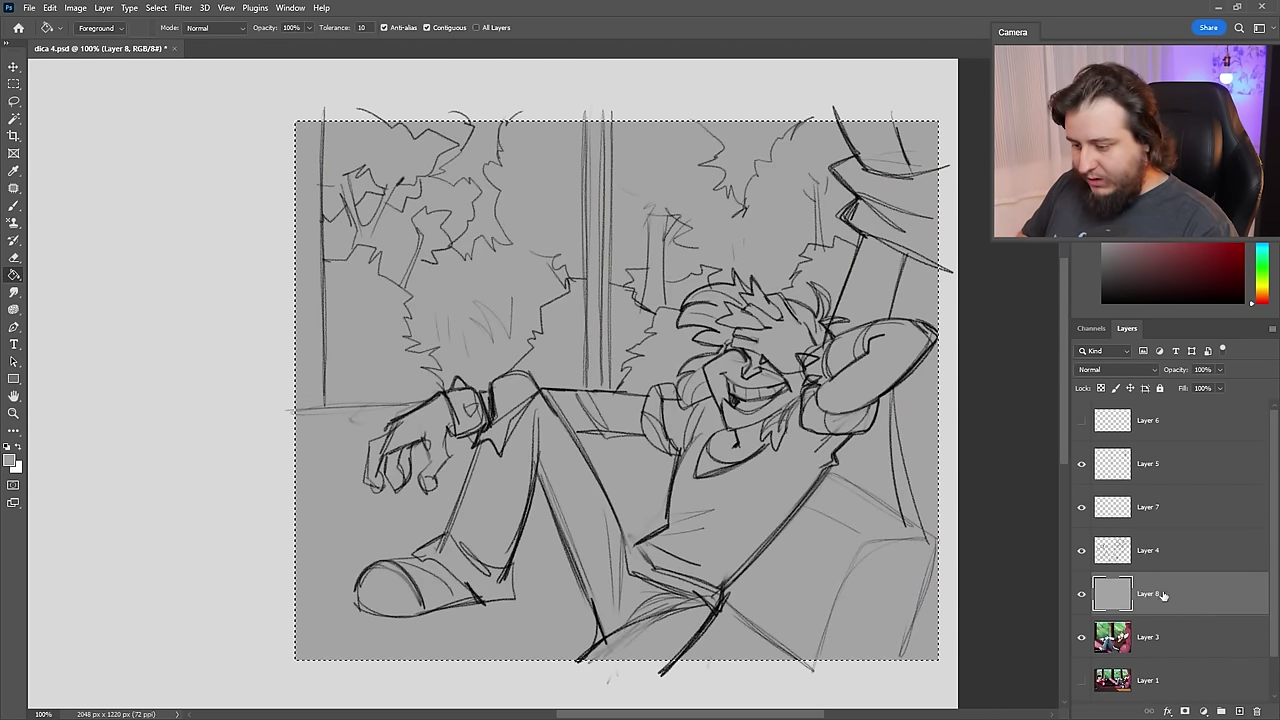
- On Layer 4, close the cut-off thigh's lower edge, clean up the resting hand's fingers, and add lace details to the shoe
{"action": "key", "text": "b"}
{"action": "left_click", "coordinate": [1110, 549]}
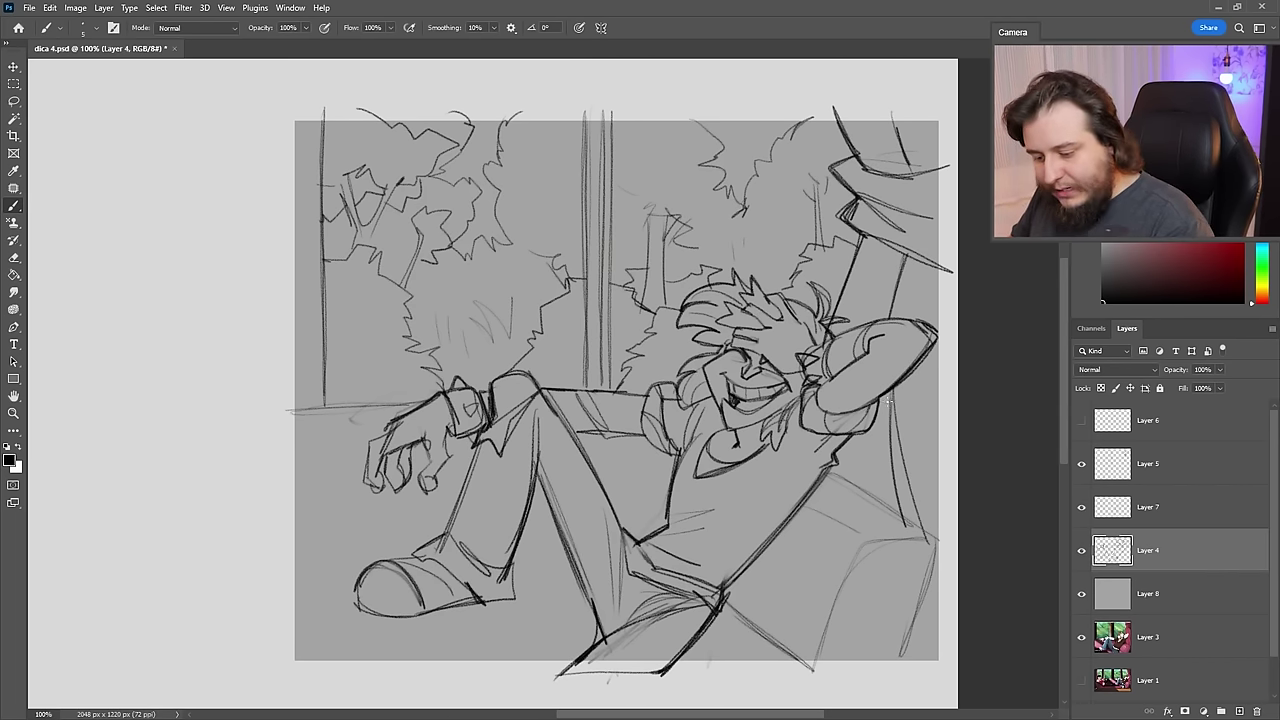
{"action": "key", "text": "e"}
{"action": "mouse_move", "coordinate": [410, 412]}
{"action": "left_mouse_down"}
{"action": "mouse_move", "coordinate": [382, 440]}
{"action": "mouse_move", "coordinate": [448, 418]}
{"action": "mouse_move", "coordinate": [424, 478]}
{"action": "left_mouse_up"}
{"action": "key", "text": "b"}
{"action": "key", "text": "e"}
{"action": "key", "text": "b"}
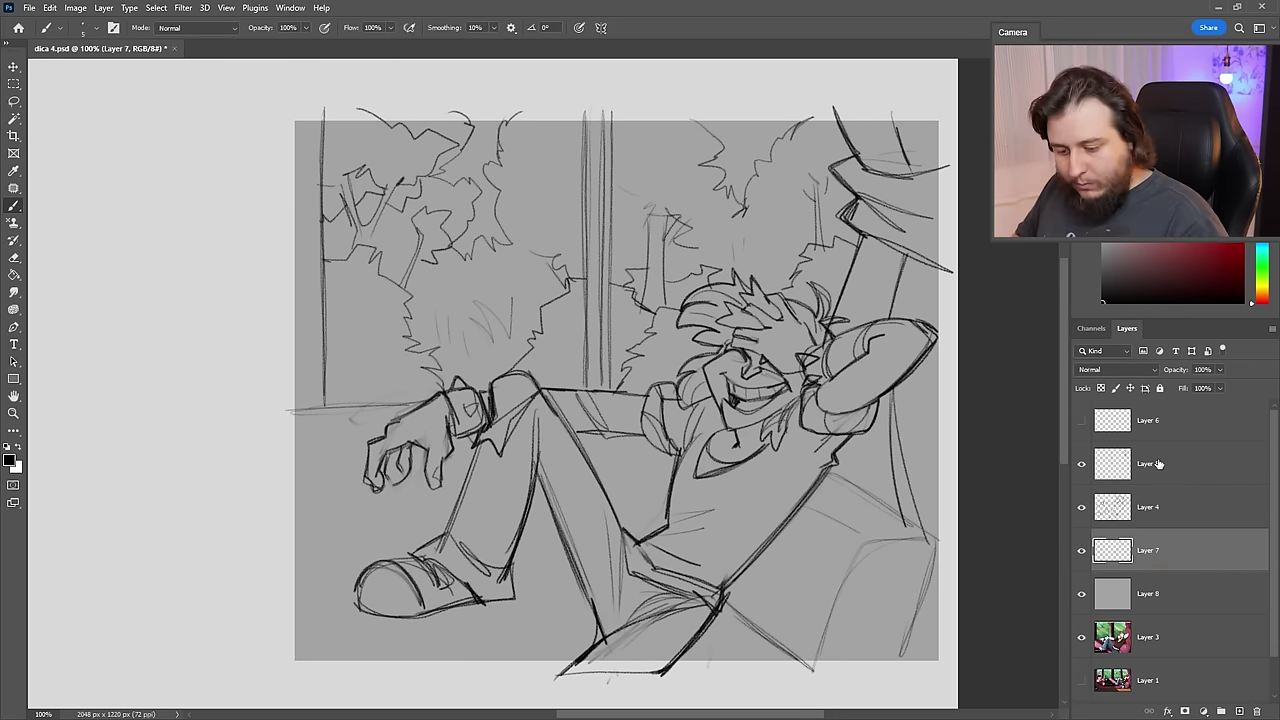
- Move Layer 5 below Layer 7 and hide the grey fill layer to sketch the sofa's seat edge and lines around the shoe
{"action": "left_click_drag", "start_coordinate": [1157, 463], "coordinate": [1178, 560]}
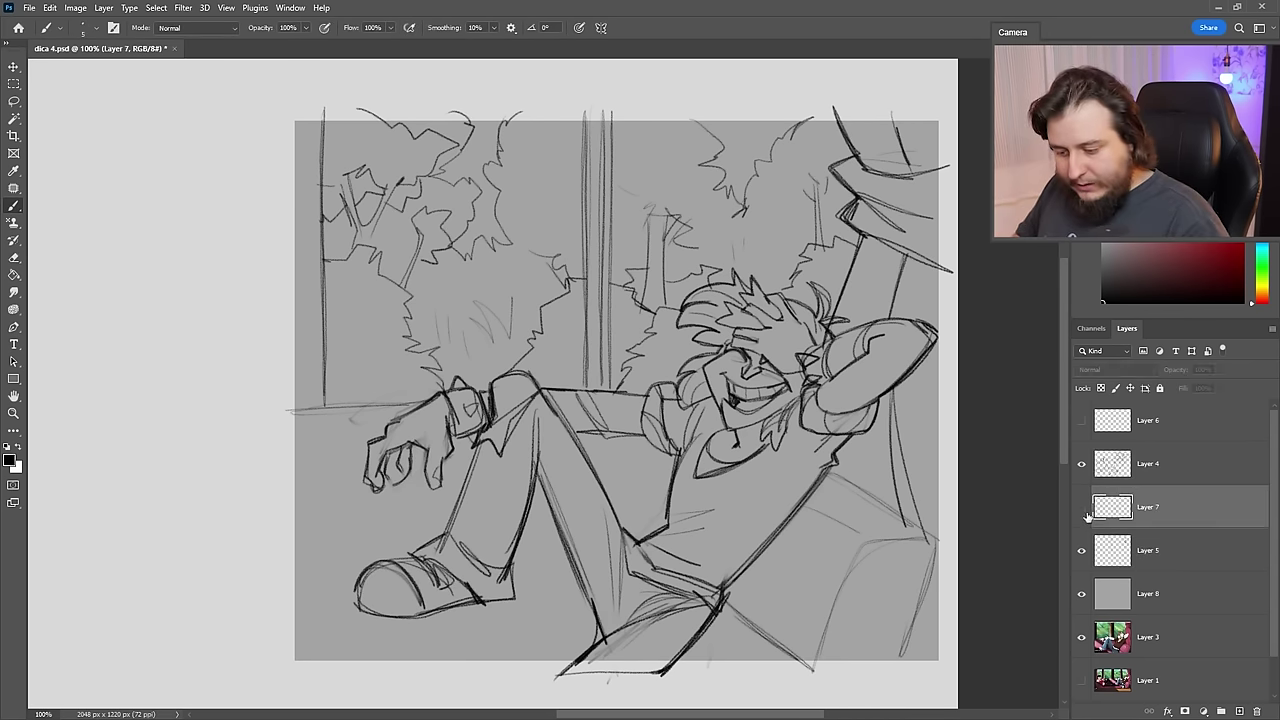
{"action": "left_click", "coordinate": [1081, 594]}
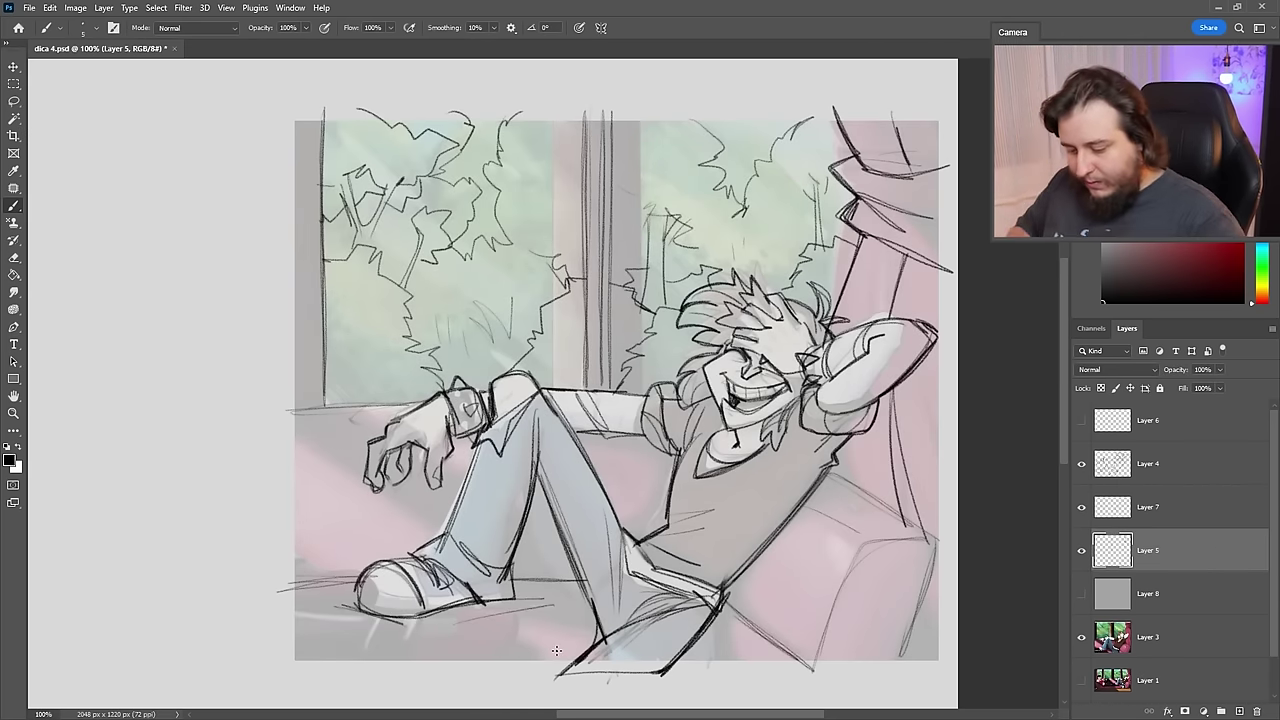
- On Layer 4, select the empty area around the character with the Magic Wand, including the gap between the arm, legs and torso
{"action": "key", "text": "w"}
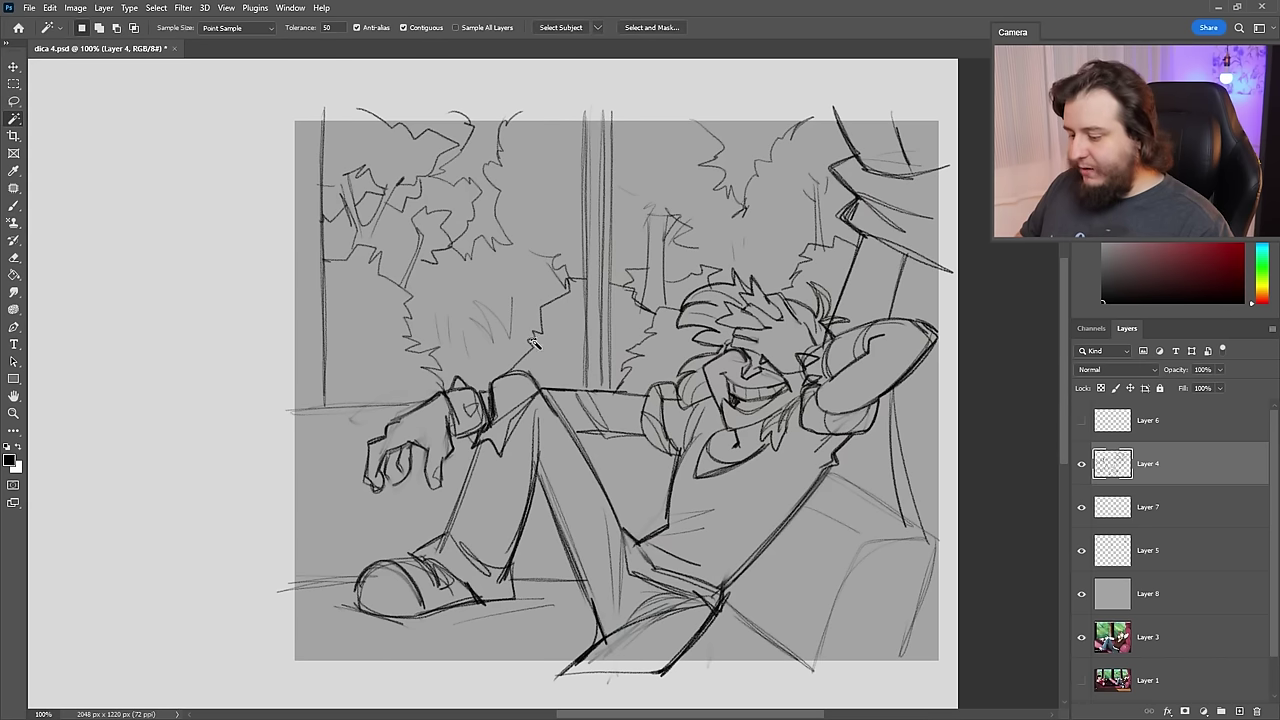
{"action": "left_click", "coordinate": [589, 354]}
{"action": "left_click", "coordinate": [614, 474], "text": "shift"}
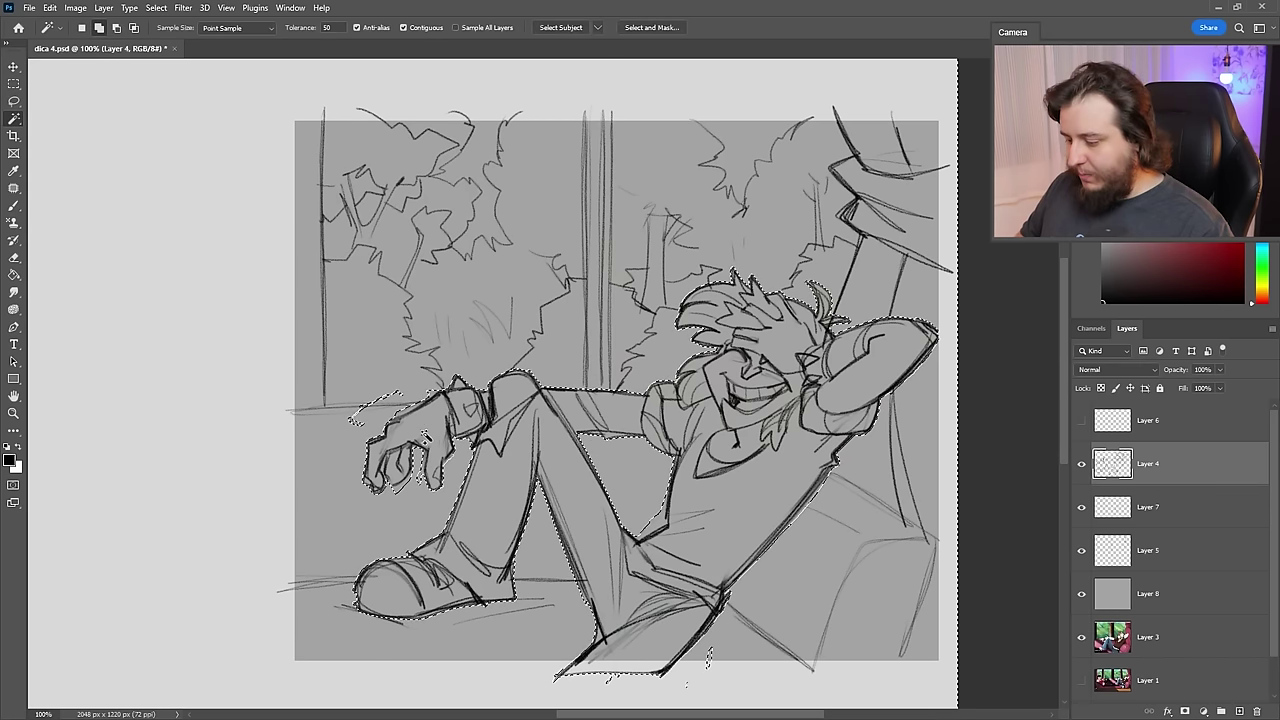
- Clean stray areas out of the selection with the Lasso, invert it, and fill the character's silhouette light grey on a layer below Layer 4
{"action": "key", "text": "l"}
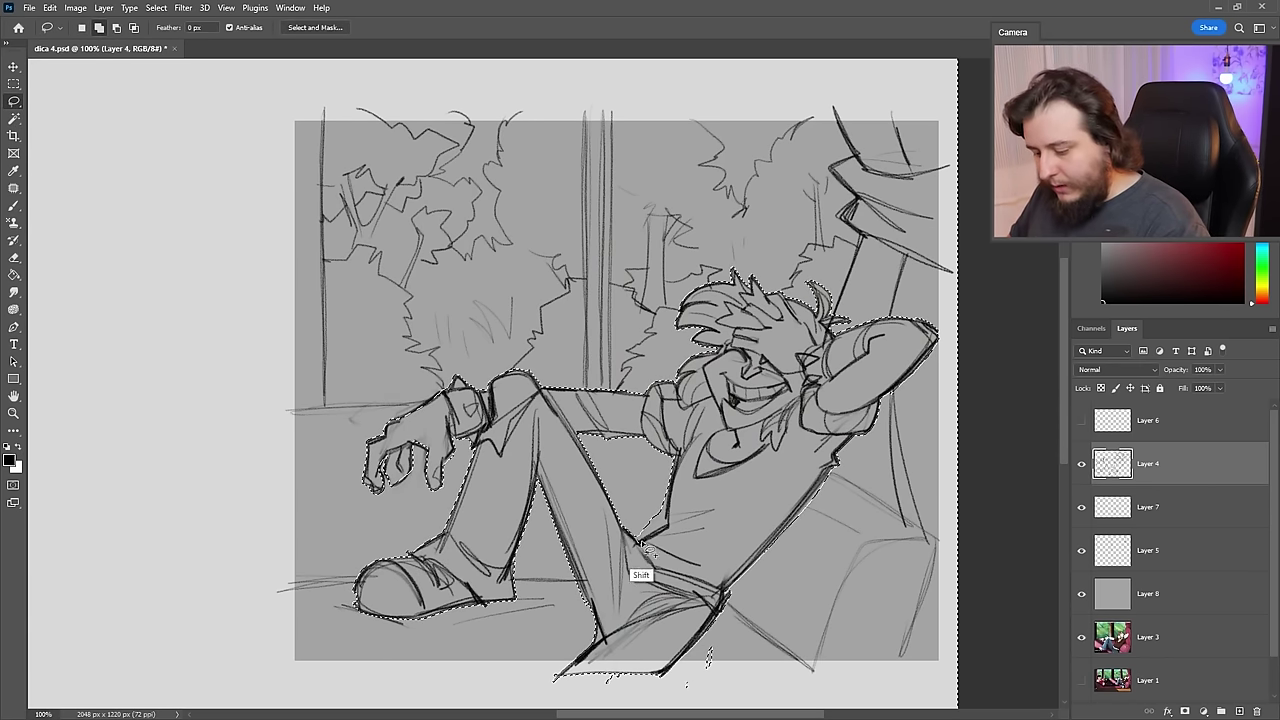
{"action": "key", "text": "ctrl+shift+i"}
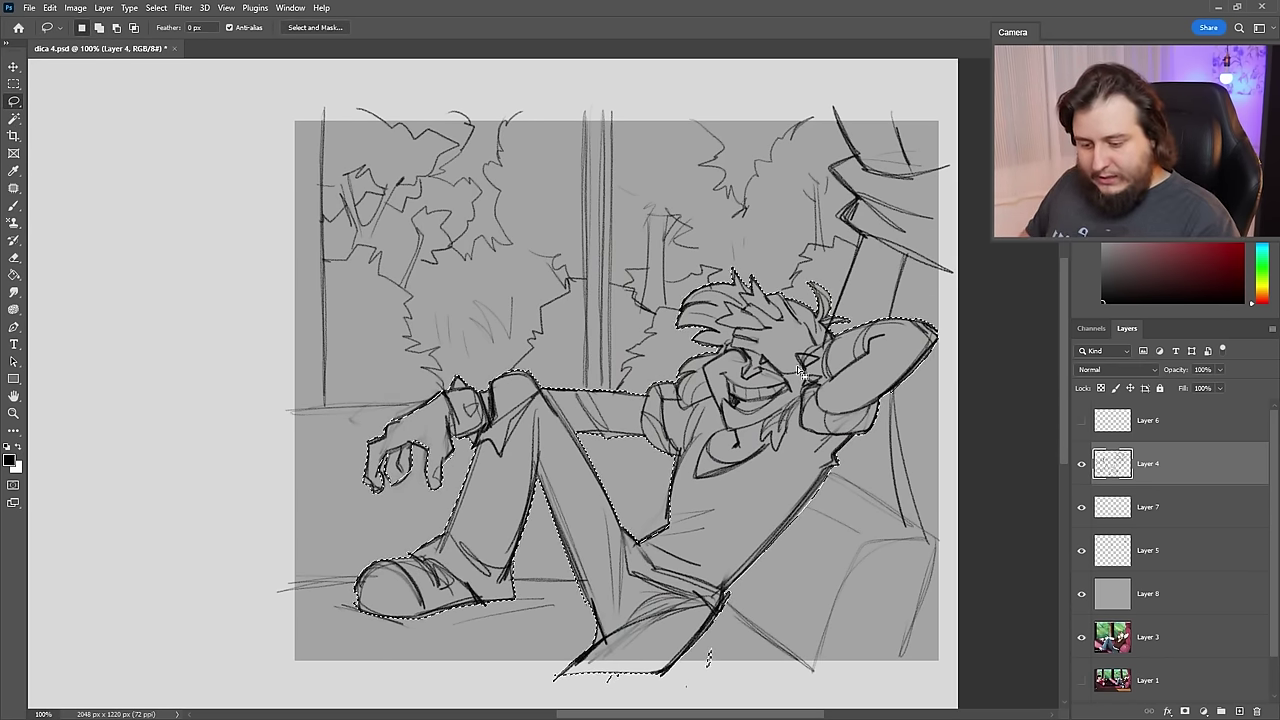
{"action": "left_click", "coordinate": [1147, 507]}
{"action": "left_click", "coordinate": [1103, 228]}
{"action": "key", "text": "g"}
{"action": "left_click", "coordinate": [801, 397]}
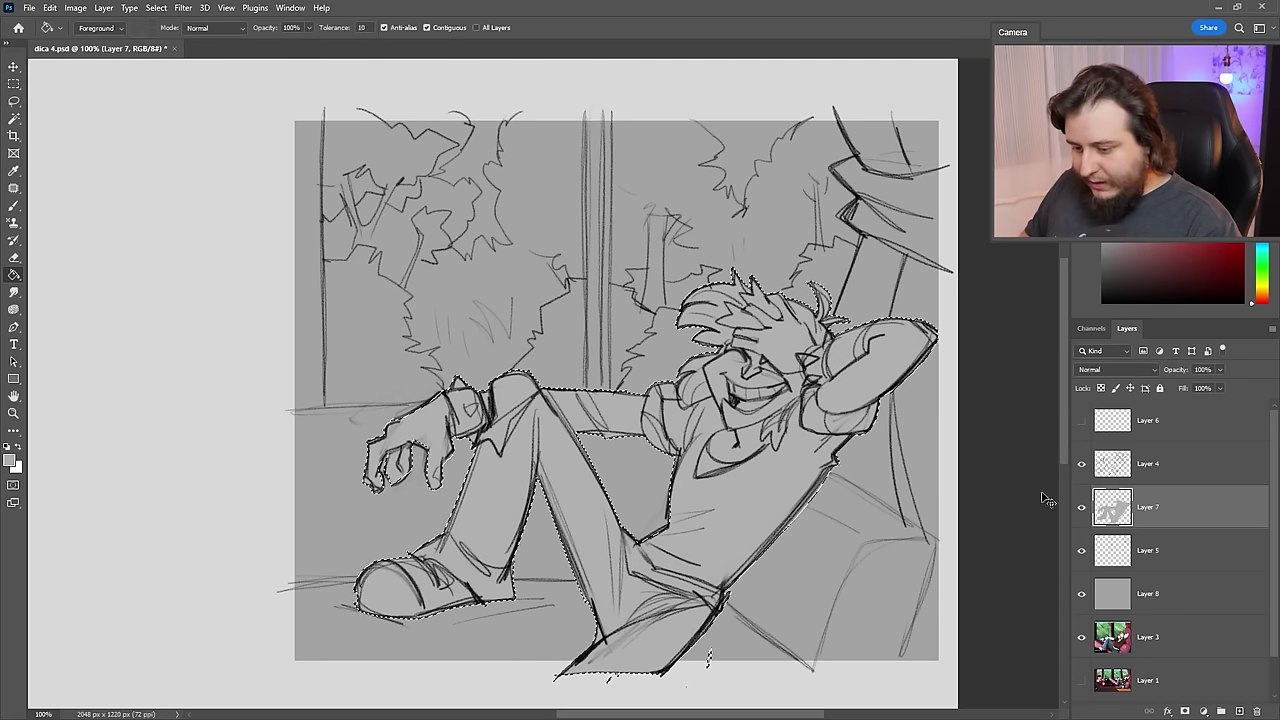
{"action": "left_click", "coordinate": [655, 460]}
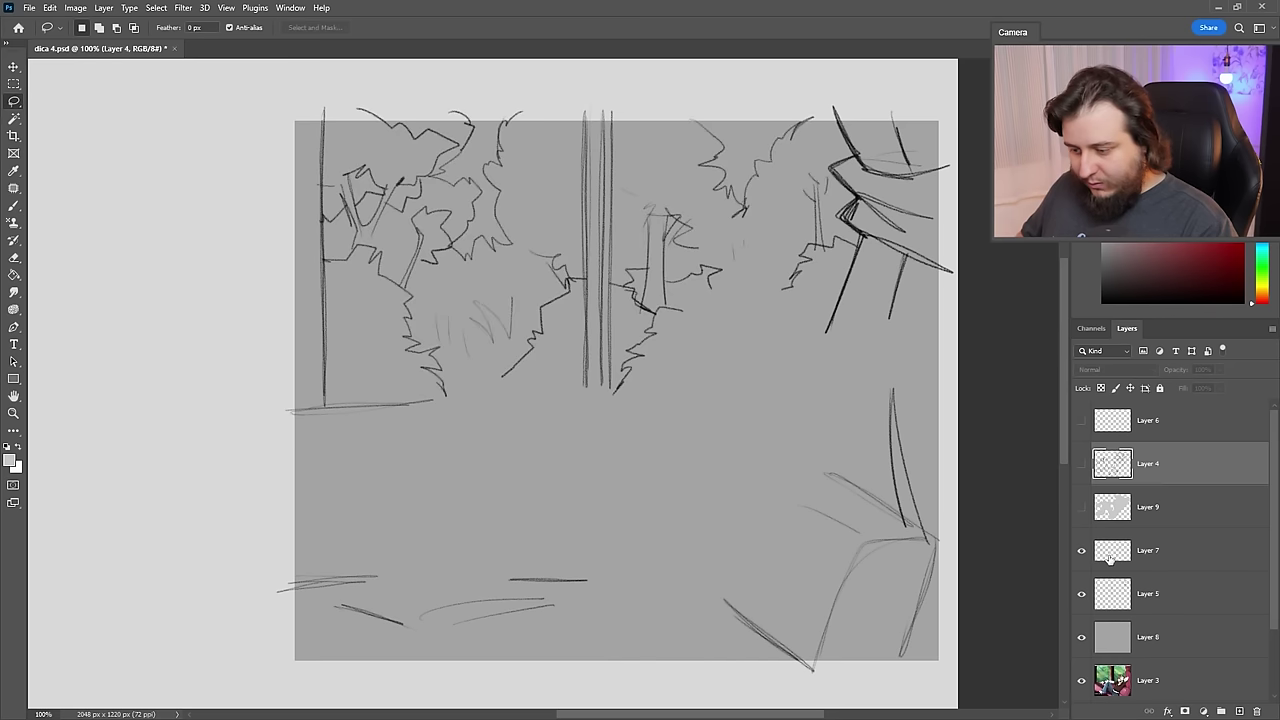
- Outline the sofa, window frame and curtain with the Lasso and fill the selection with dark grey on a new layer below Layer 5
{"action": "left_click", "coordinate": [1150, 552]}
{"action": "left_click", "coordinate": [1150, 596]}
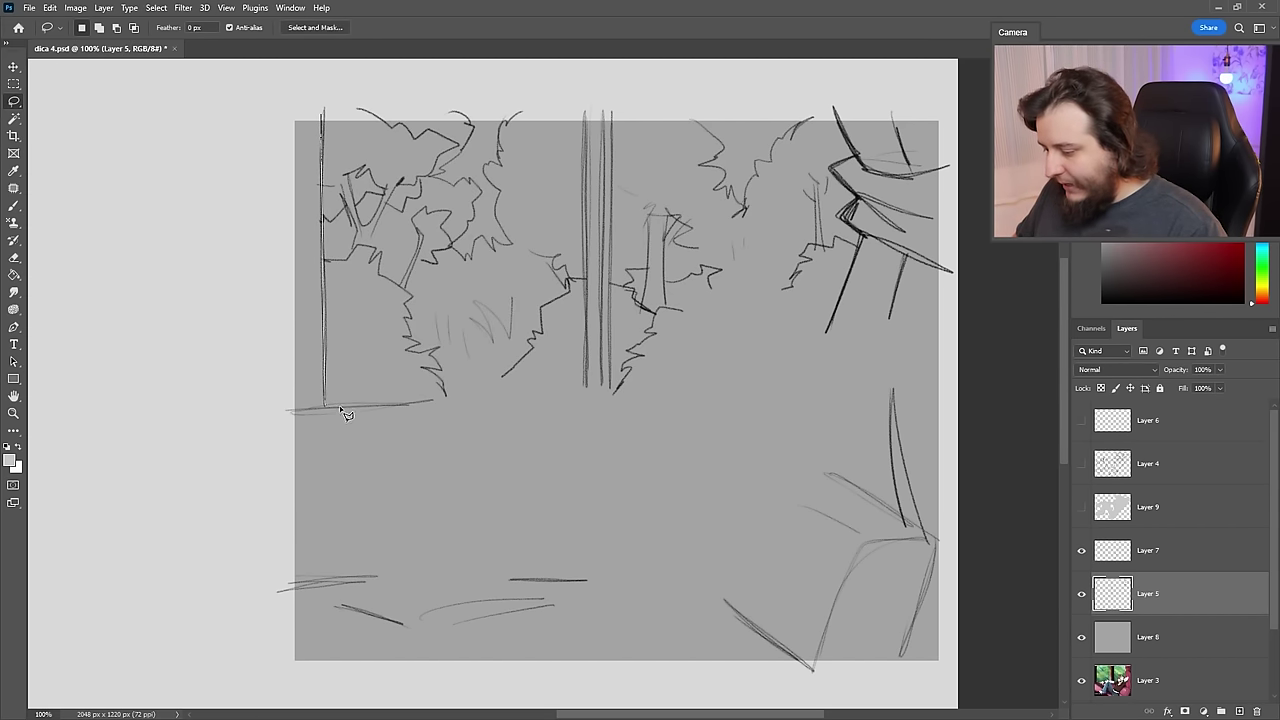
{"action": "left_click", "coordinate": [610, 395]}
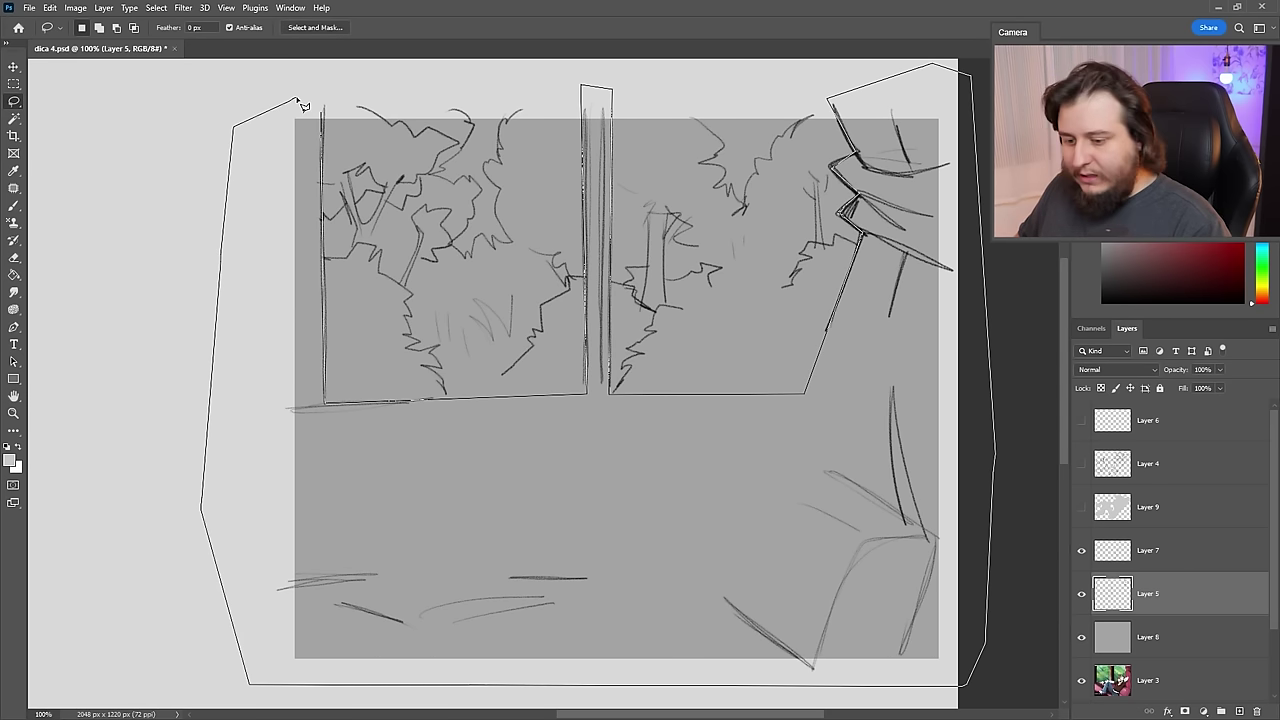
{"action": "left_click", "coordinate": [300, 102]}
{"action": "key", "text": "g"}
{"action": "left_click", "coordinate": [857, 391]}
{"action": "key", "text": "ctrl+z"}
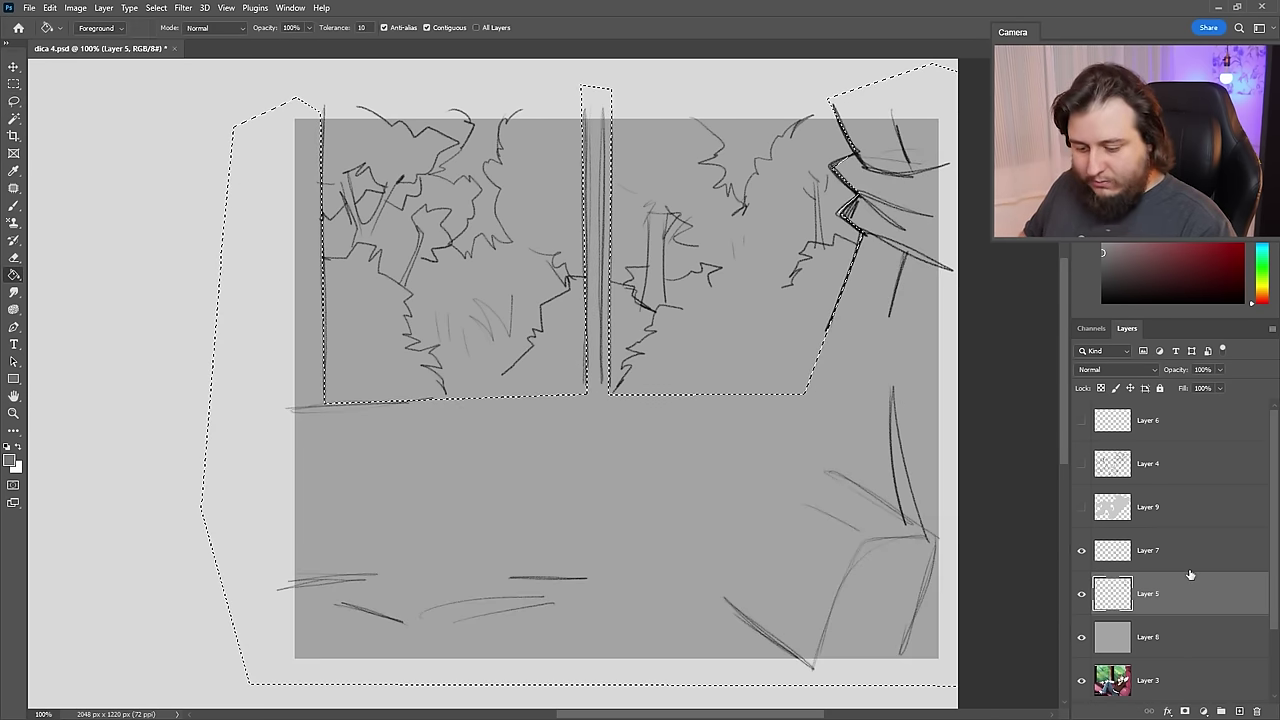
- Identify the tree sketch by toggling Layer 7's visibility, and move that layer below the dark grey fill on Layer 10
{"action": "left_click", "coordinate": [1081, 552]}
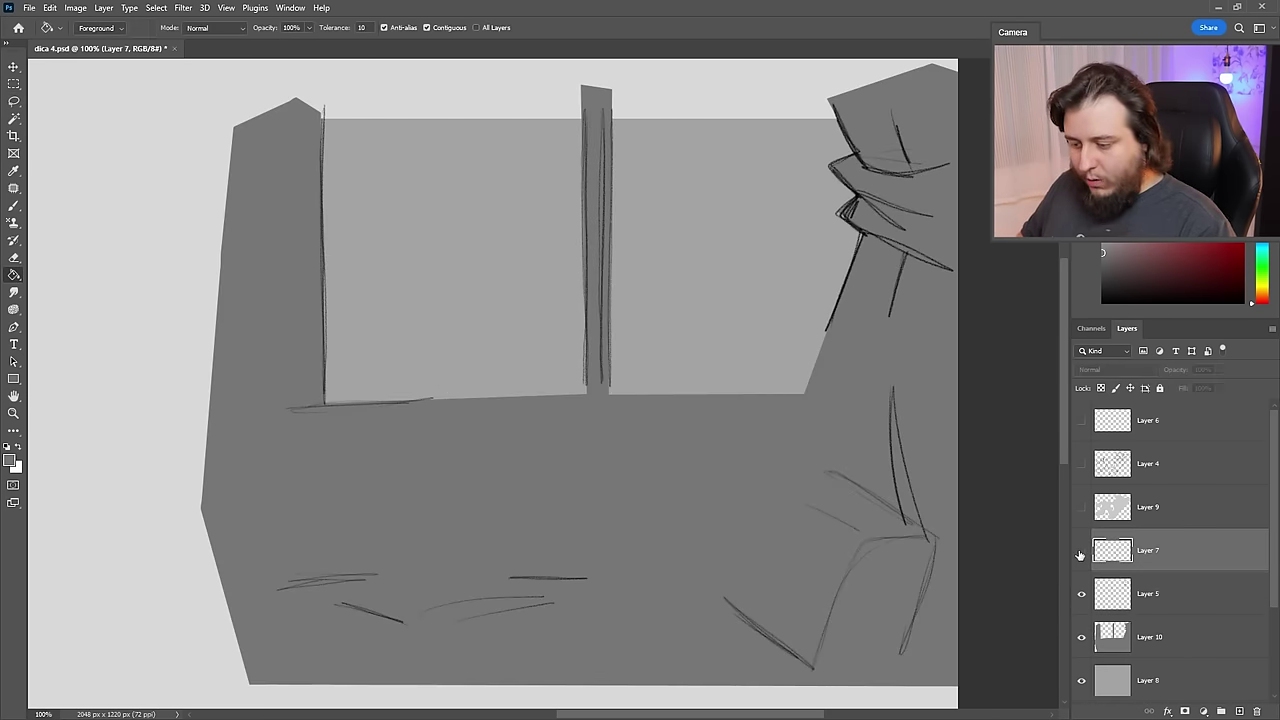
{"action": "left_click", "coordinate": [1081, 552]}
{"action": "left_click_drag", "start_coordinate": [1180, 558], "coordinate": [1182, 655]}
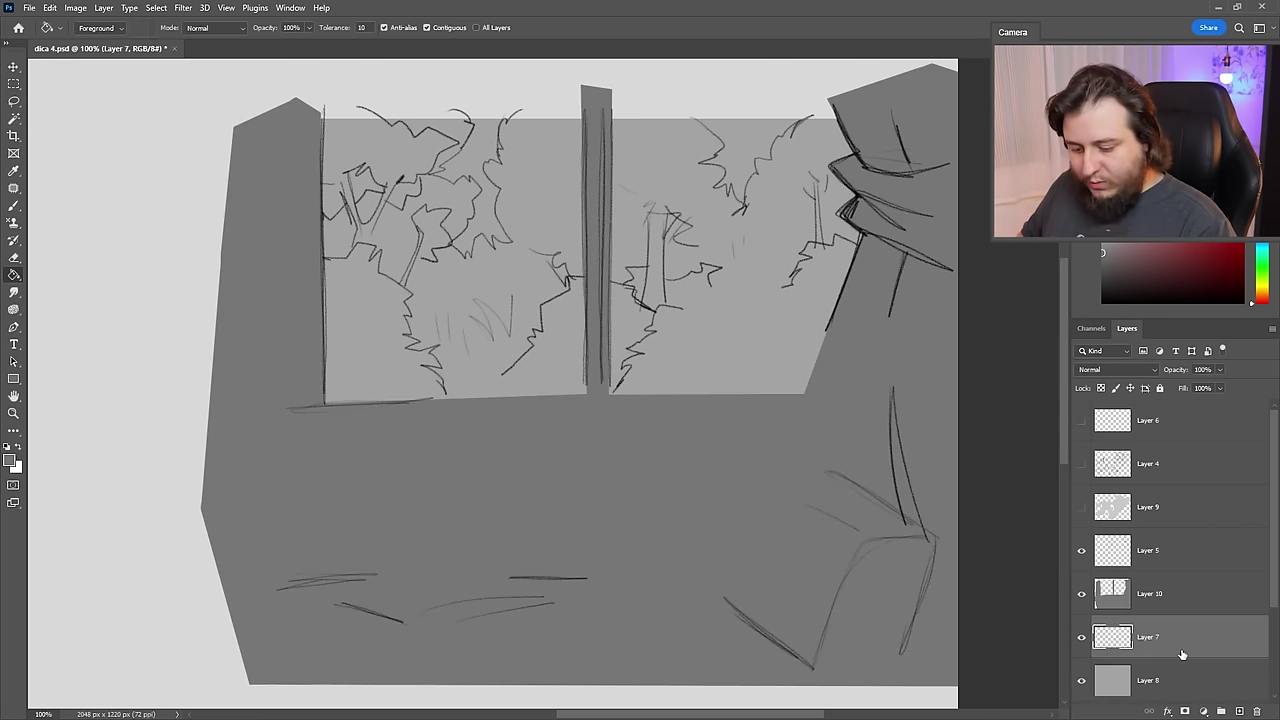
- Add a layer above Layer 7 and select the sky gaps between the trees in both window panes with the Lasso
{"action": "left_click", "coordinate": [1236, 711]}
{"action": "key", "text": "l"}
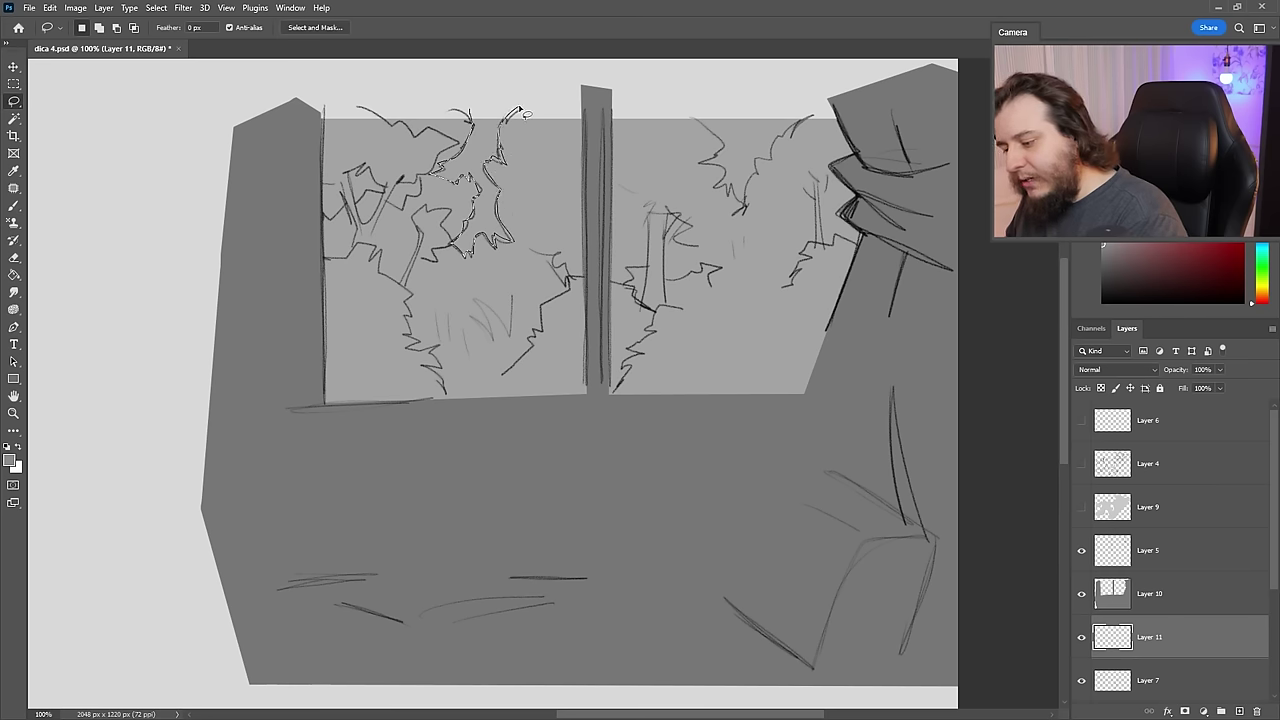
{"action": "left_click_drag", "start_coordinate": [478, 100], "coordinate": [467, 100]}
{"action": "mouse_move", "coordinate": [648, 265]}
{"action": "left_mouse_down"}
{"action": "mouse_move", "coordinate": [633, 271]}
{"action": "mouse_move", "coordinate": [641, 303]}
{"action": "left_mouse_up"}
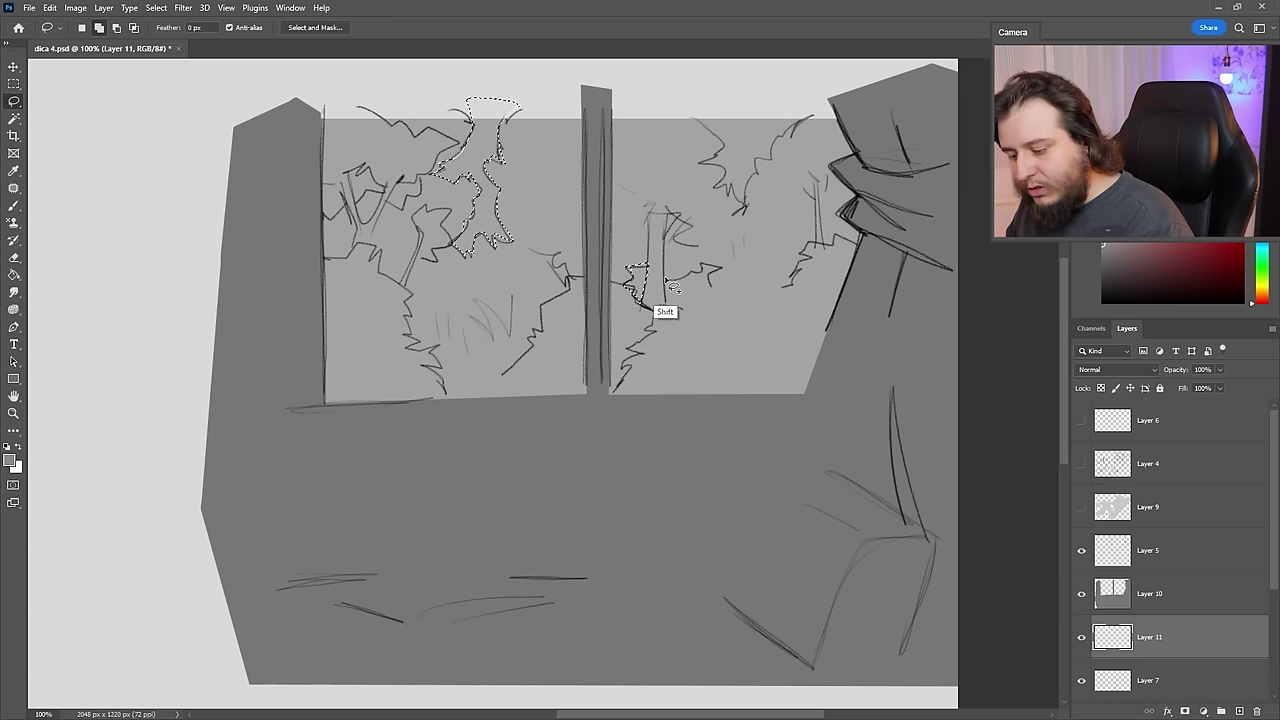
{"action": "left_click_drag", "start_coordinate": [716, 263], "coordinate": [710, 265]}
{"action": "mouse_move", "coordinate": [692, 114]}
{"action": "left_mouse_down"}
{"action": "mouse_move", "coordinate": [722, 142]}
{"action": "mouse_move", "coordinate": [701, 98]}
{"action": "left_mouse_up"}
- Fill the foliage around the sky gaps with mid grey on a new layer clipped below Layer 7, over a near-white Layer 8
{"action": "key", "text": "g"}
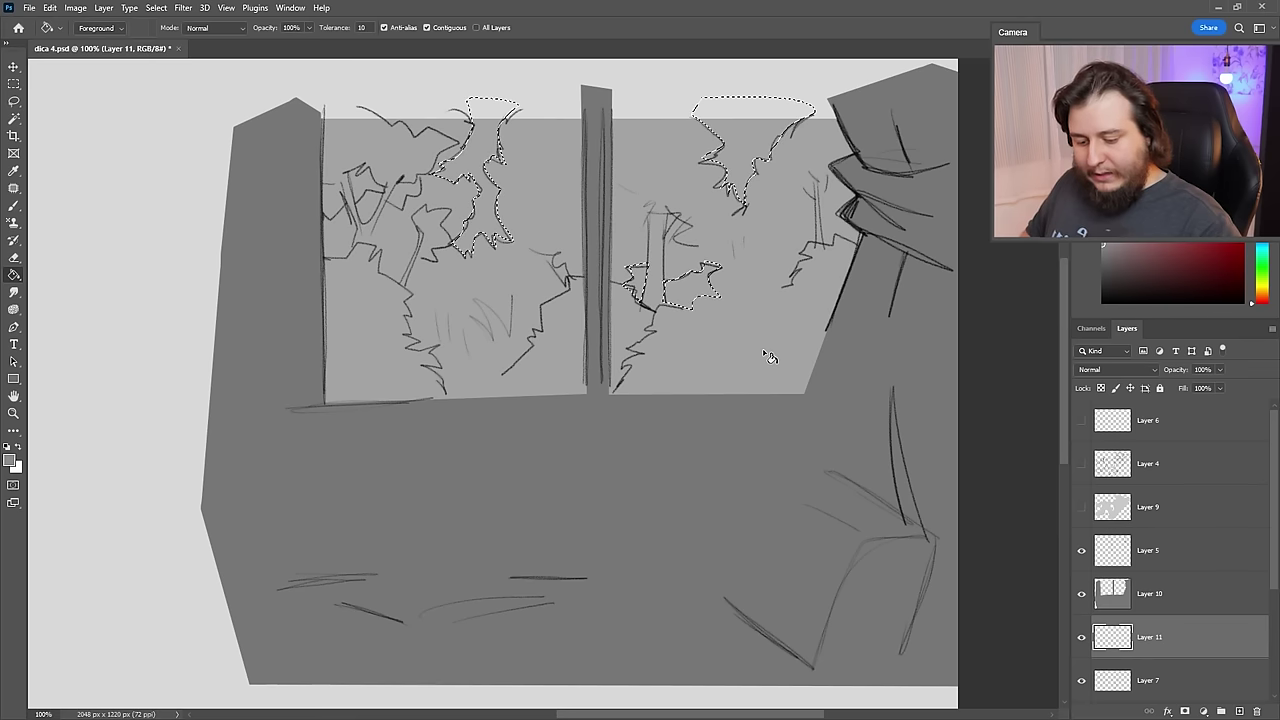
{"action": "key", "text": "ctrl+shift+alt+n"}
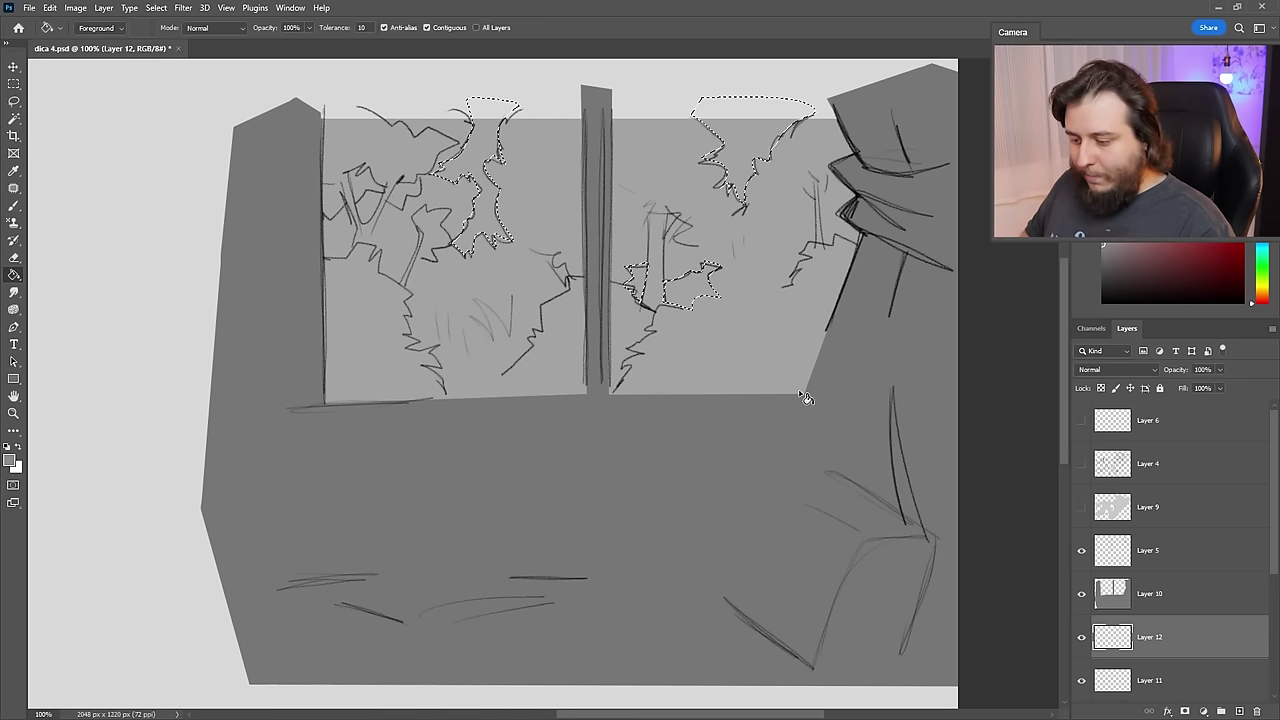
{"action": "left_click", "coordinate": [737, 349]}
{"action": "key", "text": "ctrl+d"}
{"action": "scroll", "coordinate": [1187, 620], "scroll_direction": "down", "scroll_amount": 3}
{"action": "left_click_drag", "start_coordinate": [1181, 516], "coordinate": [1181, 616]}
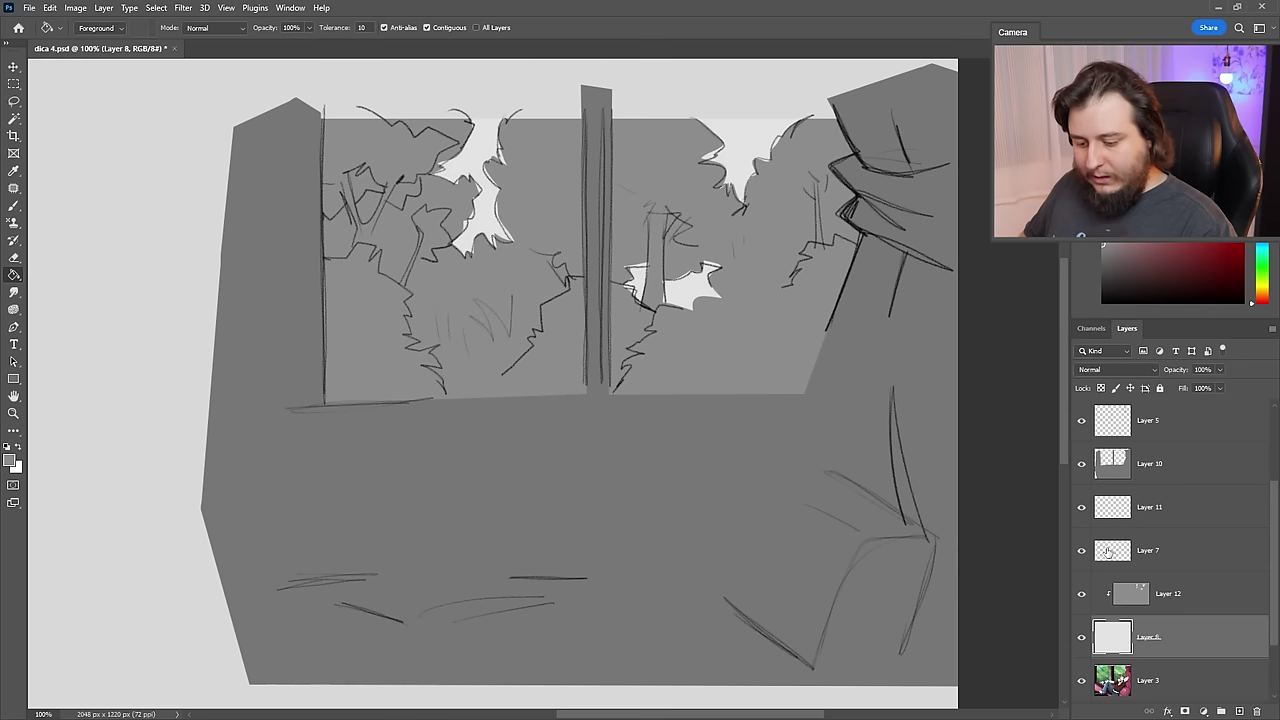
- Clip Layer 7, Layer 11 and Layer 10 to the Layer 8 base so they stay within the image rectangle
{"action": "left_click", "coordinate": [1180, 550]}
{"action": "left_click", "coordinate": [1081, 550]}
{"action": "left_click", "coordinate": [1081, 550]}
{"action": "left_click", "coordinate": [1190, 570], "text": "alt"}
{"action": "left_click", "coordinate": [1081, 507]}
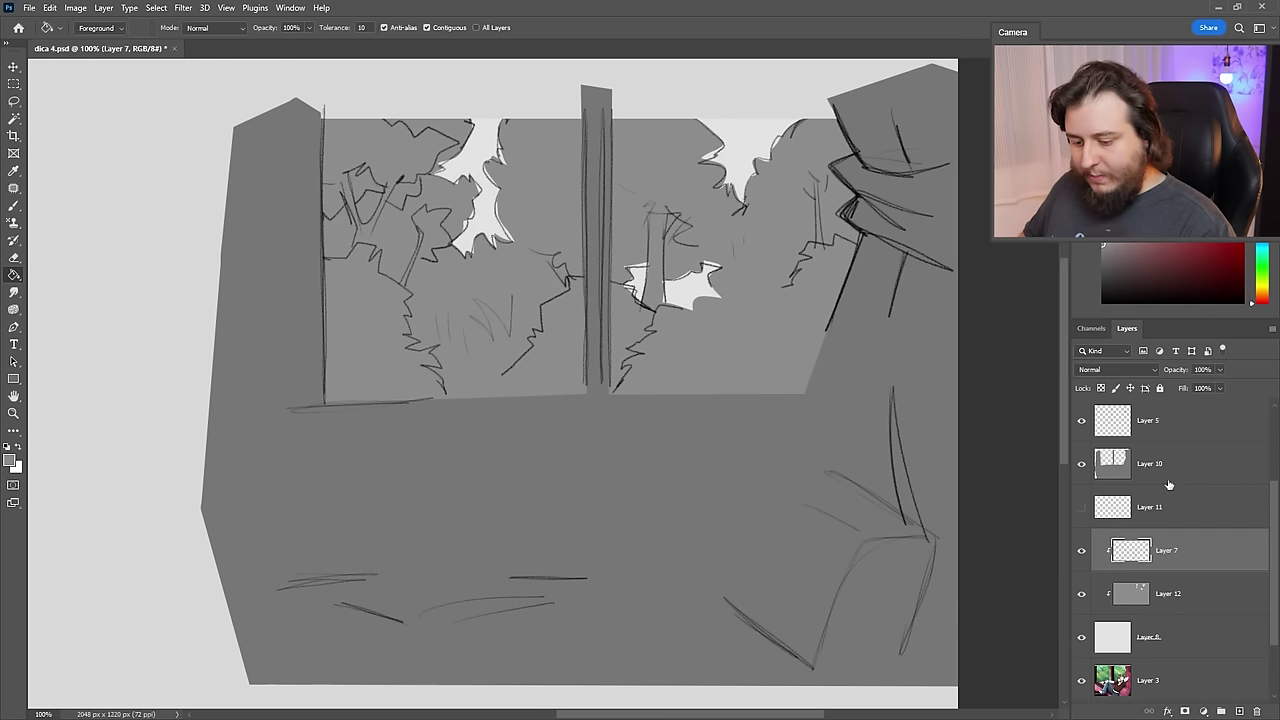
{"action": "left_click", "coordinate": [1169, 484]}
{"action": "left_click", "coordinate": [1172, 508], "text": "shift"}
{"action": "key", "text": "ctrl+alt+g"}
- Show the character's line and fill layers and clip Layer 4, Layer 9 and Layer 5 to the base
{"action": "scroll", "coordinate": [1172, 530], "scroll_direction": "up", "scroll_amount": 2}
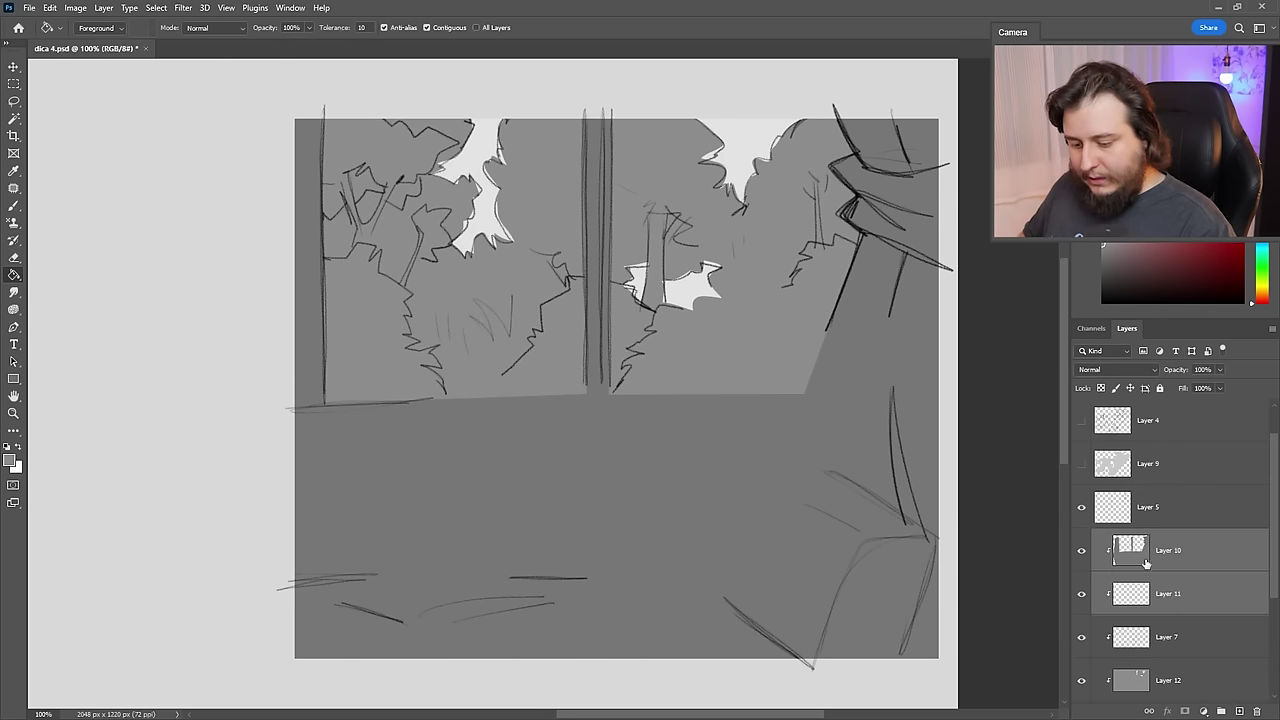
{"action": "left_click", "coordinate": [1146, 563]}
{"action": "left_click", "coordinate": [1081, 463]}
{"action": "left_click", "coordinate": [1081, 420]}
{"action": "left_click", "coordinate": [1150, 422]}
{"action": "left_click", "coordinate": [1152, 462], "text": "shift"}
{"action": "mouse_move", "coordinate": [1160, 463]}
{"action": "left_mouse_down"}
{"action": "mouse_move", "coordinate": [1183, 520]}
{"action": "mouse_move", "coordinate": [1172, 410]}
{"action": "left_mouse_up"}
{"action": "scroll", "coordinate": [1165, 510], "scroll_direction": "up", "scroll_amount": 1}
{"action": "left_click", "coordinate": [1163, 515], "text": "ctrl"}
{"action": "left_click", "coordinate": [1163, 515]}
- Add an empty clipped layer directly above Layer 4 and select the character's fill on Layer 9
{"action": "key", "text": "e"}
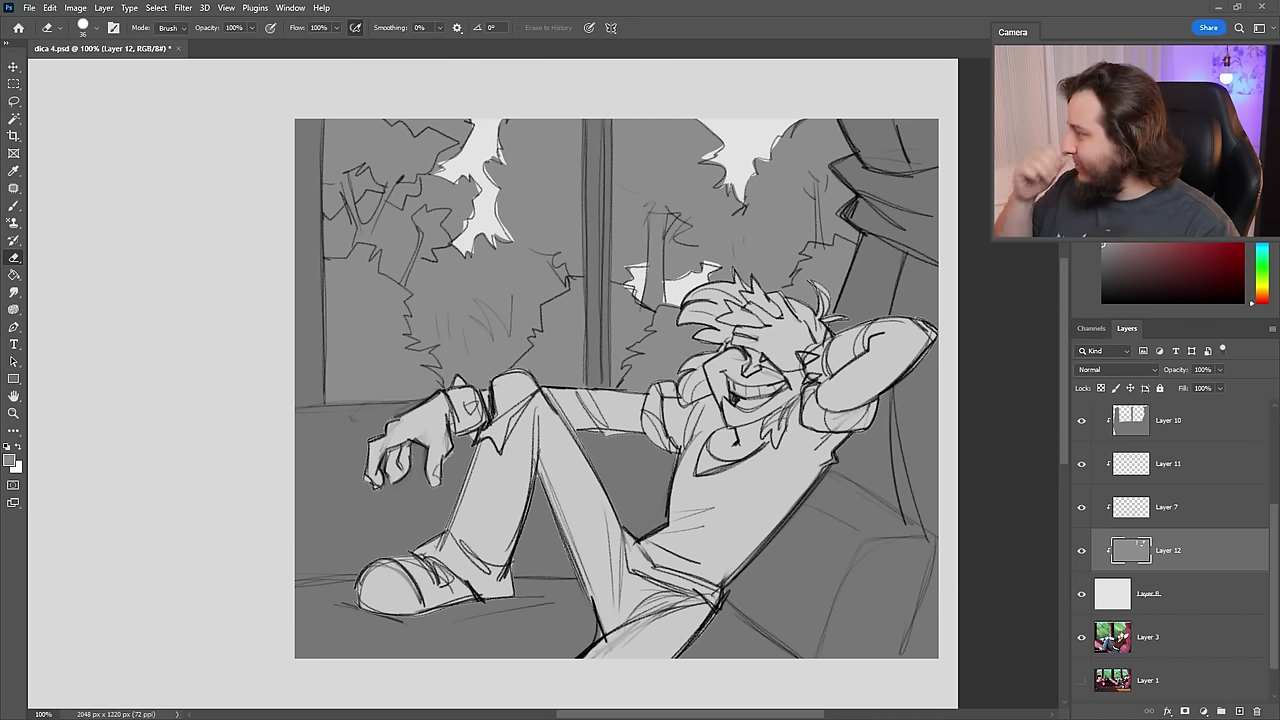
{"action": "left_click", "coordinate": [1195, 600]}
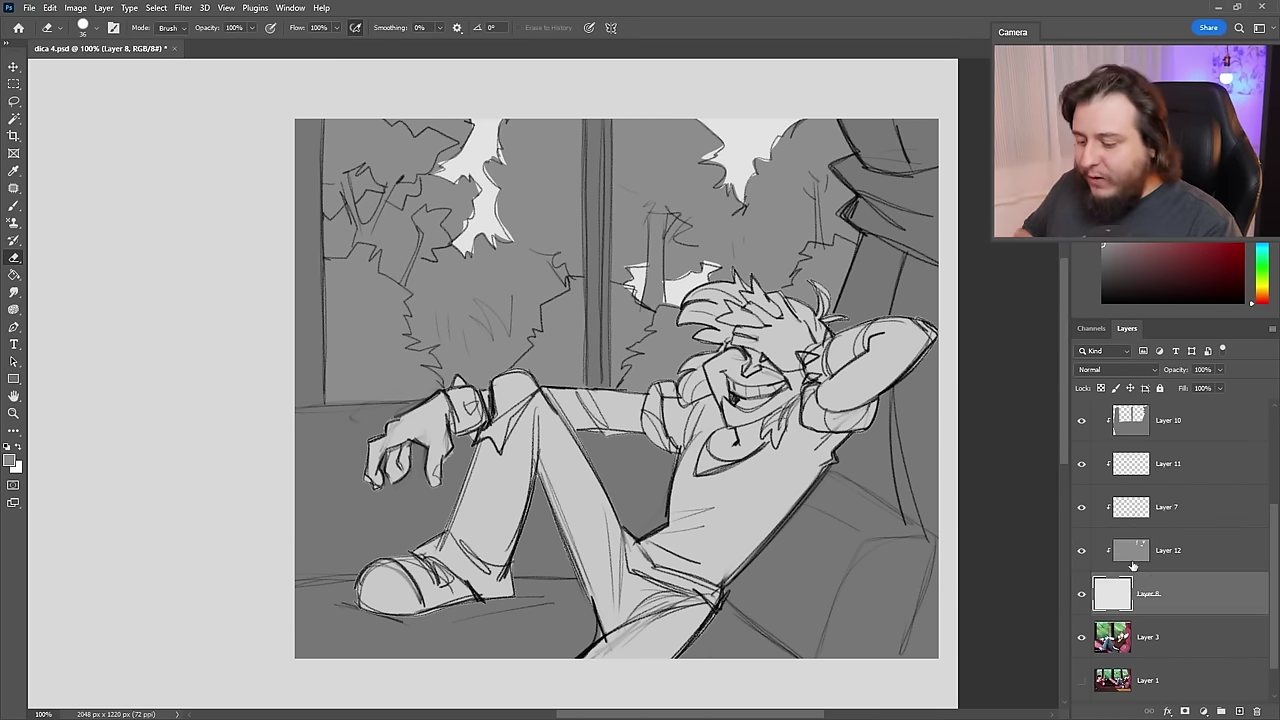
{"action": "scroll", "coordinate": [1182, 592], "scroll_direction": "up", "scroll_amount": 4}
{"action": "left_click", "coordinate": [1152, 470]}
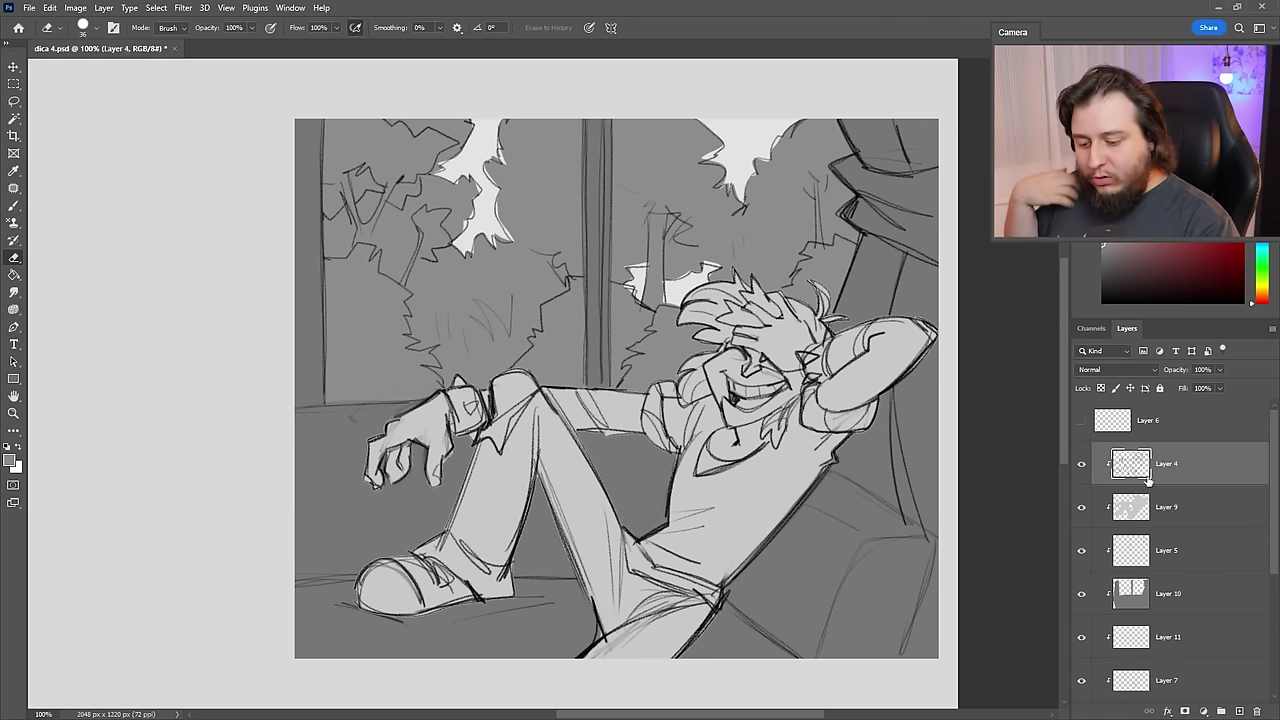
{"action": "left_click", "coordinate": [1147, 498]}
{"action": "left_click", "coordinate": [1160, 464]}
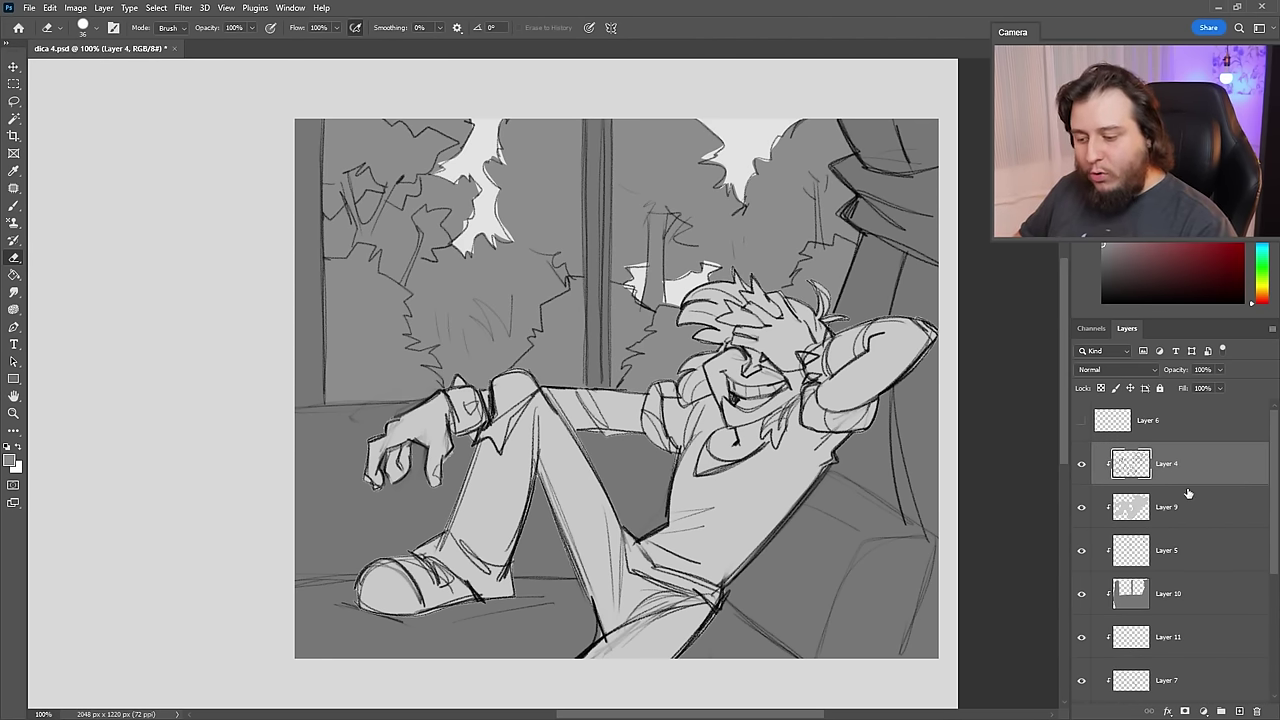
{"action": "left_click", "coordinate": [1177, 499]}
{"action": "left_click", "coordinate": [1176, 477]}
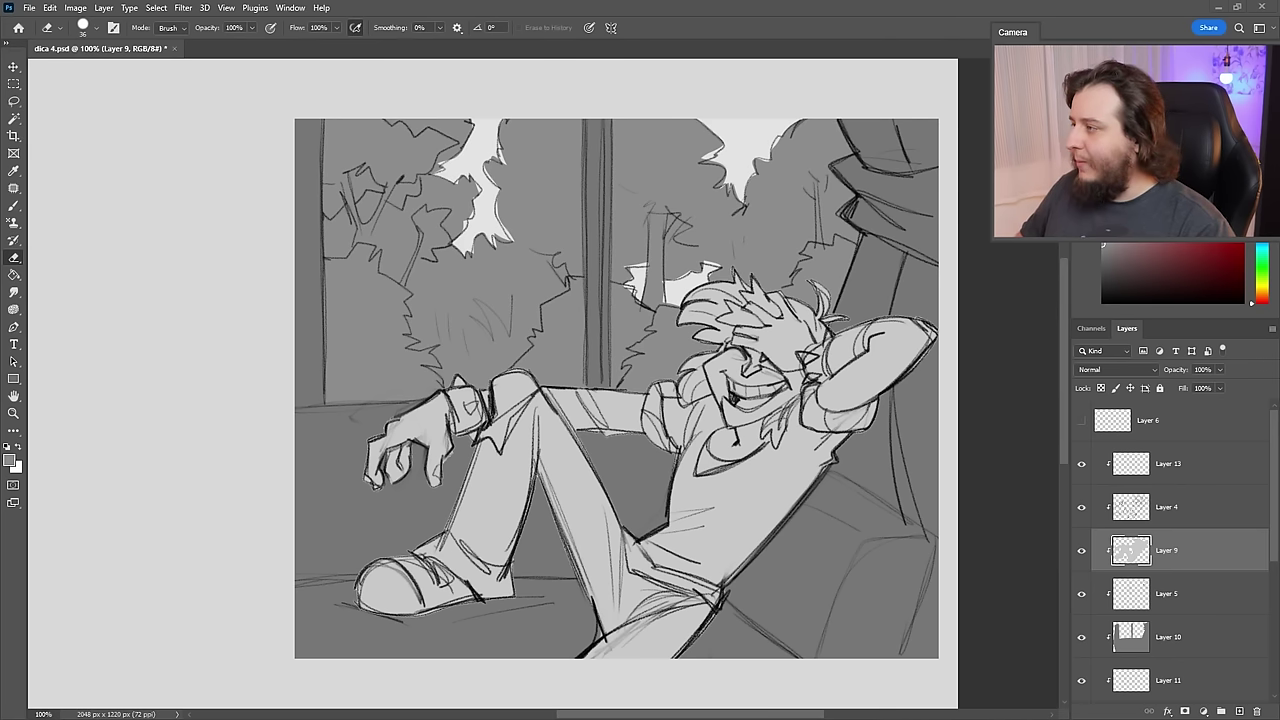
- Paste the sitting character's colour reference, bring it to the front, and enlarge it in the empty space beside the drawing
{"action": "key", "text": "ctrl+v"}
{"action": "key", "text": "v"}
{"action": "left_click_drag", "start_coordinate": [471, 359], "coordinate": [230, 280]}
{"action": "key", "text": "ctrl+shift+bracketright"}
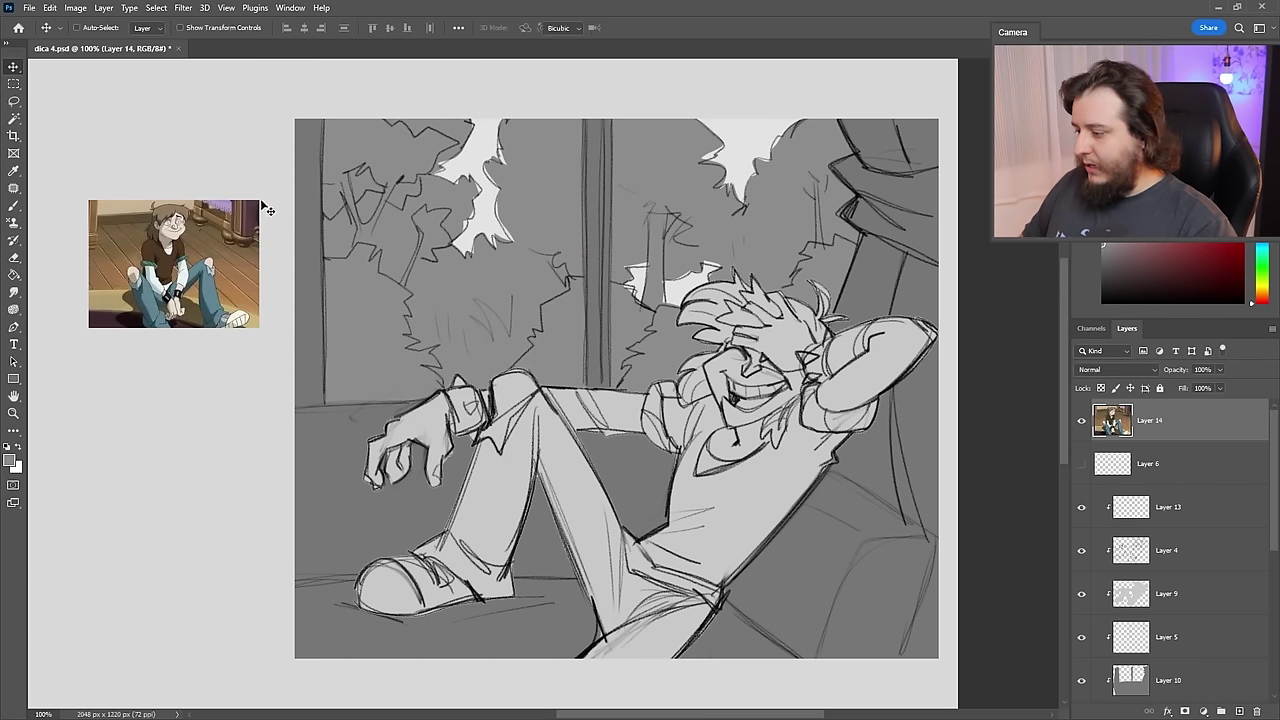
{"action": "key", "text": "ctrl+t"}
{"action": "left_click_drag", "start_coordinate": [260, 198], "coordinate": [294, 174]}
{"action": "key", "text": "Return"}
{"action": "left_click_drag", "start_coordinate": [240, 230], "coordinate": [243, 207]}
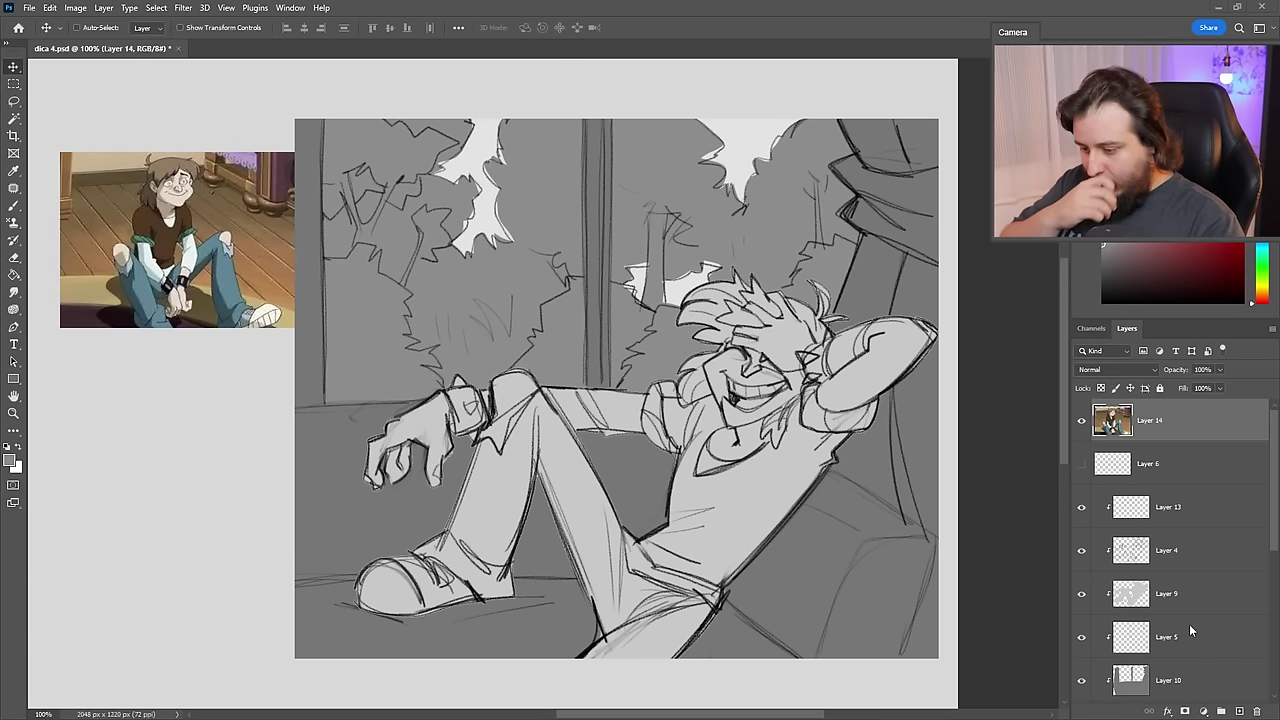
- Lock Layer 10's transparent pixels and paint the upper curtain red with the hard round Redondissimo brush
{"action": "scroll", "coordinate": [1189, 624], "scroll_direction": "down", "scroll_amount": 3}
{"action": "left_click", "coordinate": [1180, 562]}
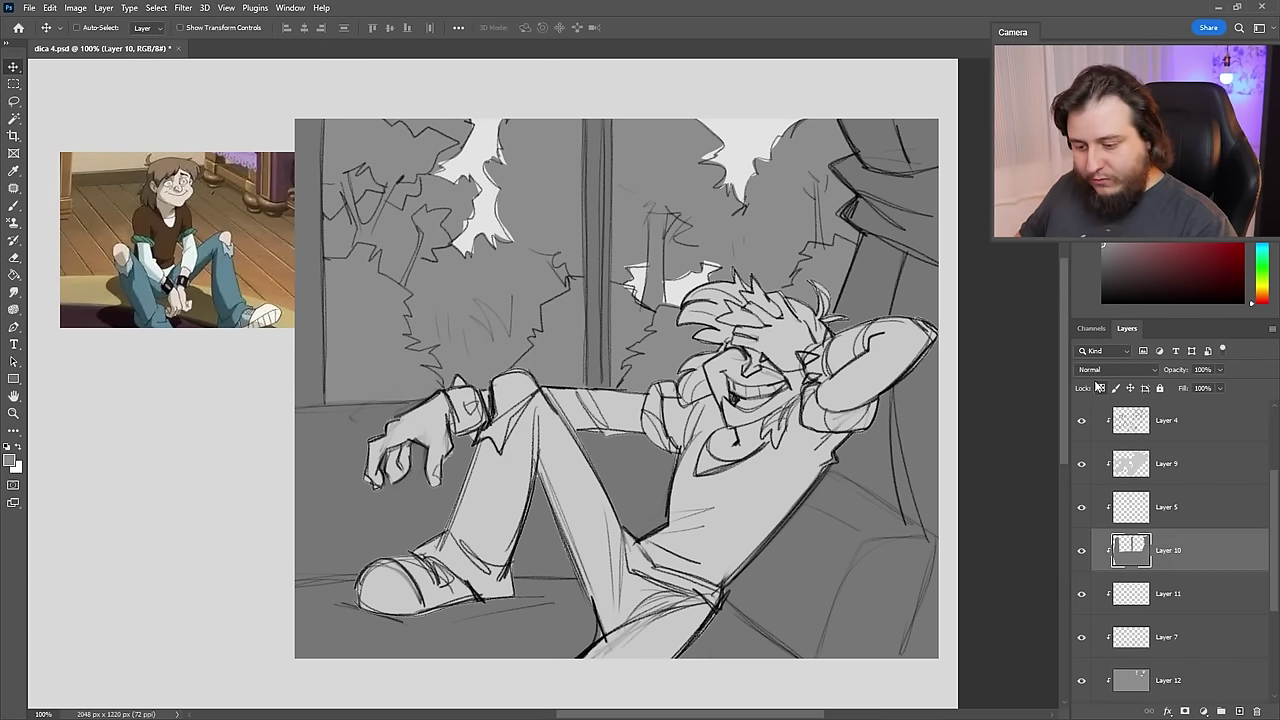
{"action": "key", "text": "b"}
{"action": "right_click", "coordinate": [817, 429]}
{"action": "left_click", "coordinate": [1025, 476]}
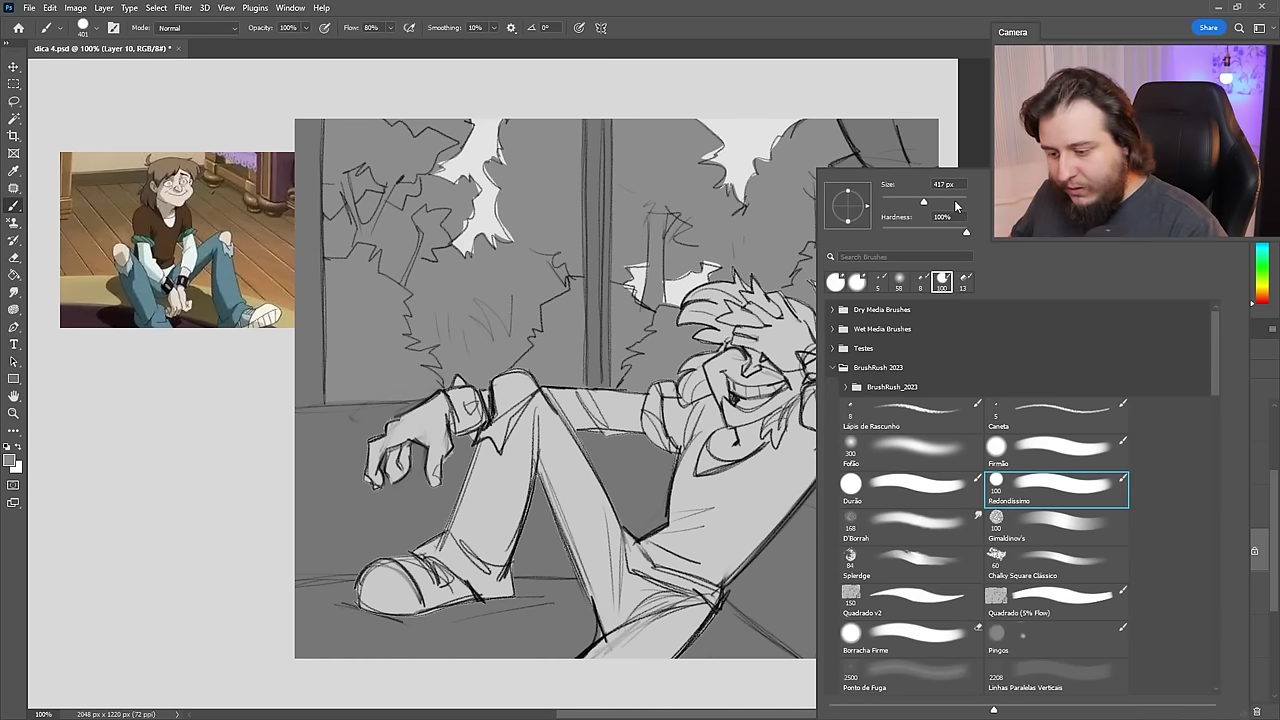
{"action": "key", "text": "Return"}
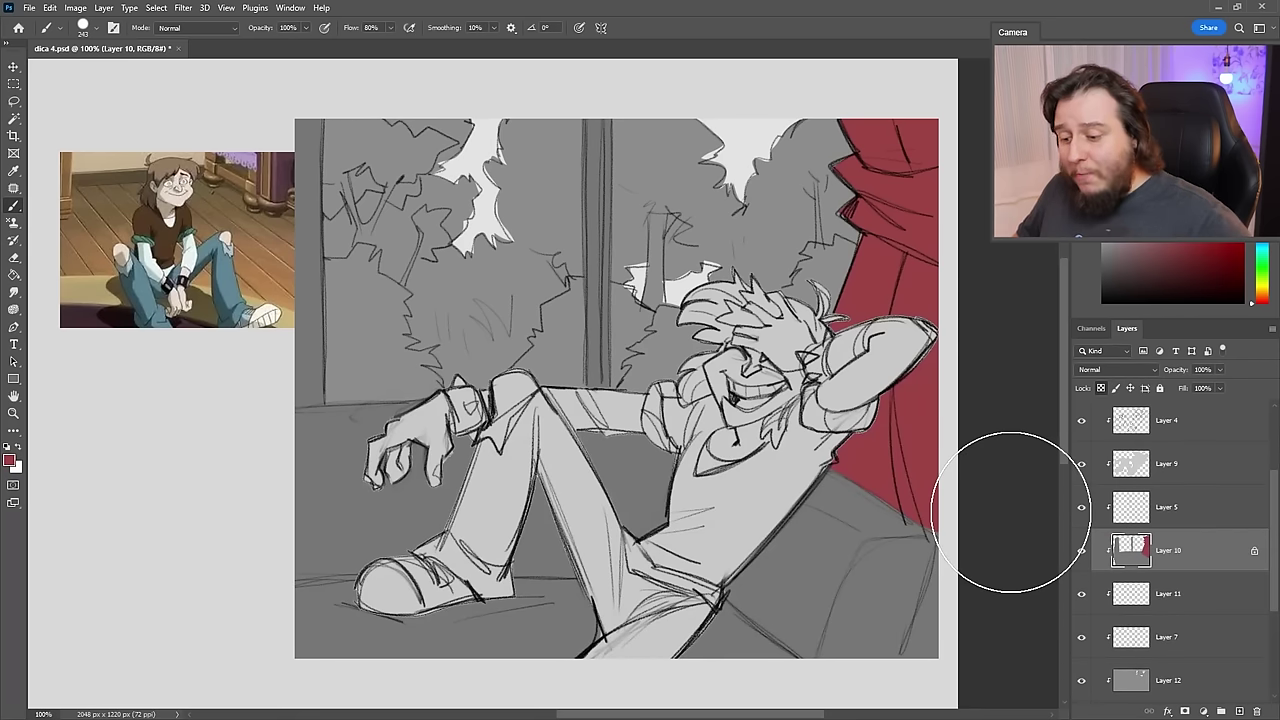
- Reduce the brush to 102 px and paint the curtain's lower strip beside the sofa arm red
{"action": "right_click", "coordinate": [850, 398]}
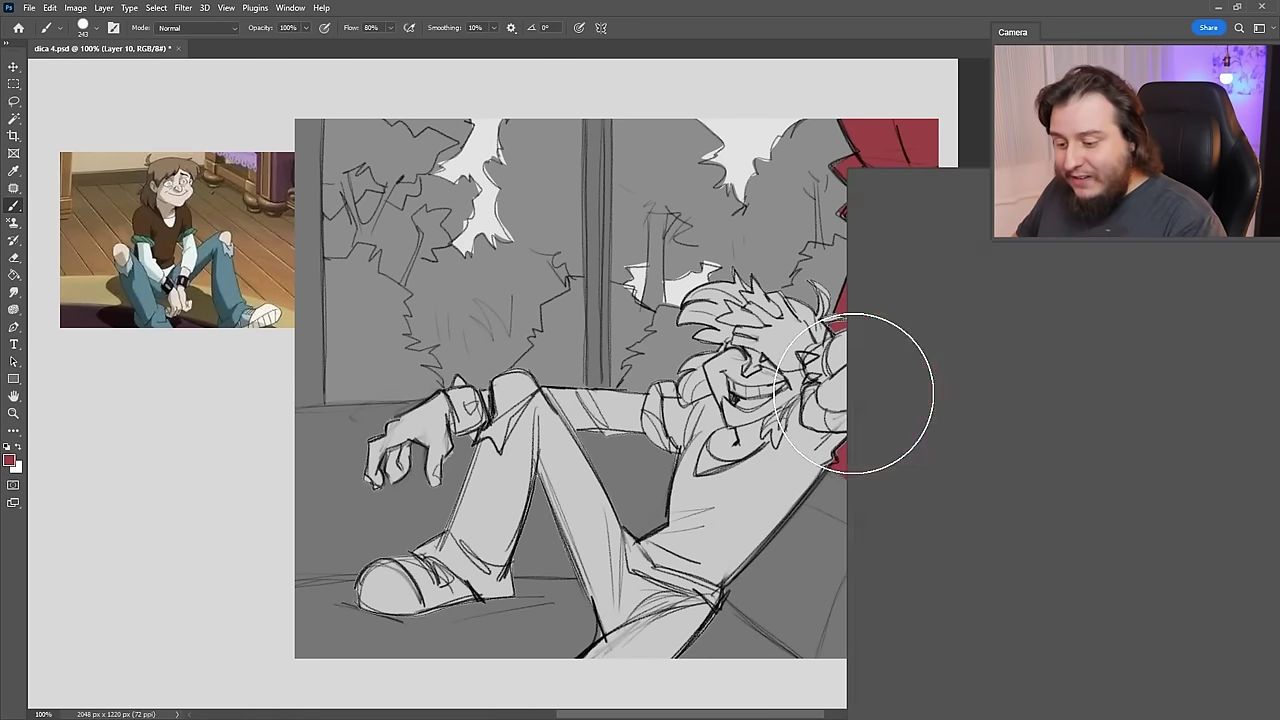
{"action": "left_click", "coordinate": [956, 202]}
{"action": "key", "text": "Return"}
{"action": "left_click_drag", "start_coordinate": [946, 557], "coordinate": [940, 652]}
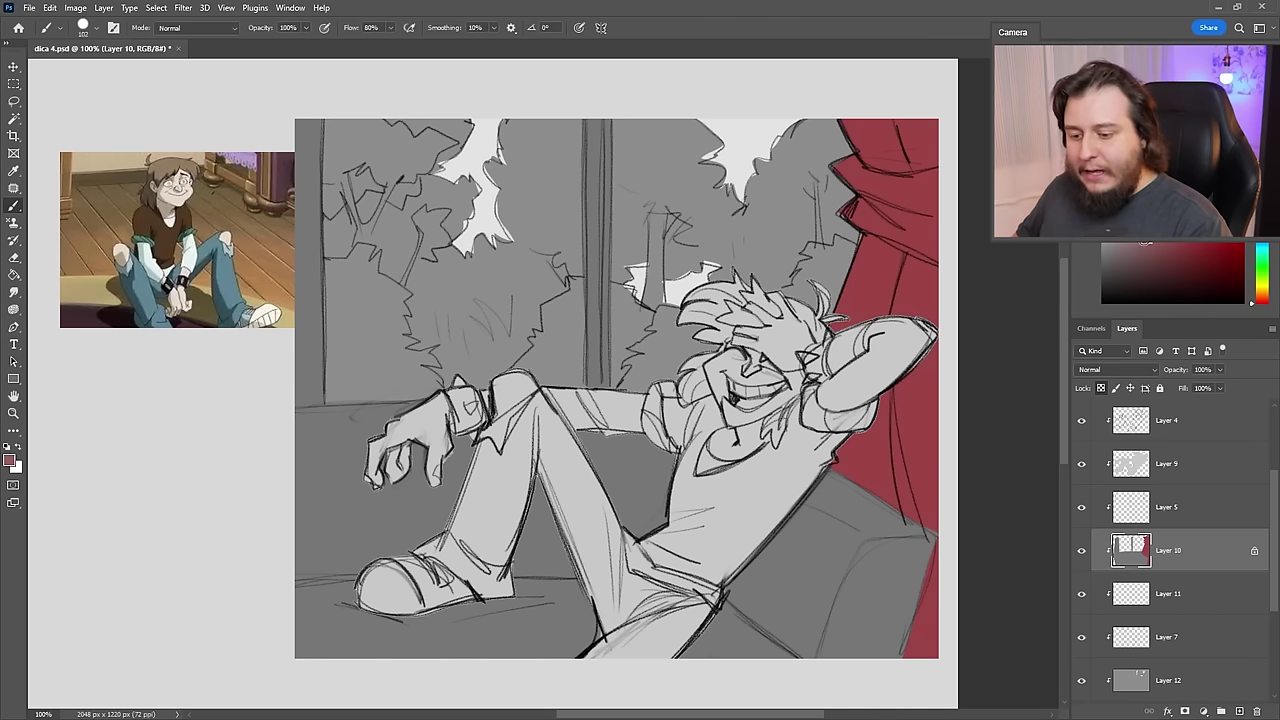
- Paint the sofa's back, seat and arm a muted dark red, finishing the edges with a 64 px brush
{"action": "key", "text": "v"}
{"action": "key", "text": "b"}
{"action": "mouse_move", "coordinate": [492, 518]}
{"action": "left_mouse_down"}
{"action": "mouse_move", "coordinate": [517, 568]}
{"action": "mouse_move", "coordinate": [477, 532]}
{"action": "mouse_move", "coordinate": [451, 400]}
{"action": "mouse_move", "coordinate": [313, 449]}
{"action": "mouse_move", "coordinate": [368, 446]}
{"action": "mouse_move", "coordinate": [365, 430]}
{"action": "mouse_move", "coordinate": [331, 450]}
{"action": "mouse_move", "coordinate": [307, 696]}
{"action": "left_mouse_up"}
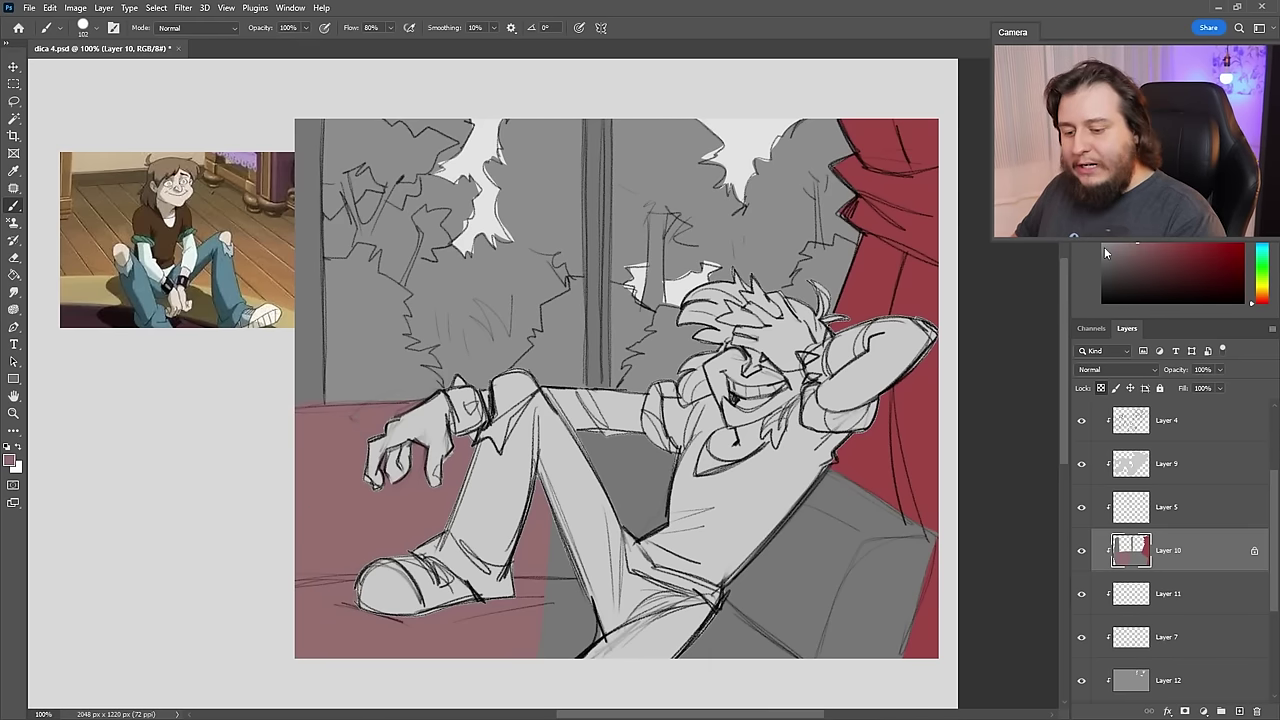
{"action": "left_click", "coordinate": [510, 582], "text": "alt"}
{"action": "left_click", "coordinate": [1145, 250]}
{"action": "mouse_move", "coordinate": [550, 568]}
{"action": "left_mouse_down"}
{"action": "mouse_move", "coordinate": [471, 624]}
{"action": "mouse_move", "coordinate": [416, 684]}
{"action": "mouse_move", "coordinate": [387, 640]}
{"action": "mouse_move", "coordinate": [349, 498]}
{"action": "mouse_move", "coordinate": [295, 446]}
{"action": "mouse_move", "coordinate": [481, 431]}
{"action": "mouse_move", "coordinate": [287, 443]}
{"action": "mouse_move", "coordinate": [469, 446]}
{"action": "mouse_move", "coordinate": [475, 483]}
{"action": "mouse_move", "coordinate": [543, 486]}
{"action": "mouse_move", "coordinate": [534, 511]}
{"action": "mouse_move", "coordinate": [562, 564]}
{"action": "mouse_move", "coordinate": [589, 577]}
{"action": "mouse_move", "coordinate": [564, 534]}
{"action": "mouse_move", "coordinate": [658, 444]}
{"action": "mouse_move", "coordinate": [637, 651]}
{"action": "mouse_move", "coordinate": [724, 682]}
{"action": "mouse_move", "coordinate": [782, 656]}
{"action": "mouse_move", "coordinate": [814, 549]}
{"action": "mouse_move", "coordinate": [867, 568]}
{"action": "mouse_move", "coordinate": [877, 549]}
{"action": "mouse_move", "coordinate": [829, 506]}
{"action": "mouse_move", "coordinate": [864, 545]}
{"action": "mouse_move", "coordinate": [898, 554]}
{"action": "left_mouse_up"}
{"action": "right_click", "coordinate": [898, 554]}
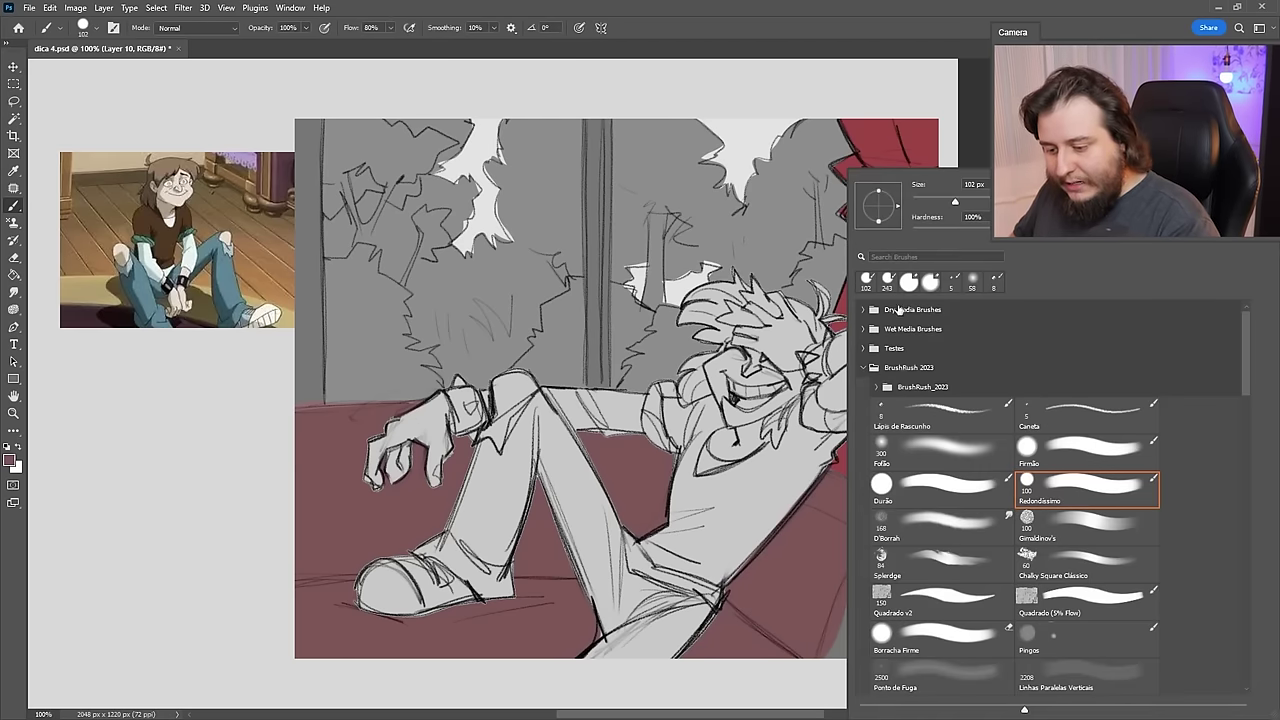
{"action": "left_click", "coordinate": [905, 298]}
{"action": "mouse_move", "coordinate": [810, 516]}
{"action": "left_mouse_down"}
{"action": "mouse_move", "coordinate": [860, 515]}
{"action": "mouse_move", "coordinate": [914, 543]}
{"action": "mouse_move", "coordinate": [874, 520]}
{"action": "mouse_move", "coordinate": [882, 597]}
{"action": "mouse_move", "coordinate": [839, 639]}
{"action": "mouse_move", "coordinate": [915, 557]}
{"action": "mouse_move", "coordinate": [899, 606]}
{"action": "mouse_move", "coordinate": [919, 541]}
{"action": "mouse_move", "coordinate": [821, 496]}
{"action": "left_mouse_up"}
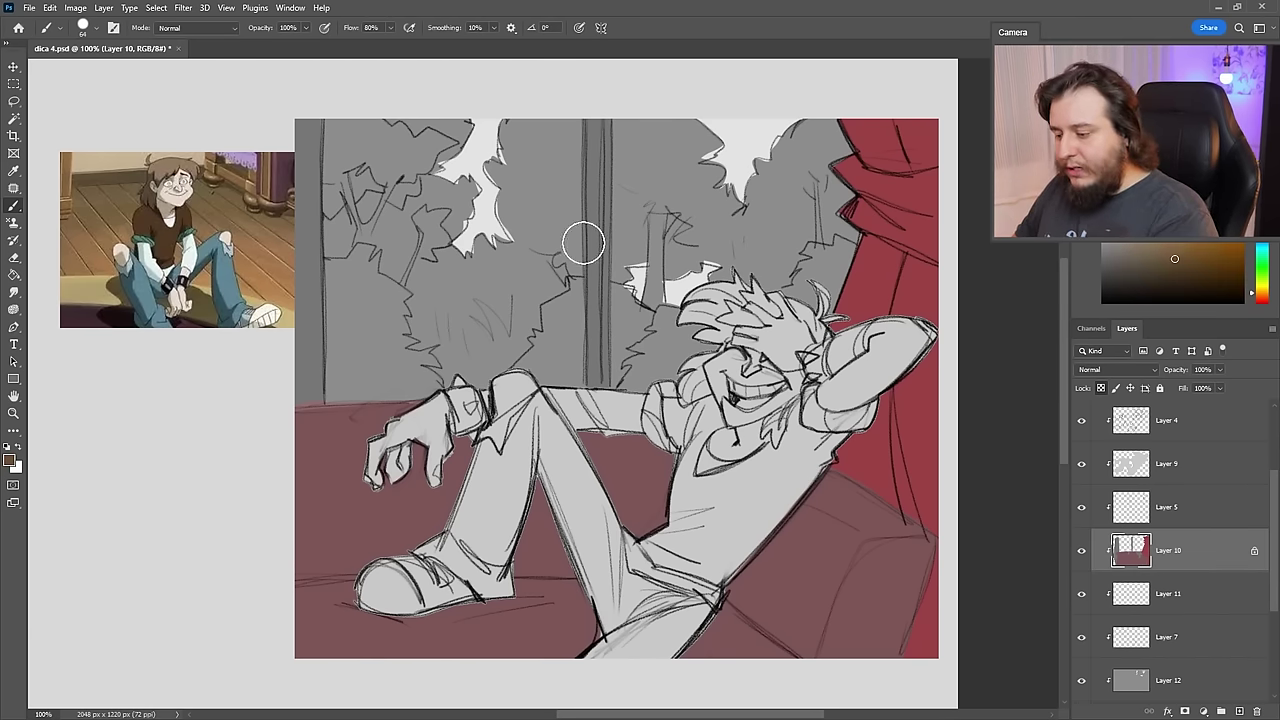
- Paint the window's central post and outer side frame a muted brown on Layer 10
{"action": "left_click_drag", "start_coordinate": [596, 130], "coordinate": [606, 341]}
{"action": "left_click", "coordinate": [1160, 254]}
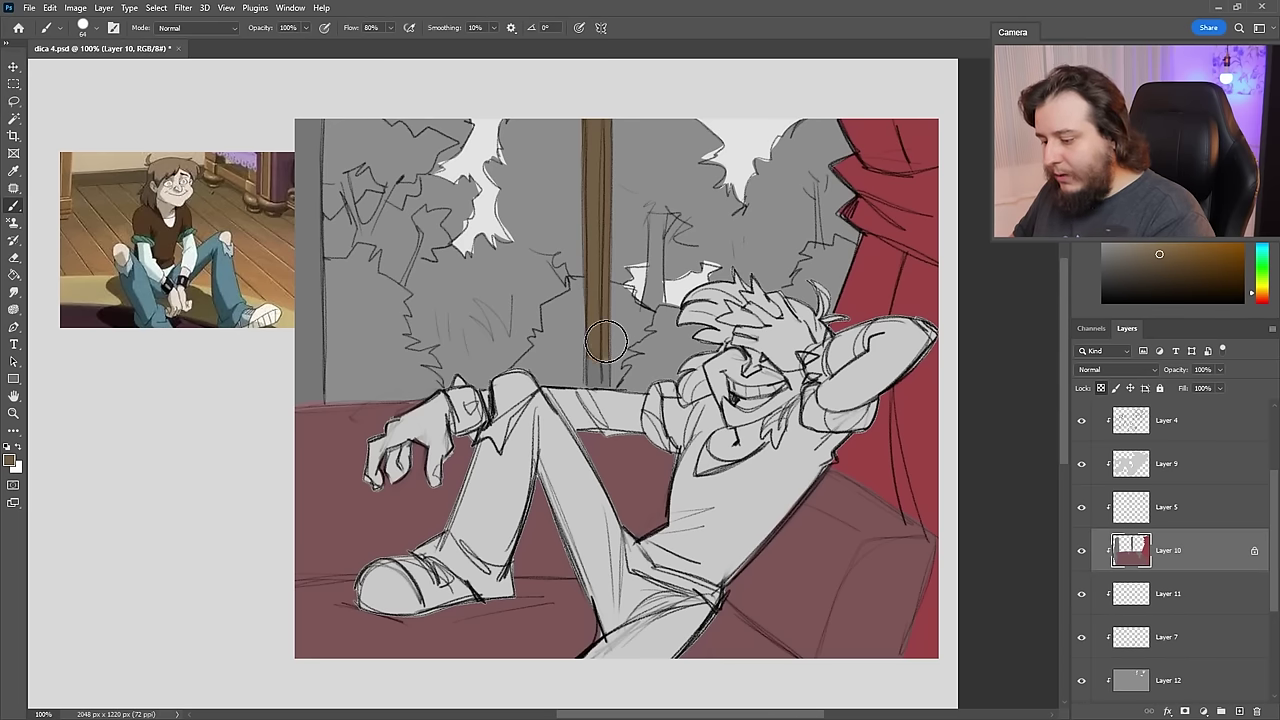
{"action": "mouse_move", "coordinate": [306, 122]}
{"action": "left_mouse_down"}
{"action": "mouse_move", "coordinate": [291, 238]}
{"action": "mouse_move", "coordinate": [297, 385]}
{"action": "left_mouse_up"}
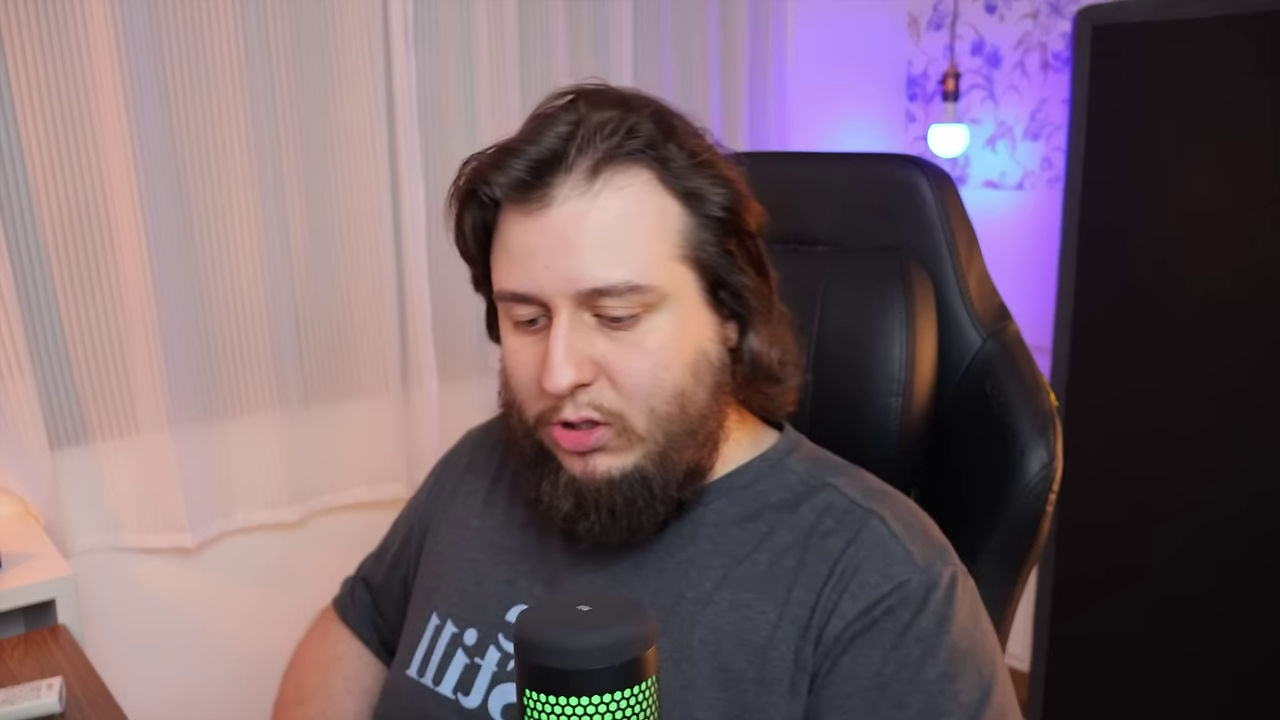
- Tint the curtain and sofa lines dark red on Layer 5 with the soft Fofão brush enlarged to 511 px
{"action": "left_click", "coordinate": [1131, 507]}
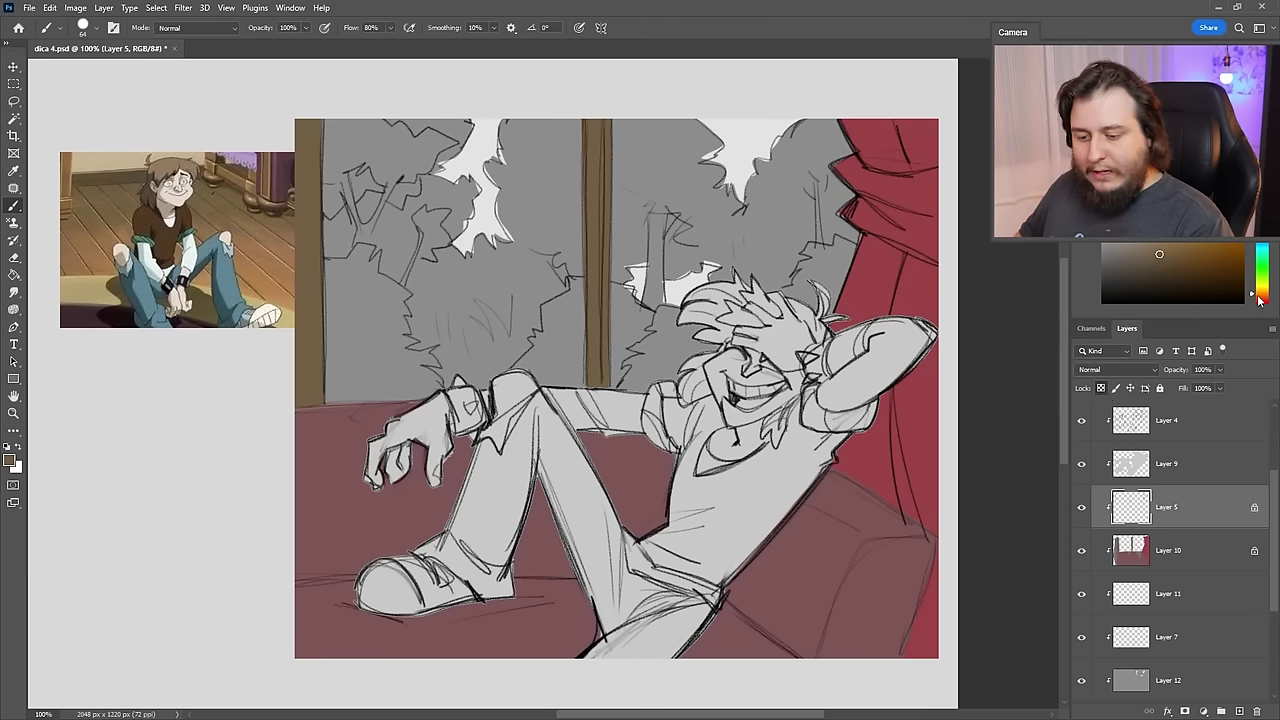
{"action": "right_click", "coordinate": [898, 197]}
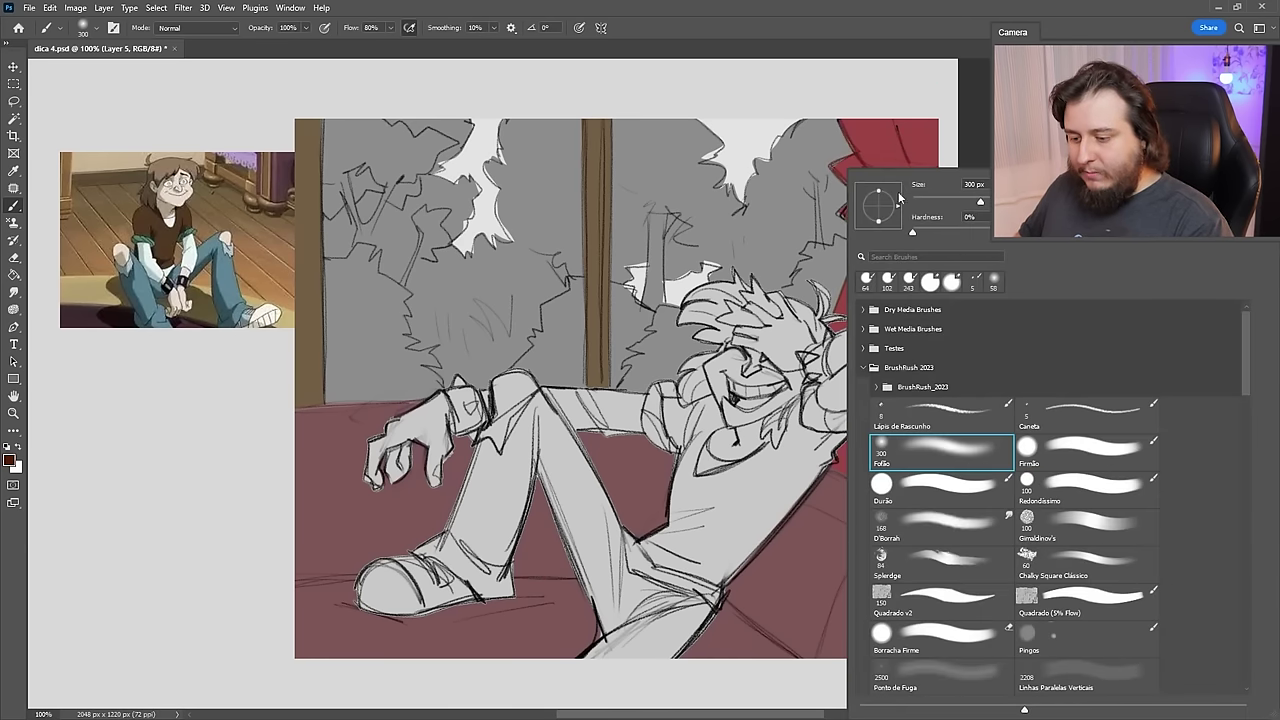
{"action": "left_click_drag", "start_coordinate": [984, 203], "coordinate": [1006, 203]}
{"action": "key", "text": "Return"}
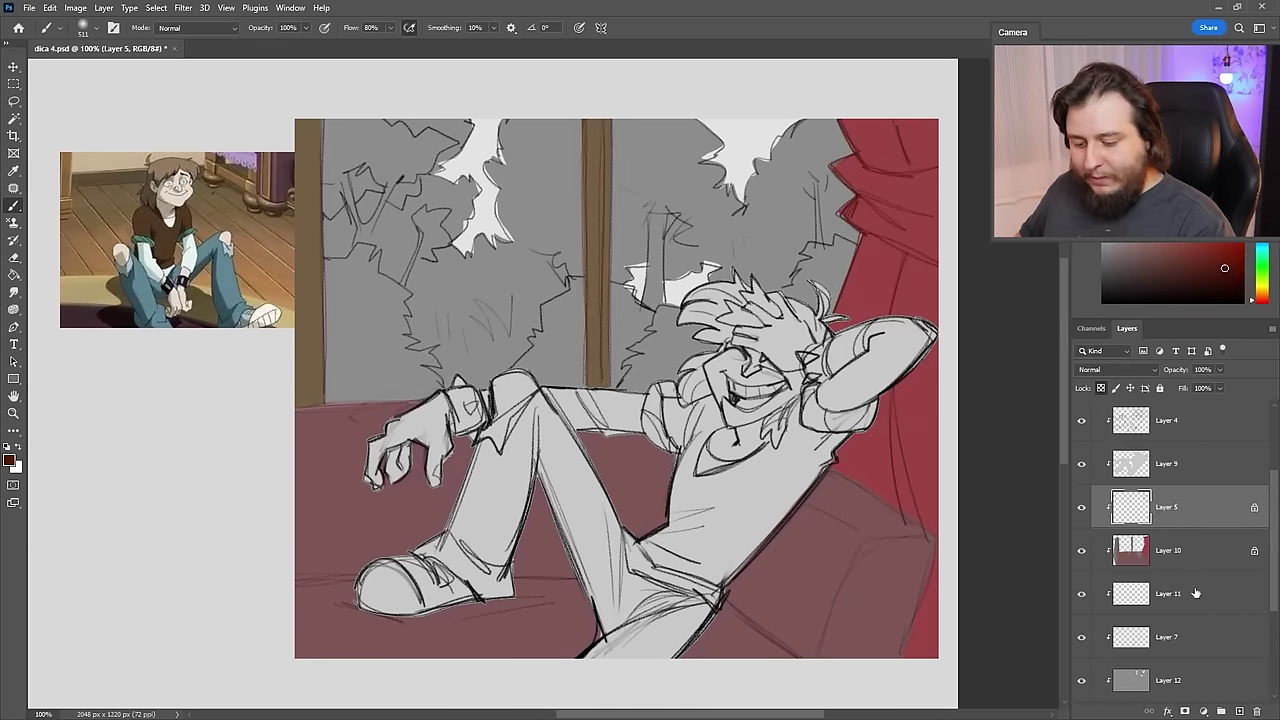
- Select Layer 12 and paint the foliage outside the window olive green
{"action": "left_click", "coordinate": [1194, 594]}
{"action": "scroll", "coordinate": [1190, 590], "scroll_direction": "down", "scroll_amount": 1}
{"action": "left_click", "coordinate": [1168, 637]}
{"action": "left_click", "coordinate": [1258, 259]}
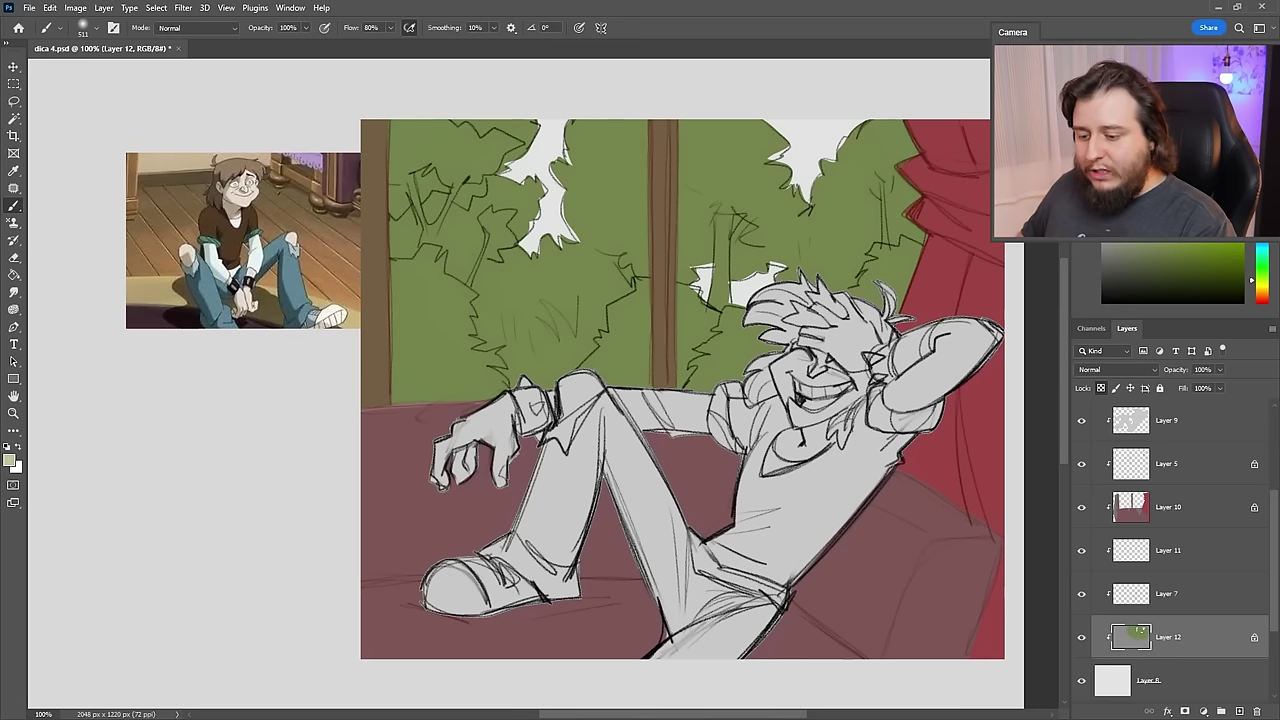
- Lasso and fill the distant foliage light green on a new layer, adjusting its hue, and tint Layer 7's foliage lines green
{"action": "key", "text": "l"}
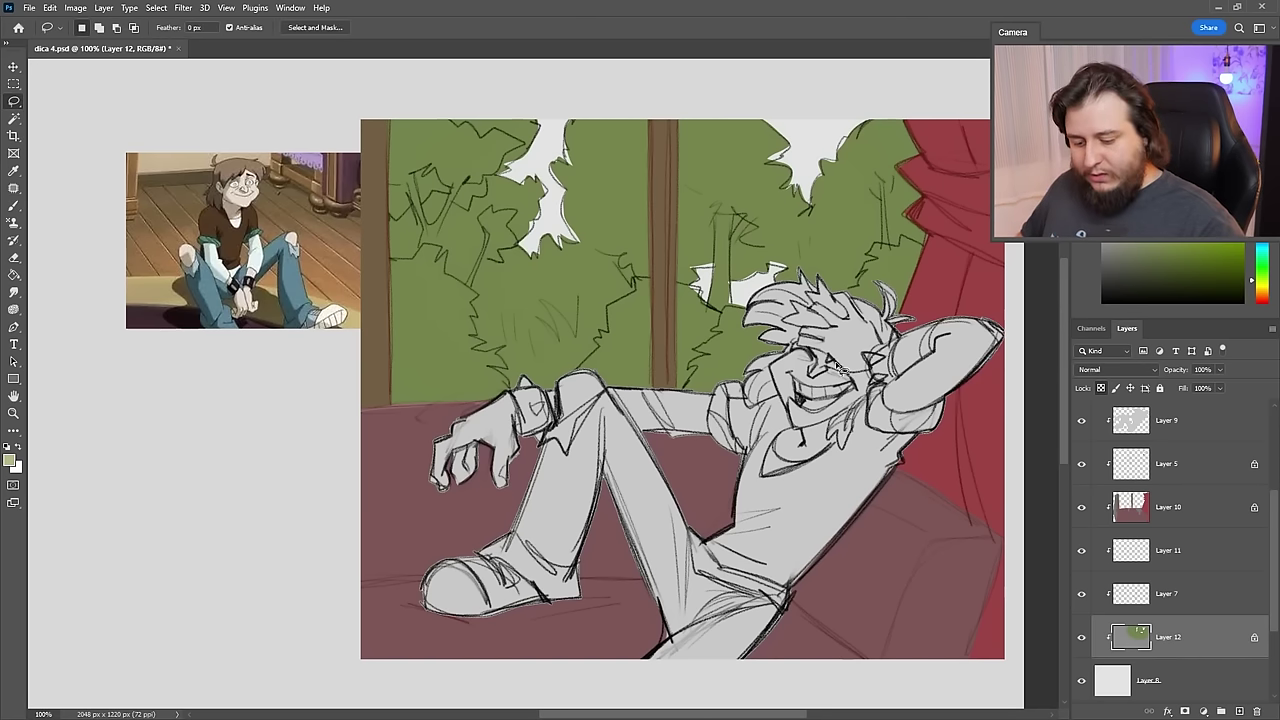
{"action": "left_click", "coordinate": [1240, 711]}
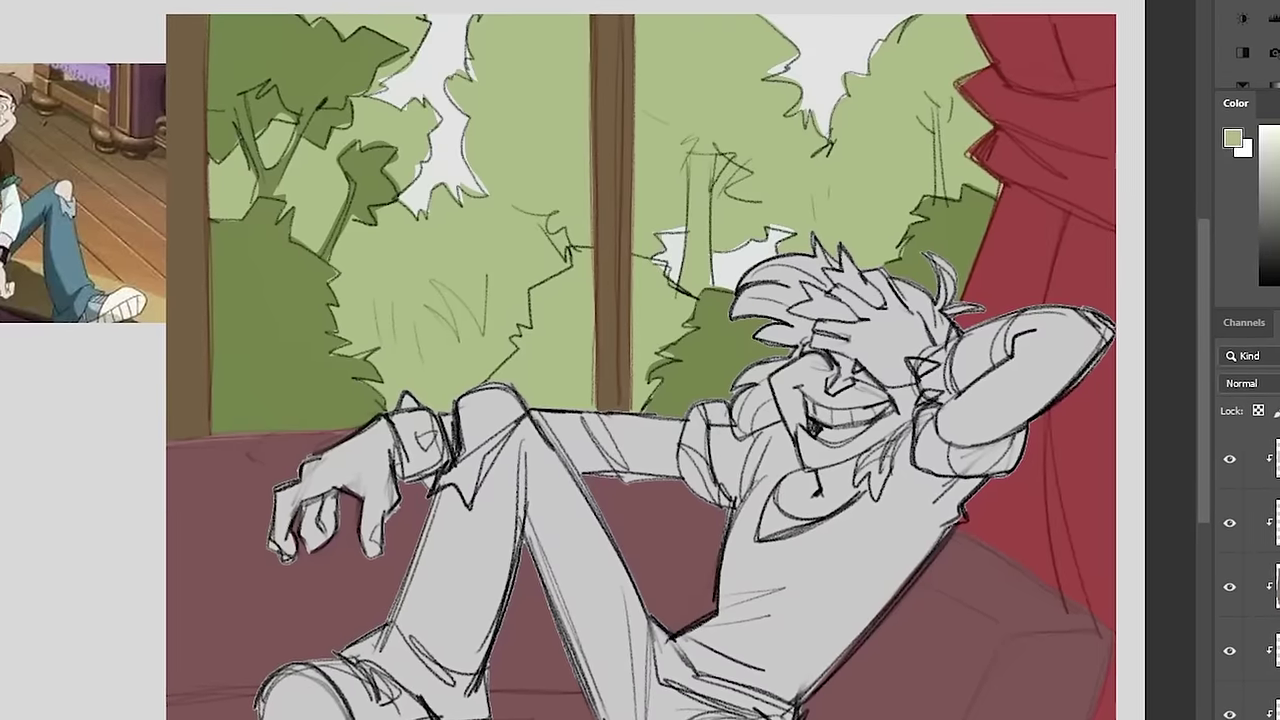
{"action": "key", "text": "ctrl+u"}
{"action": "left_click_drag", "start_coordinate": [1067, 526], "coordinate": [1080, 526]}
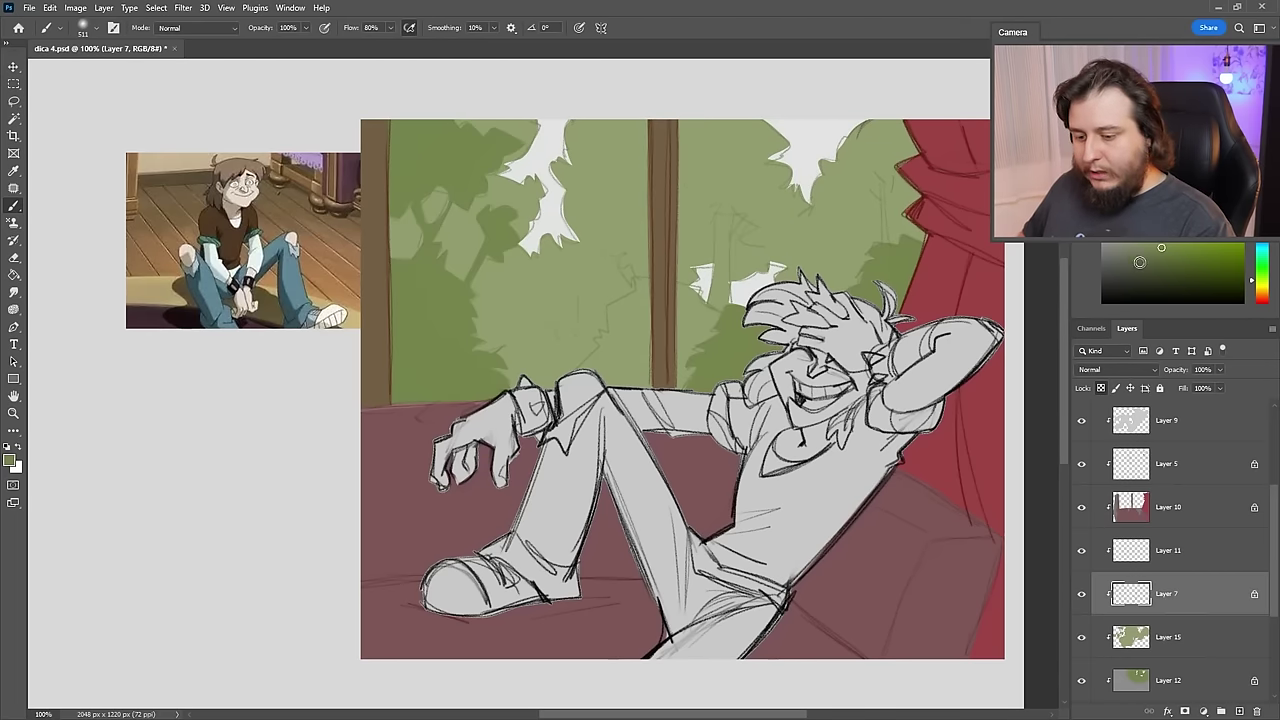
{"action": "left_click_drag", "start_coordinate": [1140, 263], "coordinate": [1167, 273]}
- Add a new layer above Layer 7 in Color Dodge mode and choose a light orange for the glow
{"action": "key", "text": "ctrl+alt+shift+n"}
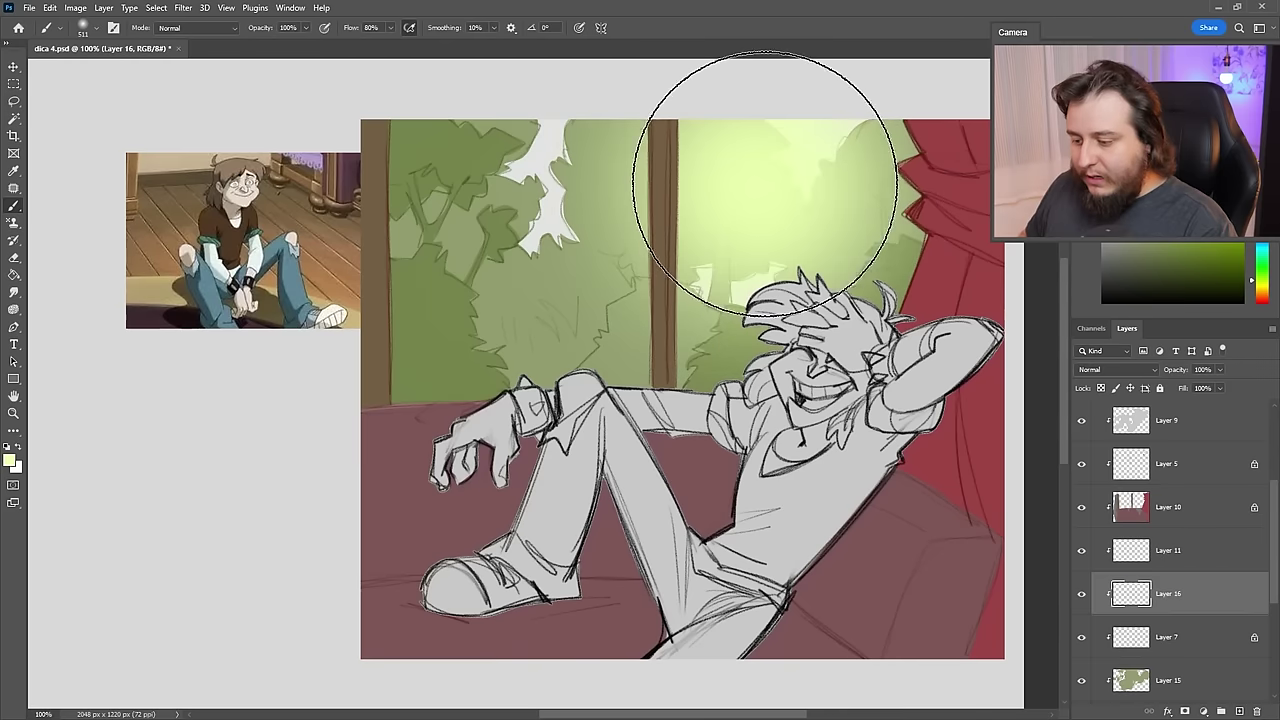
{"action": "key", "text": "x"}
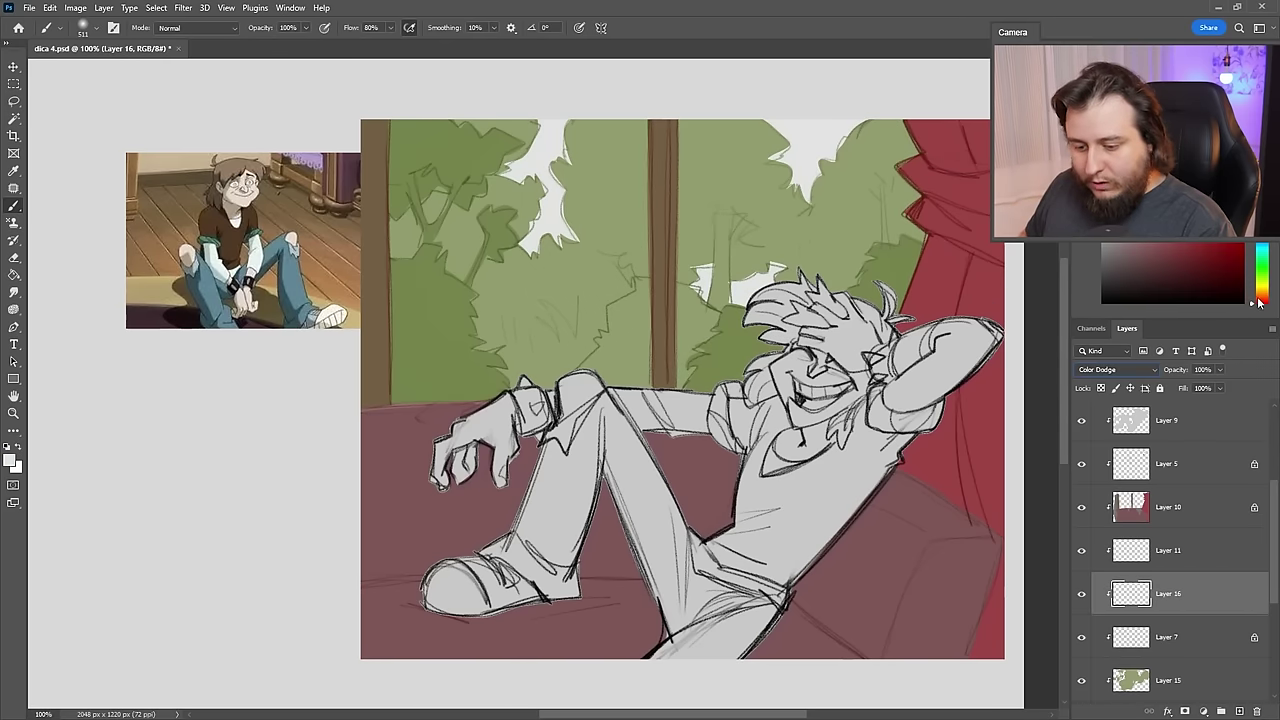
{"action": "left_click", "coordinate": [1258, 300]}
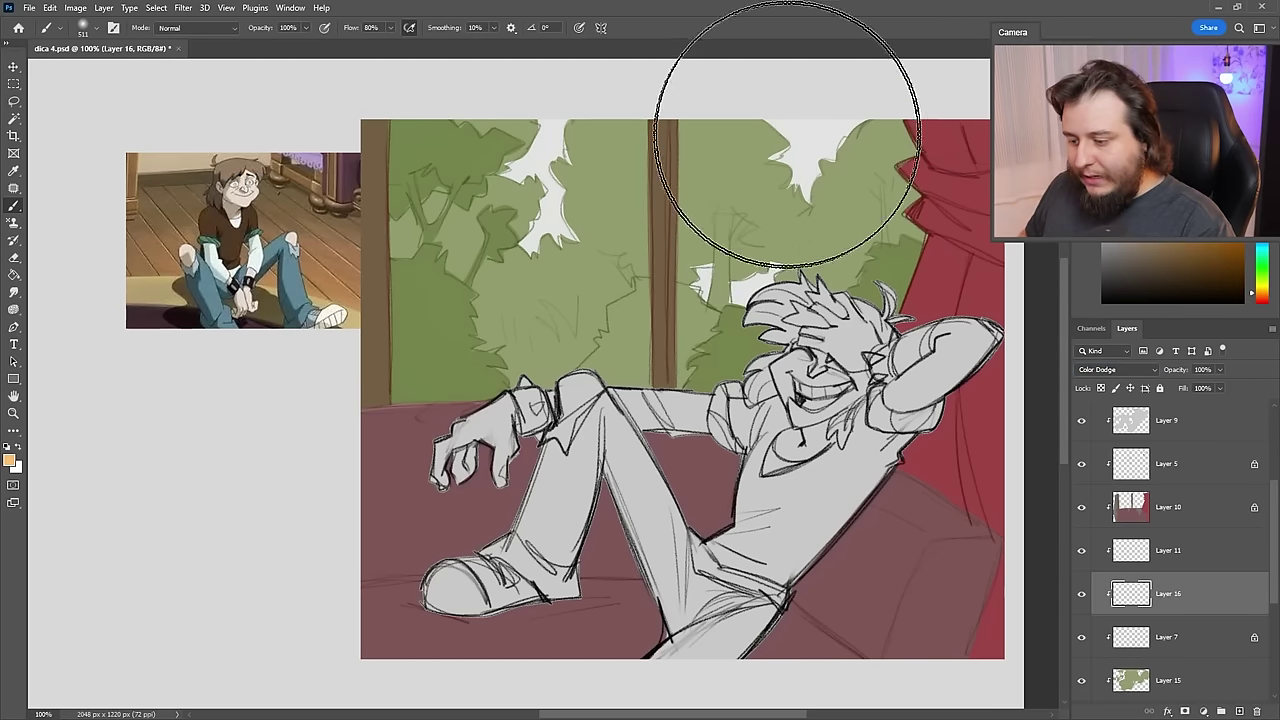
{"action": "left_click", "coordinate": [787, 134]}
{"action": "key", "text": "ctrl+z"}
- Brush soft orange light over the foliage in both window panes on Layer 16, reducing the brush to 417 px and 291 px
{"action": "left_click", "coordinate": [824, 178]}
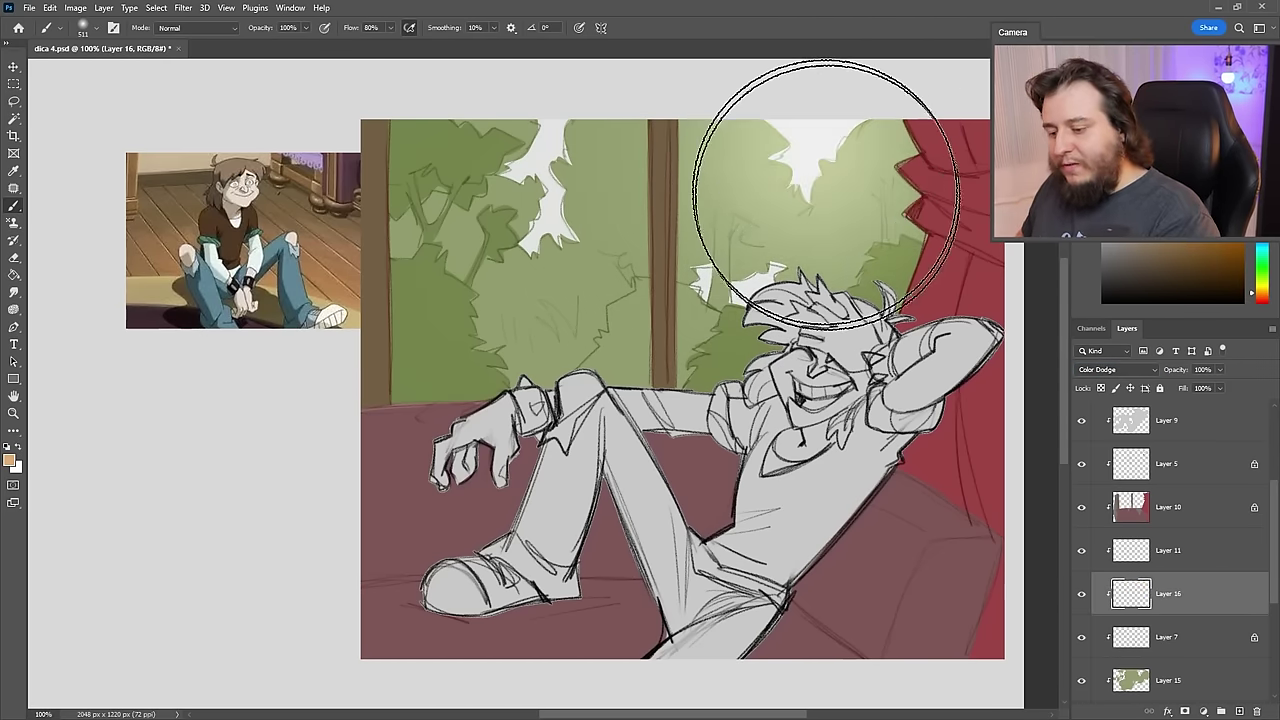
{"action": "right_click", "coordinate": [828, 178]}
{"action": "left_click_drag", "start_coordinate": [973, 205], "coordinate": [968, 204]}
{"action": "mouse_move", "coordinate": [558, 240]}
{"action": "left_mouse_down"}
{"action": "mouse_move", "coordinate": [549, 178]}
{"action": "mouse_move", "coordinate": [560, 256]}
{"action": "left_mouse_up"}
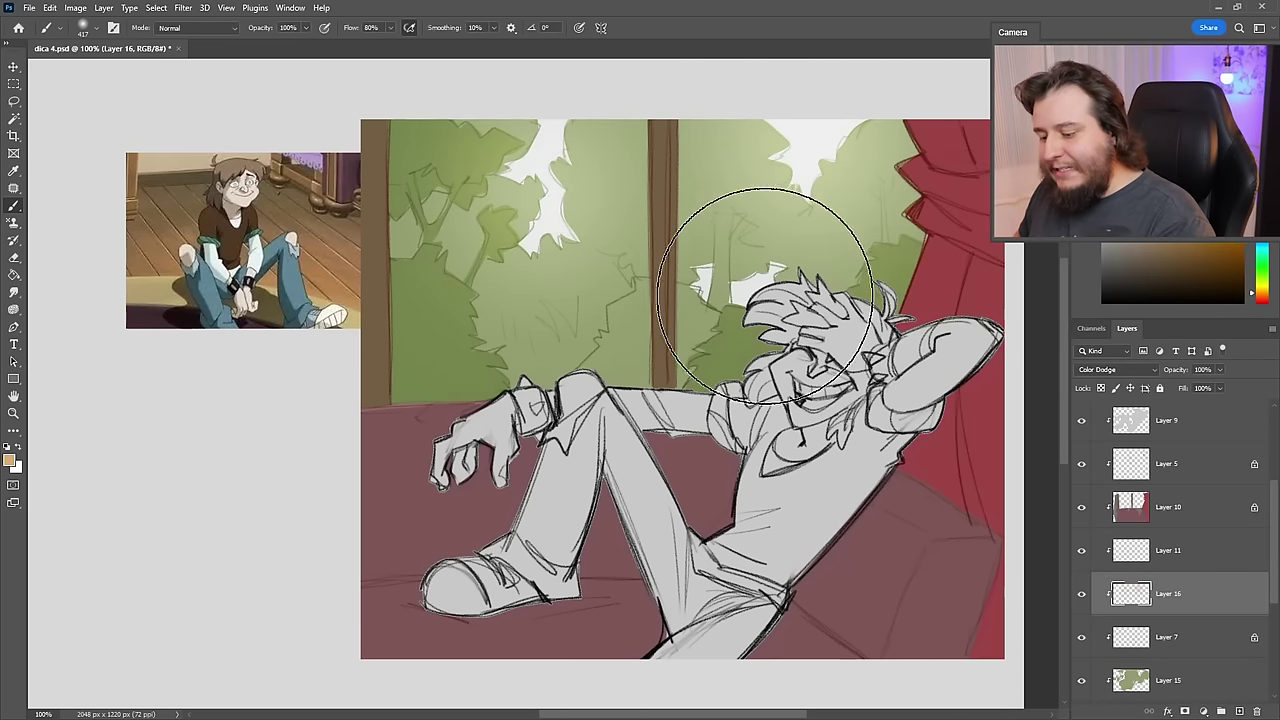
{"action": "right_click", "coordinate": [766, 300], "text": "alt"}
{"action": "left_click_drag", "start_coordinate": [766, 306], "coordinate": [702, 366]}
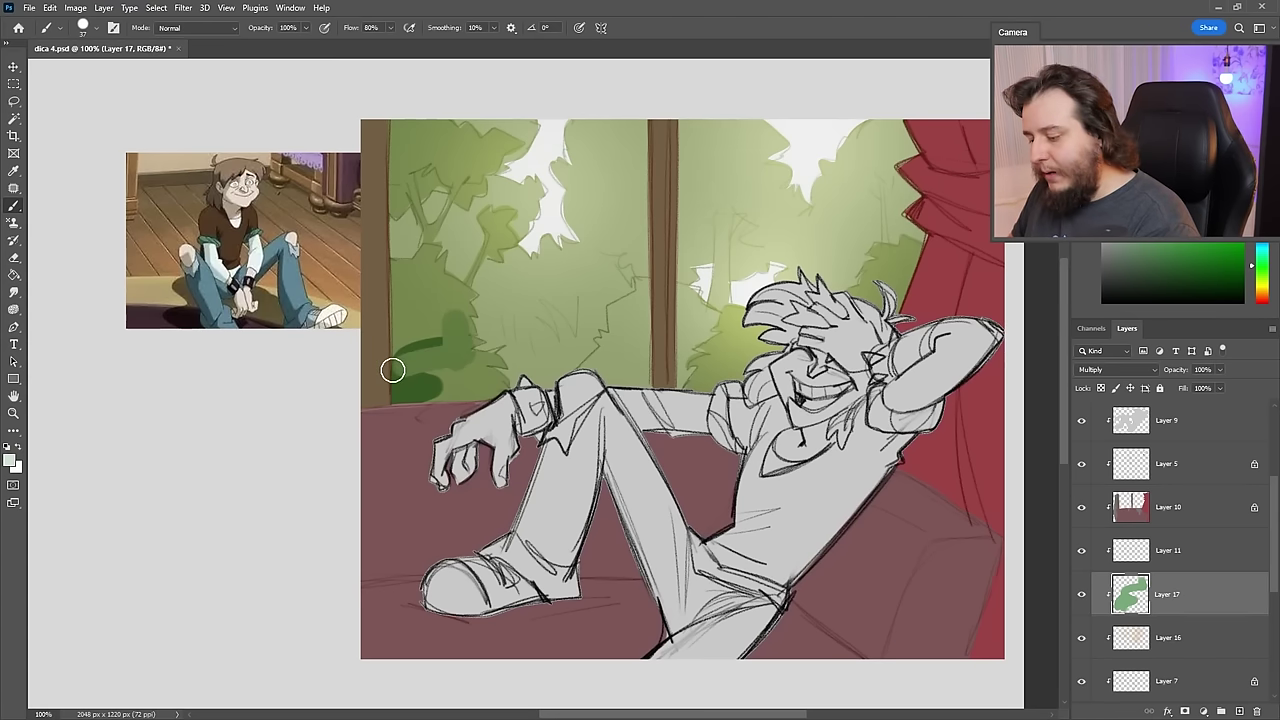
- Paint green shadow masses over the trees and bushes on the Multiply Layer 17 with a hard 37 px brush
{"action": "mouse_move", "coordinate": [392, 371]}
{"action": "left_mouse_down"}
{"action": "mouse_move", "coordinate": [451, 397]}
{"action": "mouse_move", "coordinate": [460, 297]}
{"action": "mouse_move", "coordinate": [430, 162]}
{"action": "mouse_move", "coordinate": [445, 190]}
{"action": "mouse_move", "coordinate": [500, 165]}
{"action": "mouse_move", "coordinate": [666, 371]}
{"action": "mouse_move", "coordinate": [697, 181]}
{"action": "left_mouse_up"}
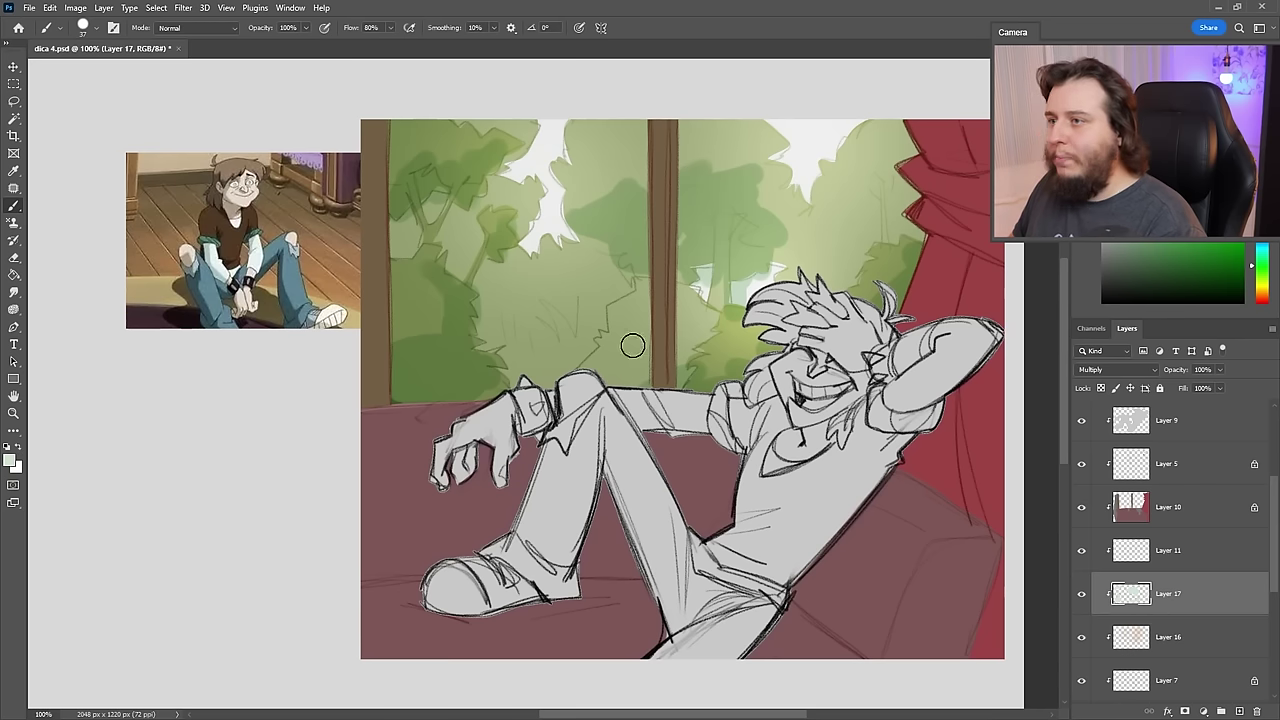
{"action": "mouse_move", "coordinate": [810, 257]}
{"action": "left_mouse_down"}
{"action": "mouse_move", "coordinate": [788, 283]}
{"action": "mouse_move", "coordinate": [811, 200]}
{"action": "left_mouse_up"}
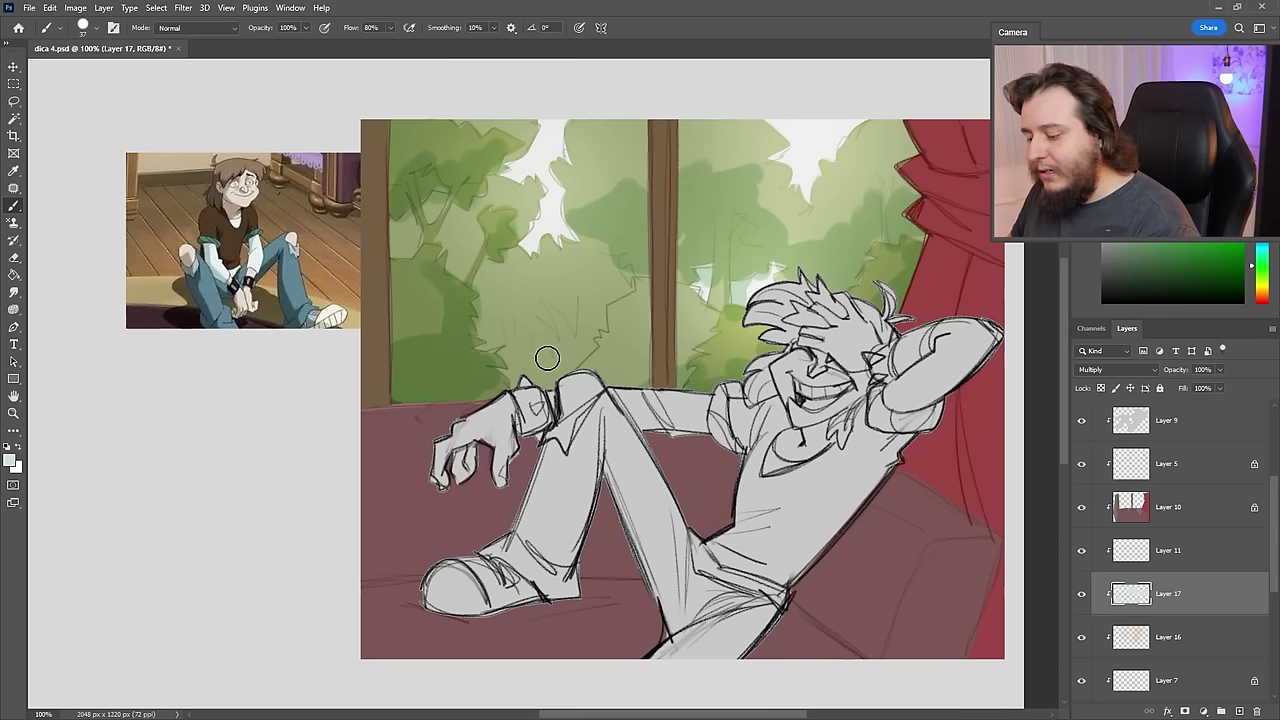
{"action": "mouse_move", "coordinate": [548, 358]}
{"action": "left_mouse_down"}
{"action": "mouse_move", "coordinate": [512, 378]}
{"action": "mouse_move", "coordinate": [550, 367]}
{"action": "mouse_move", "coordinate": [565, 321]}
{"action": "mouse_move", "coordinate": [552, 358]}
{"action": "mouse_move", "coordinate": [577, 361]}
{"action": "mouse_move", "coordinate": [610, 292]}
{"action": "mouse_move", "coordinate": [536, 322]}
{"action": "left_mouse_up"}
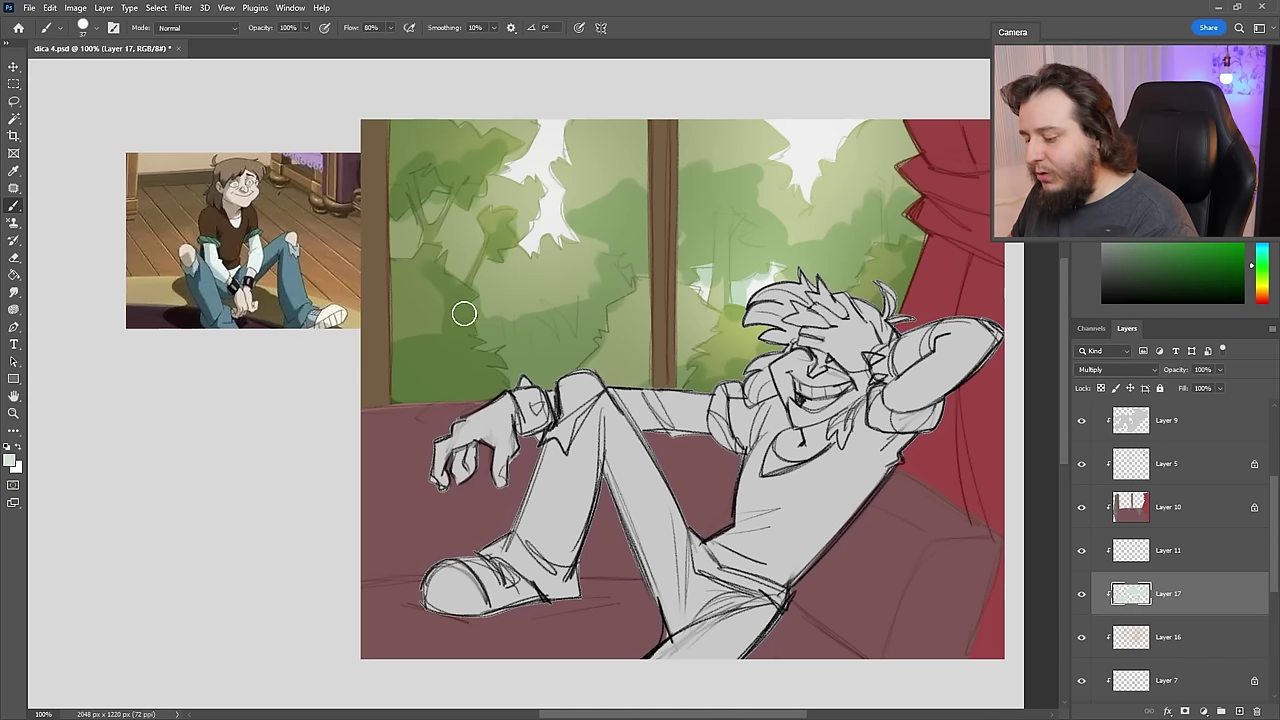
- Carve leafy edges into the foliage shadows with the Borracha Firme eraser at 10 px, alternating with brush touch-ups
{"action": "key", "text": "e"}
{"action": "right_click", "coordinate": [518, 279]}
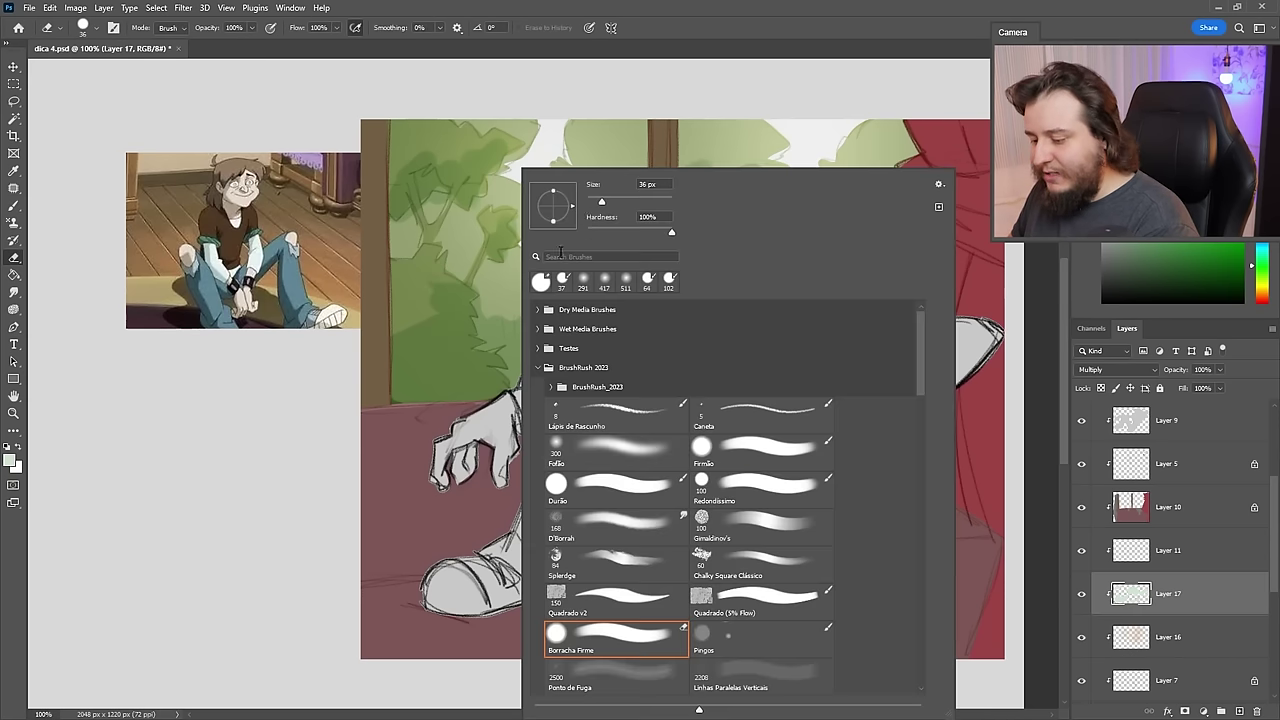
{"action": "left_click_drag", "start_coordinate": [601, 203], "coordinate": [590, 203]}
{"action": "key", "text": "Return"}
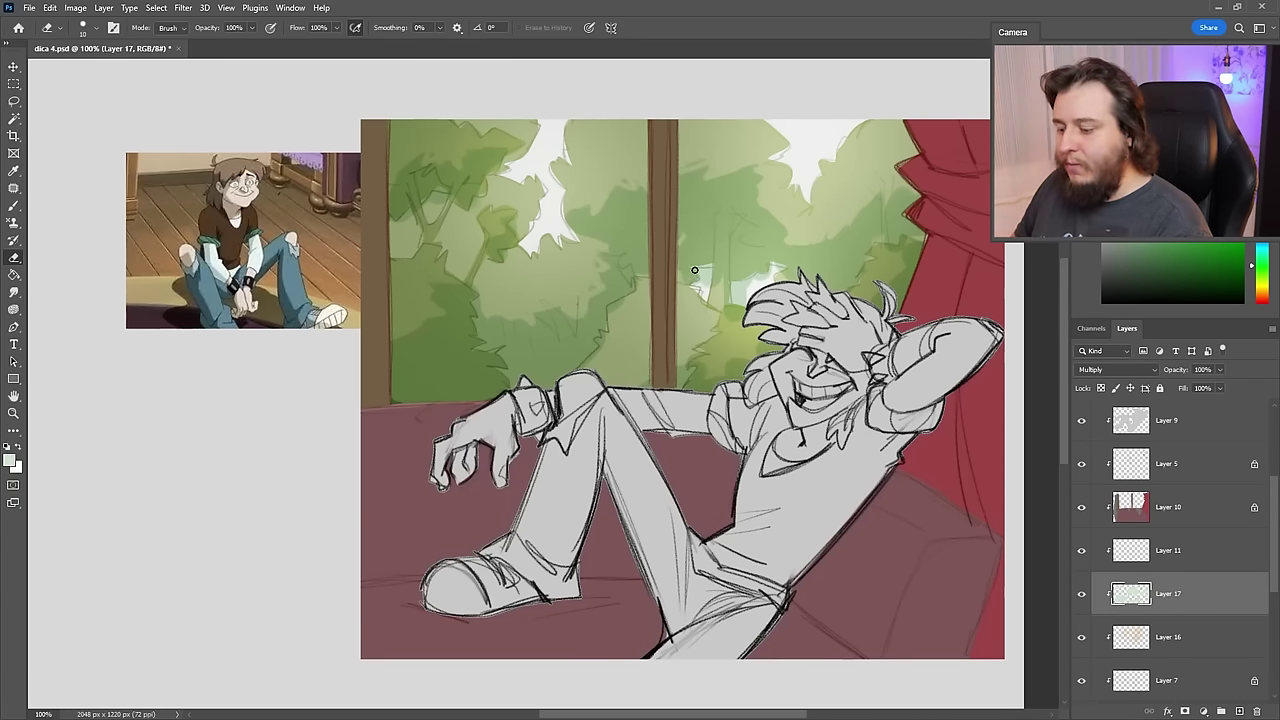
{"action": "key", "text": "b"}
{"action": "mouse_move", "coordinate": [665, 355]}
{"action": "left_mouse_down"}
{"action": "mouse_move", "coordinate": [609, 366]}
{"action": "mouse_move", "coordinate": [663, 374]}
{"action": "mouse_move", "coordinate": [700, 318]}
{"action": "left_mouse_up"}
{"action": "key", "text": "e"}
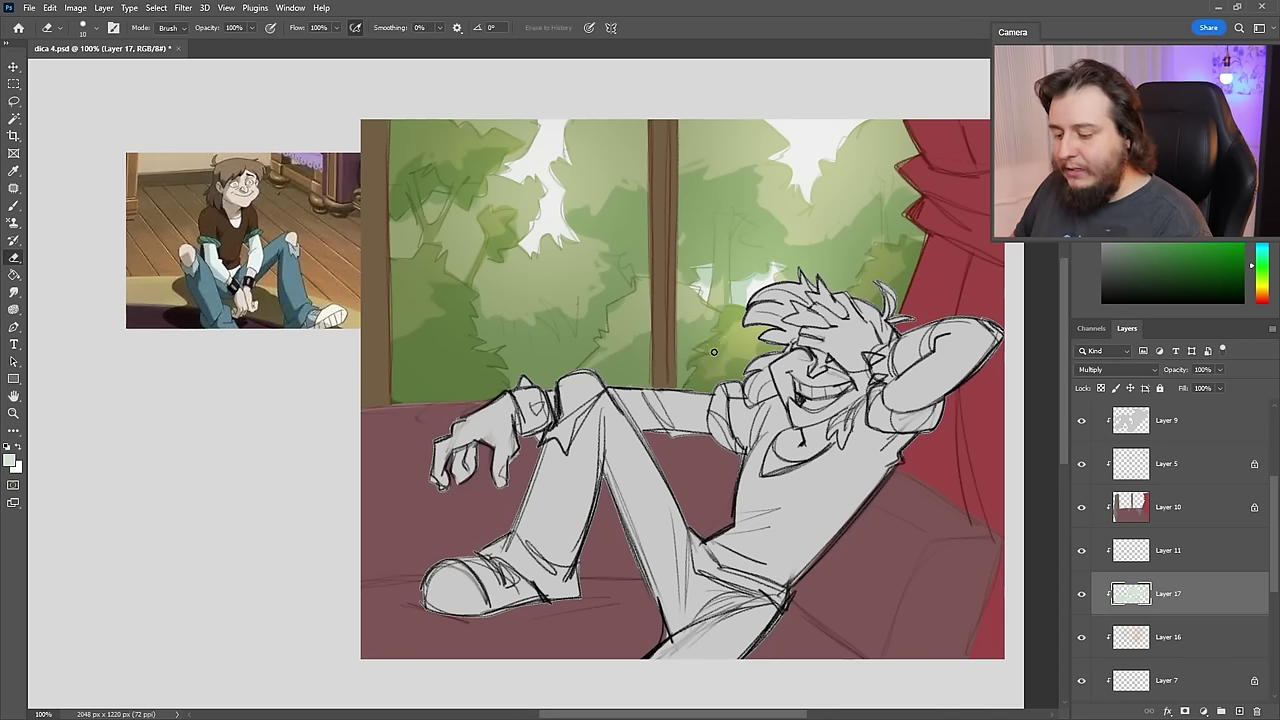
{"action": "key", "text": "b"}
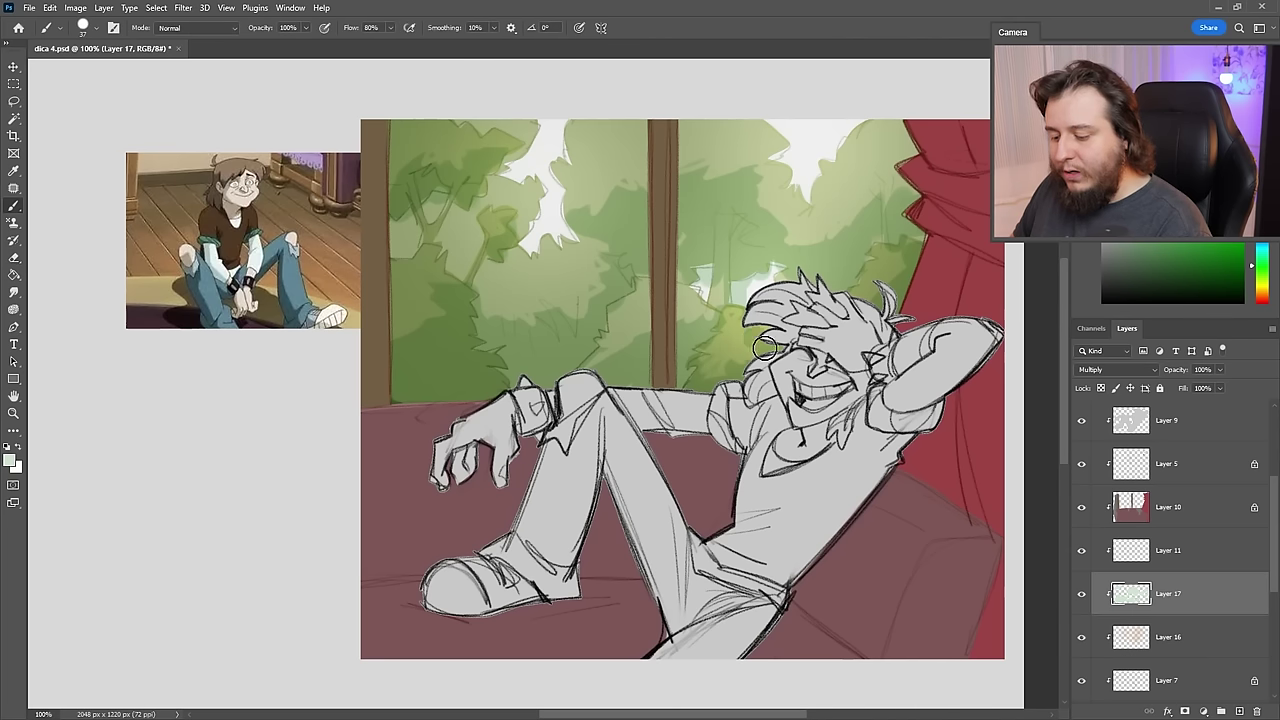
{"action": "key", "text": "e"}
{"action": "key", "text": "b"}
- Paint the character's hair, skin, clothes and shoe in flat colours on Layer 9, sampling colours from the reference picture
{"action": "key", "text": "v"}
{"action": "left_click", "coordinate": [1101, 402]}
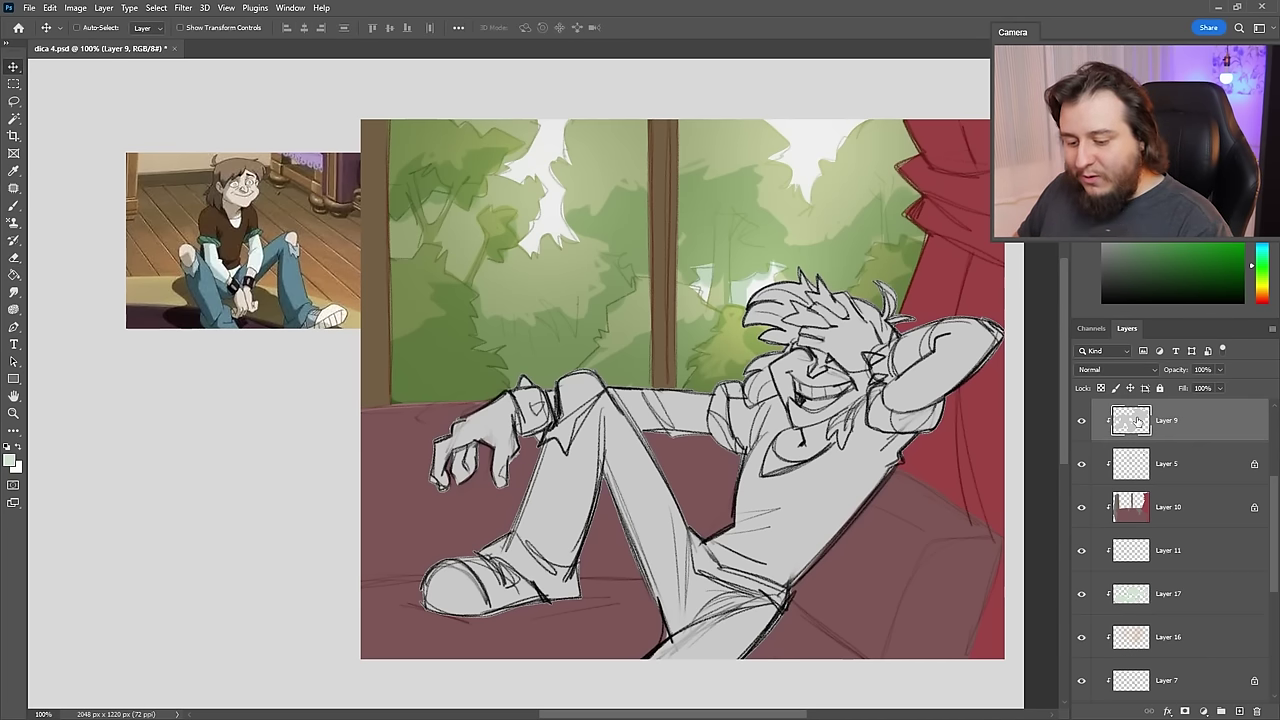
{"action": "key", "text": "b"}
{"action": "left_click", "coordinate": [228, 240], "text": "alt"}
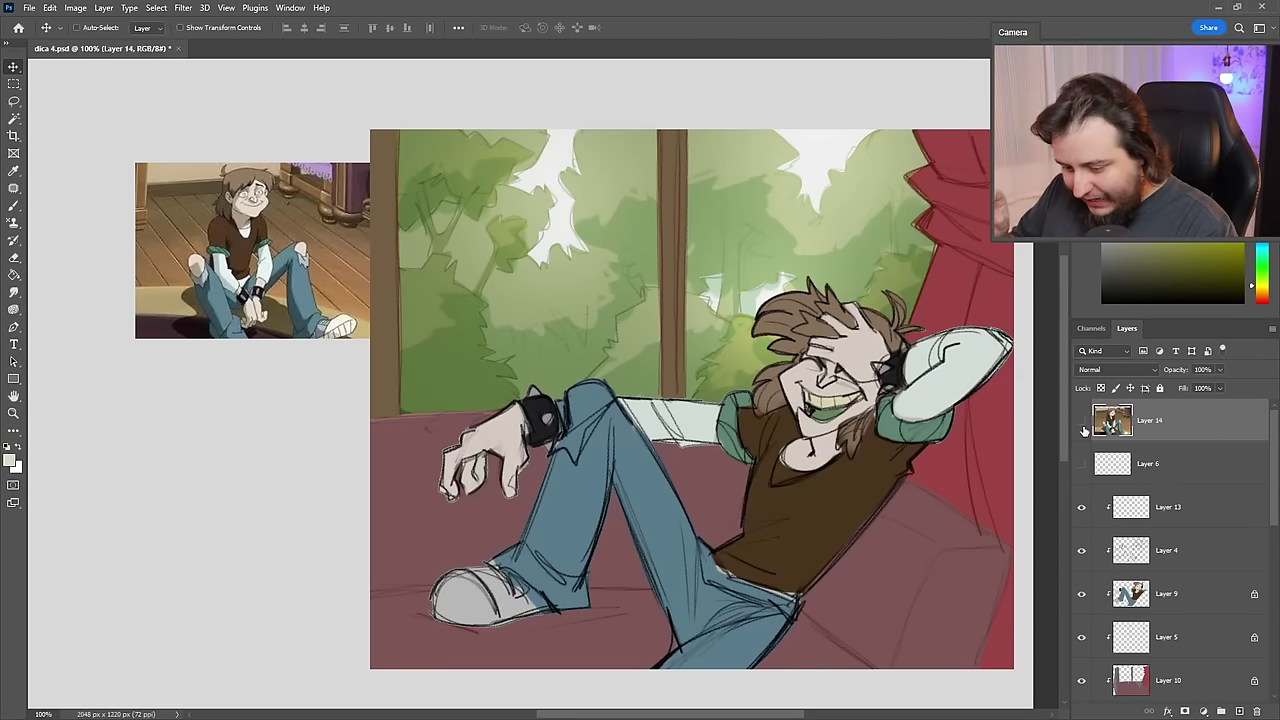
- Hide the Layer 14 reference picture and place a new empty layer between it and Layer 6
{"action": "left_click", "coordinate": [1081, 421]}
{"action": "left_click", "coordinate": [1166, 524]}
{"action": "scroll", "coordinate": [1175, 543], "scroll_direction": "down", "scroll_amount": 2}
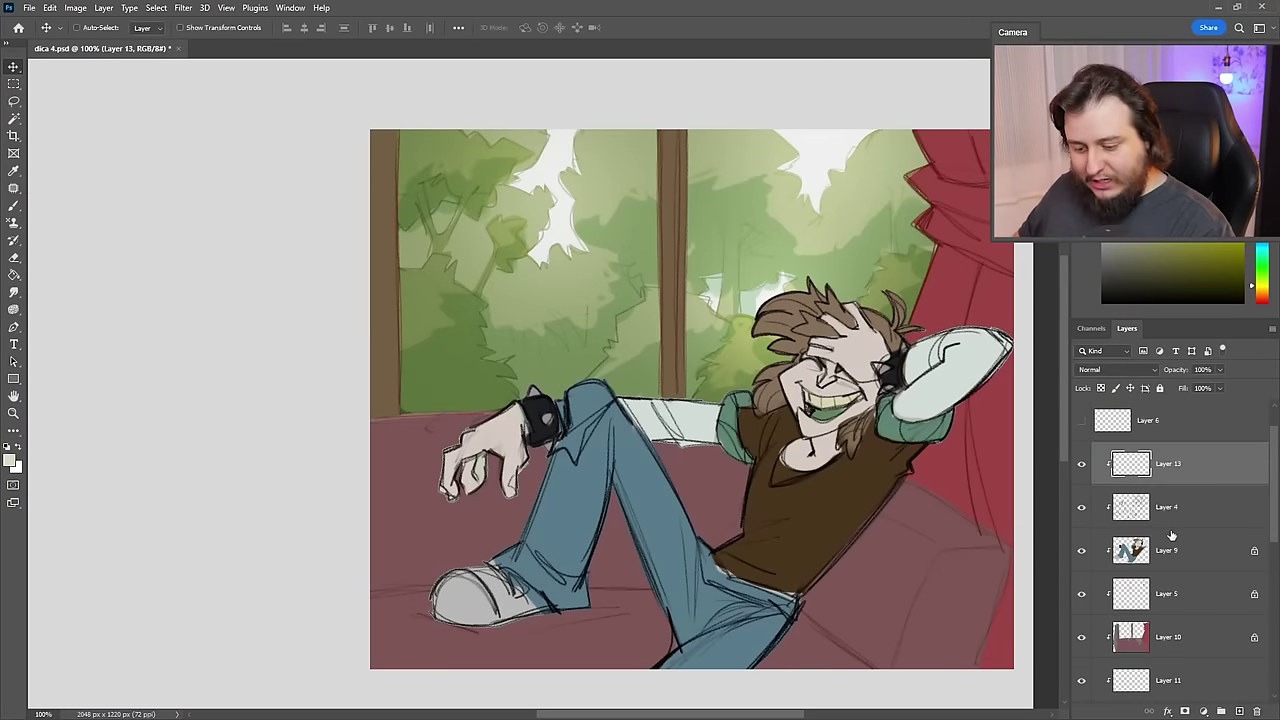
{"action": "scroll", "coordinate": [1171, 540], "scroll_direction": "up", "scroll_amount": 2}
{"action": "left_click", "coordinate": [1170, 463]}
{"action": "left_click", "coordinate": [1238, 710], "text": "ctrl"}
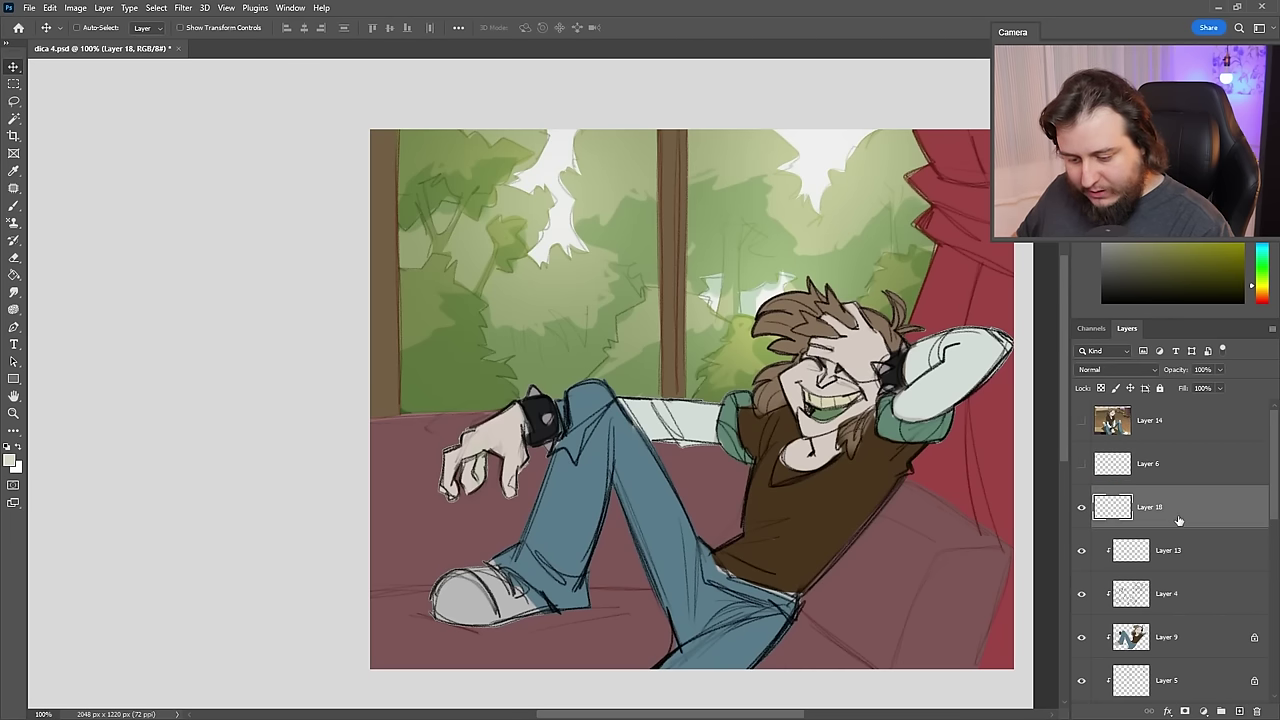
{"action": "left_click", "coordinate": [1178, 460]}
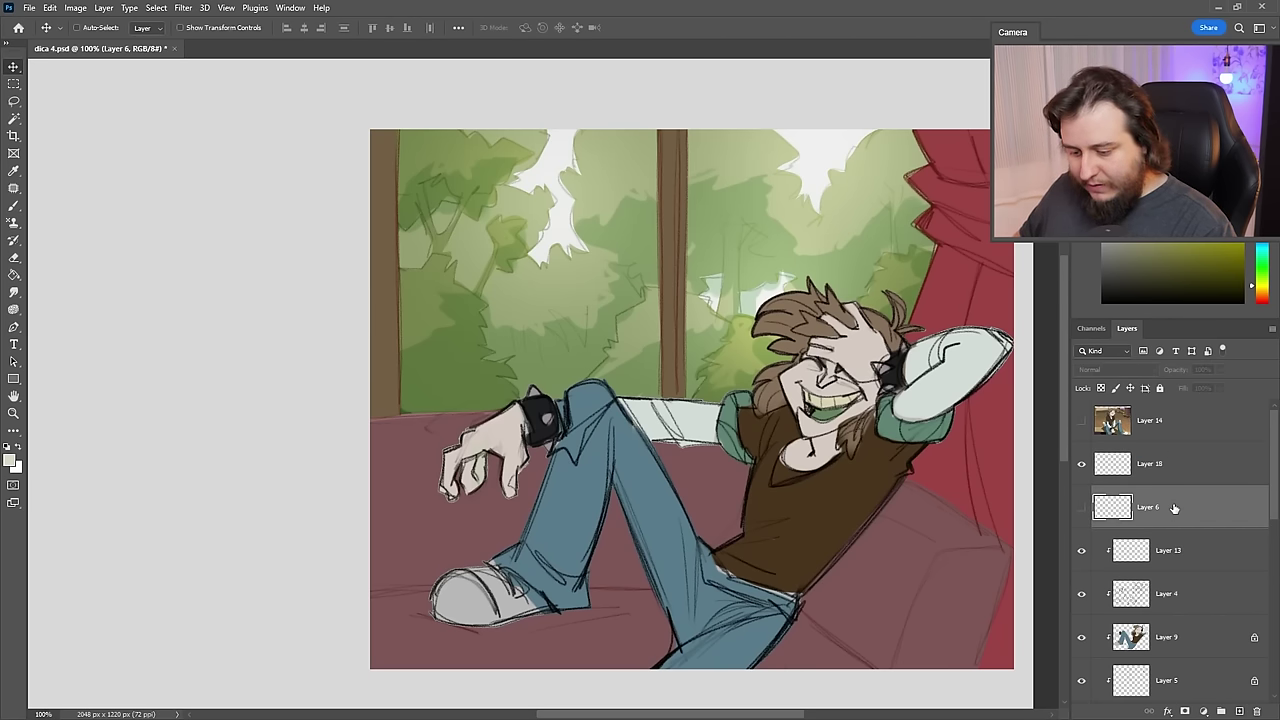
- Load Layer 8's outline as a selection, group Layer 8 through Layer 13, and mask the group with the selection
{"action": "scroll", "coordinate": [1172, 520], "scroll_direction": "down", "scroll_amount": 5}
{"action": "left_click", "coordinate": [1116, 598], "text": "ctrl"}
{"action": "left_click", "coordinate": [1168, 564]}
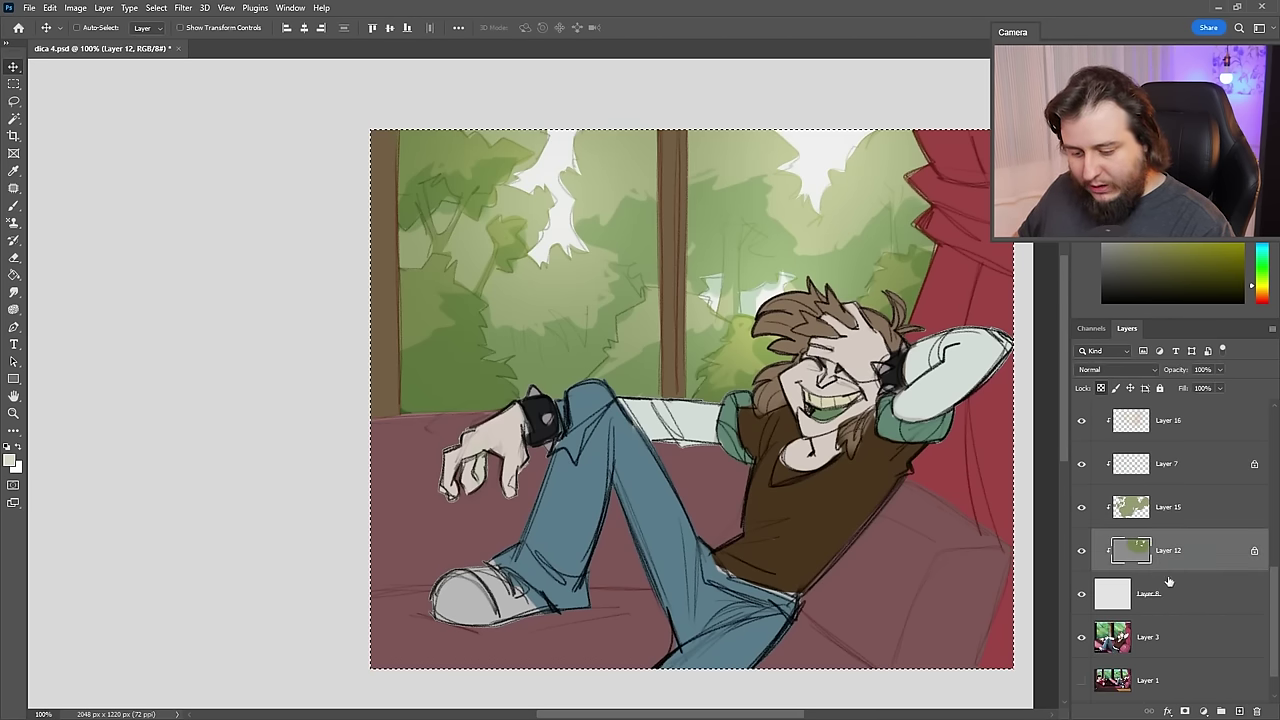
{"action": "left_click", "coordinate": [1177, 602]}
{"action": "scroll", "coordinate": [1180, 582], "scroll_direction": "up", "scroll_amount": 5}
{"action": "left_click", "coordinate": [1177, 557], "text": "shift"}
{"action": "key", "text": "ctrl+g"}
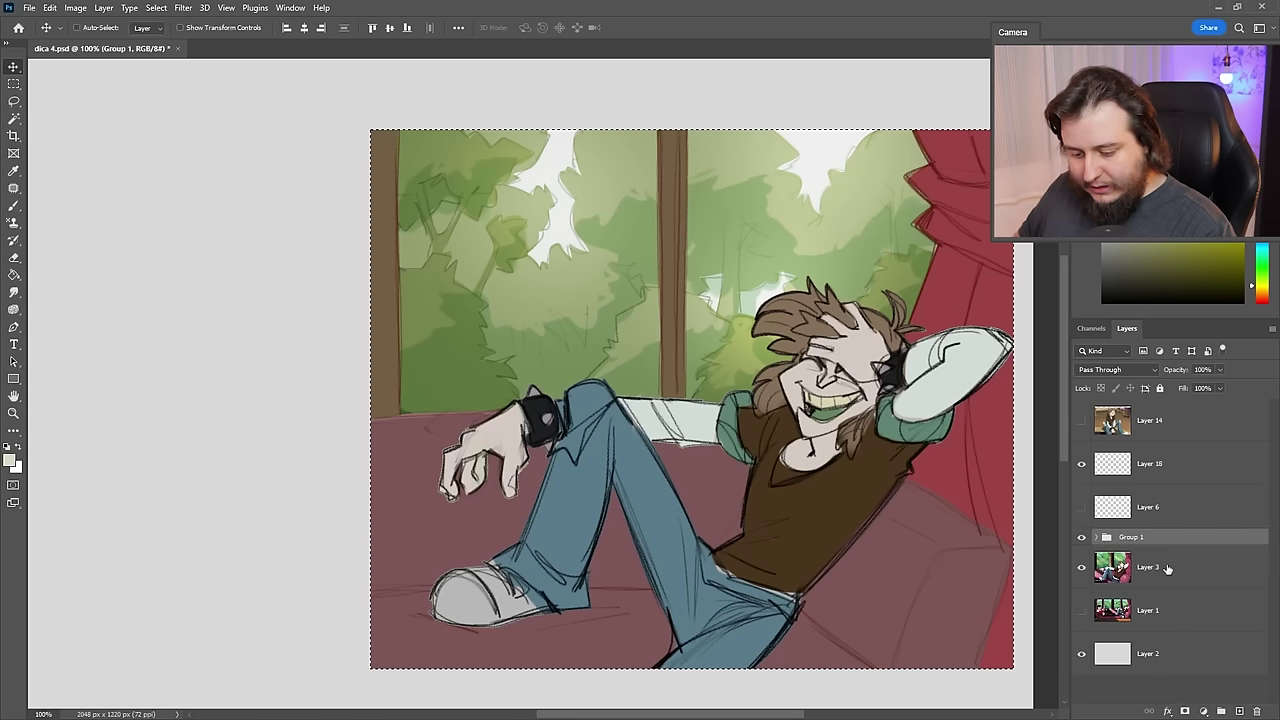
{"action": "left_click", "coordinate": [1184, 711]}
- Expand Group 1, select its layers from Layer 13 down to Layer 8, and release their clipping masks
{"action": "left_click", "coordinate": [1094, 545]}
{"action": "left_click", "coordinate": [1166, 568]}
{"action": "scroll", "coordinate": [1160, 590], "scroll_direction": "down", "scroll_amount": 5}
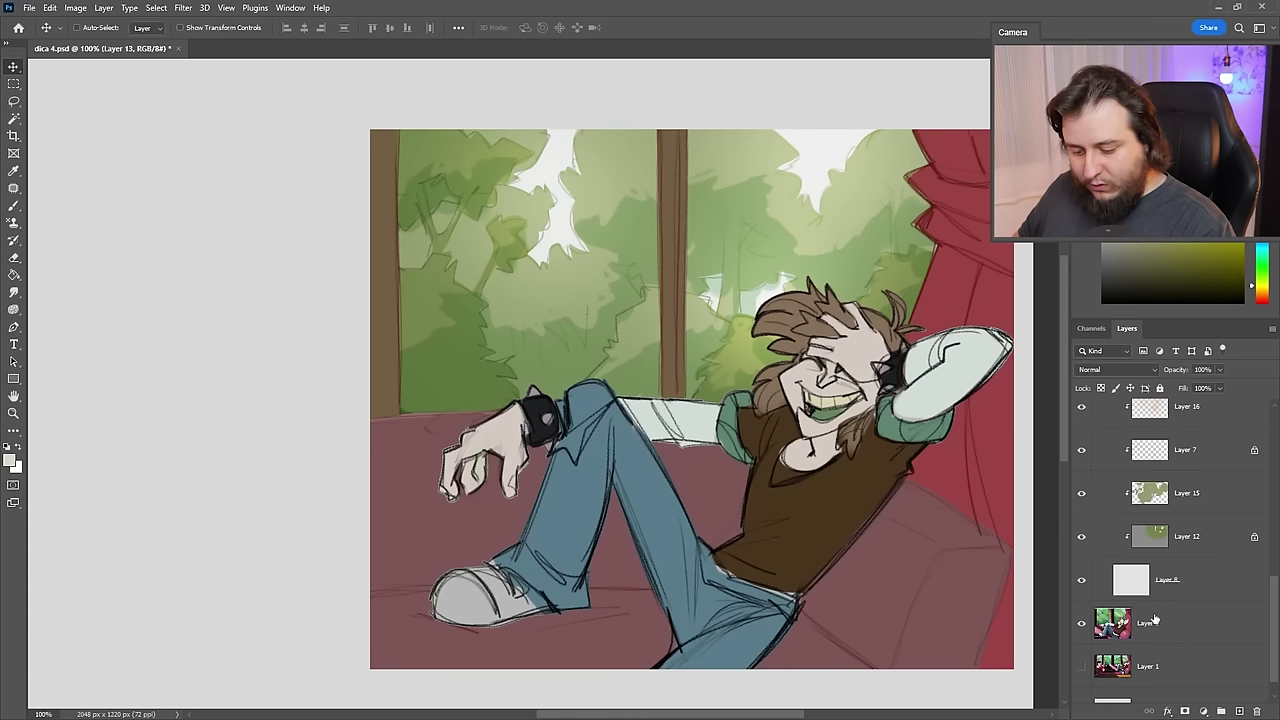
{"action": "left_click", "coordinate": [1153, 583], "text": "shift"}
{"action": "right_click", "coordinate": [1139, 570]}
{"action": "left_click", "coordinate": [1186, 582]}
{"action": "right_click", "coordinate": [1186, 582]}
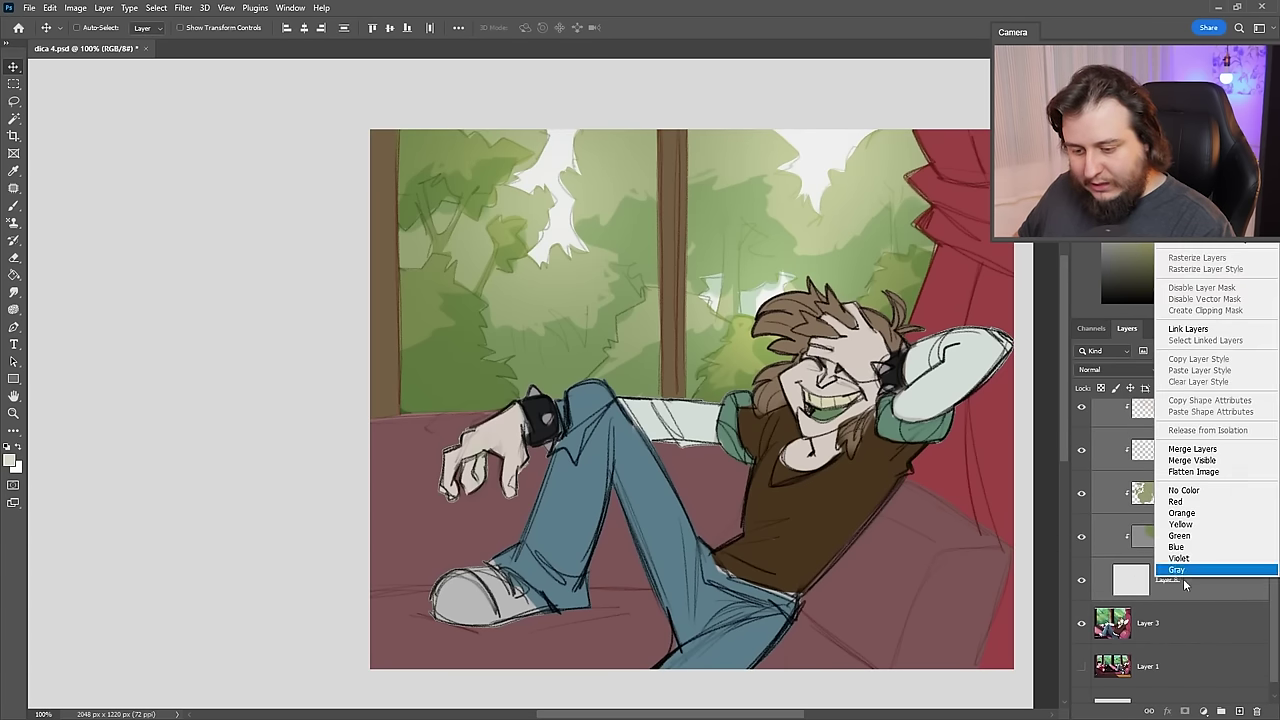
{"action": "left_click", "coordinate": [1192, 588]}
{"action": "left_click", "coordinate": [1193, 586]}
{"action": "right_click", "coordinate": [1193, 582]}
{"action": "key", "text": "Escape"}
{"action": "scroll", "coordinate": [1171, 549], "scroll_direction": "up", "scroll_amount": 5}
- Group Layer 4 with Layer 9 for the character, and Layer 5 with Layer 10 for the sofa and curtain
{"action": "left_click", "coordinate": [1174, 493]}
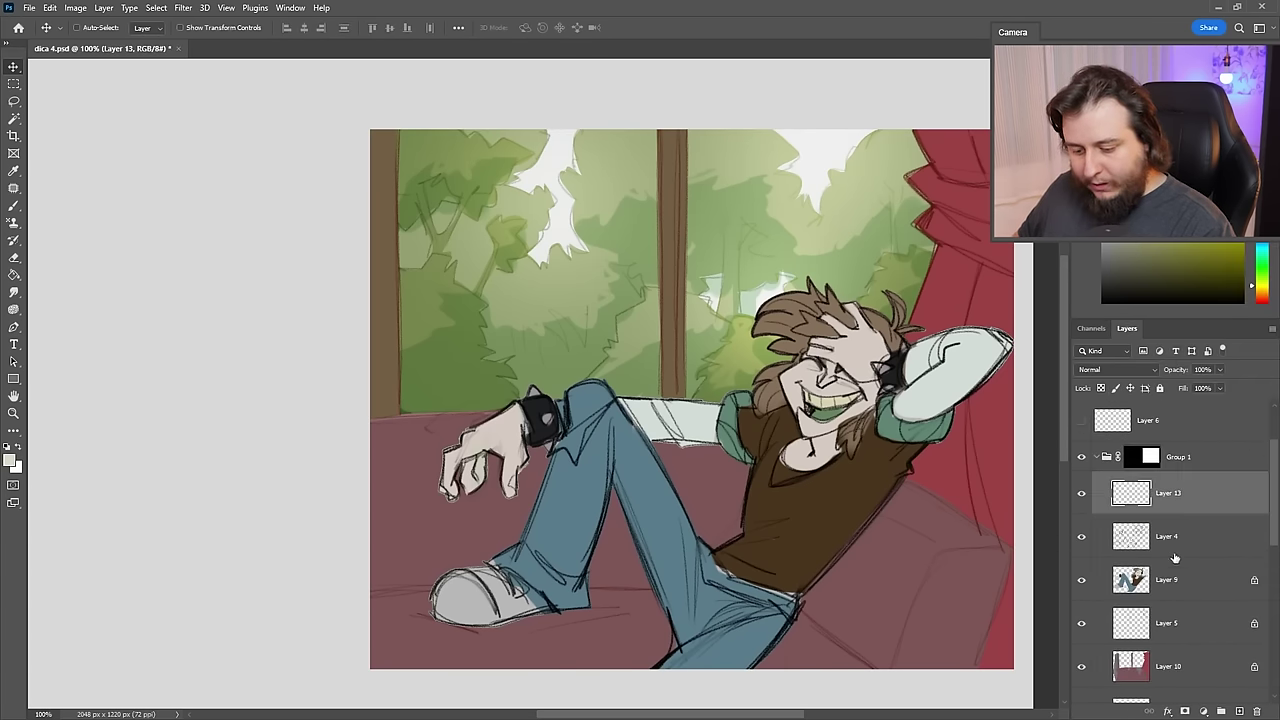
{"action": "left_click", "coordinate": [1174, 577]}
{"action": "left_click", "coordinate": [1174, 543]}
{"action": "left_click", "coordinate": [1173, 579], "text": "shift"}
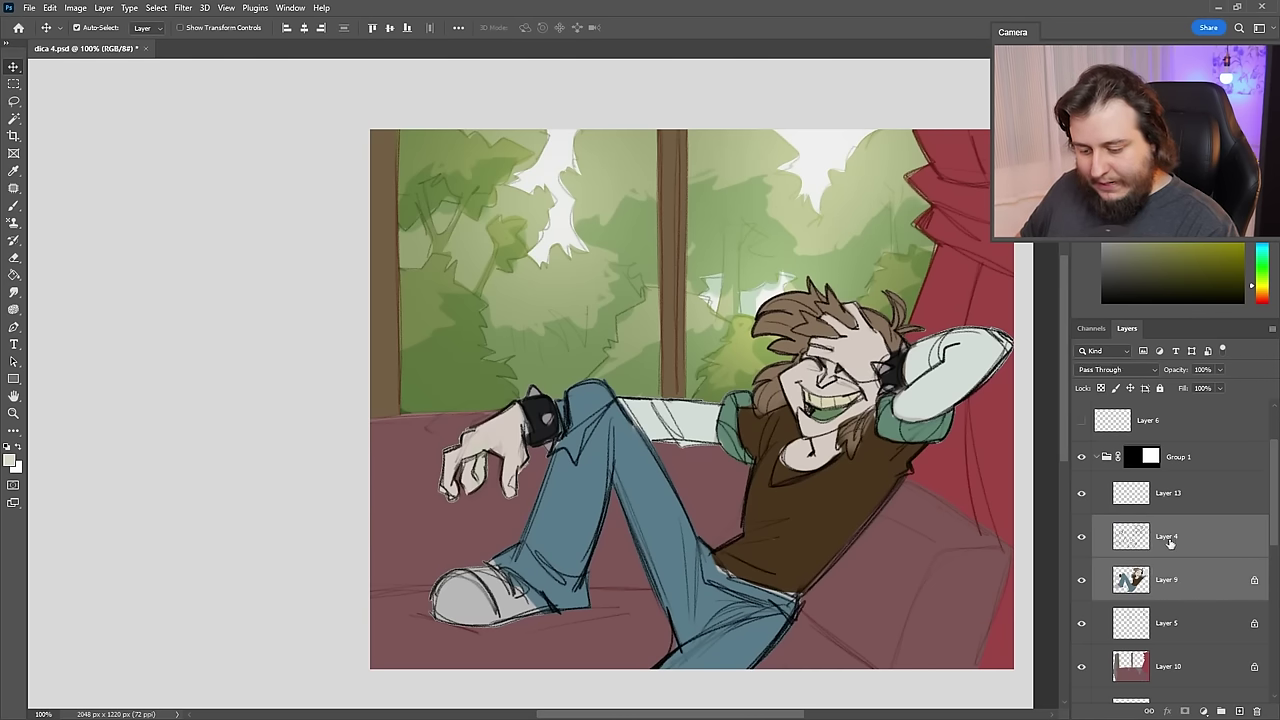
{"action": "key", "text": "ctrl+g"}
{"action": "left_click", "coordinate": [1172, 569]}
{"action": "left_click", "coordinate": [1160, 597], "text": "shift"}
{"action": "key", "text": "ctrl+g"}
- Group the window scenery from Layer 11 down to Layer 12, and toggle the visibility of Groups 3 and 2 to check them
{"action": "left_click", "coordinate": [1165, 582]}
{"action": "scroll", "coordinate": [1164, 588], "scroll_direction": "down", "scroll_amount": 1}
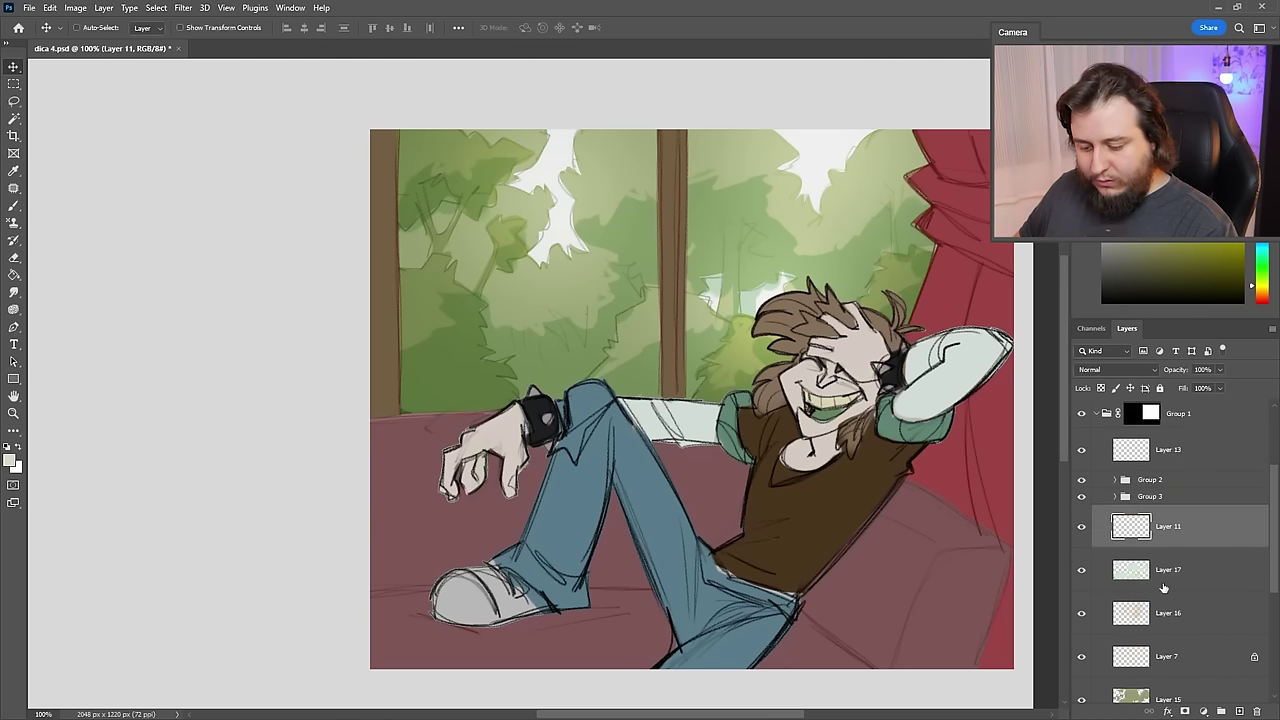
{"action": "scroll", "coordinate": [1164, 588], "scroll_direction": "down", "scroll_amount": 1}
{"action": "left_click", "coordinate": [1178, 690], "text": "shift"}
{"action": "key", "text": "ctrl+g"}
{"action": "left_click", "coordinate": [1082, 504]}
{"action": "left_click", "coordinate": [1082, 504]}
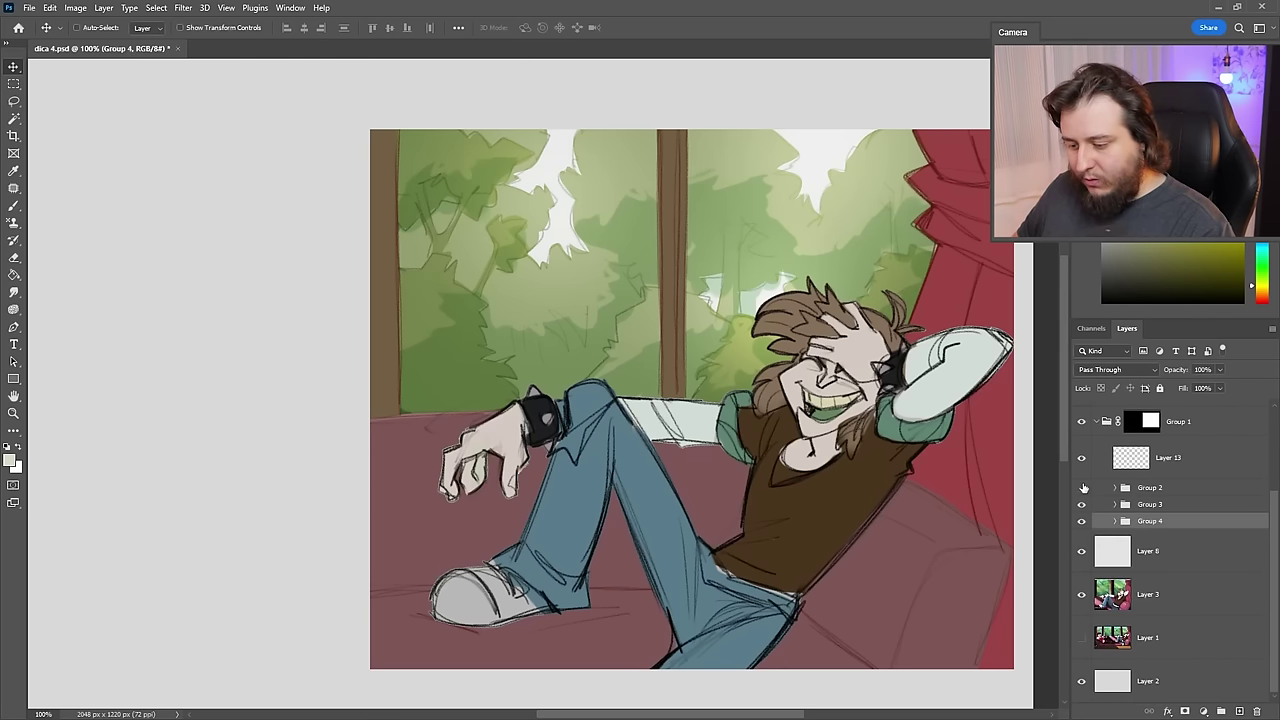
{"action": "left_click", "coordinate": [1082, 488]}
{"action": "left_click", "coordinate": [1082, 488]}
- Add a new layer above Group 2, clip it to the group, set it to Multiply, and choose a light blue colour
{"action": "left_click", "coordinate": [1152, 489]}
{"action": "left_click", "coordinate": [1239, 711]}
{"action": "right_click", "coordinate": [1200, 499]}
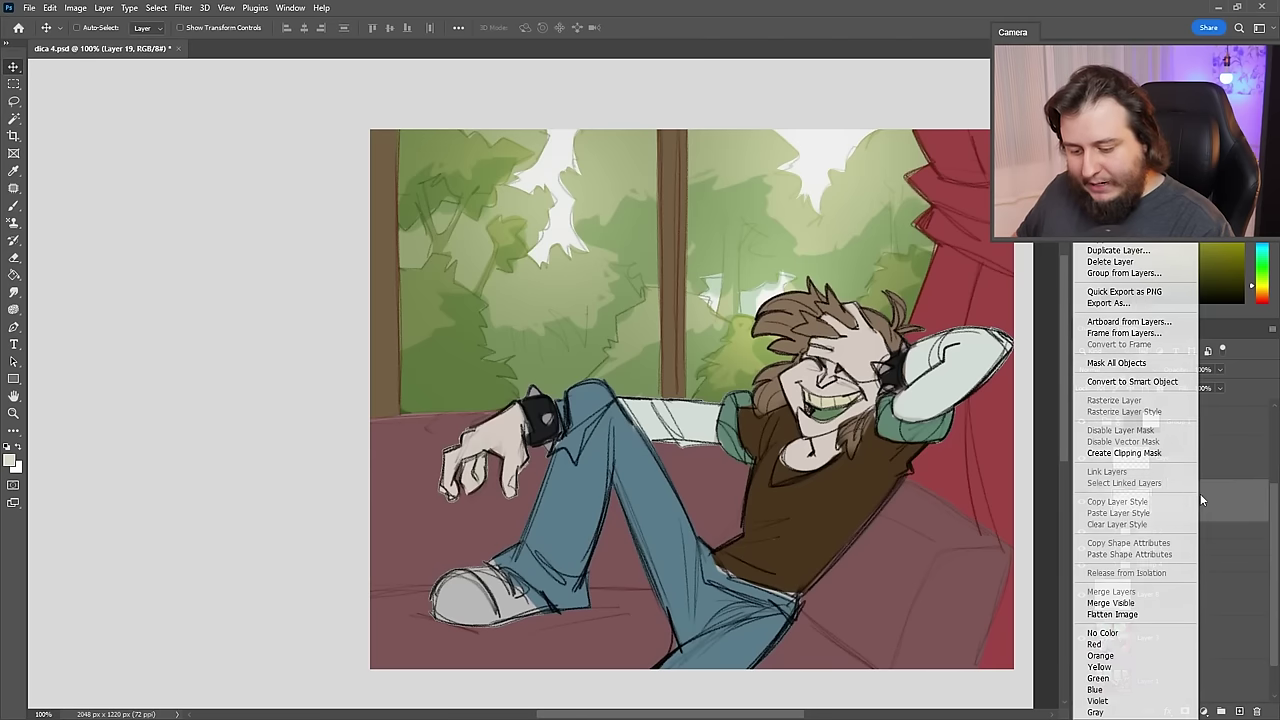
{"action": "key", "text": "Escape"}
{"action": "left_click", "coordinate": [1116, 370]}
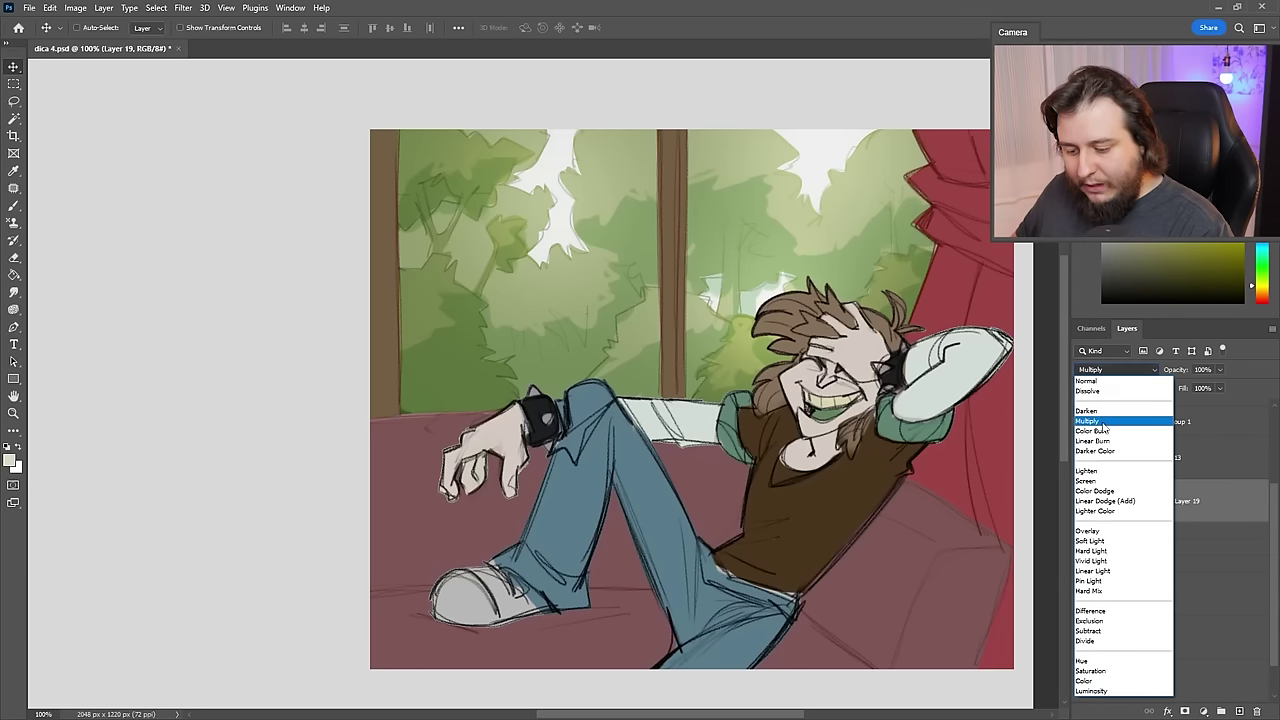
{"action": "left_click", "coordinate": [1103, 421]}
{"action": "key", "text": "x"}
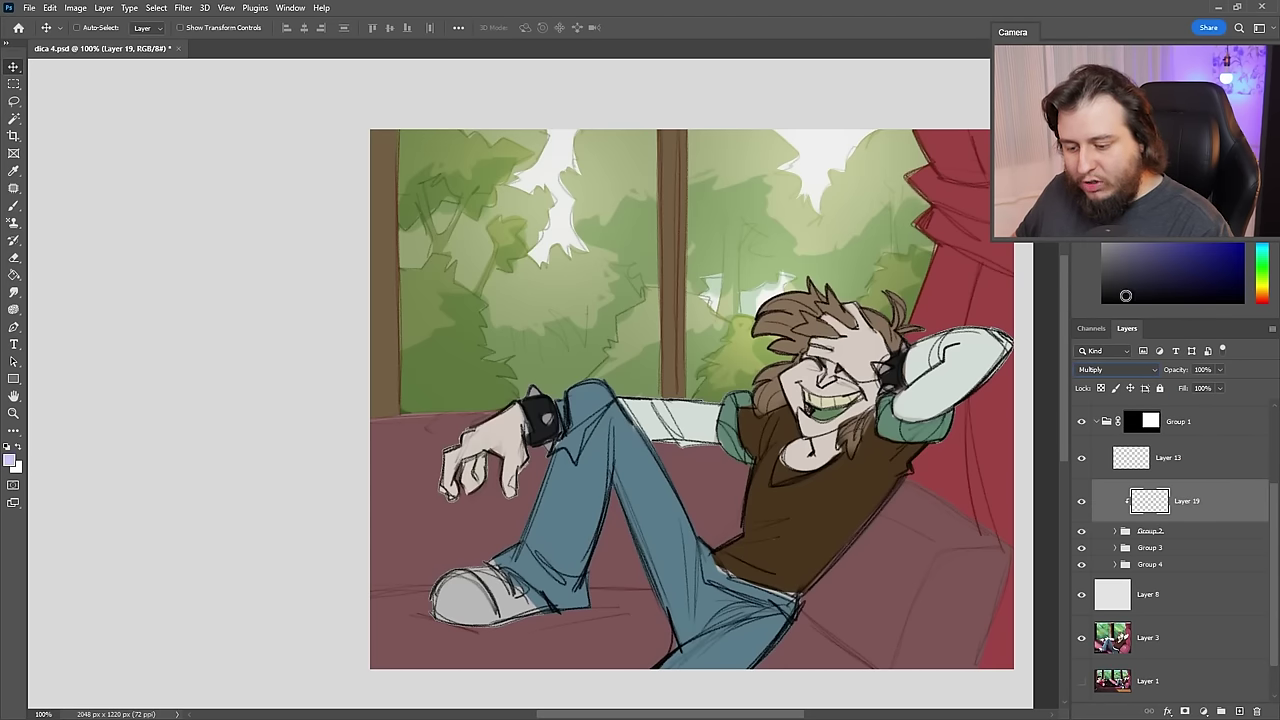
{"action": "left_click", "coordinate": [1116, 372]}
{"action": "key", "text": "Escape"}
{"action": "left_click_drag", "start_coordinate": [1262, 246], "coordinate": [1262, 236]}
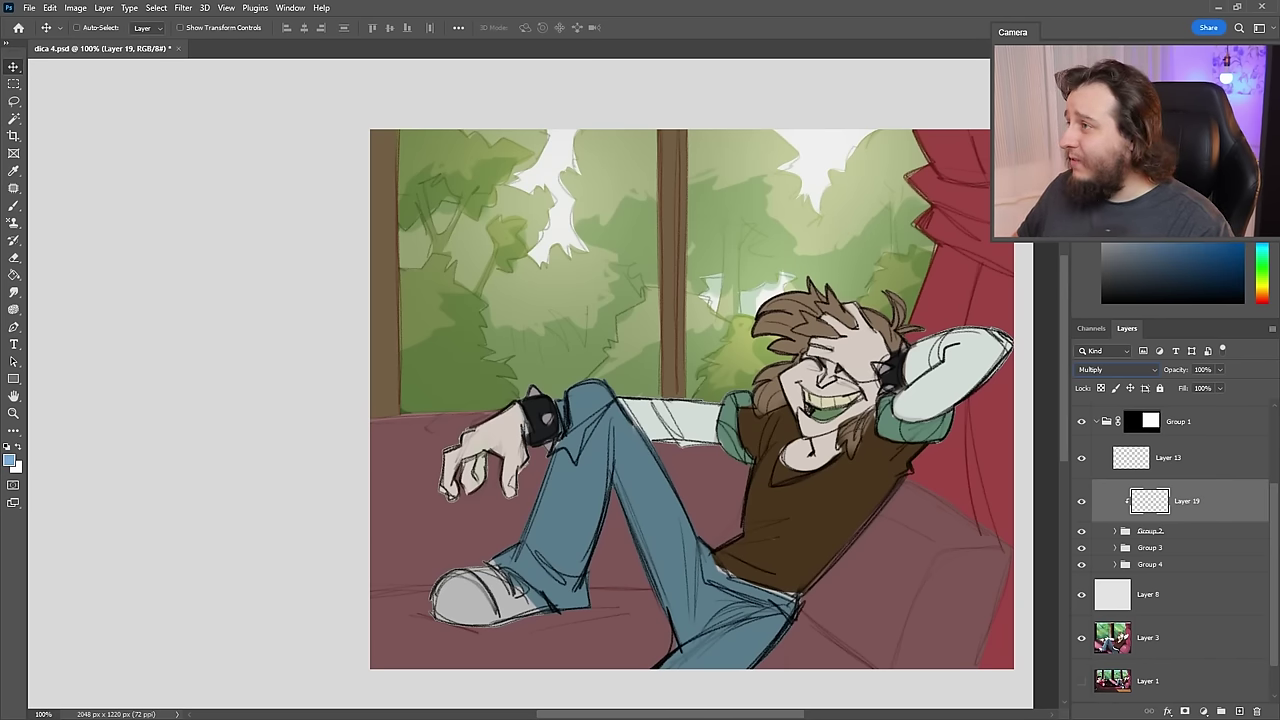
- Duplicate the reference on Layer 3, place the copy to the left of the drawing, and set its opacity to 100%
{"action": "left_click", "coordinate": [1127, 645]}
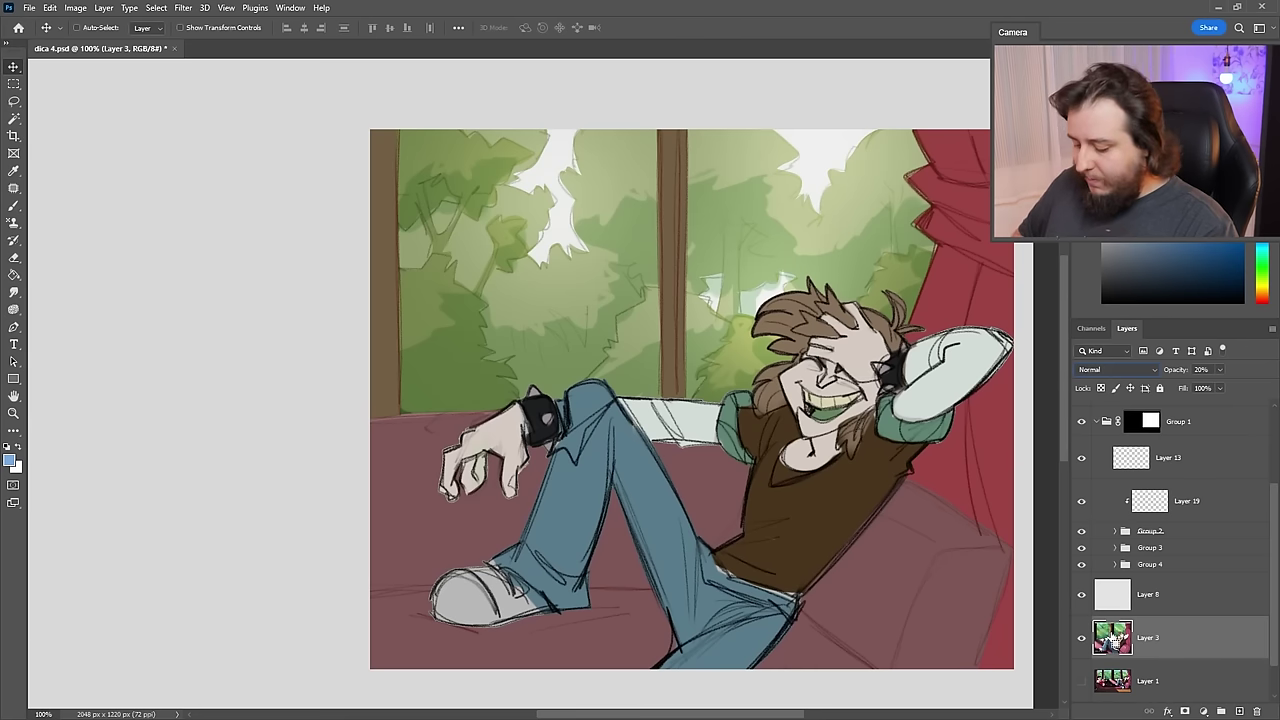
{"action": "key", "text": "ctrl+j"}
{"action": "left_click_drag", "start_coordinate": [937, 424], "coordinate": [336, 381]}
{"action": "left_click", "coordinate": [1219, 369]}
{"action": "left_click_drag", "start_coordinate": [1234, 384], "coordinate": [1275, 385]}
{"action": "left_click_drag", "start_coordinate": [606, 412], "coordinate": [656, 398]}
{"action": "key", "text": "ctrl+space"}
{"action": "key", "text": "ctrl+space"}
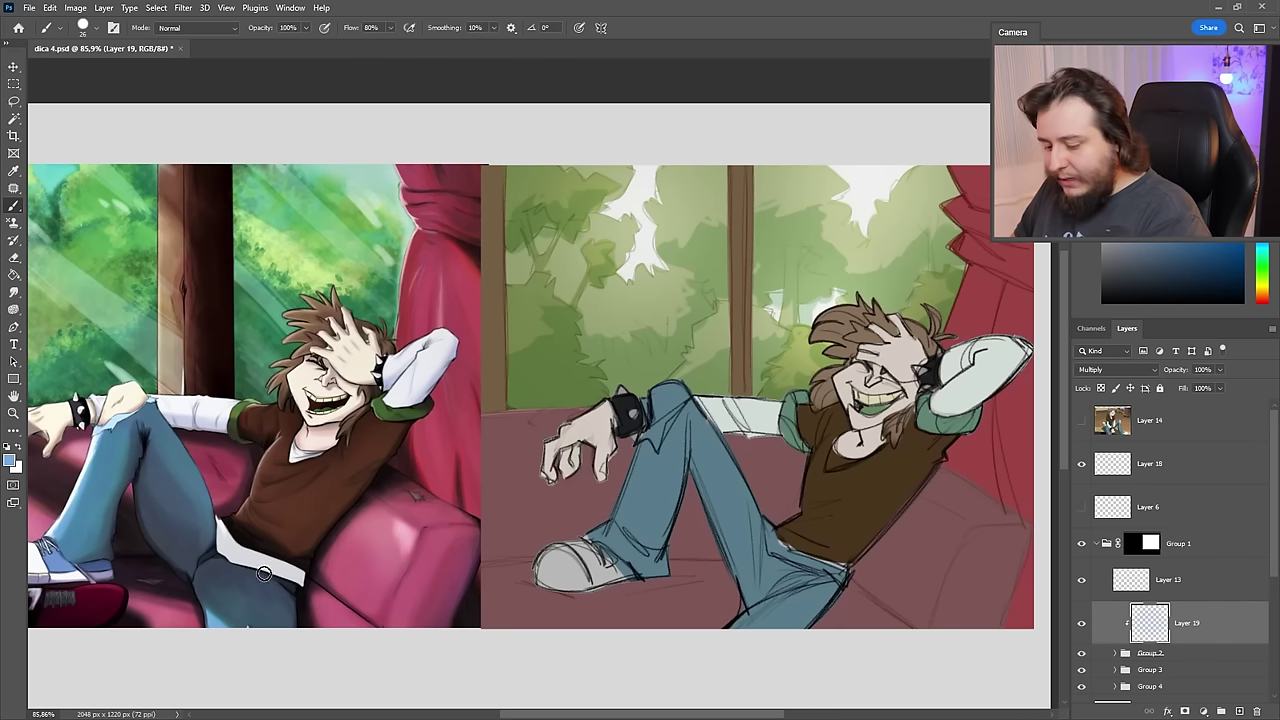
- On Layer 9, paint the shirt hem at the waist and the shoe with the off-white sampled from the sleeve
{"action": "left_click", "coordinate": [756, 410], "text": "ctrl"}
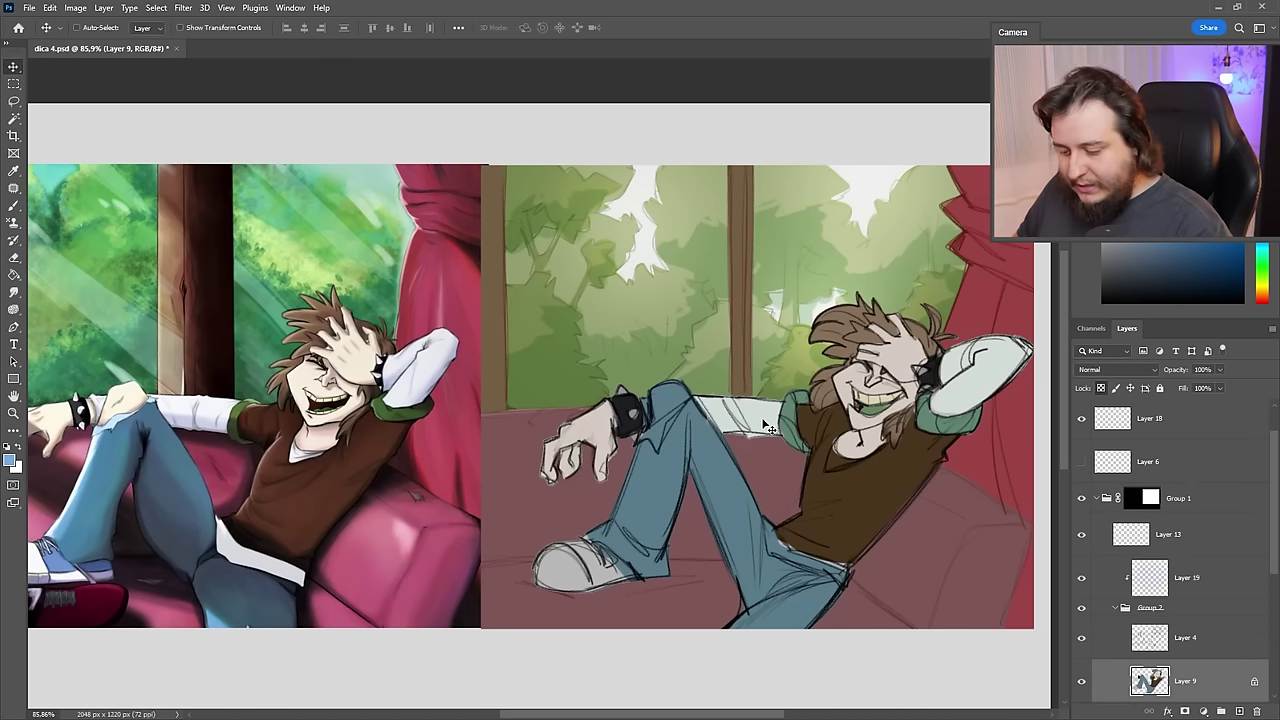
{"action": "left_click", "coordinate": [760, 410], "text": "alt"}
{"action": "left_click_drag", "start_coordinate": [767, 529], "coordinate": [845, 572]}
{"action": "left_click_drag", "start_coordinate": [548, 568], "coordinate": [615, 574]}
{"action": "left_click", "coordinate": [879, 359], "text": "alt"}
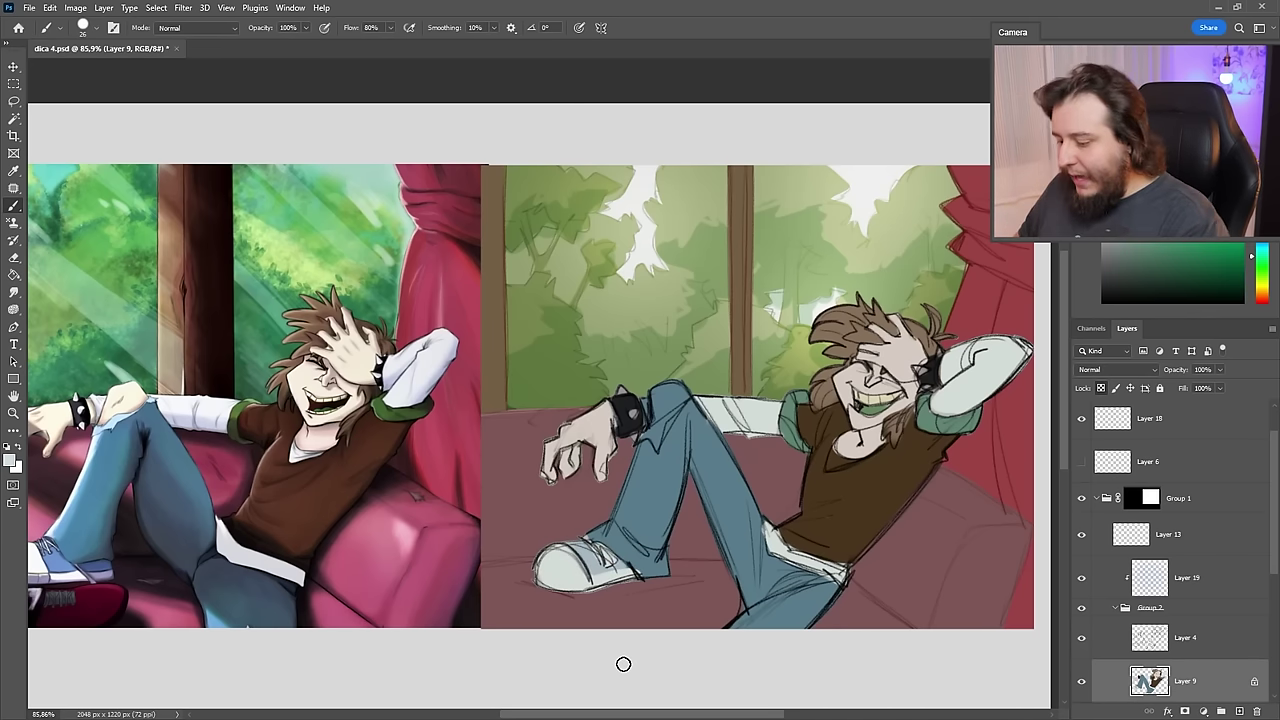
{"action": "left_click", "coordinate": [581, 579], "text": "alt"}
{"action": "mouse_move", "coordinate": [585, 590]}
{"action": "left_mouse_down"}
{"action": "mouse_move", "coordinate": [606, 572]}
{"action": "mouse_move", "coordinate": [630, 582]}
{"action": "left_mouse_up"}
{"action": "left_click", "coordinate": [618, 573], "text": "alt"}
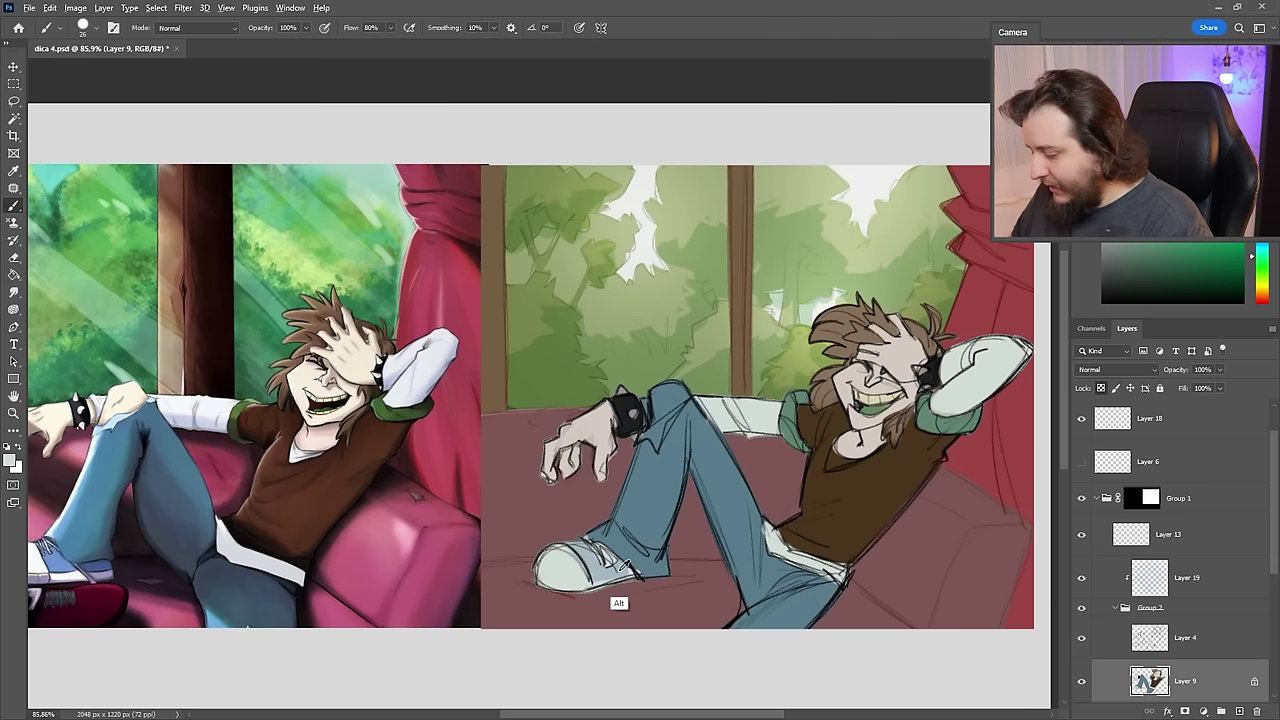
- On Layer 19, test several shading colours with strokes on the character, undo the strokes, and choose a muted warm brown
{"action": "left_click", "coordinate": [850, 398]}
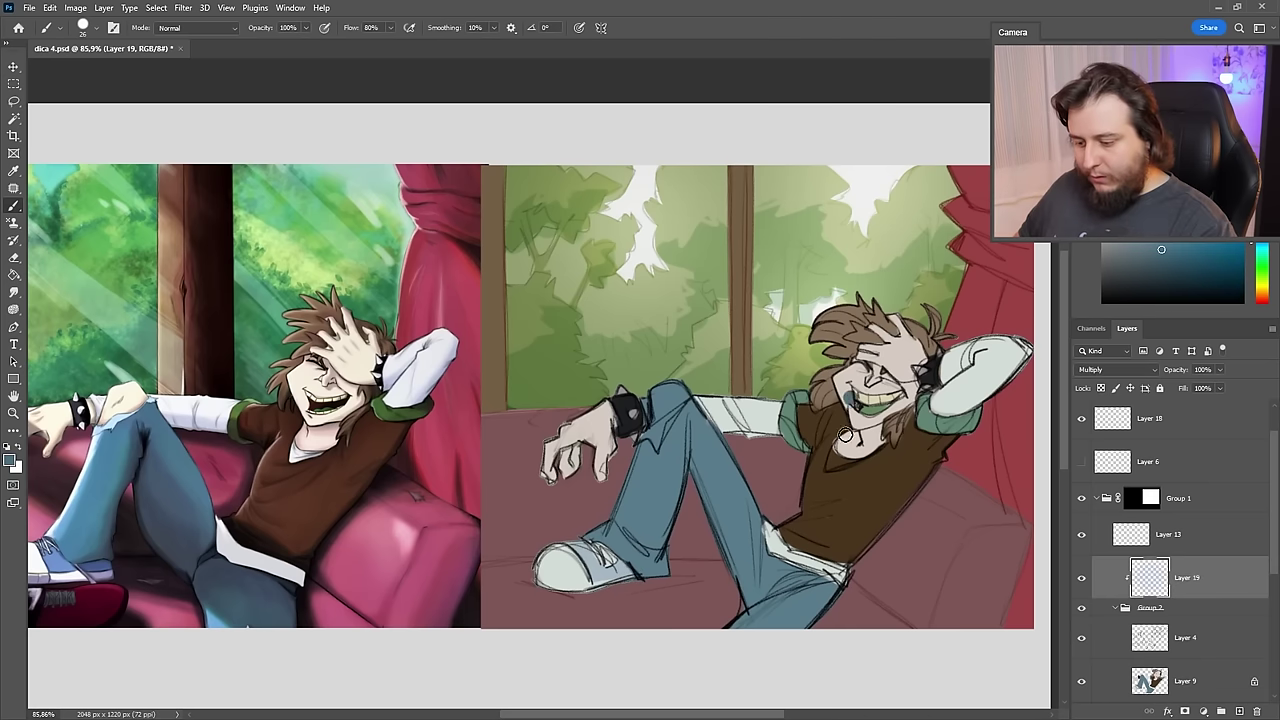
{"action": "left_click_drag", "start_coordinate": [845, 435], "coordinate": [869, 425]}
{"action": "key", "text": "ctrl+z"}
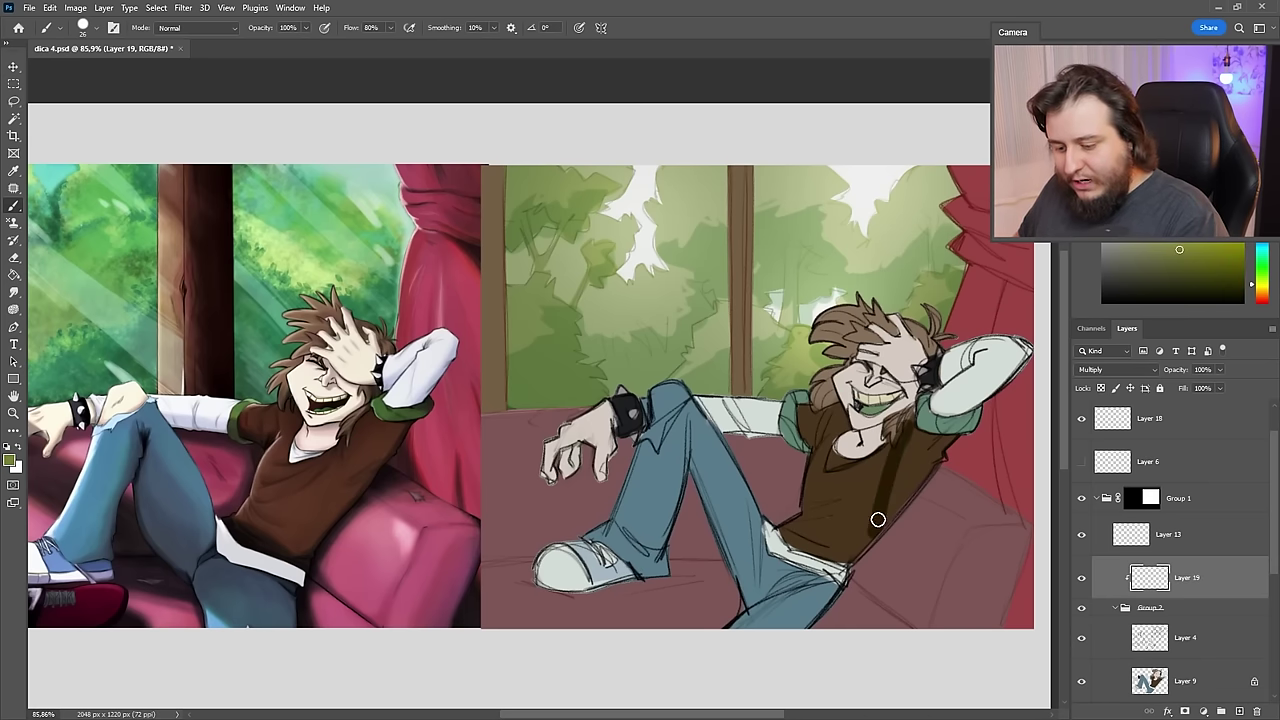
{"action": "left_click_drag", "start_coordinate": [852, 438], "coordinate": [908, 330]}
{"action": "key", "text": "ctrl+z"}
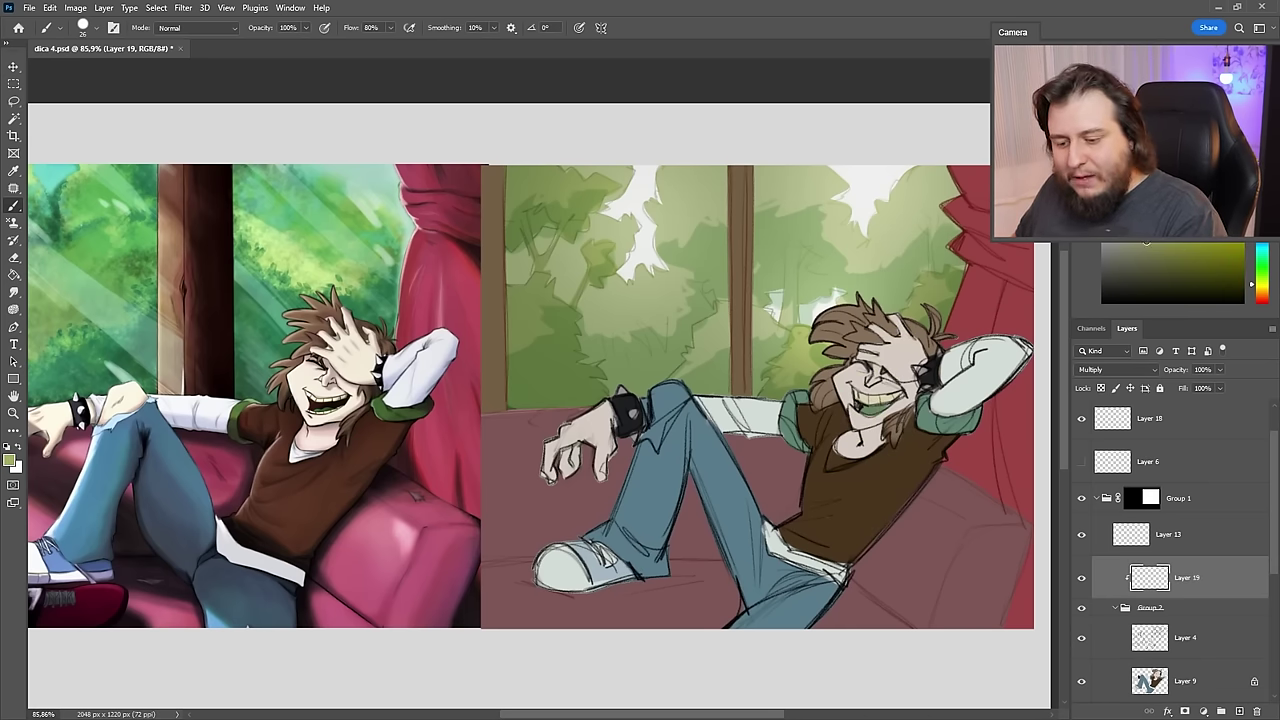
{"action": "mouse_move", "coordinate": [873, 432]}
{"action": "left_mouse_down"}
{"action": "mouse_move", "coordinate": [900, 384]}
{"action": "mouse_move", "coordinate": [866, 448]}
{"action": "mouse_move", "coordinate": [902, 384]}
{"action": "mouse_move", "coordinate": [854, 464]}
{"action": "left_mouse_up"}
{"action": "key", "text": "ctrl+z"}
{"action": "left_click", "coordinate": [1124, 254]}
{"action": "key", "text": "ctrl+z"}
{"action": "left_click", "coordinate": [1264, 295]}
{"action": "key", "text": "ctrl+z"}
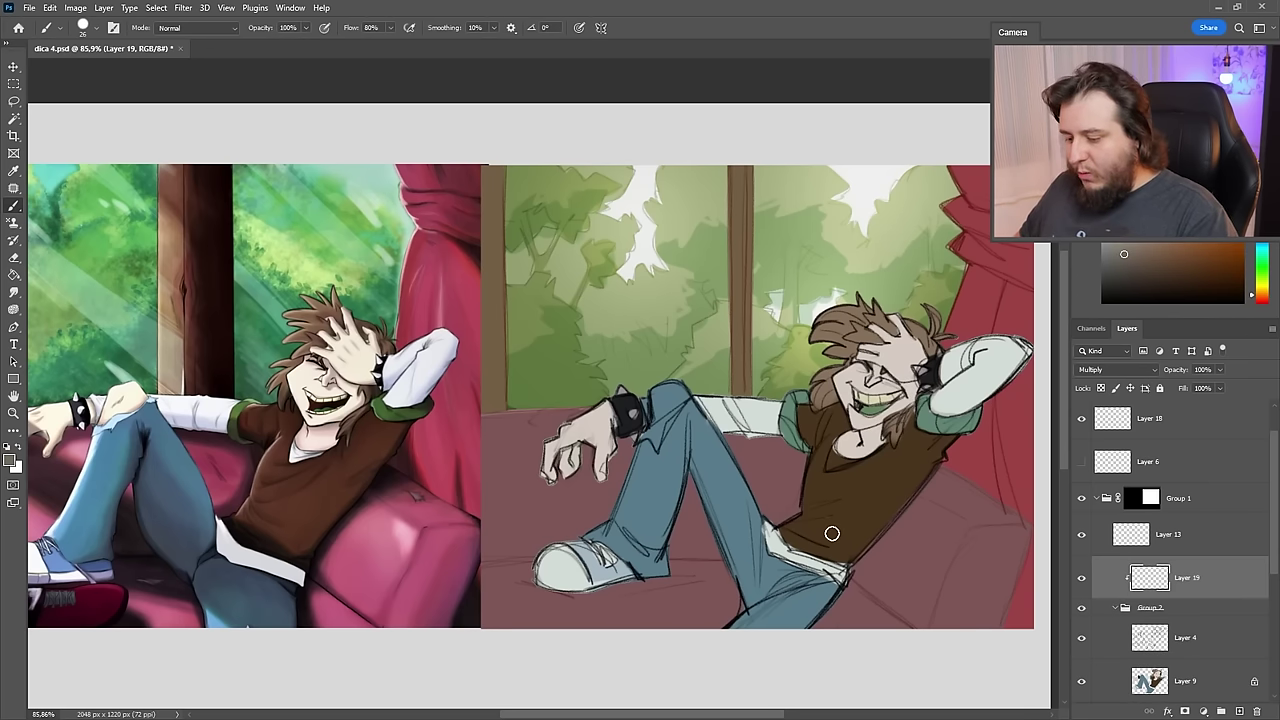
- Set the brush size to 14 px and paint a shadow edge along the back side of the brown shirt
{"action": "right_click", "coordinate": [842, 465]}
{"action": "left_click", "coordinate": [916, 206]}
{"action": "left_click", "coordinate": [912, 128]}
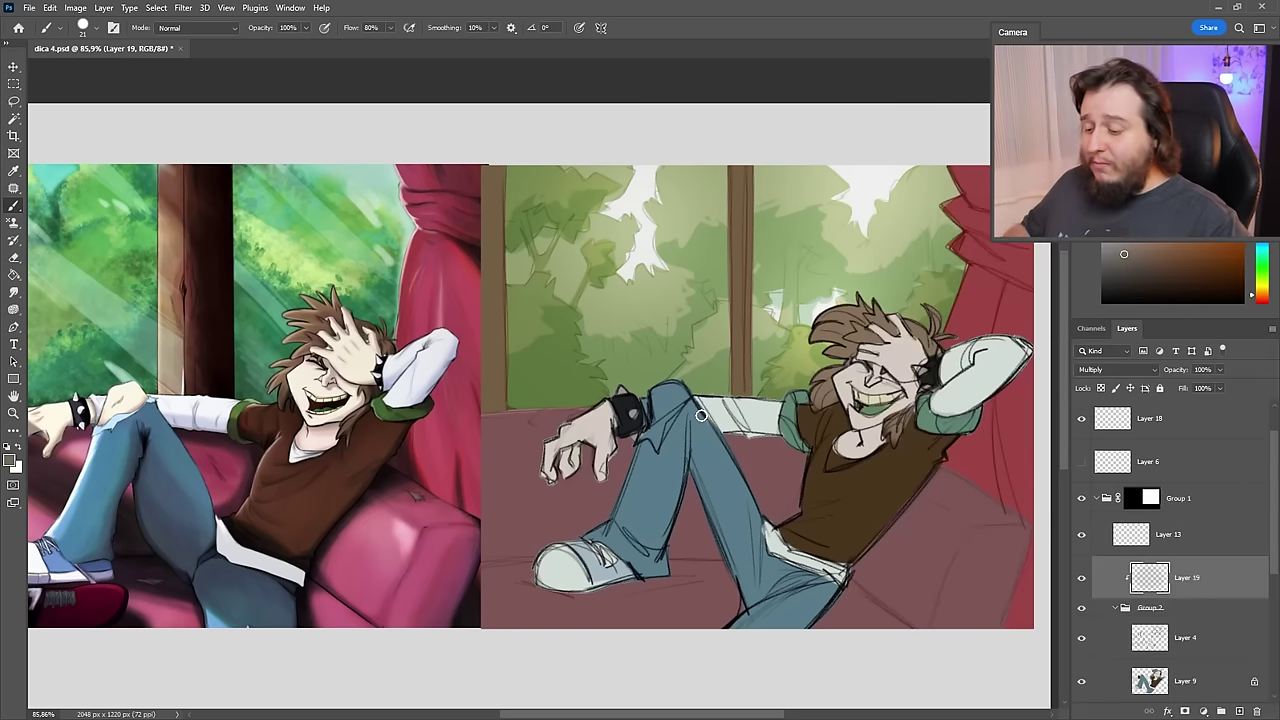
{"action": "right_click", "coordinate": [844, 335]}
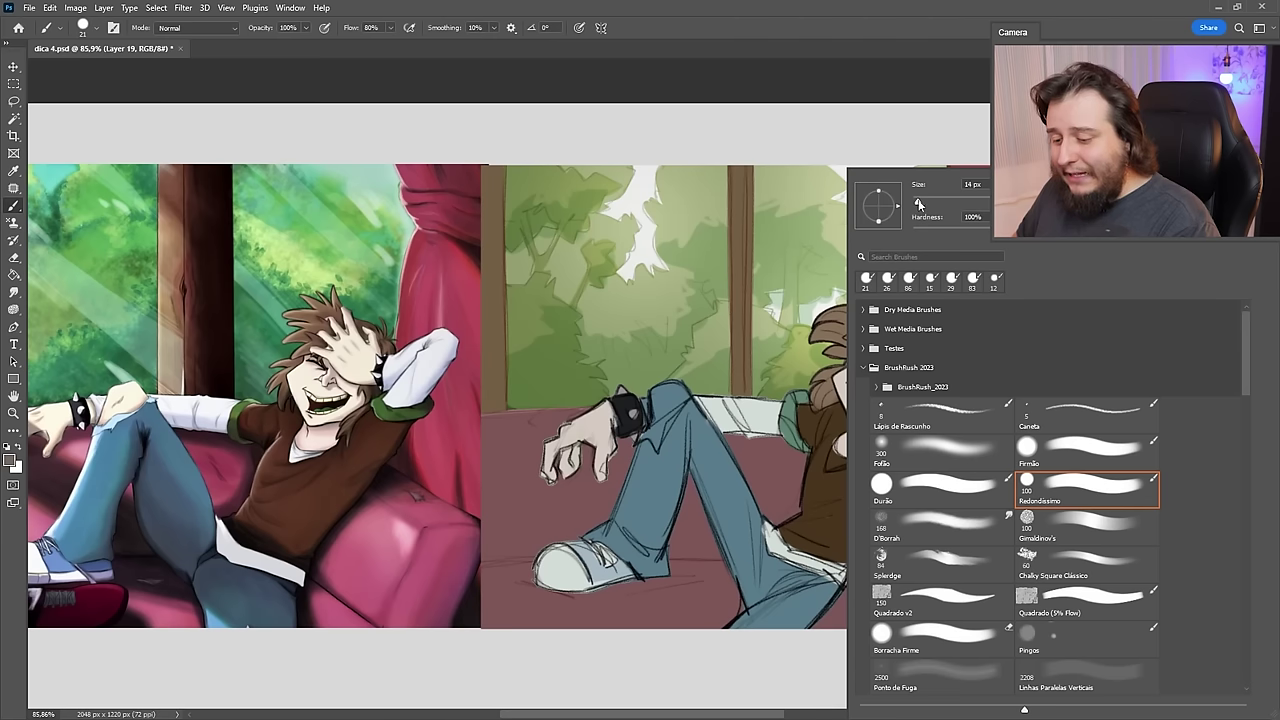
{"action": "key", "text": "Return"}
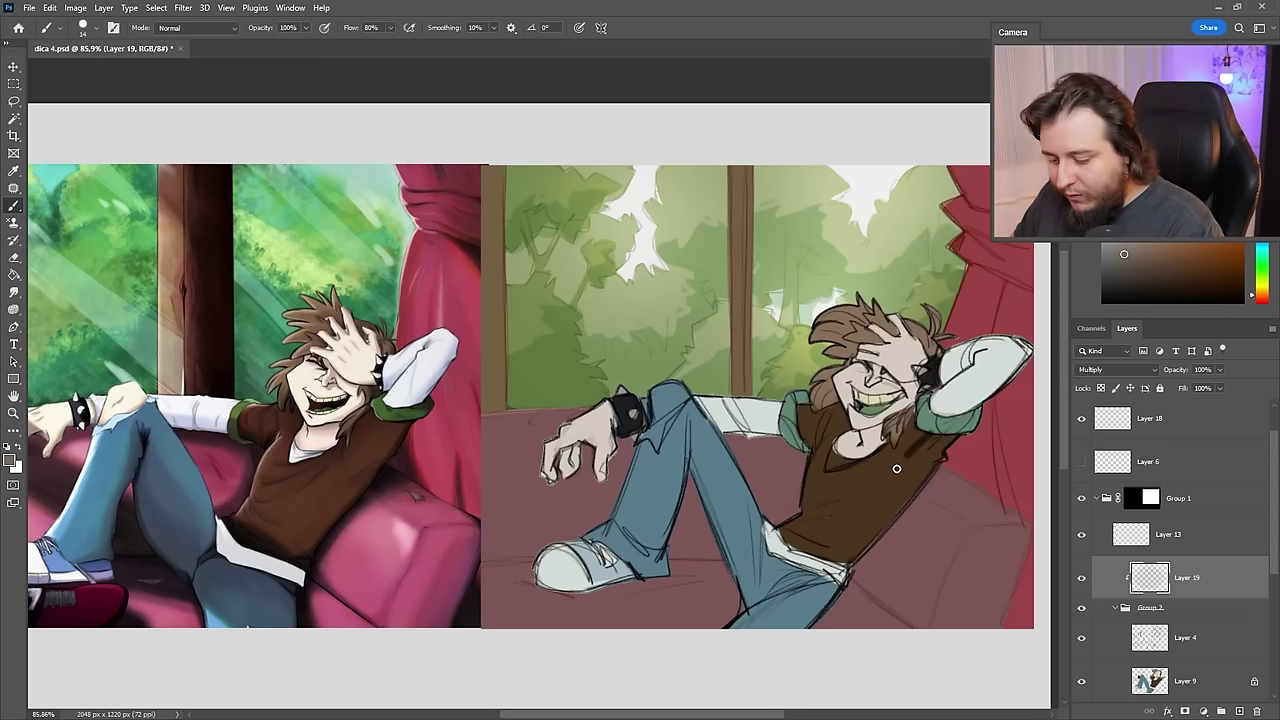
{"action": "mouse_move", "coordinate": [897, 469]}
{"action": "left_mouse_down"}
{"action": "mouse_move", "coordinate": [818, 551]}
{"action": "mouse_move", "coordinate": [851, 576]}
{"action": "mouse_move", "coordinate": [819, 555]}
{"action": "mouse_move", "coordinate": [921, 453]}
{"action": "left_mouse_up"}
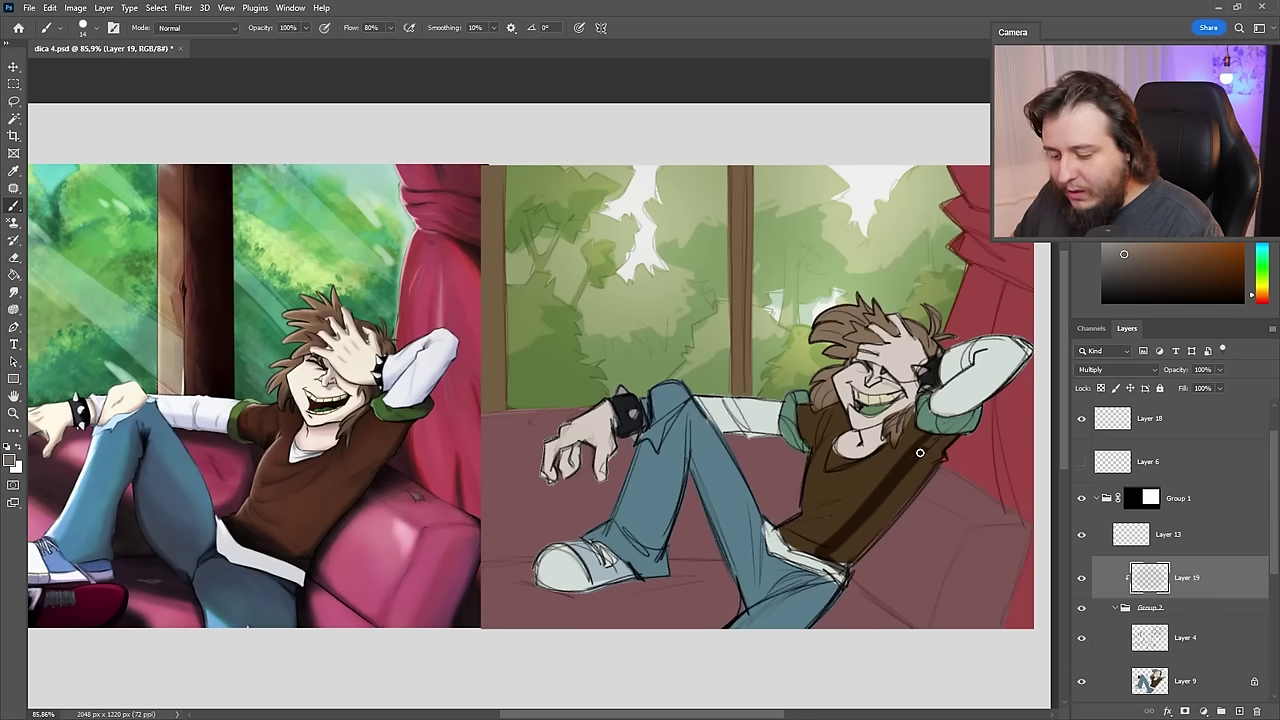
- Set the brush size to 37 px and fill the shadow on the shirt's back, the raised arm's underside and the hip
{"action": "right_click", "coordinate": [884, 497]}
{"action": "left_click", "coordinate": [931, 201]}
{"action": "key", "text": "Return"}
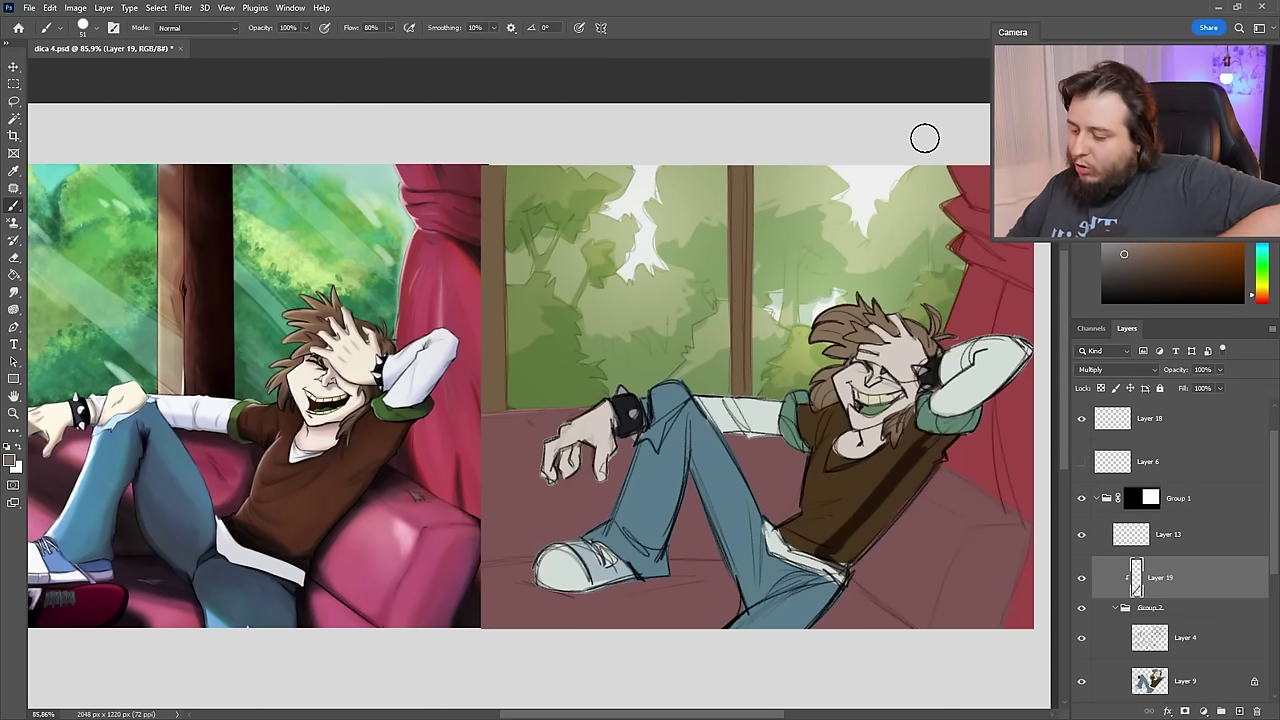
{"action": "left_click", "coordinate": [1160, 670]}
{"action": "key", "text": "x"}
{"action": "right_click", "coordinate": [763, 420], "text": "alt"}
{"action": "left_click", "coordinate": [834, 452], "text": "alt"}
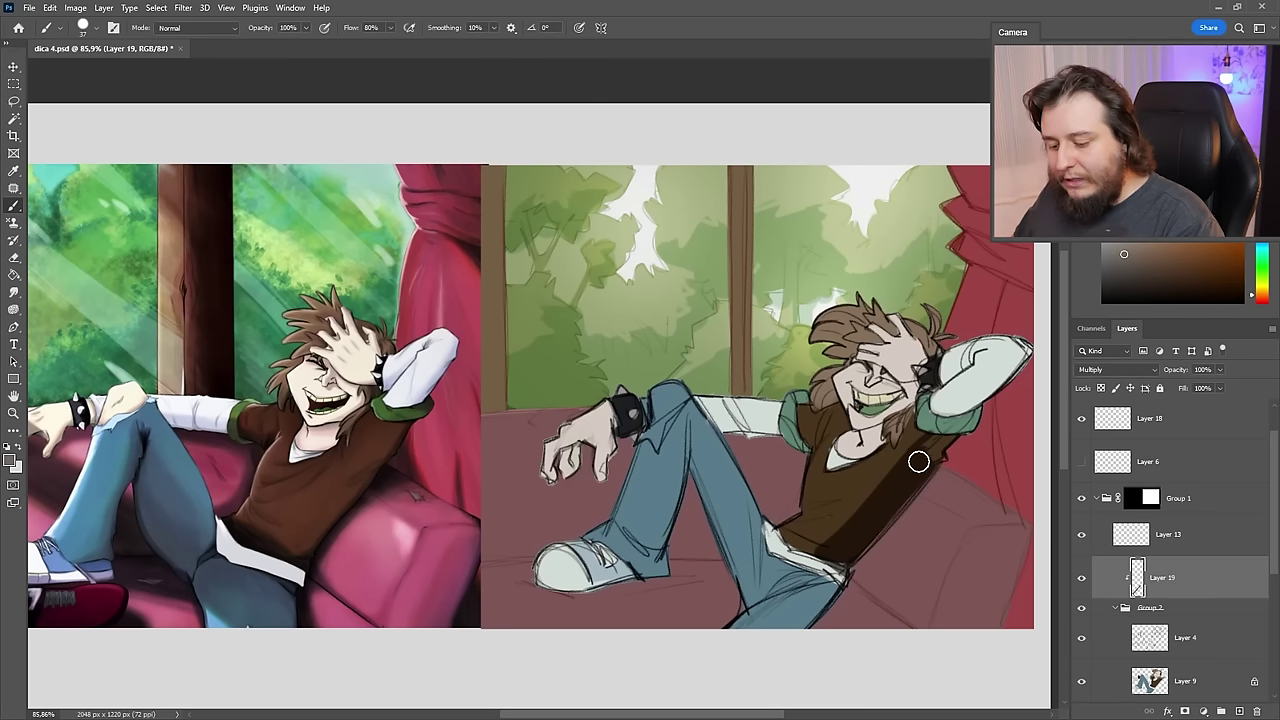
{"action": "mouse_move", "coordinate": [920, 463]}
{"action": "left_mouse_down"}
{"action": "mouse_move", "coordinate": [1008, 360]}
{"action": "mouse_move", "coordinate": [962, 420]}
{"action": "mouse_move", "coordinate": [1014, 368]}
{"action": "mouse_move", "coordinate": [997, 391]}
{"action": "mouse_move", "coordinate": [946, 430]}
{"action": "left_mouse_up"}
{"action": "mouse_move", "coordinate": [822, 570]}
{"action": "left_mouse_down"}
{"action": "mouse_move", "coordinate": [783, 634]}
{"action": "mouse_move", "coordinate": [820, 586]}
{"action": "left_mouse_up"}
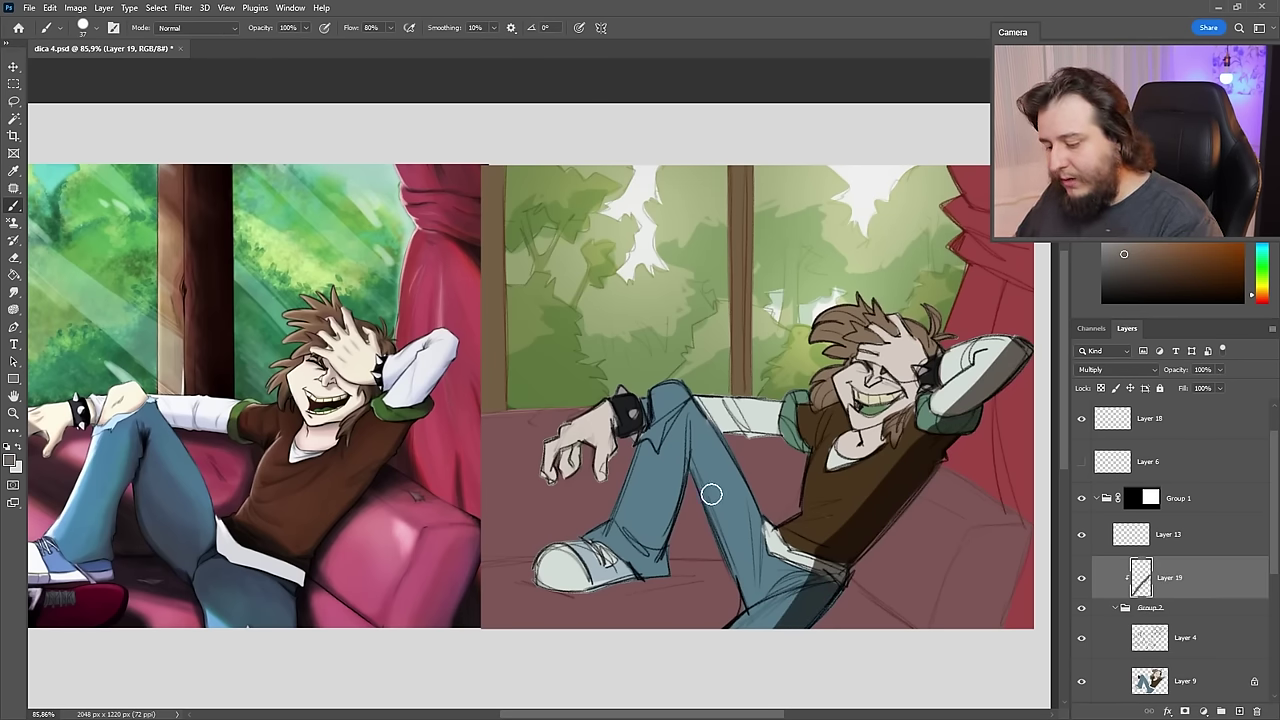
- Shade the bent leg's lower part and the shoe, and cover the other thigh and the waist with shadow
{"action": "mouse_move", "coordinate": [671, 457]}
{"action": "left_mouse_down"}
{"action": "mouse_move", "coordinate": [663, 583]}
{"action": "mouse_move", "coordinate": [667, 551]}
{"action": "mouse_move", "coordinate": [654, 571]}
{"action": "mouse_move", "coordinate": [559, 585]}
{"action": "mouse_move", "coordinate": [654, 572]}
{"action": "left_mouse_up"}
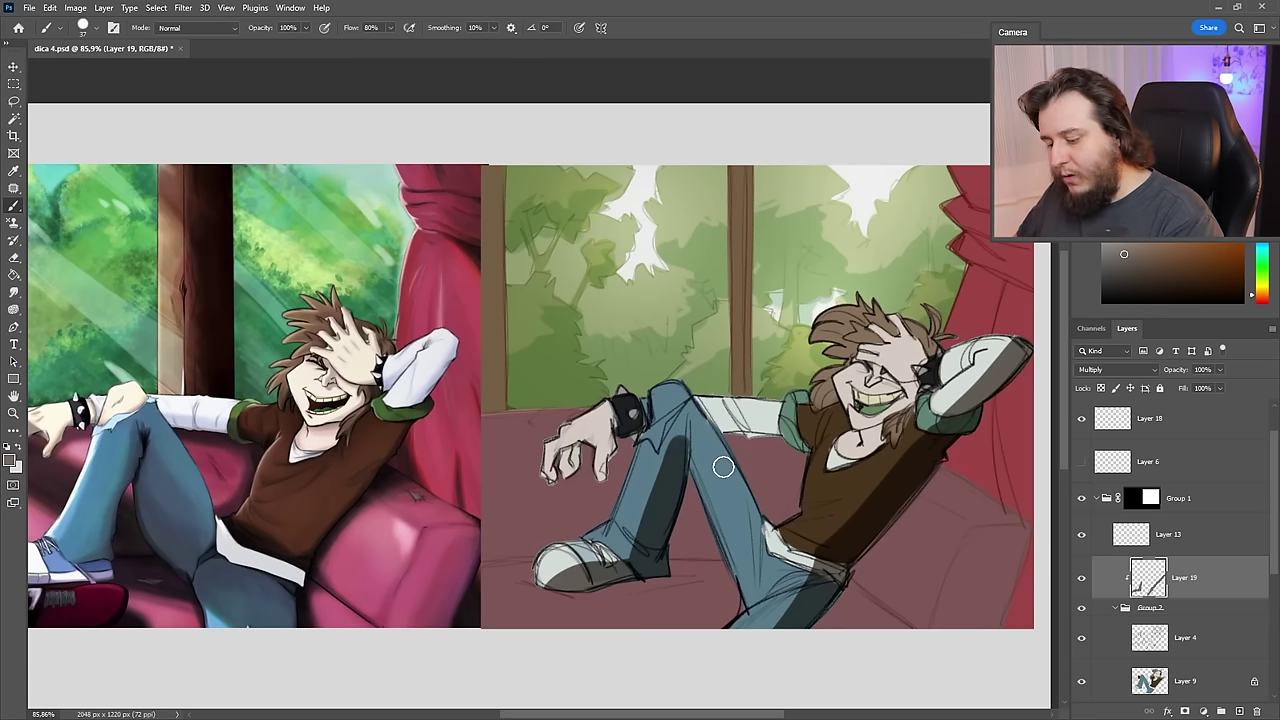
{"action": "left_click_drag", "start_coordinate": [684, 449], "coordinate": [724, 547]}
{"action": "key", "text": "ctrl+z"}
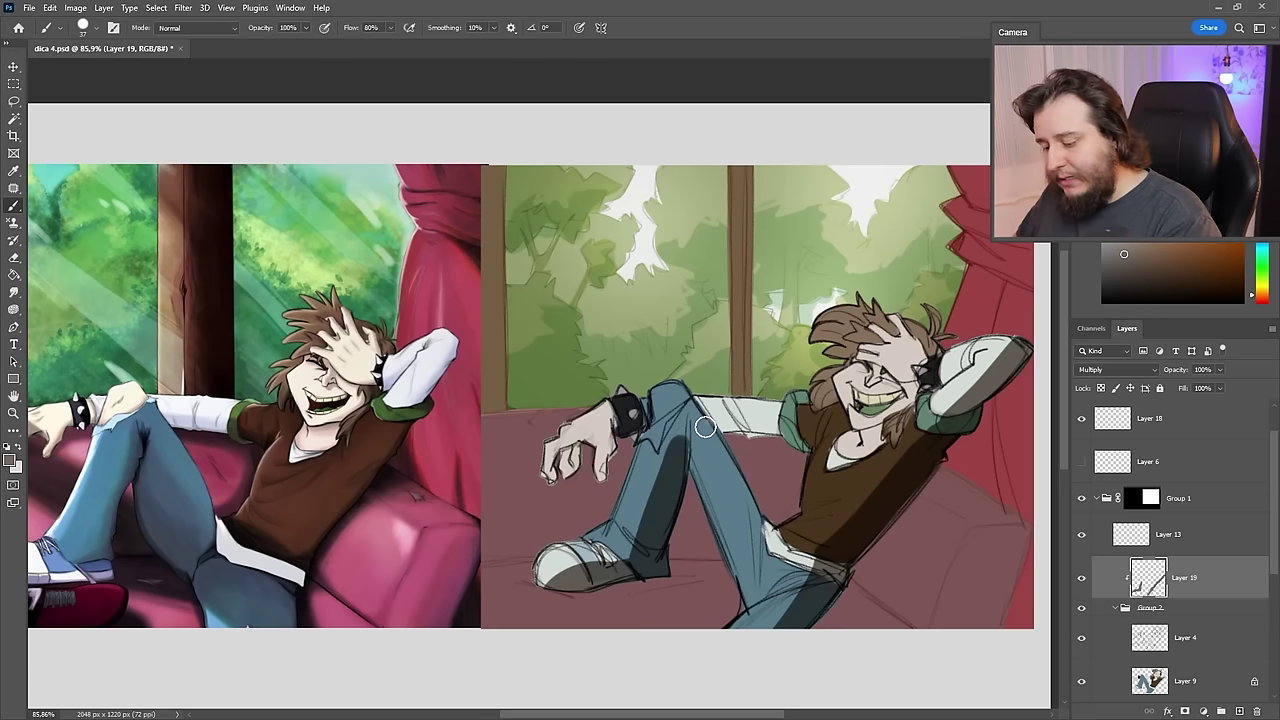
{"action": "mouse_move", "coordinate": [705, 427]}
{"action": "left_mouse_down"}
{"action": "mouse_move", "coordinate": [761, 542]}
{"action": "mouse_move", "coordinate": [690, 418]}
{"action": "mouse_move", "coordinate": [747, 548]}
{"action": "mouse_move", "coordinate": [712, 526]}
{"action": "mouse_move", "coordinate": [721, 506]}
{"action": "mouse_move", "coordinate": [746, 570]}
{"action": "mouse_move", "coordinate": [756, 556]}
{"action": "mouse_move", "coordinate": [753, 593]}
{"action": "mouse_move", "coordinate": [788, 606]}
{"action": "mouse_move", "coordinate": [738, 590]}
{"action": "mouse_move", "coordinate": [778, 606]}
{"action": "mouse_move", "coordinate": [777, 511]}
{"action": "mouse_move", "coordinate": [762, 530]}
{"action": "mouse_move", "coordinate": [797, 574]}
{"action": "mouse_move", "coordinate": [841, 574]}
{"action": "mouse_move", "coordinate": [760, 530]}
{"action": "mouse_move", "coordinate": [819, 587]}
{"action": "mouse_move", "coordinate": [783, 540]}
{"action": "mouse_move", "coordinate": [870, 591]}
{"action": "mouse_move", "coordinate": [859, 631]}
{"action": "left_mouse_up"}
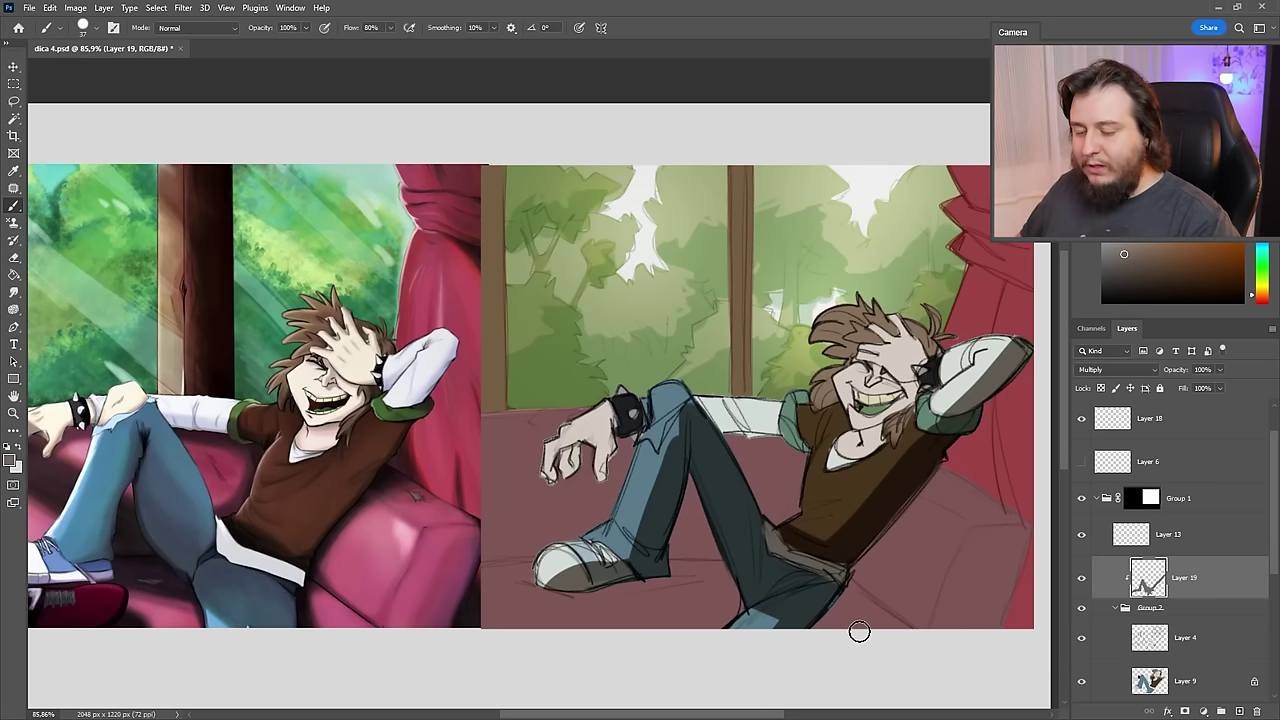
- Set the brush size to 15 px and paint the bare knee in skin tone on Layer 9
{"action": "right_click", "coordinate": [859, 631]}
{"action": "left_click_drag", "start_coordinate": [942, 205], "coordinate": [919, 203]}
{"action": "key", "text": "Return"}
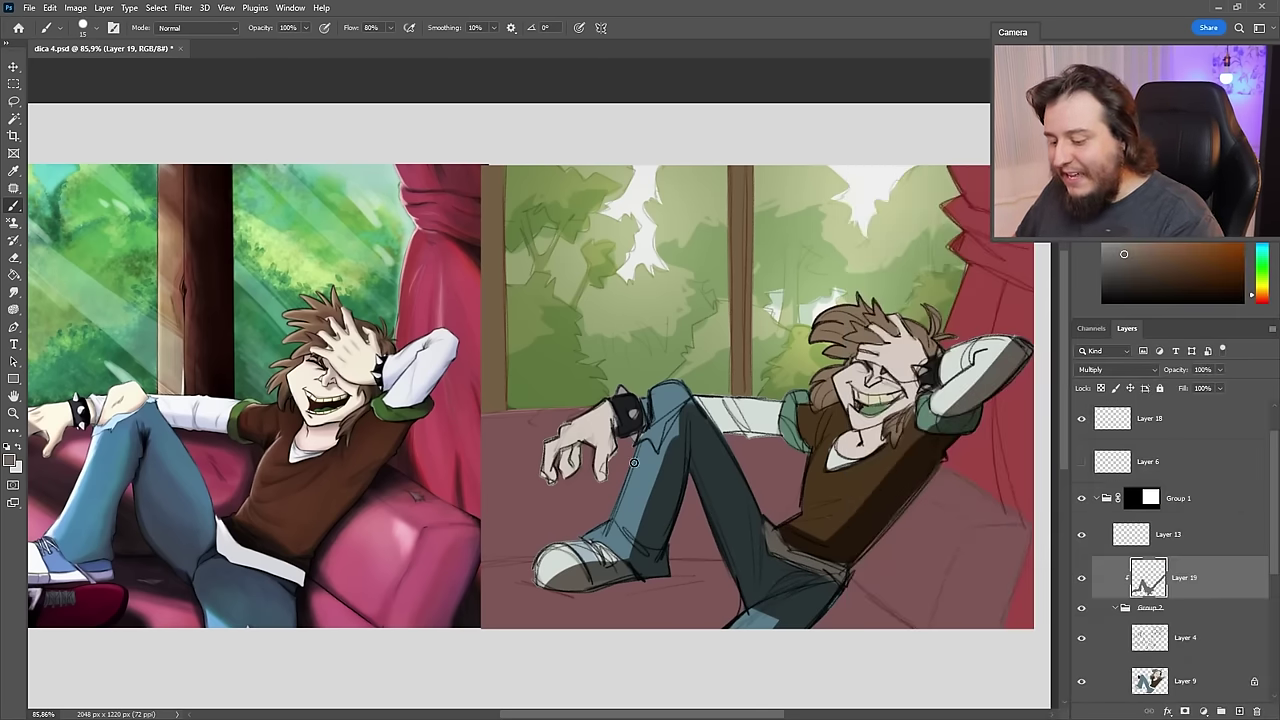
{"action": "left_click_drag", "start_coordinate": [678, 418], "coordinate": [669, 455]}
{"action": "left_click", "coordinate": [1185, 681]}
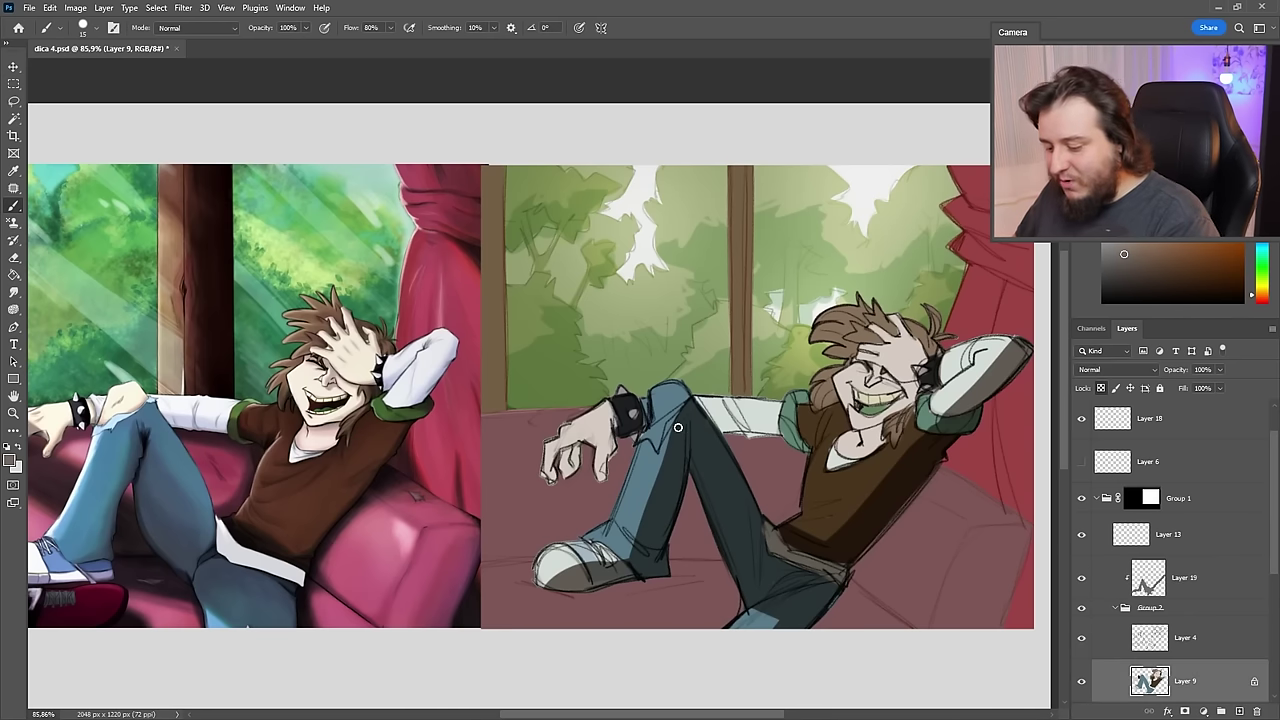
{"action": "key", "text": "x"}
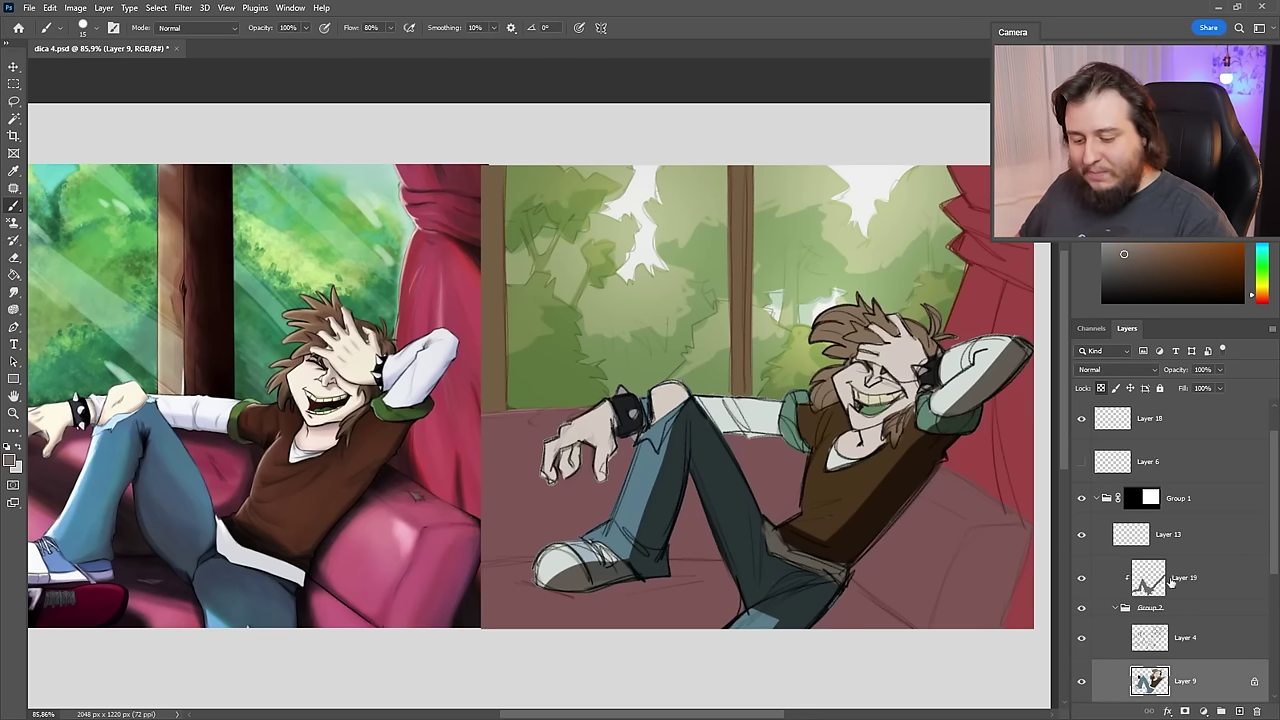
- On Layer 19, shade the hanging hand, its wristband, the outstretched sleeve and green cuff, and the shirt's shoulder
{"action": "left_click", "coordinate": [1171, 583]}
{"action": "left_click_drag", "start_coordinate": [640, 409], "coordinate": [610, 460]}
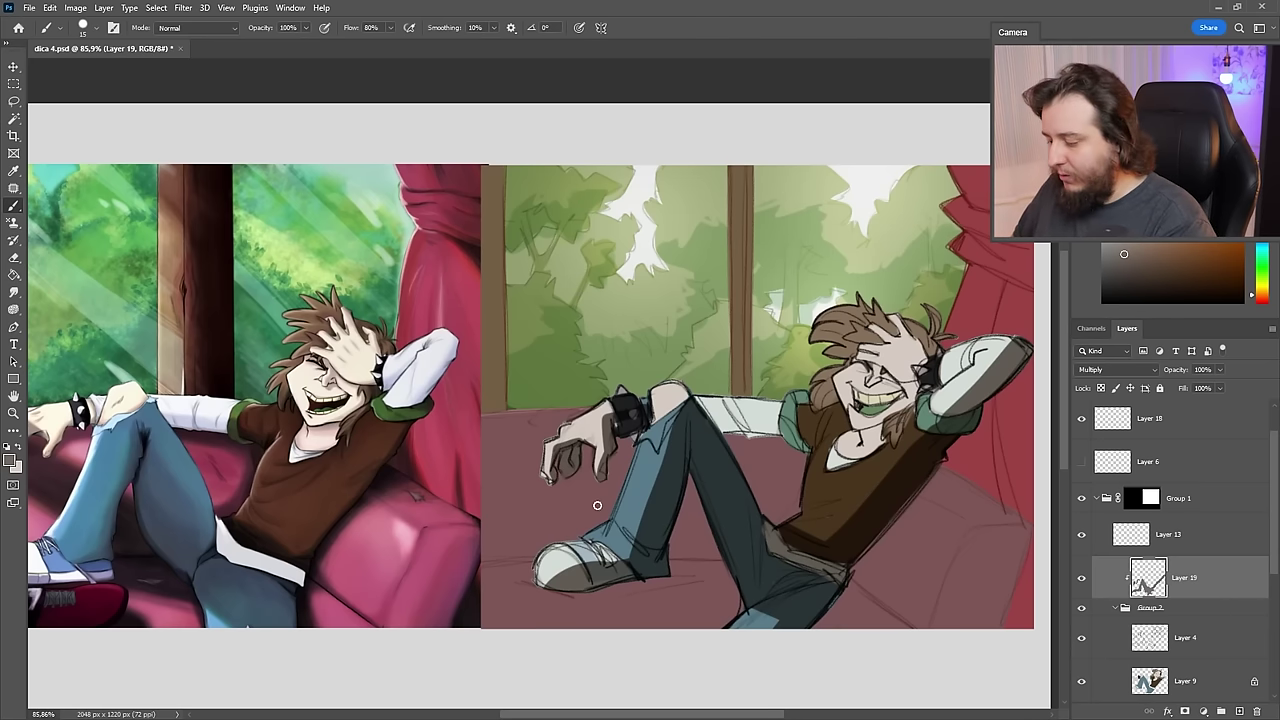
{"action": "mouse_move", "coordinate": [726, 408]}
{"action": "left_mouse_down"}
{"action": "mouse_move", "coordinate": [752, 443]}
{"action": "mouse_move", "coordinate": [750, 423]}
{"action": "mouse_move", "coordinate": [763, 434]}
{"action": "mouse_move", "coordinate": [798, 422]}
{"action": "mouse_move", "coordinate": [804, 400]}
{"action": "mouse_move", "coordinate": [807, 445]}
{"action": "mouse_move", "coordinate": [838, 411]}
{"action": "left_mouse_up"}
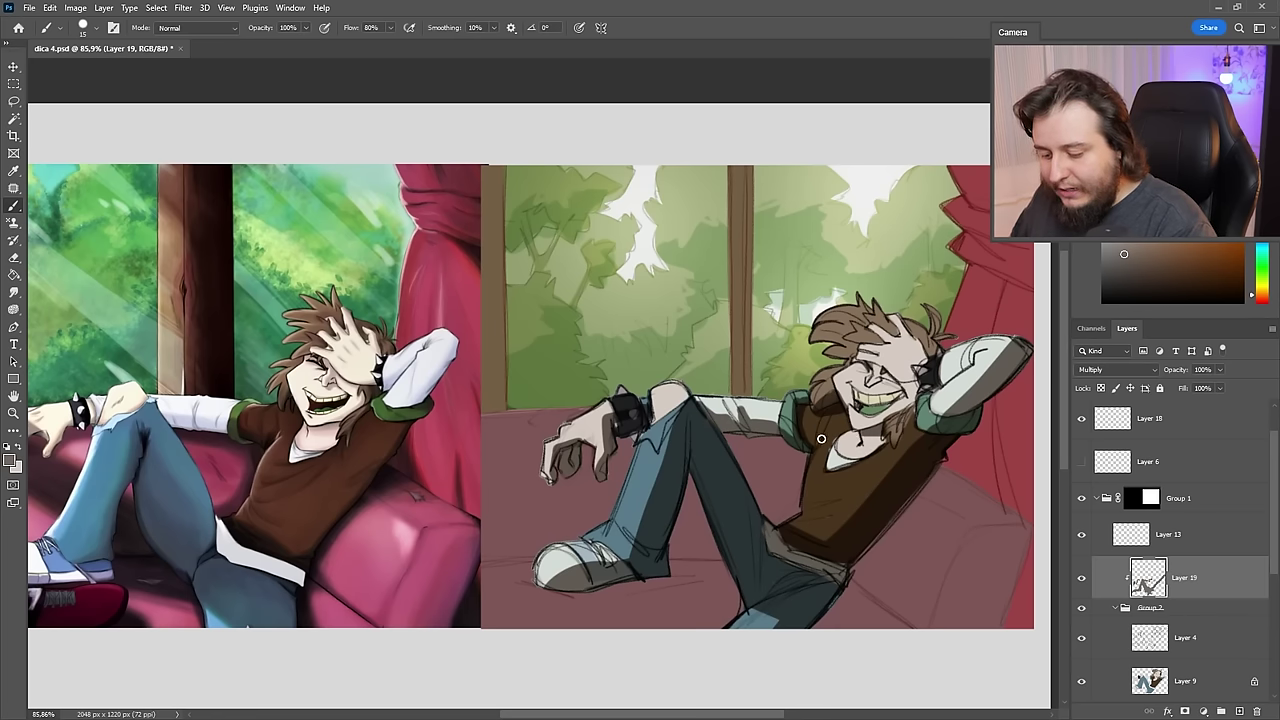
{"action": "left_click_drag", "start_coordinate": [821, 439], "coordinate": [814, 418]}
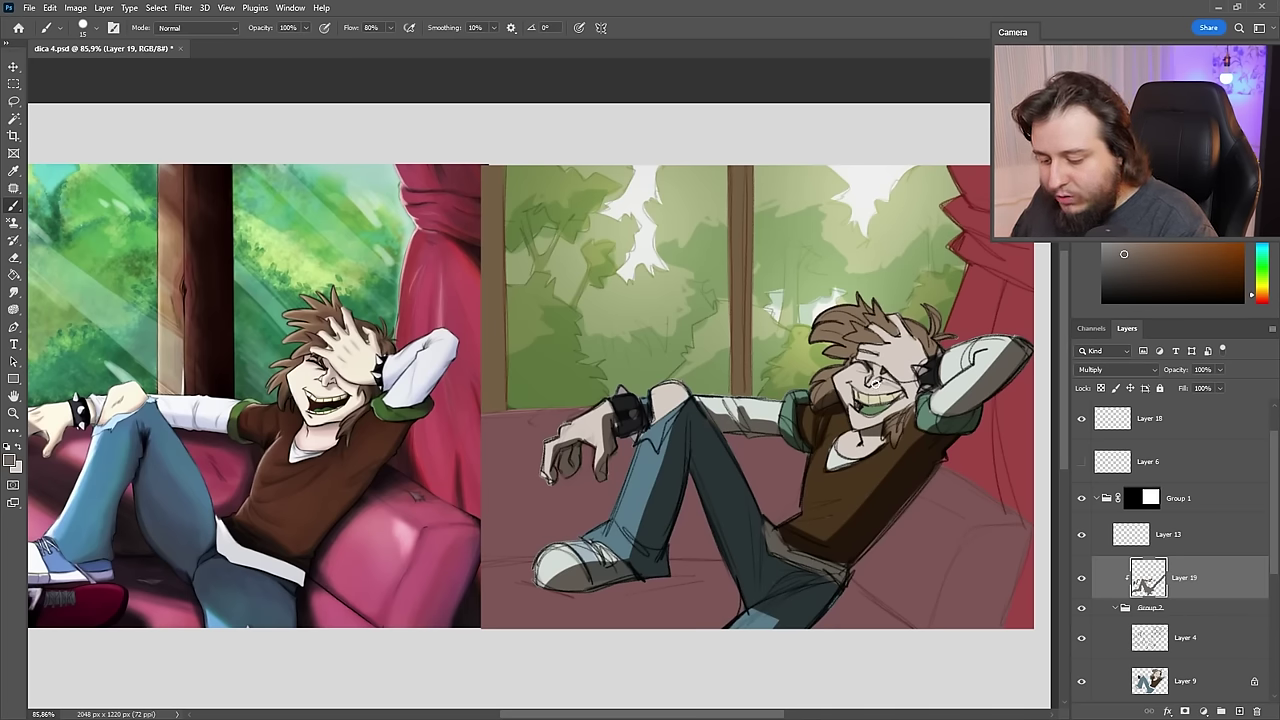
- Set the brush size to 10 px and shade the face, the hair and the hand covering the eyes
{"action": "right_click", "coordinate": [898, 394]}
{"action": "left_click_drag", "start_coordinate": [928, 208], "coordinate": [918, 205]}
{"action": "left_click", "coordinate": [917, 146]}
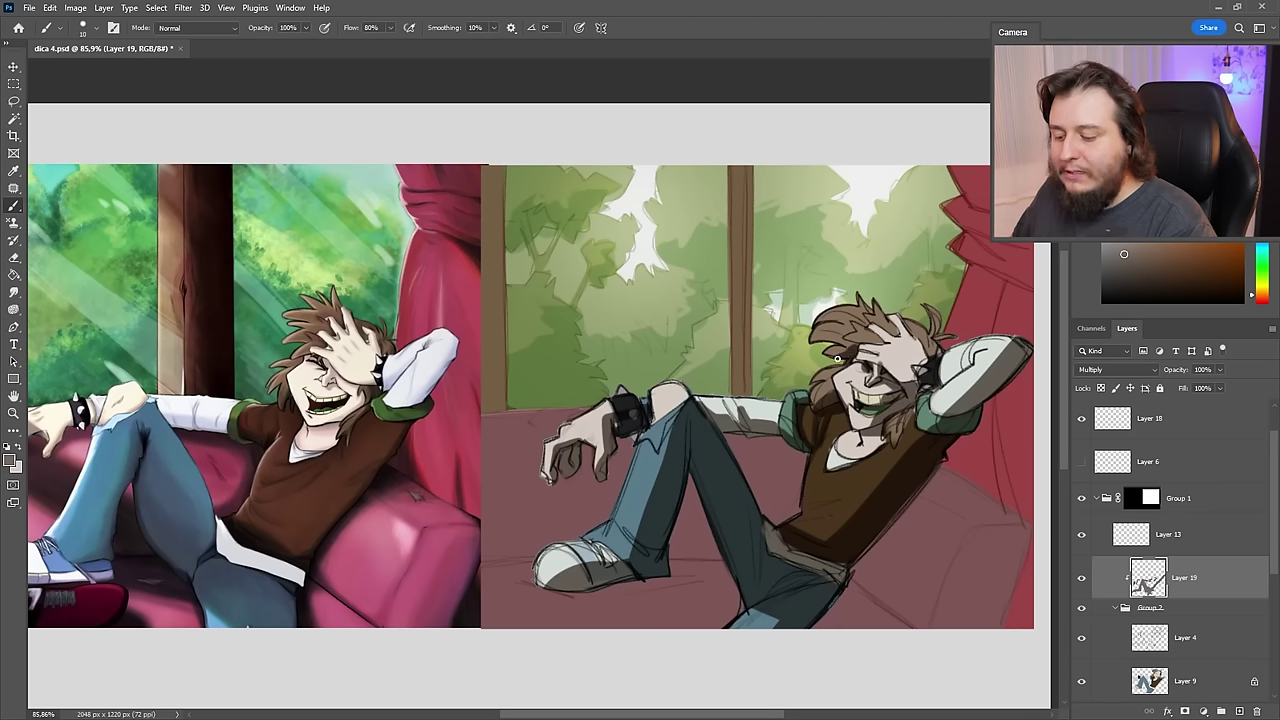
{"action": "left_click_drag", "start_coordinate": [838, 359], "coordinate": [886, 332]}
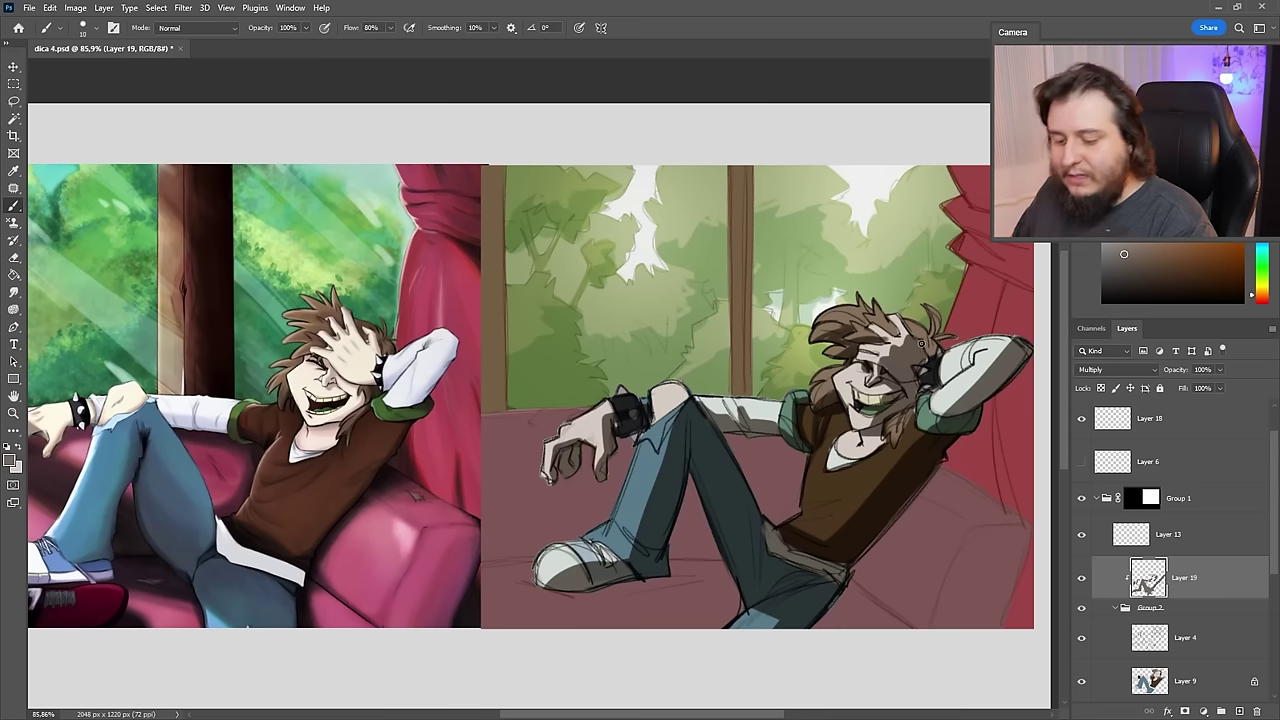
- With the brush at 10 px, refine the shadows on the raised hand's fingers and sleeve, and shade the knee and jeans folds
{"action": "right_click", "coordinate": [932, 115]}
{"action": "right_click", "coordinate": [866, 315]}
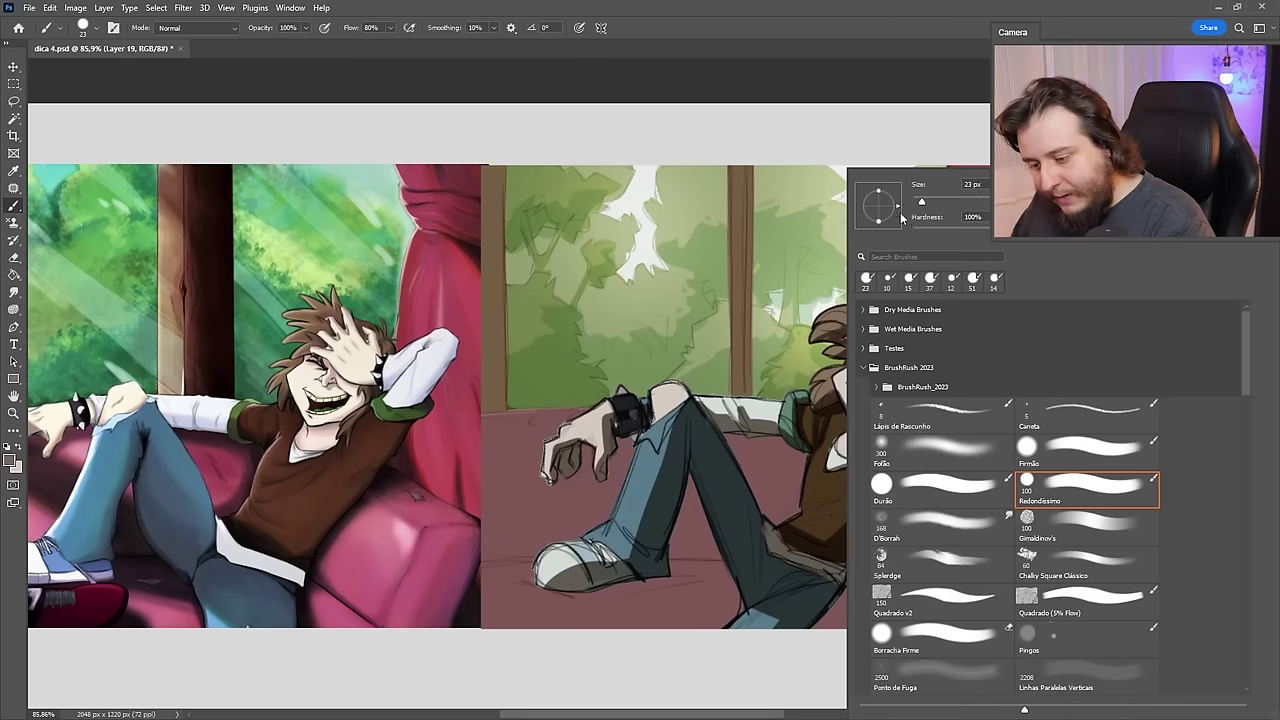
{"action": "left_click", "coordinate": [917, 205]}
{"action": "key", "text": "Return"}
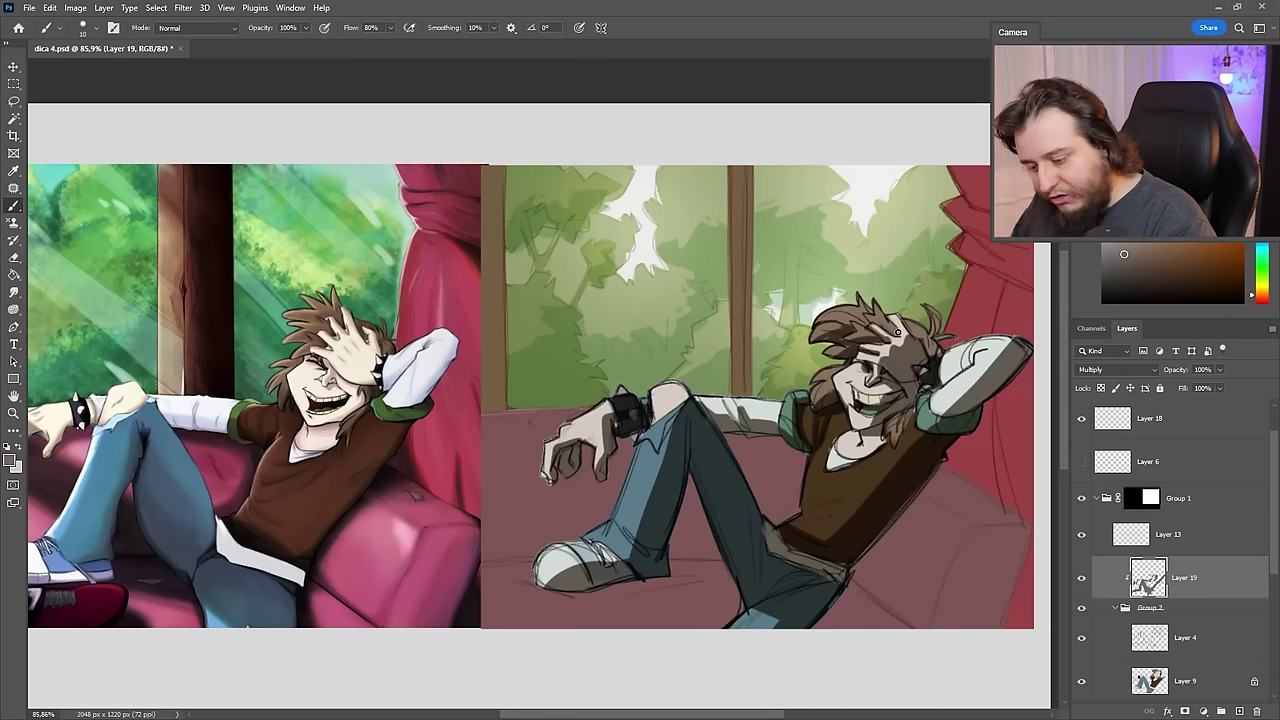
{"action": "mouse_move", "coordinate": [897, 332]}
{"action": "left_mouse_down"}
{"action": "mouse_move", "coordinate": [959, 371]}
{"action": "mouse_move", "coordinate": [1006, 340]}
{"action": "left_mouse_up"}
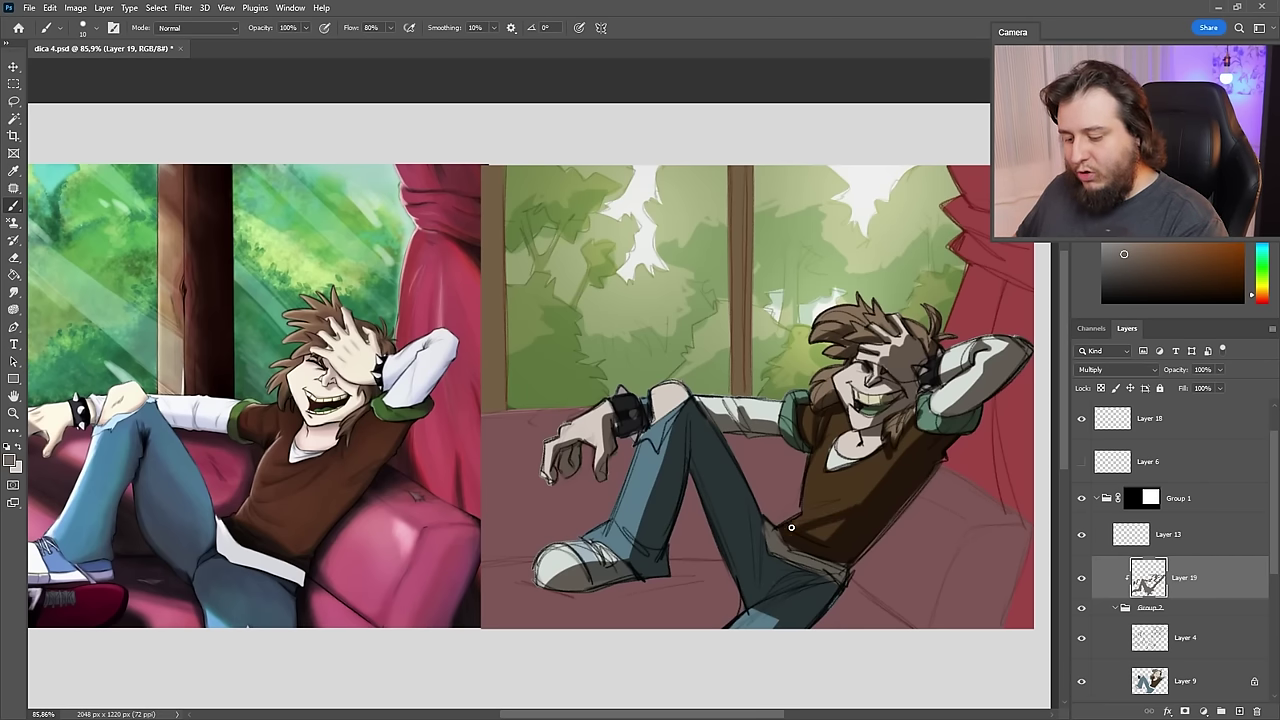
{"action": "left_click_drag", "start_coordinate": [636, 545], "coordinate": [684, 411]}
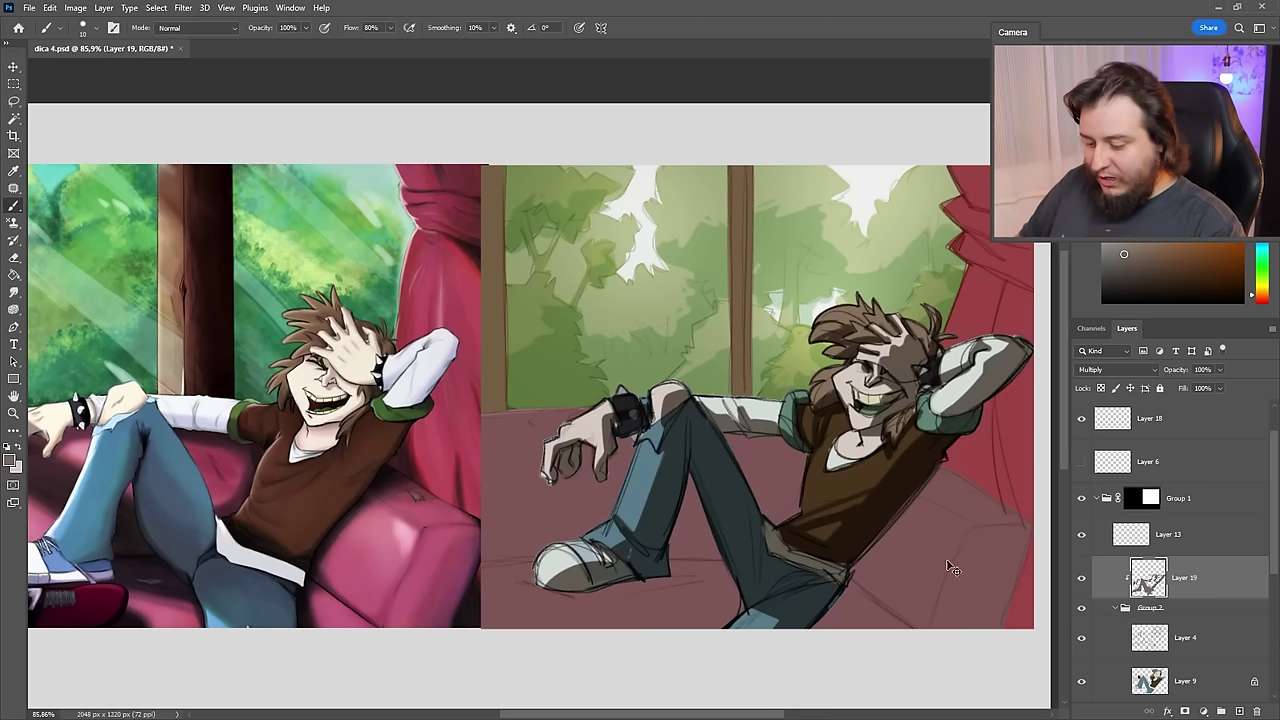
- Adjust Layer 19's shadows with Hue/Saturation, setting Hue to +11, Saturation to +83 and Lightness to +1
{"action": "key", "text": "ctrl+u"}
{"action": "left_click_drag", "start_coordinate": [1065, 560], "coordinate": [1132, 528]}
{"action": "left_click_drag", "start_coordinate": [1080, 561], "coordinate": [1075, 561]}
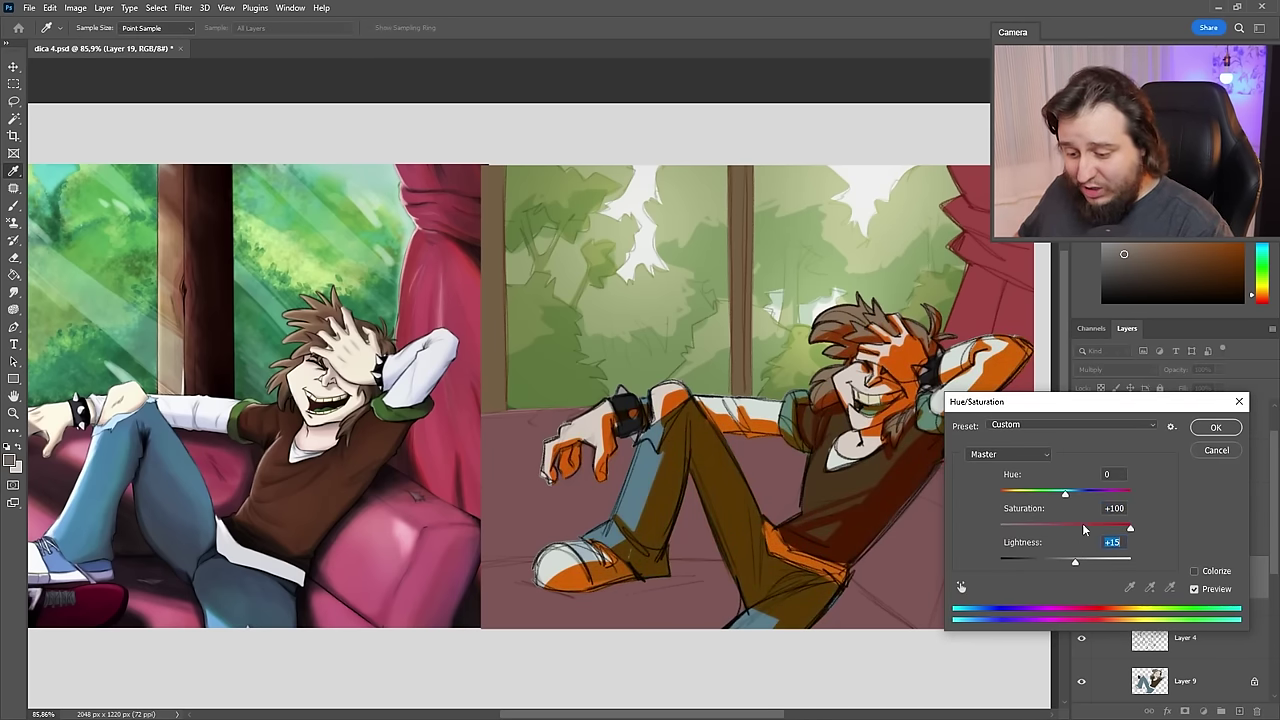
{"action": "mouse_move", "coordinate": [1065, 493]}
{"action": "left_mouse_down"}
{"action": "mouse_move", "coordinate": [1034, 500]}
{"action": "mouse_move", "coordinate": [1070, 495]}
{"action": "left_mouse_up"}
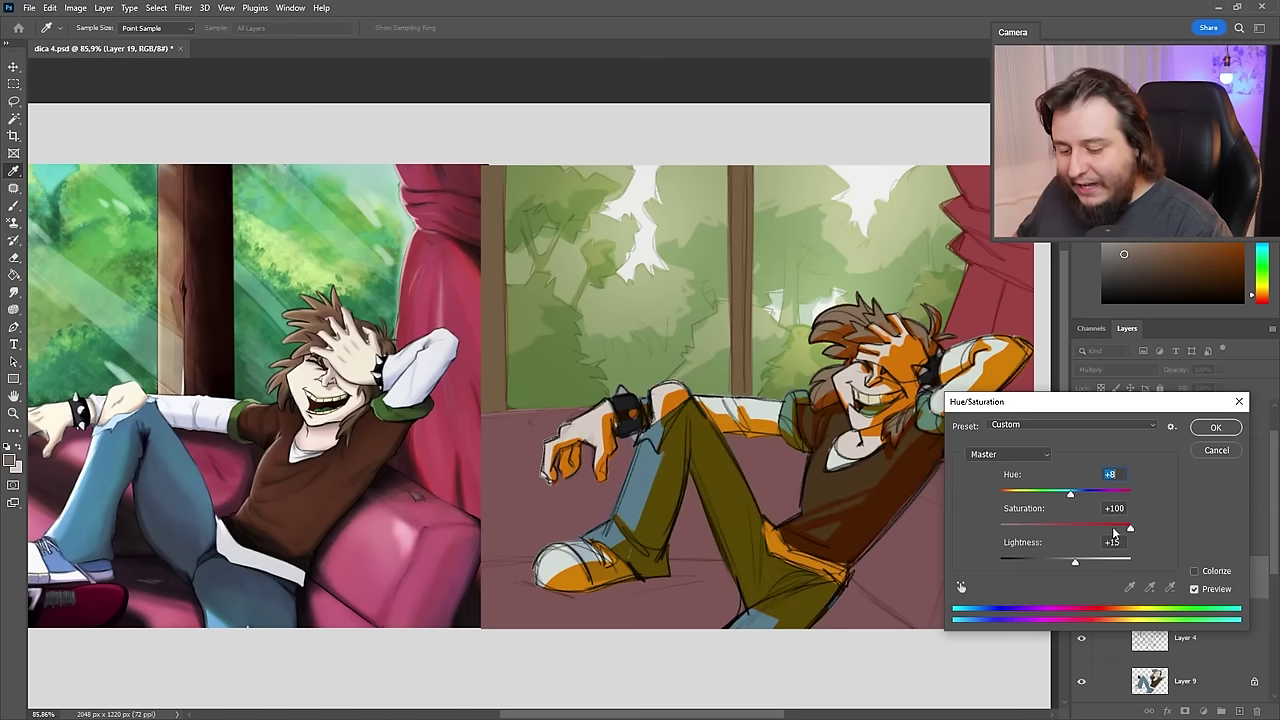
{"action": "mouse_move", "coordinate": [1129, 528]}
{"action": "left_mouse_down"}
{"action": "mouse_move", "coordinate": [1092, 531]}
{"action": "mouse_move", "coordinate": [1086, 494]}
{"action": "left_mouse_up"}
{"action": "left_click_drag", "start_coordinate": [1075, 561], "coordinate": [1067, 563]}
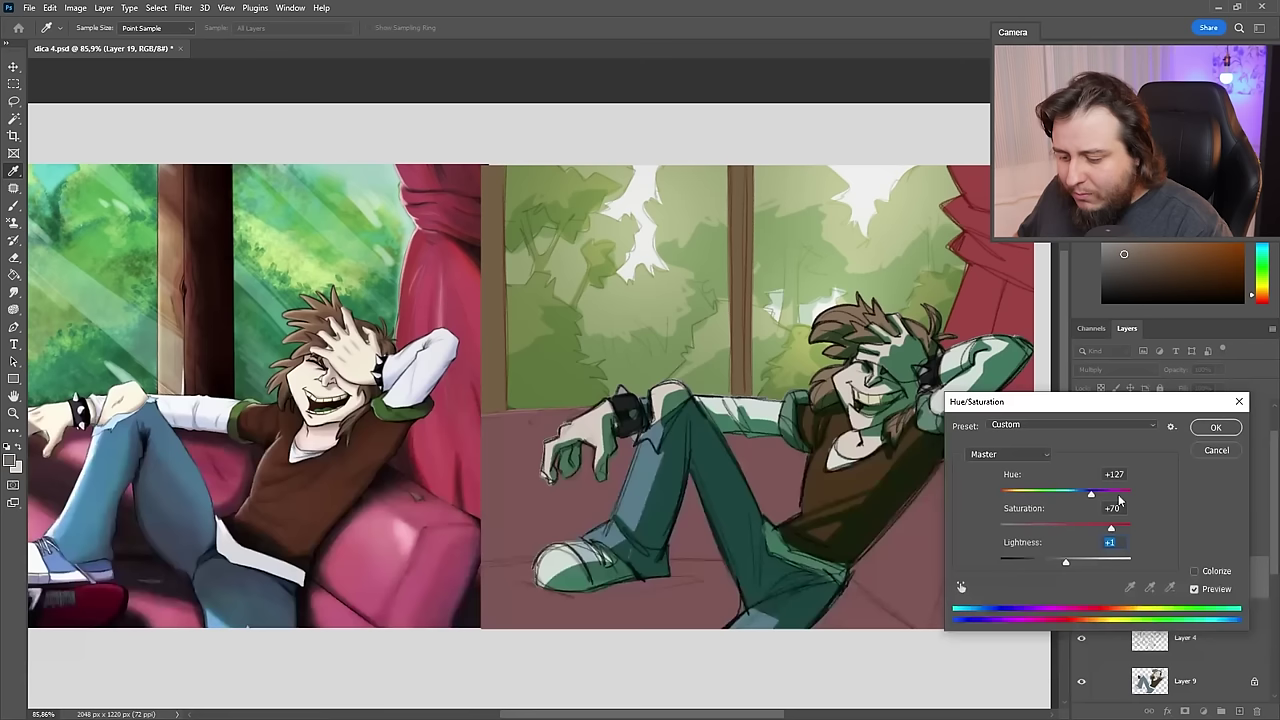
{"action": "mouse_move", "coordinate": [1090, 494]}
{"action": "left_mouse_down"}
{"action": "mouse_move", "coordinate": [1070, 496]}
{"action": "mouse_move", "coordinate": [1121, 537]}
{"action": "left_mouse_up"}
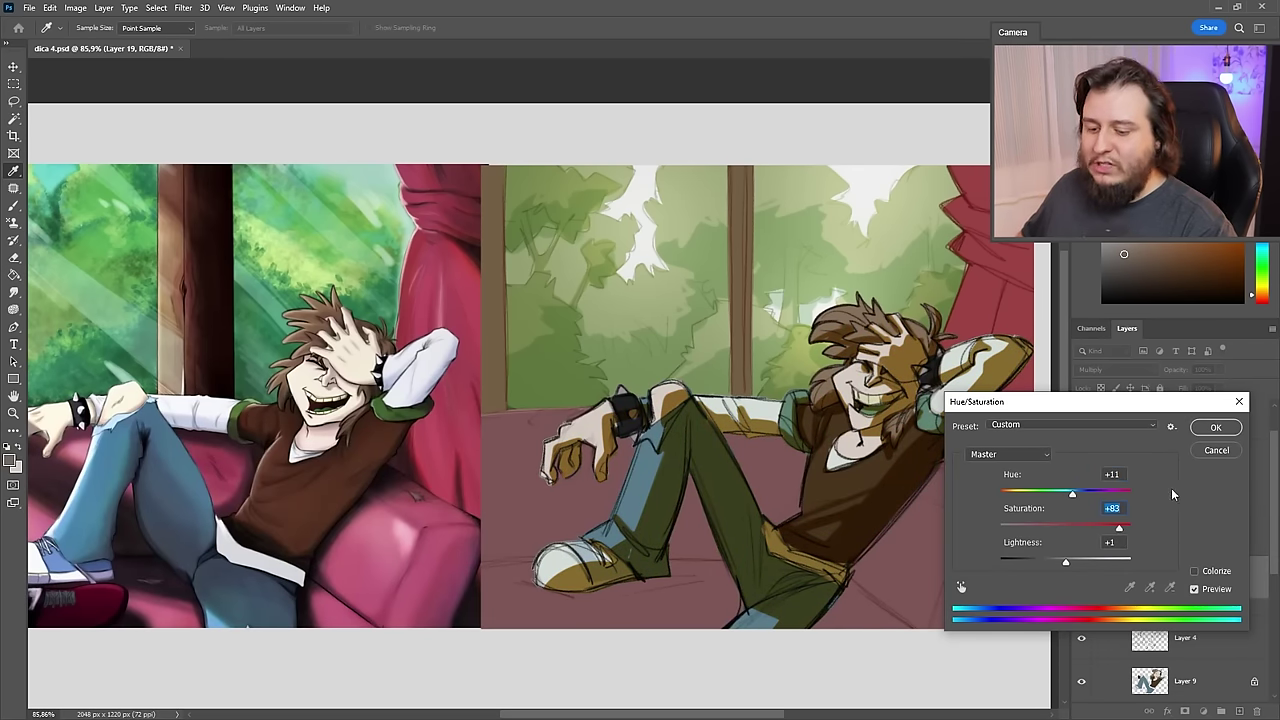
{"action": "left_click", "coordinate": [1216, 427]}
{"action": "key", "text": "b"}
- Create a new layer directly above Group 3 and set its blend mode to Multiply
{"action": "scroll", "coordinate": [1187, 606], "scroll_direction": "down", "scroll_amount": 4}
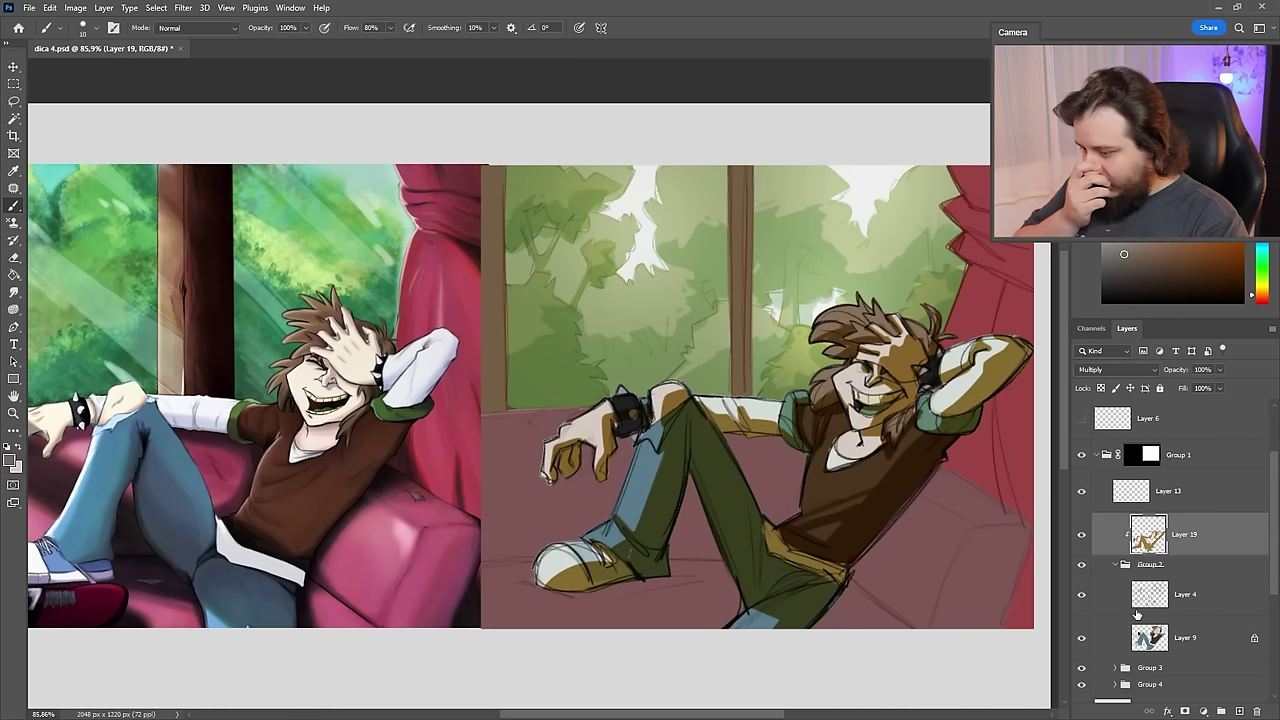
{"action": "left_click", "coordinate": [1155, 583]}
{"action": "left_click", "coordinate": [1150, 538]}
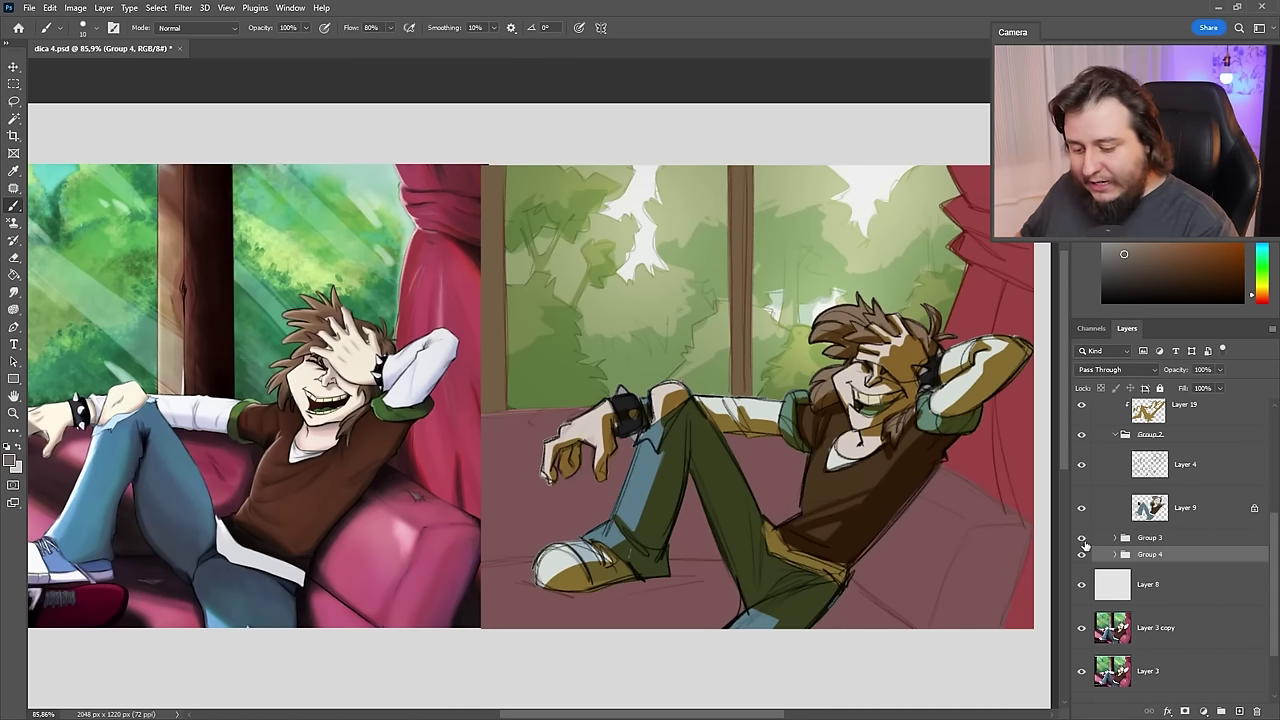
{"action": "left_click", "coordinate": [1081, 538]}
{"action": "left_click", "coordinate": [1081, 538]}
{"action": "left_click", "coordinate": [1239, 711]}
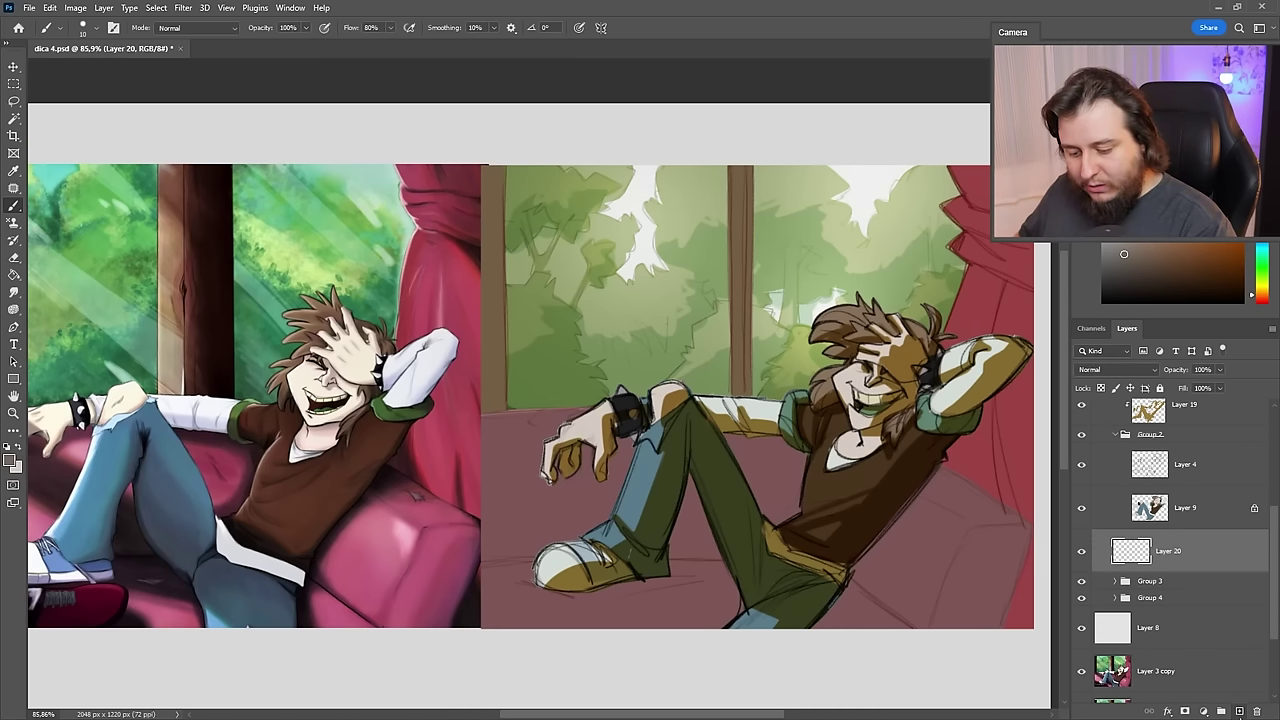
{"action": "left_click", "coordinate": [1115, 369]}
{"action": "left_click", "coordinate": [1100, 425]}
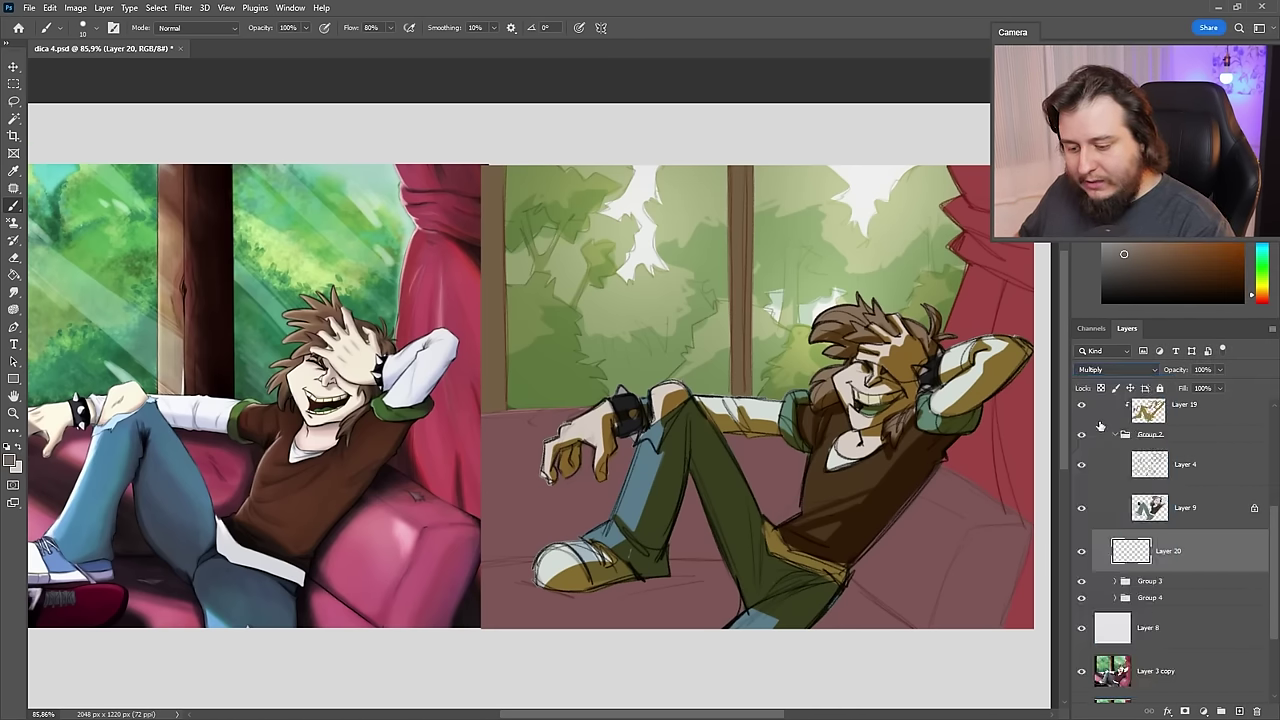
- Set the brush size to 42 px and shade the sofa along the character's back, refining the shadow's edges
{"action": "right_click", "coordinate": [839, 345]}
{"action": "left_click_drag", "start_coordinate": [905, 202], "coordinate": [932, 202]}
{"action": "left_click", "coordinate": [877, 154]}
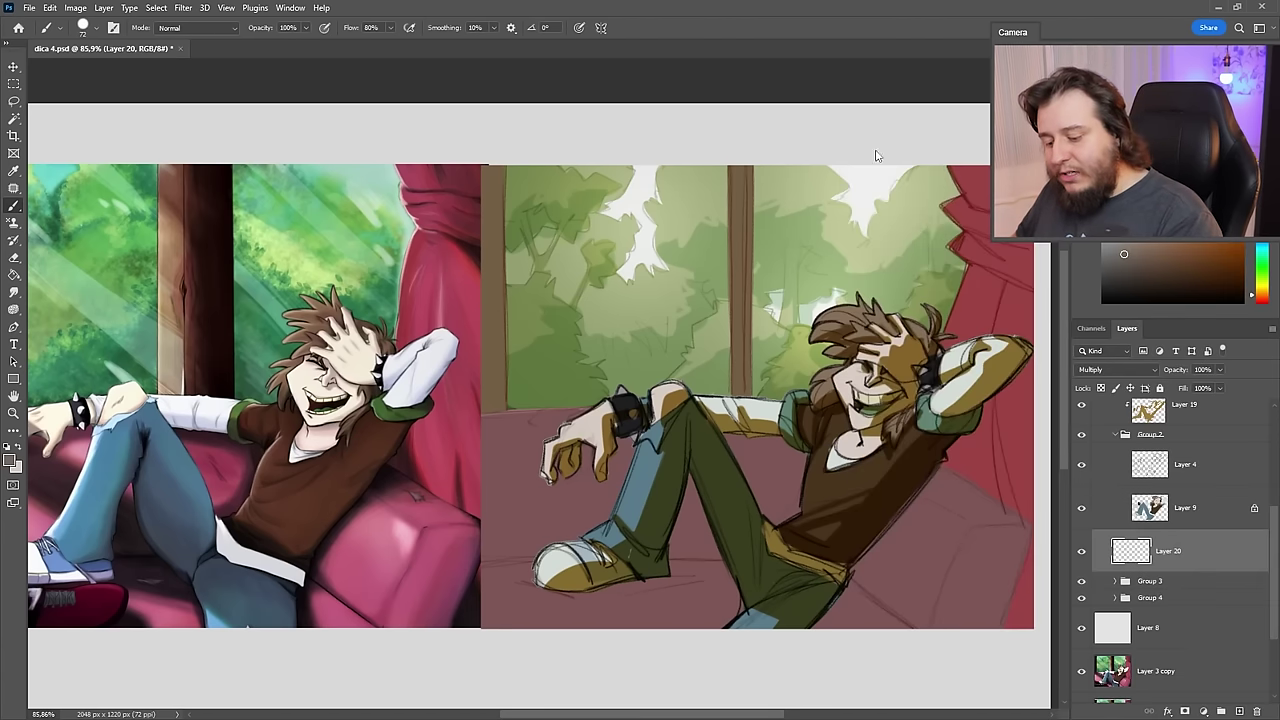
{"action": "right_click", "coordinate": [848, 240]}
{"action": "left_click", "coordinate": [910, 34]}
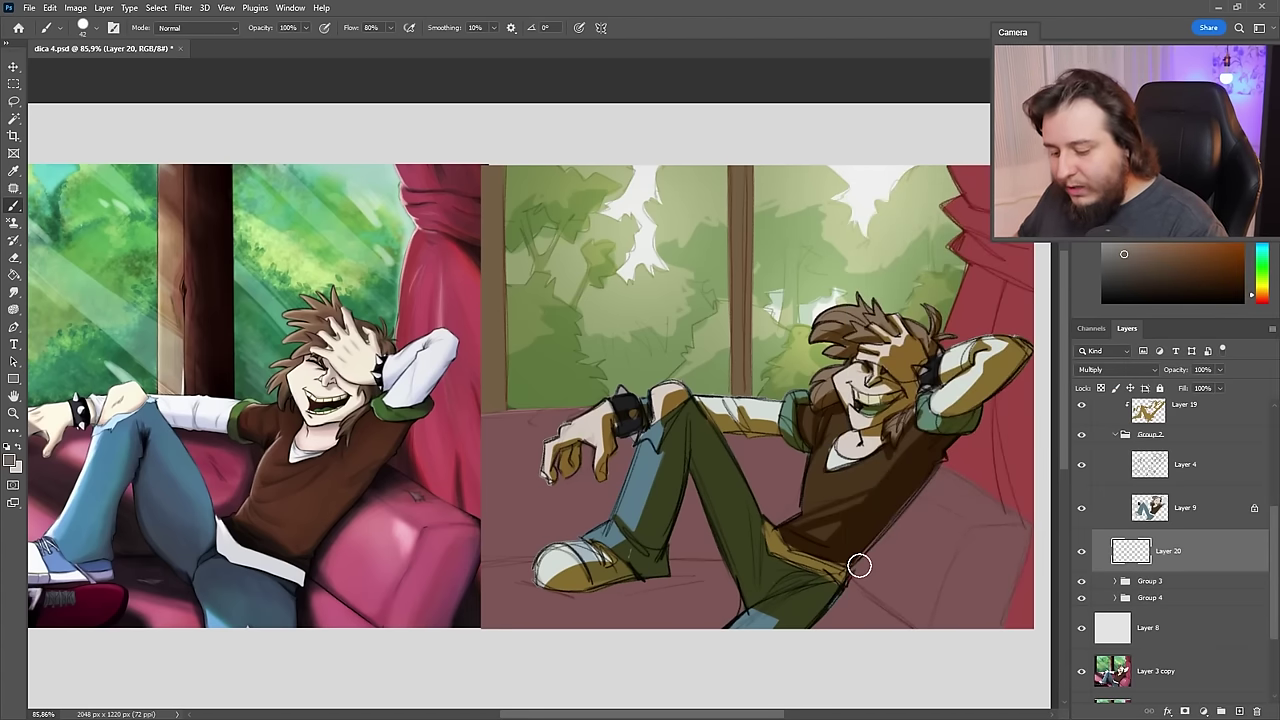
{"action": "mouse_move", "coordinate": [859, 566]}
{"action": "left_mouse_down"}
{"action": "mouse_move", "coordinate": [883, 524]}
{"action": "mouse_move", "coordinate": [868, 586]}
{"action": "mouse_move", "coordinate": [914, 498]}
{"action": "mouse_move", "coordinate": [970, 483]}
{"action": "mouse_move", "coordinate": [936, 466]}
{"action": "mouse_move", "coordinate": [971, 497]}
{"action": "mouse_move", "coordinate": [873, 574]}
{"action": "mouse_move", "coordinate": [869, 597]}
{"action": "mouse_move", "coordinate": [861, 585]}
{"action": "mouse_move", "coordinate": [973, 496]}
{"action": "left_mouse_up"}
{"action": "key", "text": "e"}
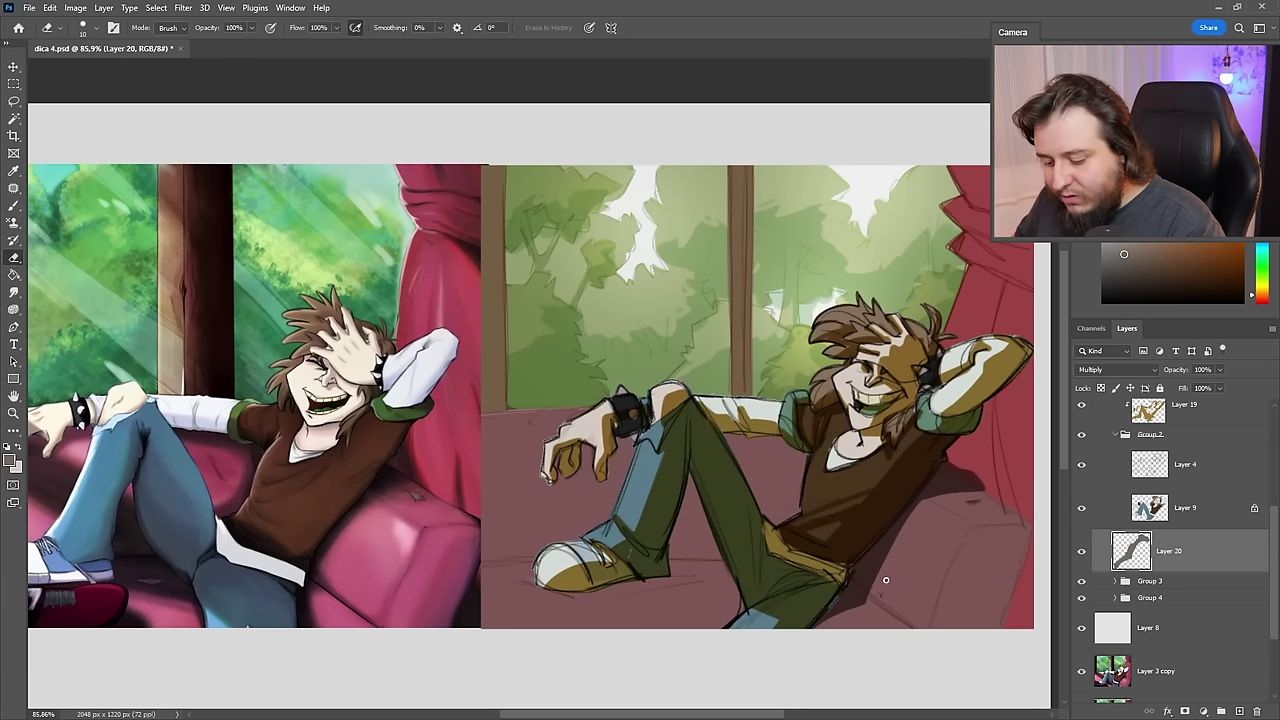
{"action": "key", "text": "b"}
{"action": "key", "text": "e"}
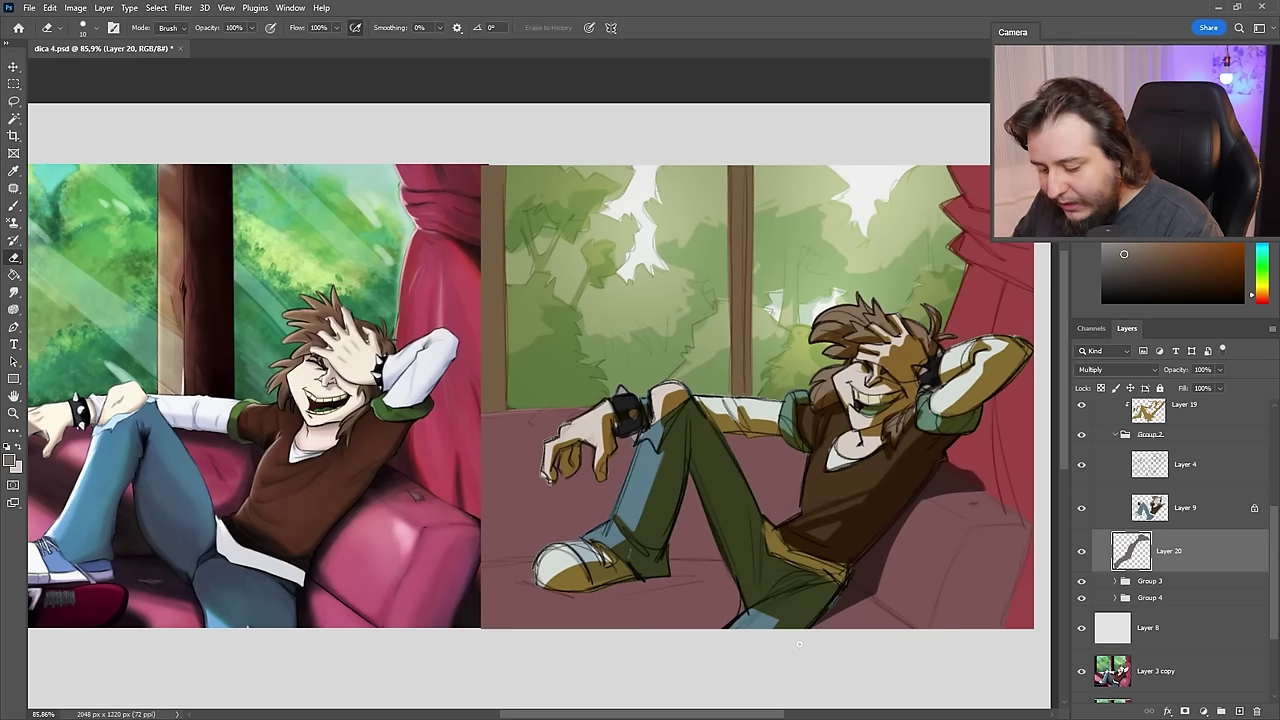
- Set the brush size to 26 px and shade the sofa behind the legs, under the hanging hand and beneath the thighs
{"action": "key", "text": "b"}
{"action": "right_click", "coordinate": [769, 491]}
{"action": "mouse_move", "coordinate": [614, 589]}
{"action": "left_mouse_down"}
{"action": "mouse_move", "coordinate": [766, 584]}
{"action": "mouse_move", "coordinate": [627, 603]}
{"action": "mouse_move", "coordinate": [544, 593]}
{"action": "mouse_move", "coordinate": [726, 580]}
{"action": "mouse_move", "coordinate": [743, 569]}
{"action": "mouse_move", "coordinate": [711, 552]}
{"action": "mouse_move", "coordinate": [770, 437]}
{"action": "mouse_move", "coordinate": [773, 495]}
{"action": "left_mouse_up"}
{"action": "left_click_drag", "start_coordinate": [700, 518], "coordinate": [680, 551]}
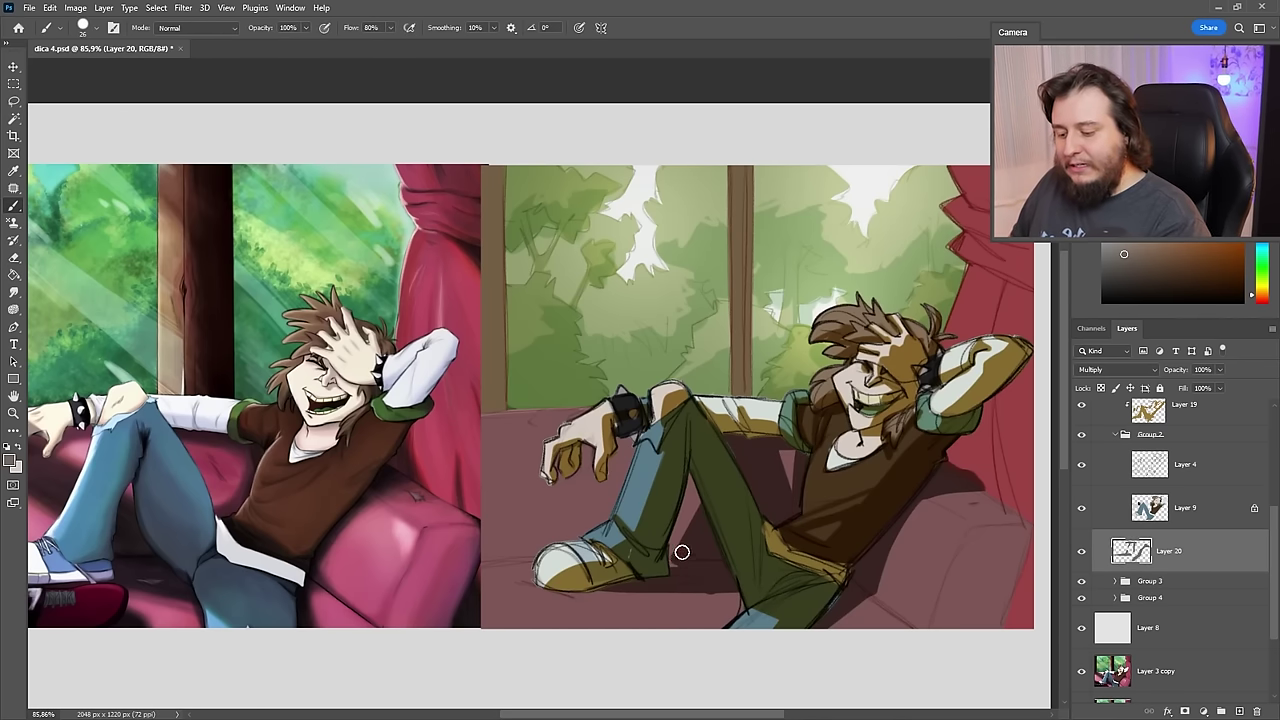
{"action": "left_click_drag", "start_coordinate": [582, 450], "coordinate": [609, 510]}
{"action": "key", "text": "e"}
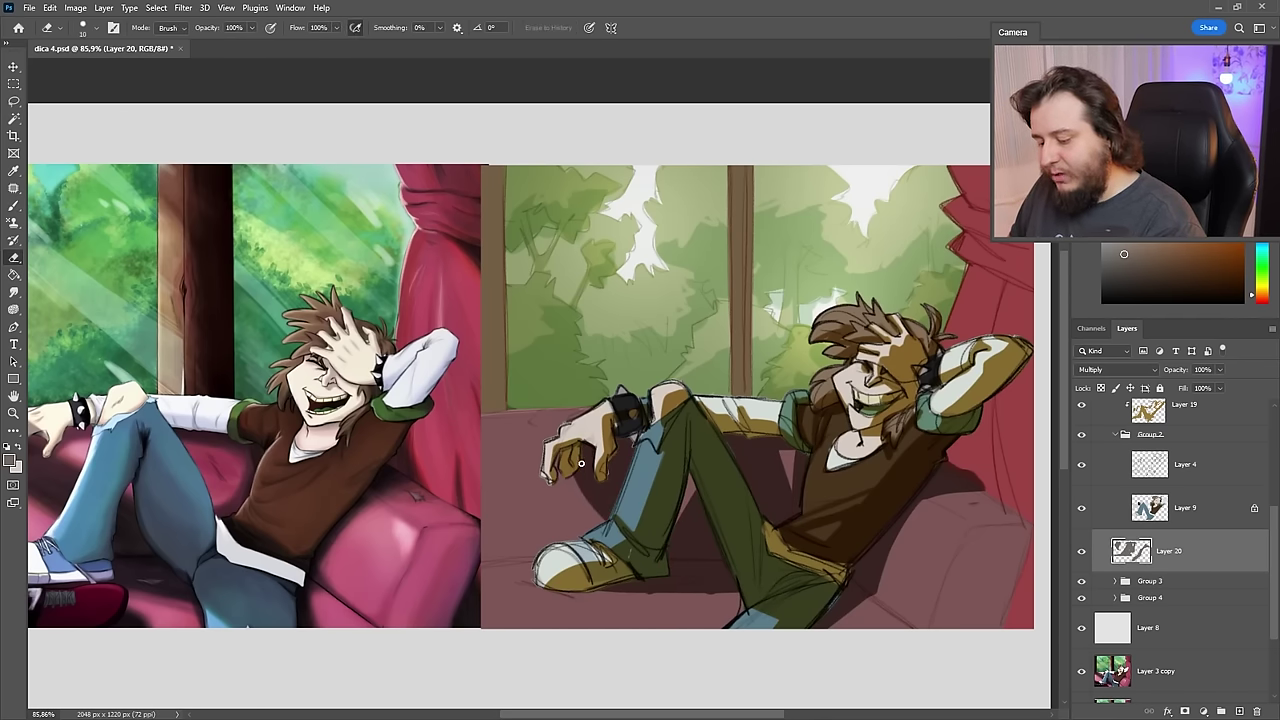
{"action": "key", "text": "b"}
- With the brush at 26 px, shade the curtain's vertical folds and the shadowed side of the sofa's armrest
{"action": "left_click_drag", "start_coordinate": [995, 292], "coordinate": [966, 437]}
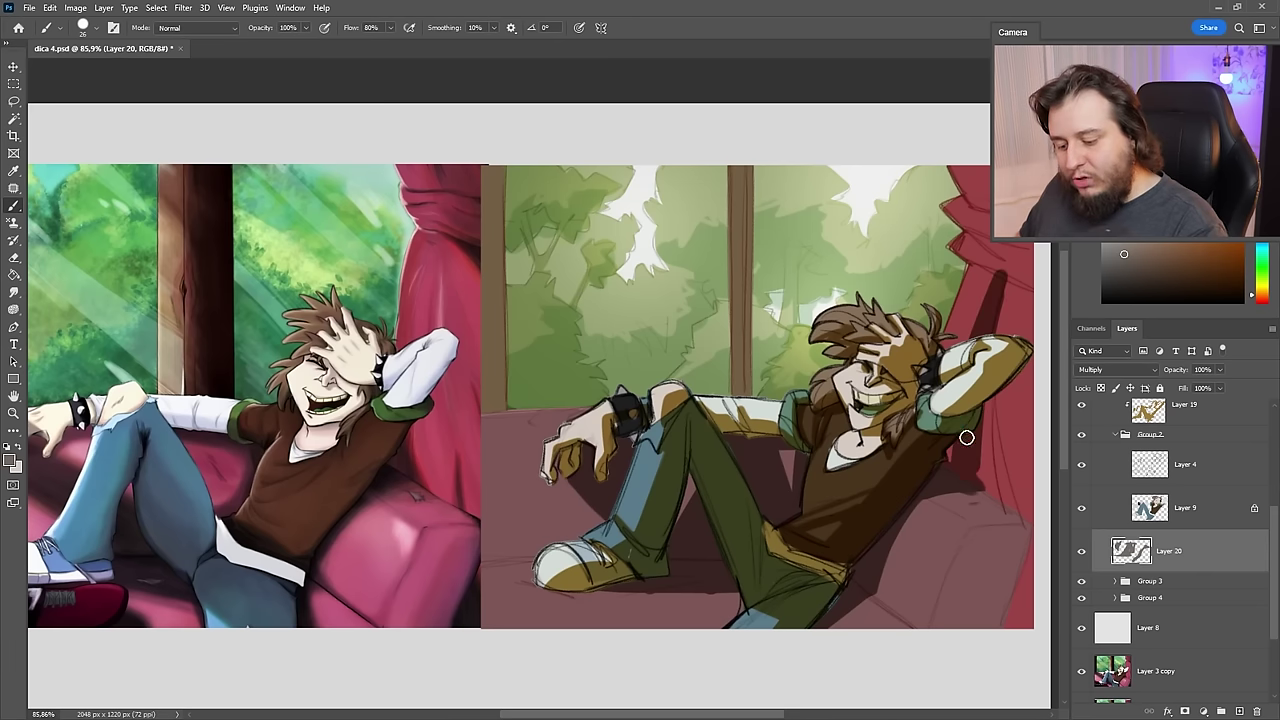
{"action": "mouse_move", "coordinate": [995, 301]}
{"action": "left_mouse_down"}
{"action": "mouse_move", "coordinate": [1021, 516]}
{"action": "mouse_move", "coordinate": [999, 372]}
{"action": "mouse_move", "coordinate": [1005, 501]}
{"action": "mouse_move", "coordinate": [966, 626]}
{"action": "mouse_move", "coordinate": [1012, 564]}
{"action": "mouse_move", "coordinate": [980, 542]}
{"action": "mouse_move", "coordinate": [1002, 595]}
{"action": "mouse_move", "coordinate": [1006, 514]}
{"action": "left_mouse_up"}
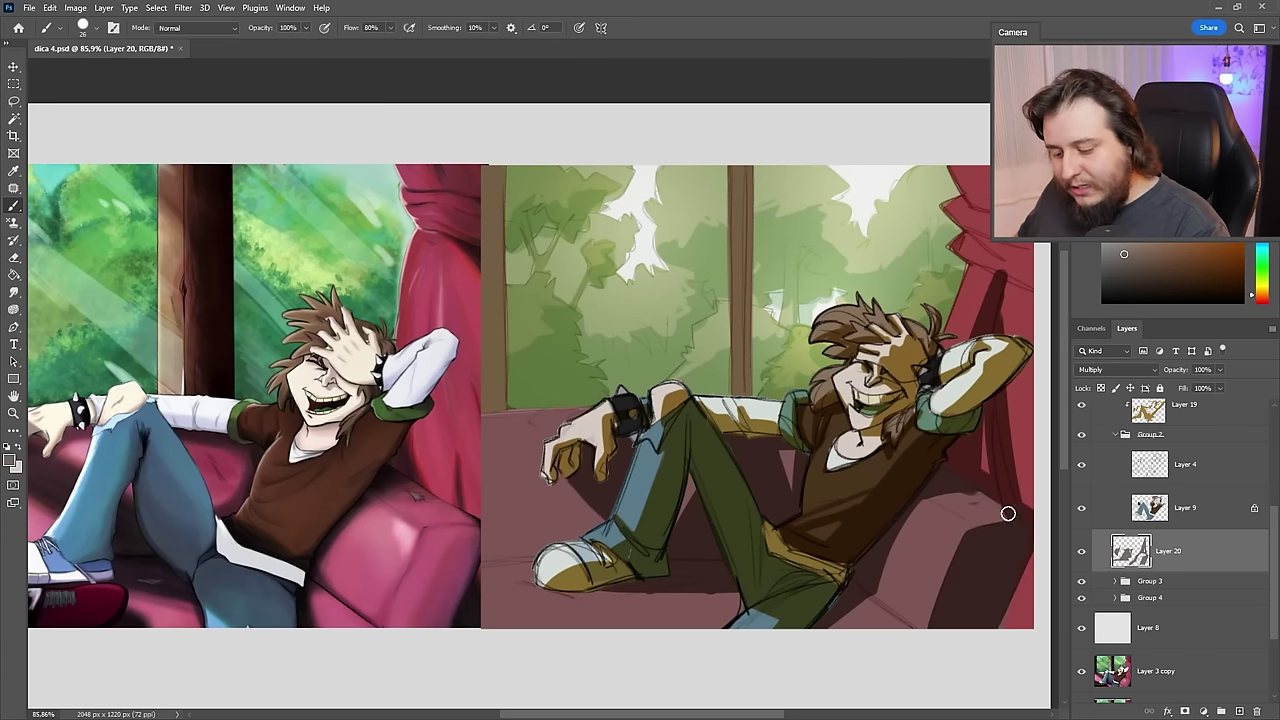
{"action": "key", "text": "e"}
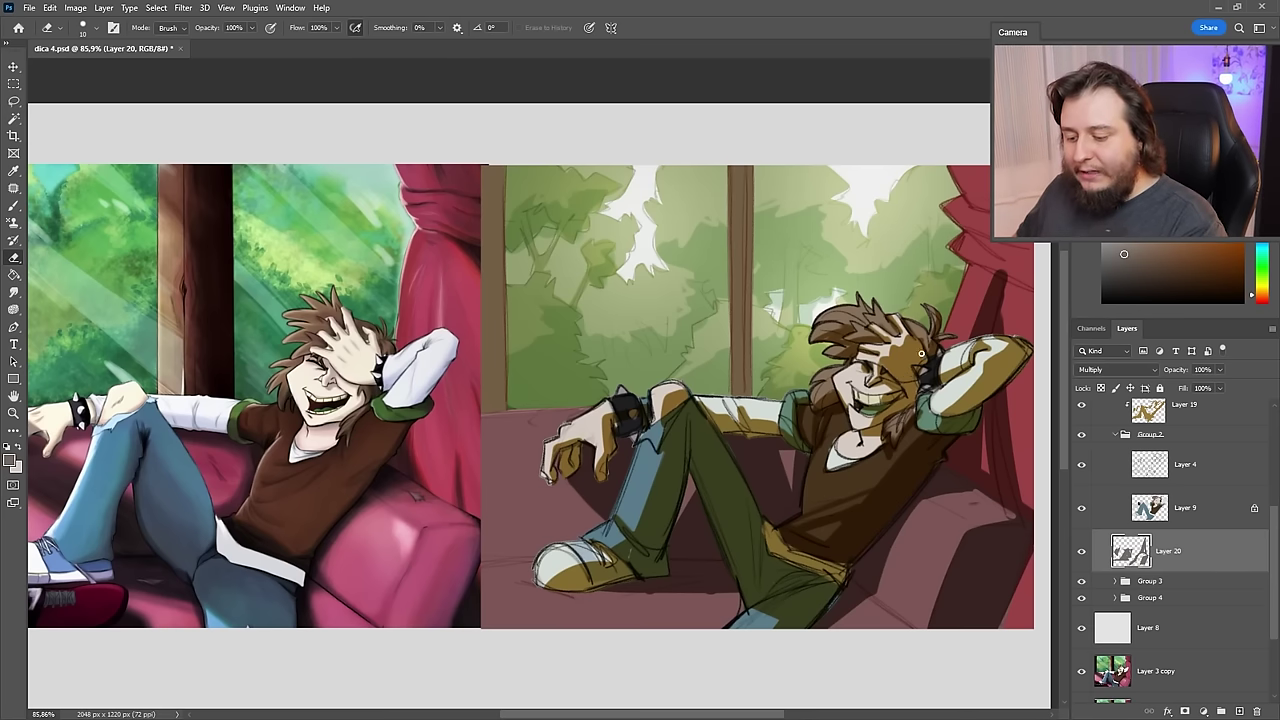
{"action": "key", "text": "b"}
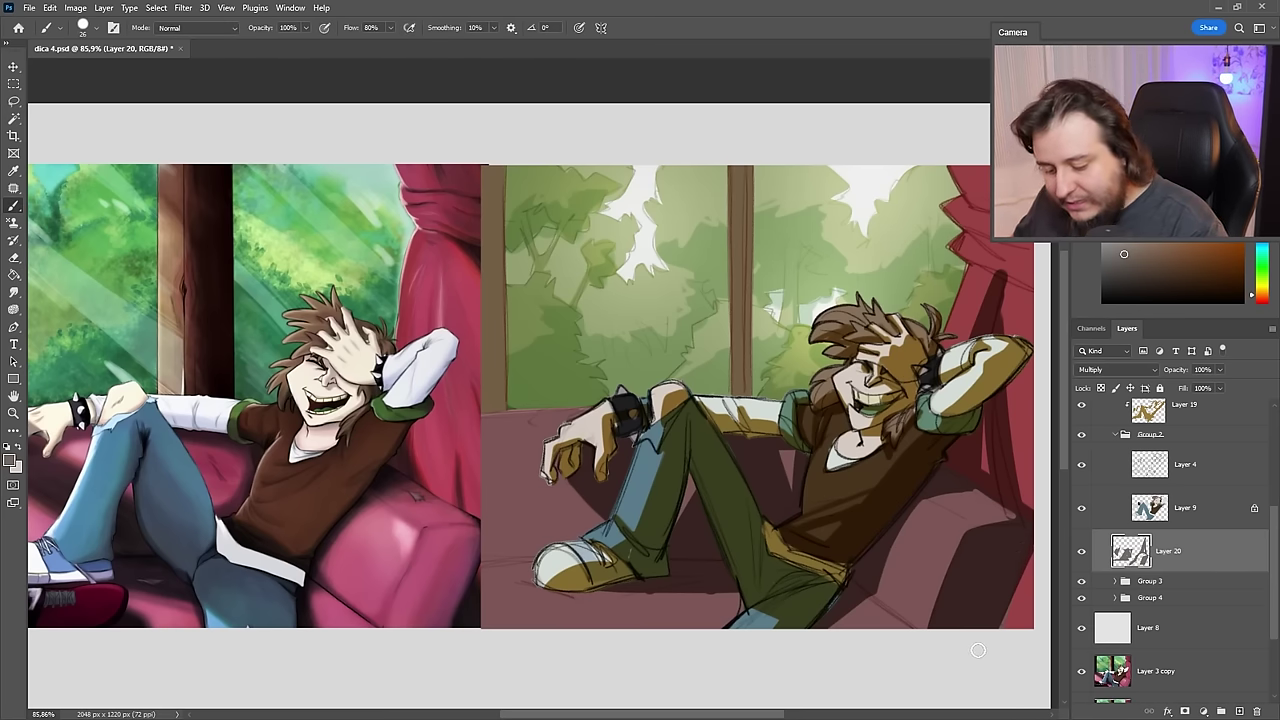
{"action": "left_click_drag", "start_coordinate": [1019, 534], "coordinate": [1025, 625]}
{"action": "left_click_drag", "start_coordinate": [1022, 570], "coordinate": [1009, 657]}
{"action": "mouse_move", "coordinate": [1020, 291]}
{"action": "left_mouse_down"}
{"action": "mouse_move", "coordinate": [999, 340]}
{"action": "mouse_move", "coordinate": [1036, 430]}
{"action": "left_mouse_up"}
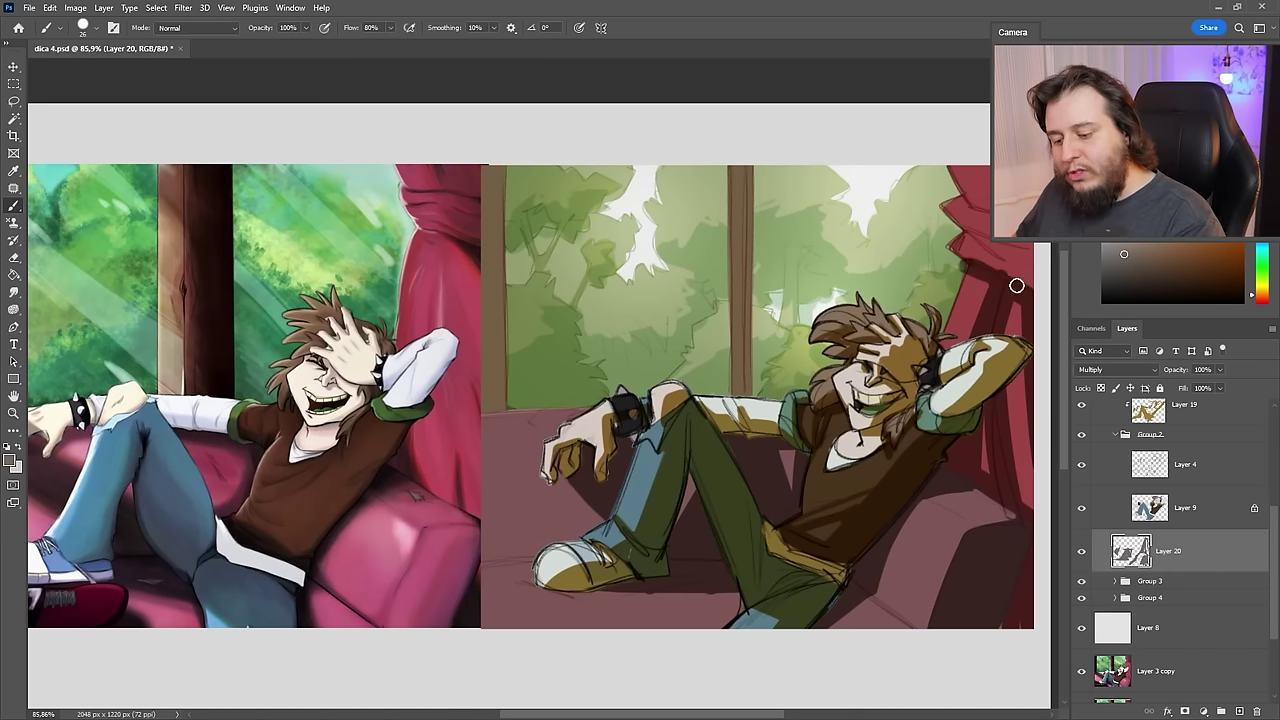
{"action": "key", "text": "e"}
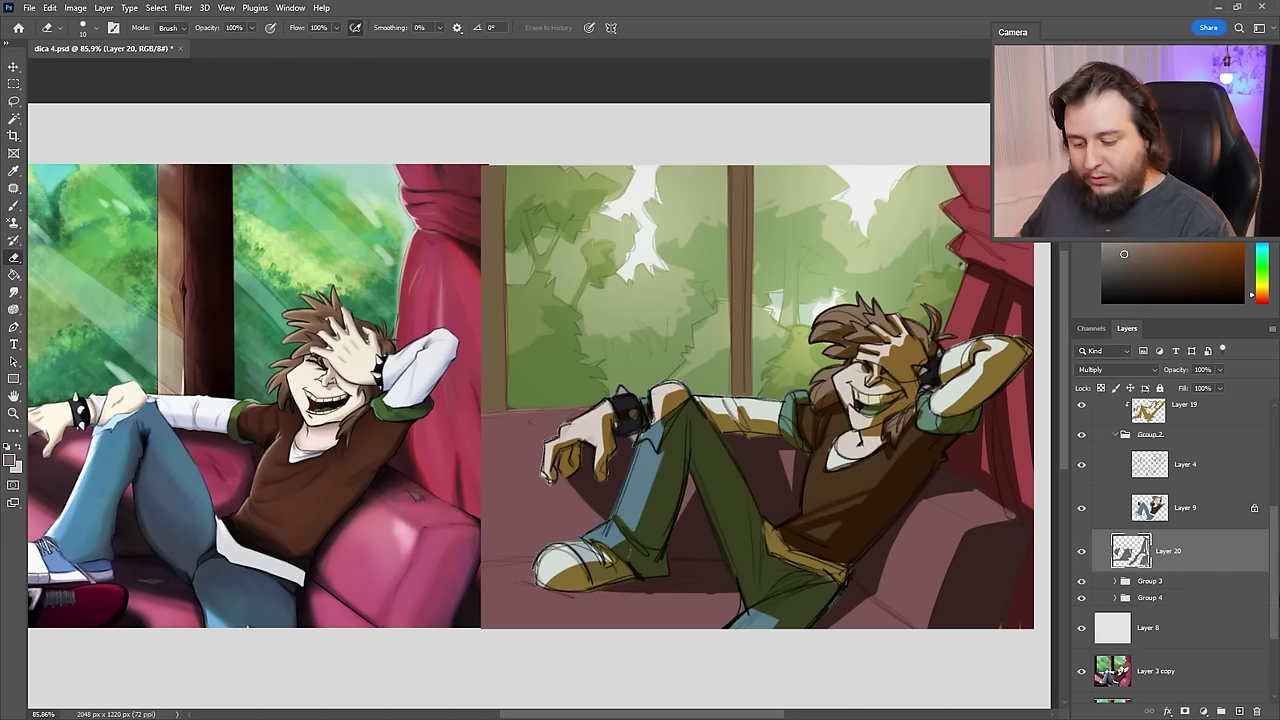
- Clip Layer 20 to Group 3 and refine the shadows on the curtain's gathered upper folds
{"action": "right_click", "coordinate": [1190, 566]}
{"action": "left_click", "coordinate": [1195, 287]}
{"action": "key", "text": "b"}
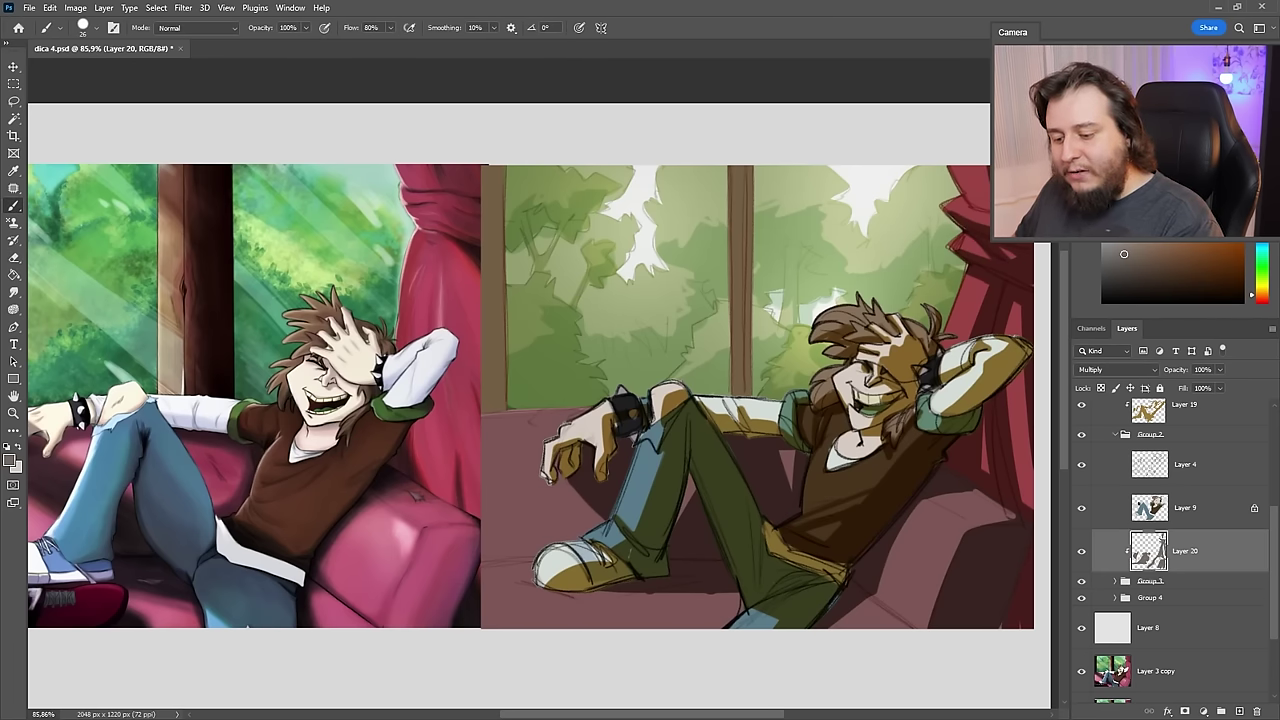
{"action": "key", "text": "e"}
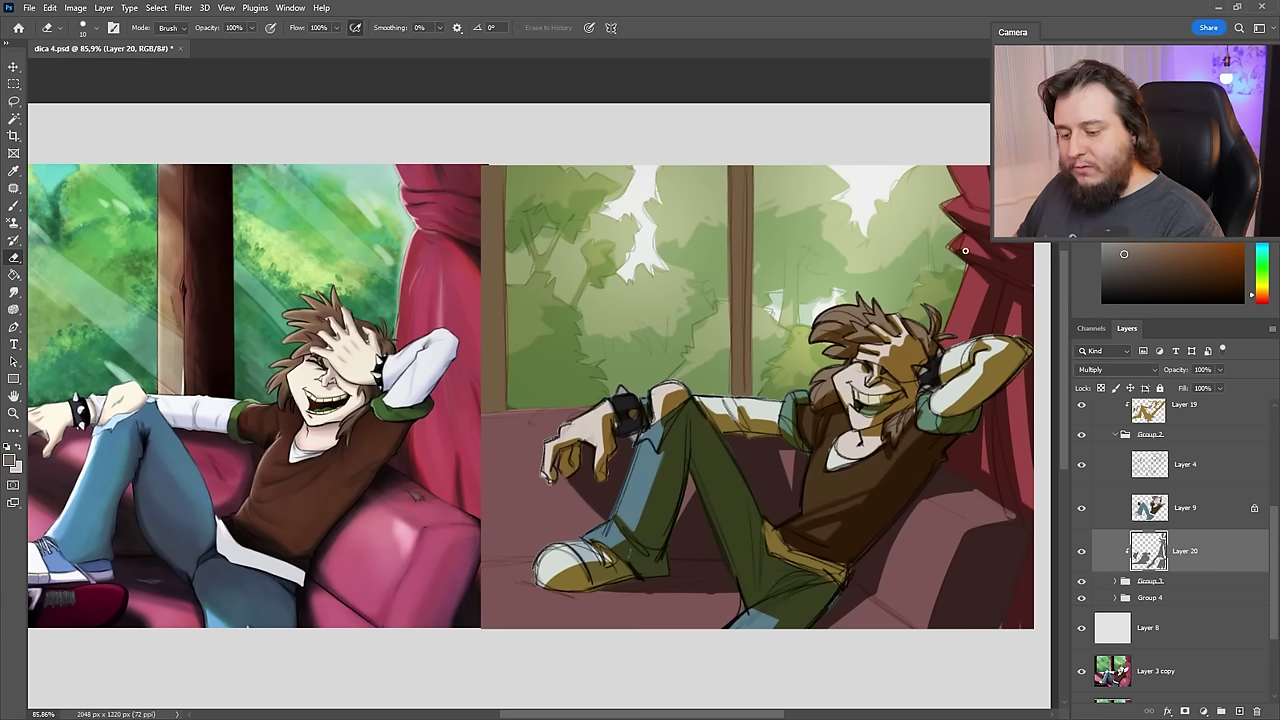
{"action": "key", "text": "b"}
- Set the brush size to 146 px and darken both vertical window posts on Layer 20
{"action": "right_click", "coordinate": [783, 256]}
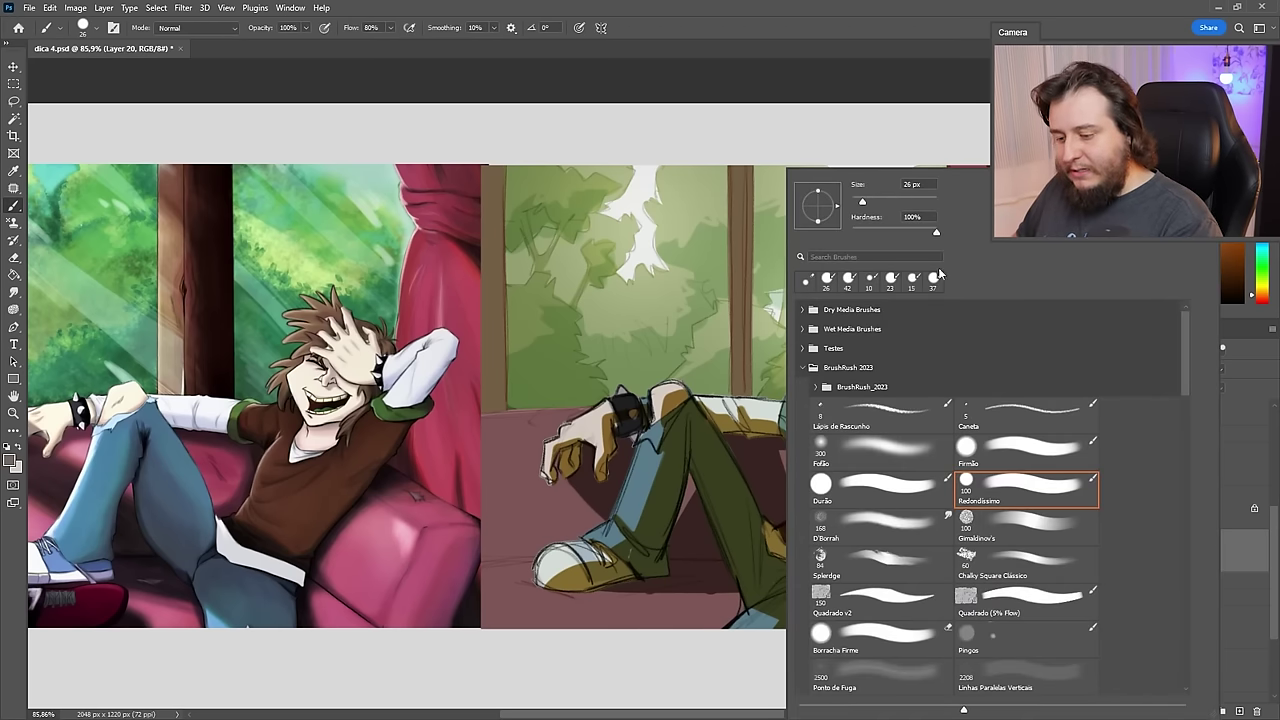
{"action": "left_click", "coordinate": [903, 201]}
{"action": "mouse_move", "coordinate": [734, 205]}
{"action": "left_mouse_down"}
{"action": "mouse_move", "coordinate": [751, 334]}
{"action": "mouse_move", "coordinate": [737, 357]}
{"action": "left_mouse_up"}
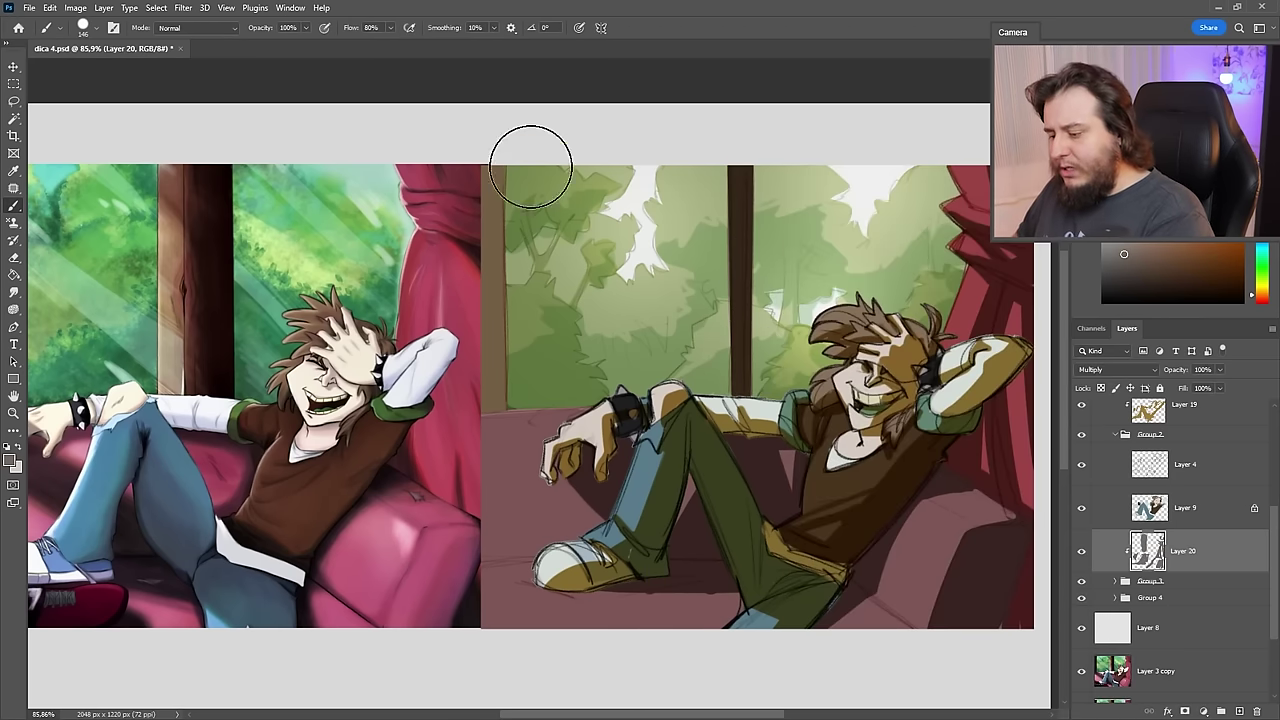
{"action": "left_click_drag", "start_coordinate": [510, 168], "coordinate": [520, 371]}
- Set the brush size to 36 px and paint diagonal shadow bands across the sofa's backrest and seat
{"action": "right_click", "coordinate": [632, 350]}
{"action": "left_click", "coordinate": [722, 204]}
{"action": "left_click", "coordinate": [608, 312]}
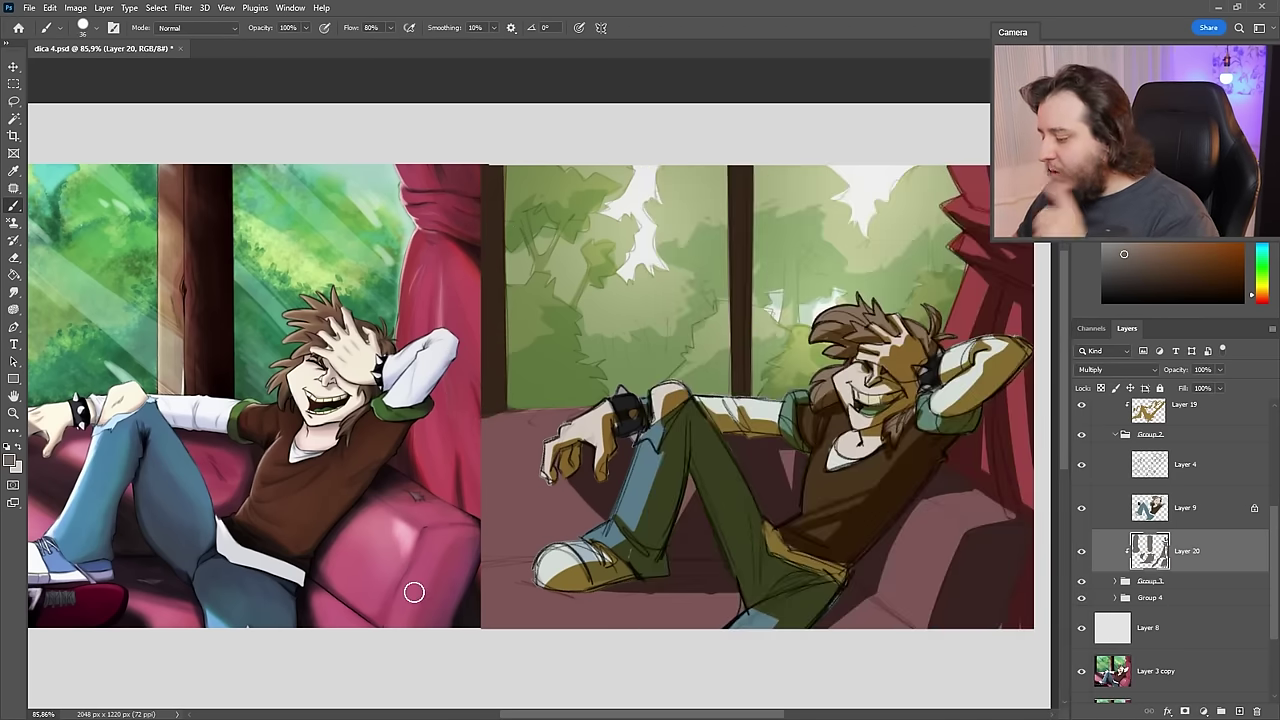
{"action": "left_click_drag", "start_coordinate": [655, 537], "coordinate": [809, 537]}
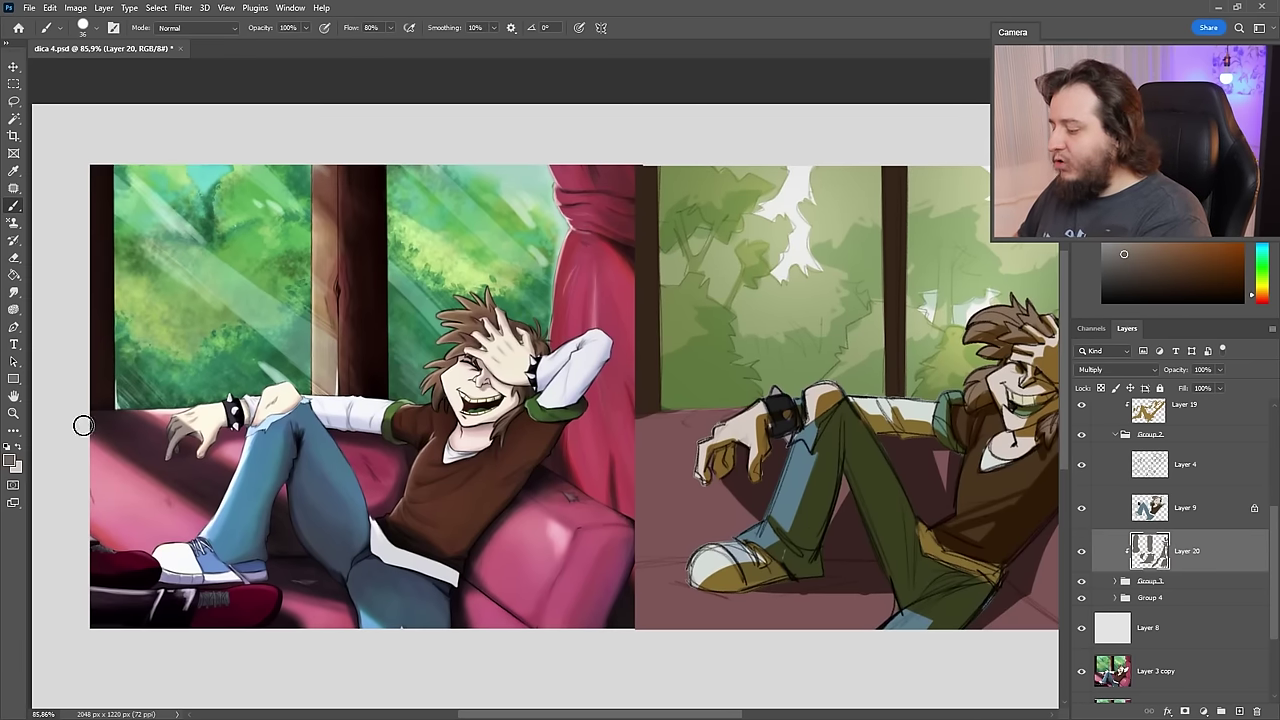
{"action": "left_click_drag", "start_coordinate": [463, 505], "coordinate": [335, 468]}
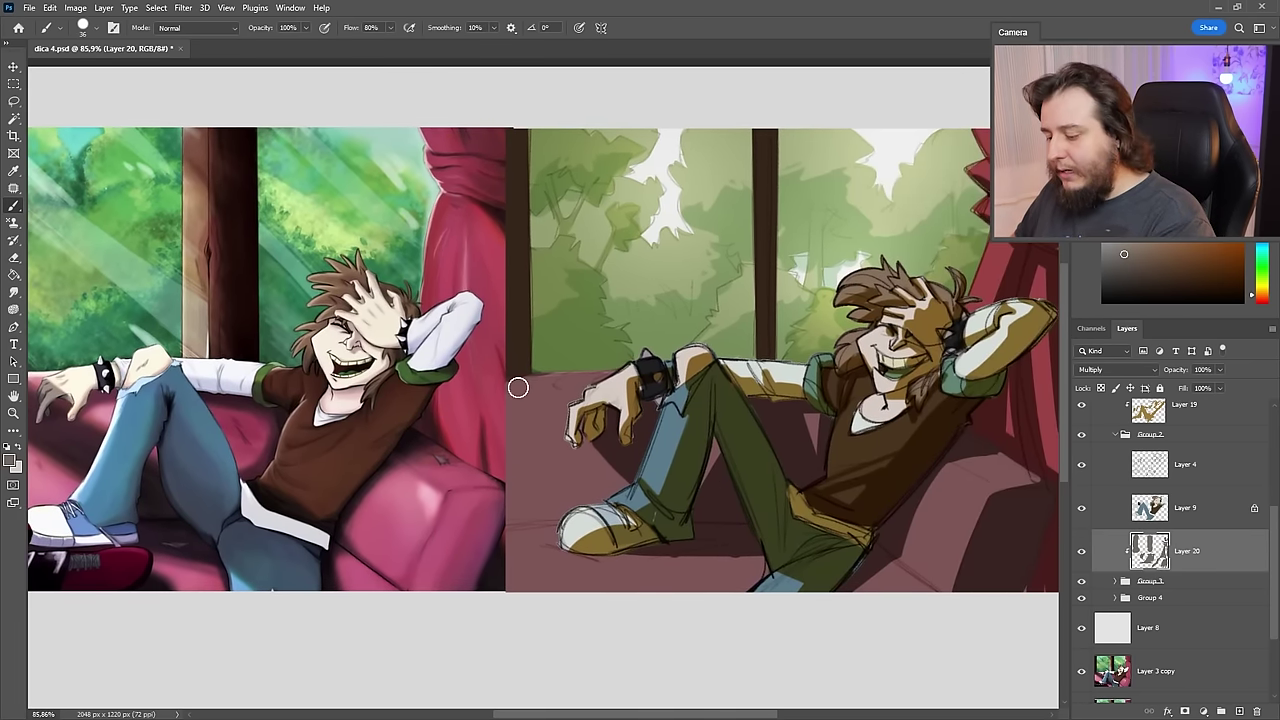
{"action": "left_click_drag", "start_coordinate": [535, 378], "coordinate": [582, 490]}
{"action": "mouse_move", "coordinate": [546, 380]}
{"action": "left_mouse_down"}
{"action": "mouse_move", "coordinate": [597, 524]}
{"action": "mouse_move", "coordinate": [690, 626]}
{"action": "left_mouse_up"}
{"action": "left_click_drag", "start_coordinate": [626, 555], "coordinate": [678, 590]}
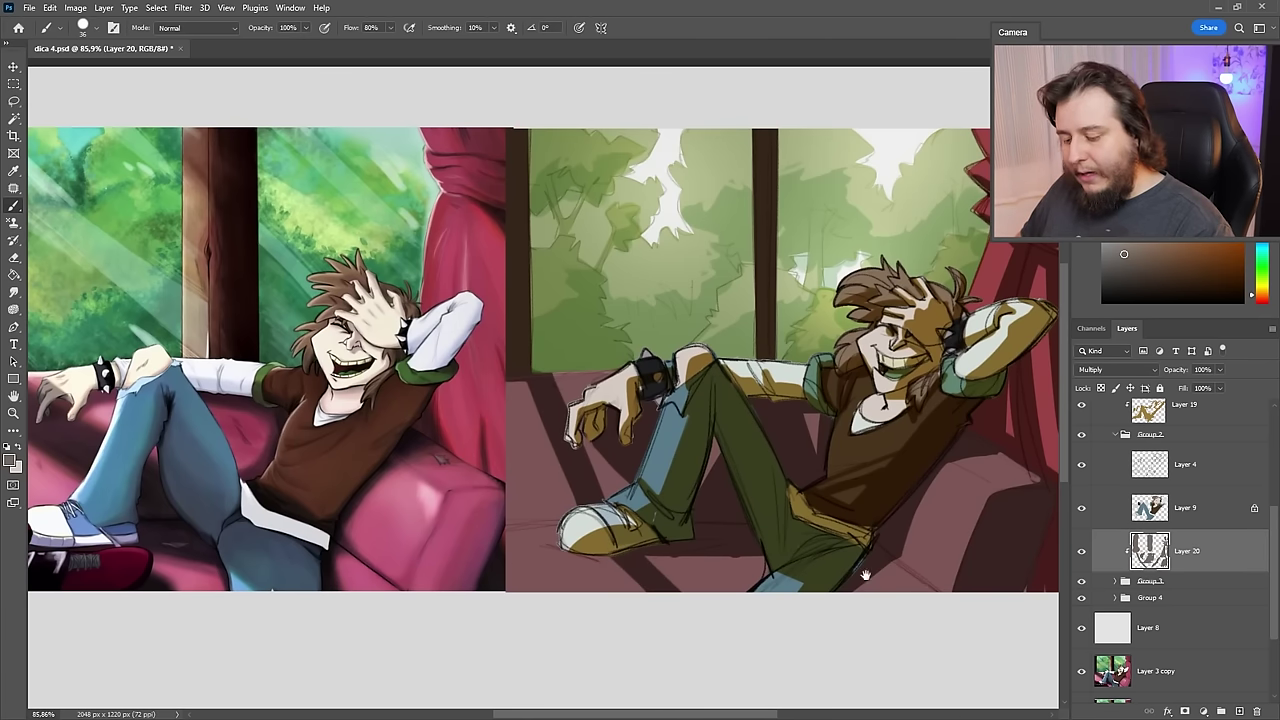
- On Layer 19, paint cast-shadow bands across the shoe and the shirt with a 20 px brush
{"action": "left_click_drag", "start_coordinate": [865, 575], "coordinate": [820, 574]}
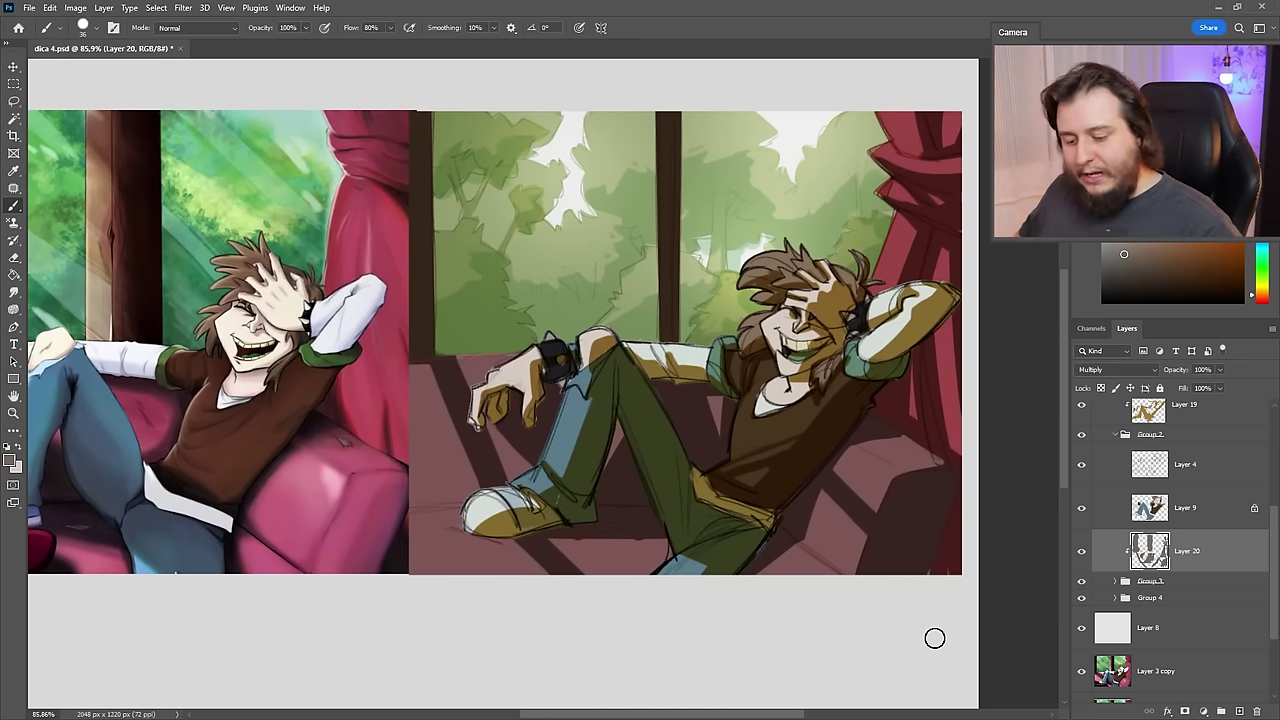
{"action": "left_click", "coordinate": [1172, 422]}
{"action": "right_click", "coordinate": [680, 411]}
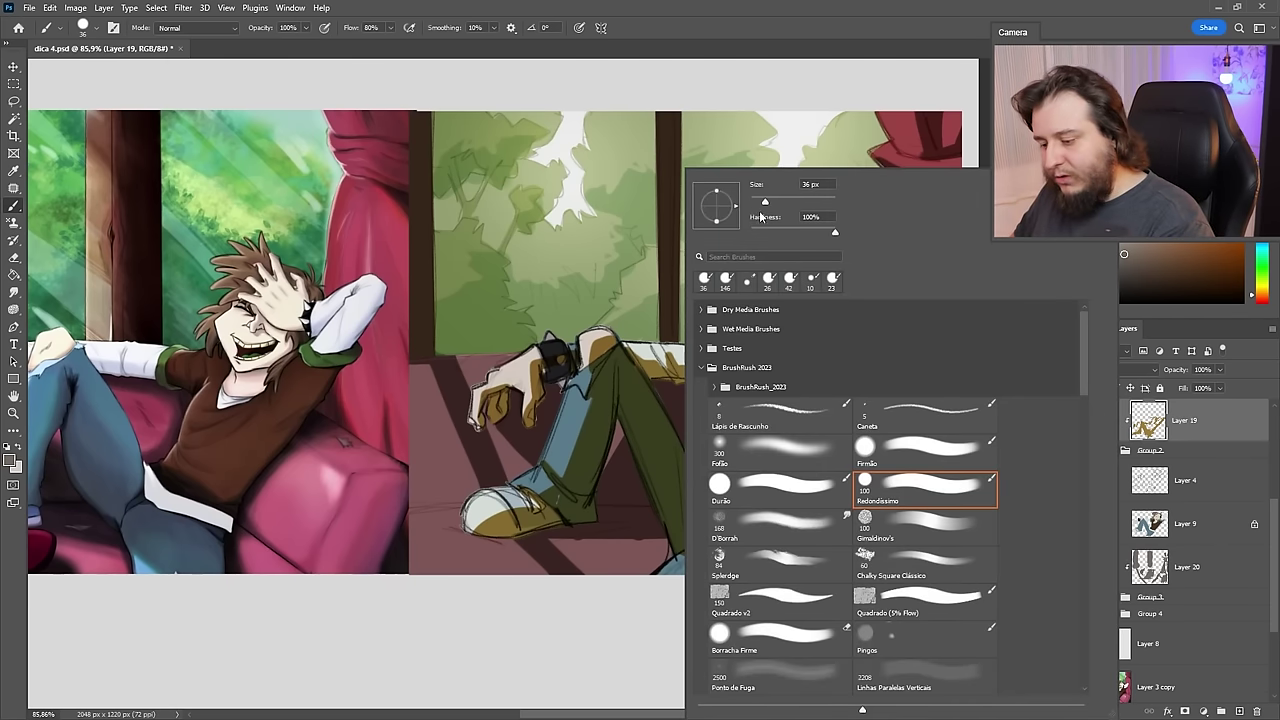
{"action": "left_click_drag", "start_coordinate": [498, 489], "coordinate": [520, 523]}
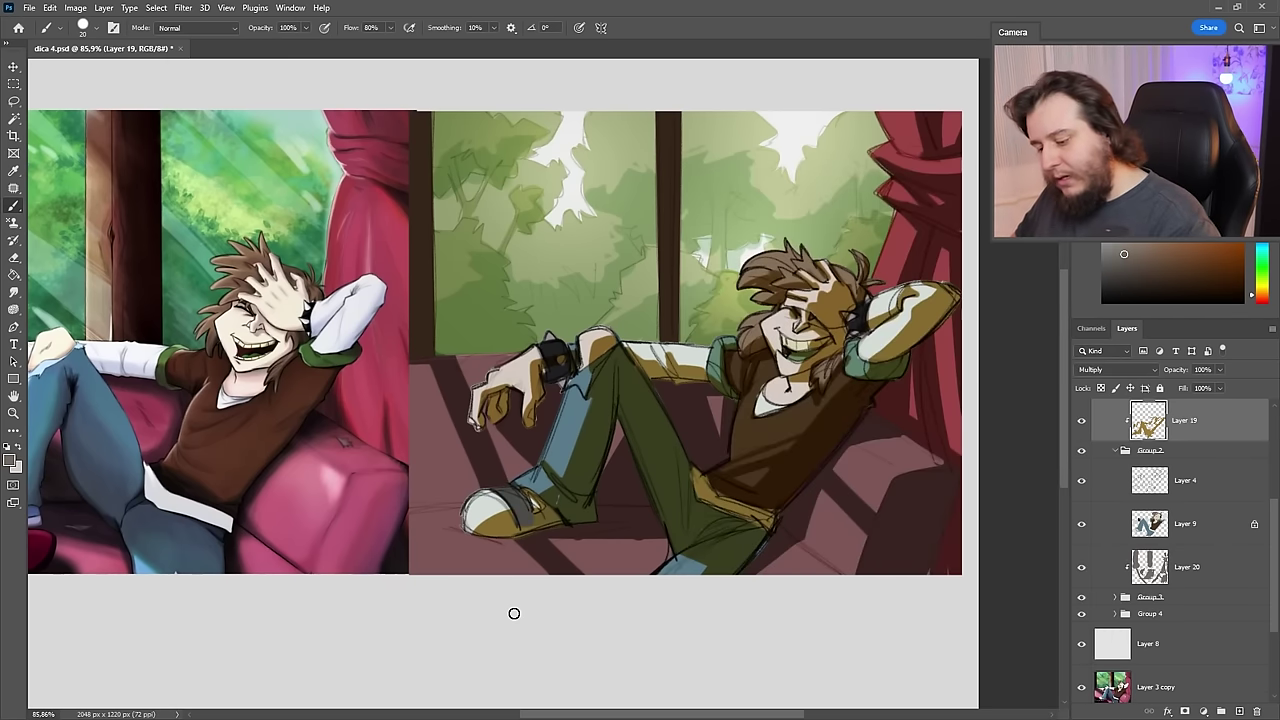
{"action": "mouse_move", "coordinate": [736, 419]}
{"action": "left_mouse_down"}
{"action": "mouse_move", "coordinate": [803, 468]}
{"action": "mouse_move", "coordinate": [782, 431]}
{"action": "mouse_move", "coordinate": [738, 415]}
{"action": "mouse_move", "coordinate": [806, 460]}
{"action": "mouse_move", "coordinate": [808, 510]}
{"action": "left_mouse_up"}
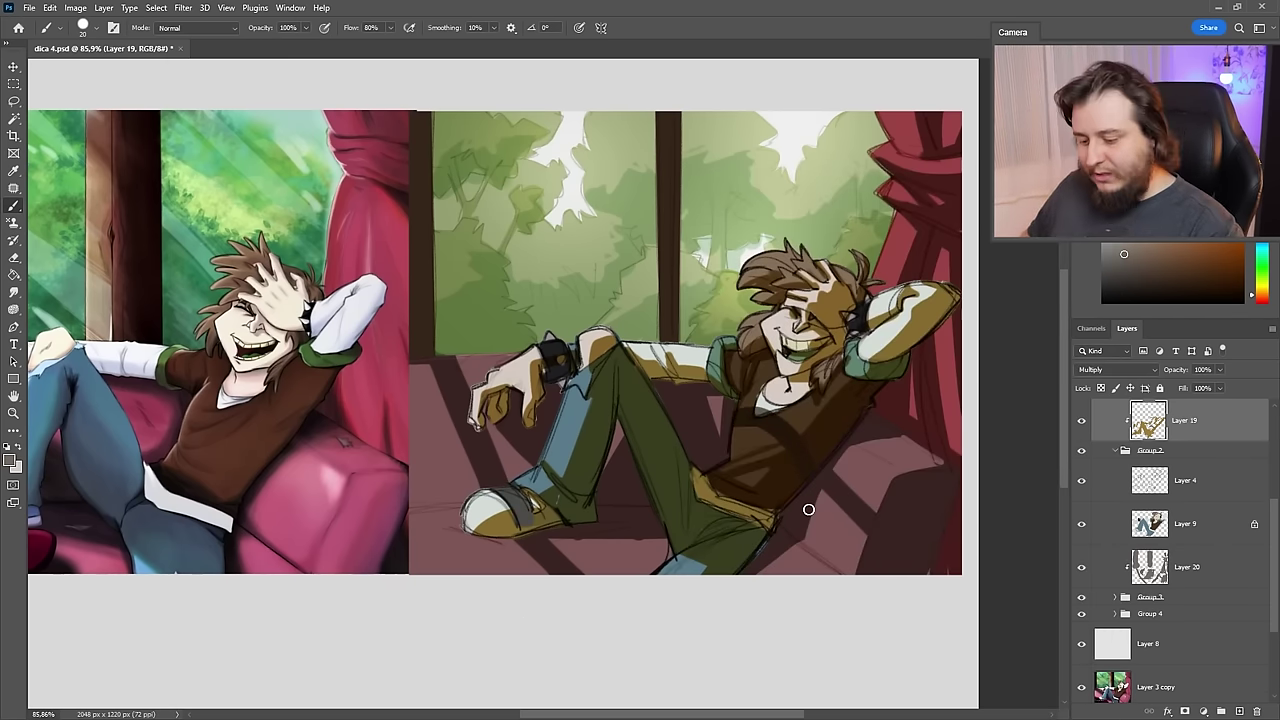
- Switch Layer 19 to Normal blending to sample its ochre shadow colour, and undo the recent changes back to Multiply
{"action": "left_click", "coordinate": [1100, 370]}
{"action": "left_click", "coordinate": [1100, 378]}
{"action": "left_click", "coordinate": [1110, 370]}
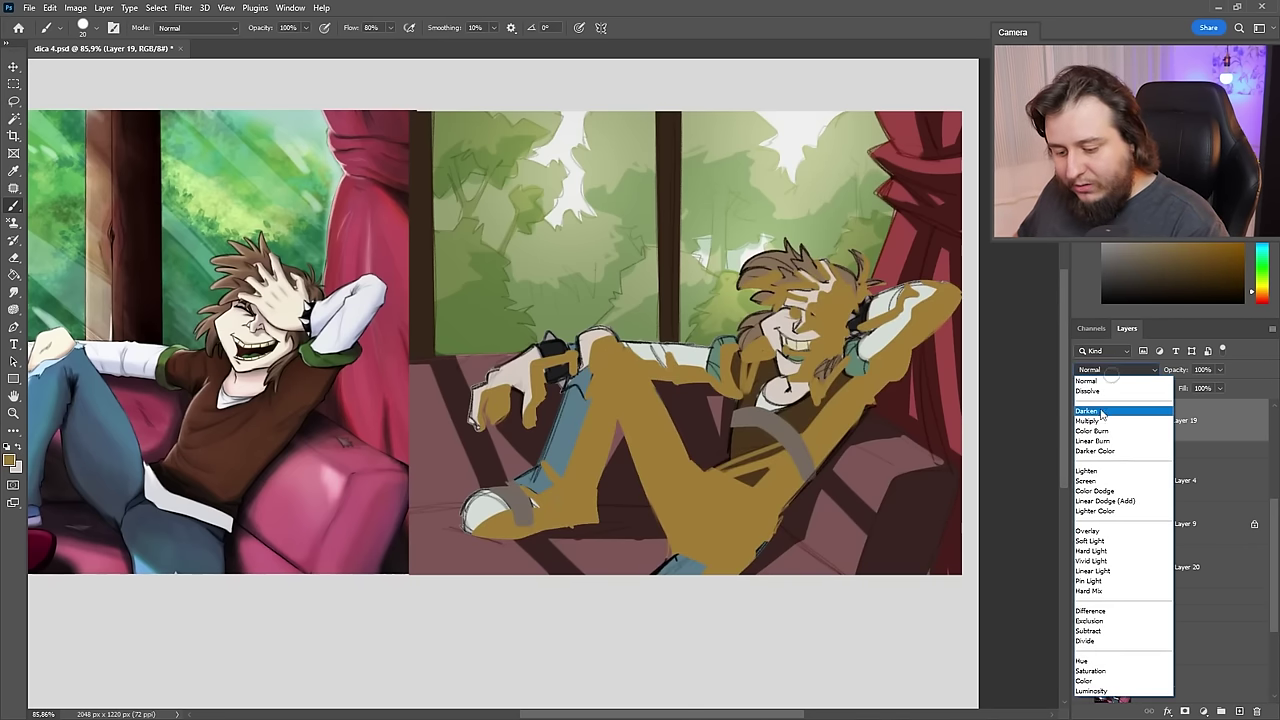
{"action": "left_click", "coordinate": [1100, 411]}
{"action": "key", "text": "ctrl+z"}
{"action": "key", "text": "ctrl+z"}
{"action": "key", "text": "ctrl+z"}
{"action": "key", "text": "ctrl+z"}
{"action": "key", "text": "ctrl+z"}
{"action": "key", "text": "ctrl+z"}
{"action": "key", "text": "ctrl+z"}
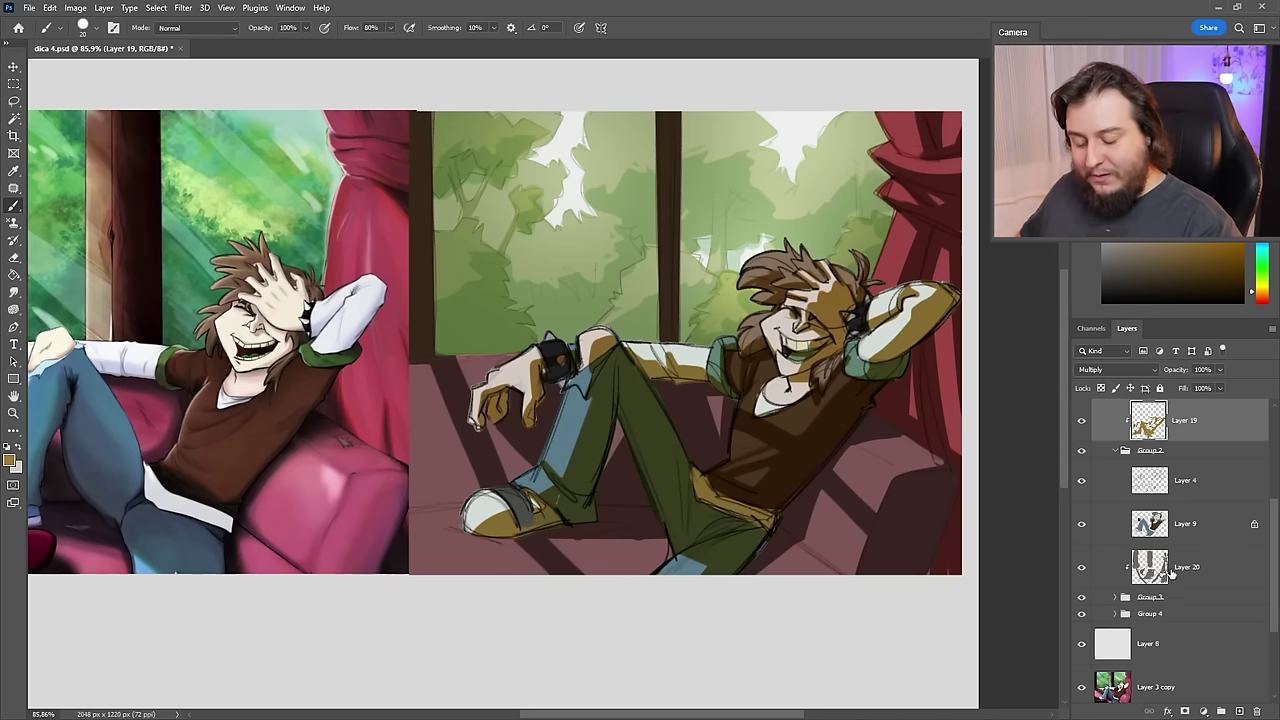
- With transparency locked, recolour Layer 20's background shadows ochre using a 259 px brush, and adjust their saturation to +13 and lightness to -11
{"action": "left_click", "coordinate": [1171, 573]}
{"action": "key", "text": "r"}
{"action": "left_click_drag", "start_coordinate": [810, 632], "coordinate": [870, 530]}
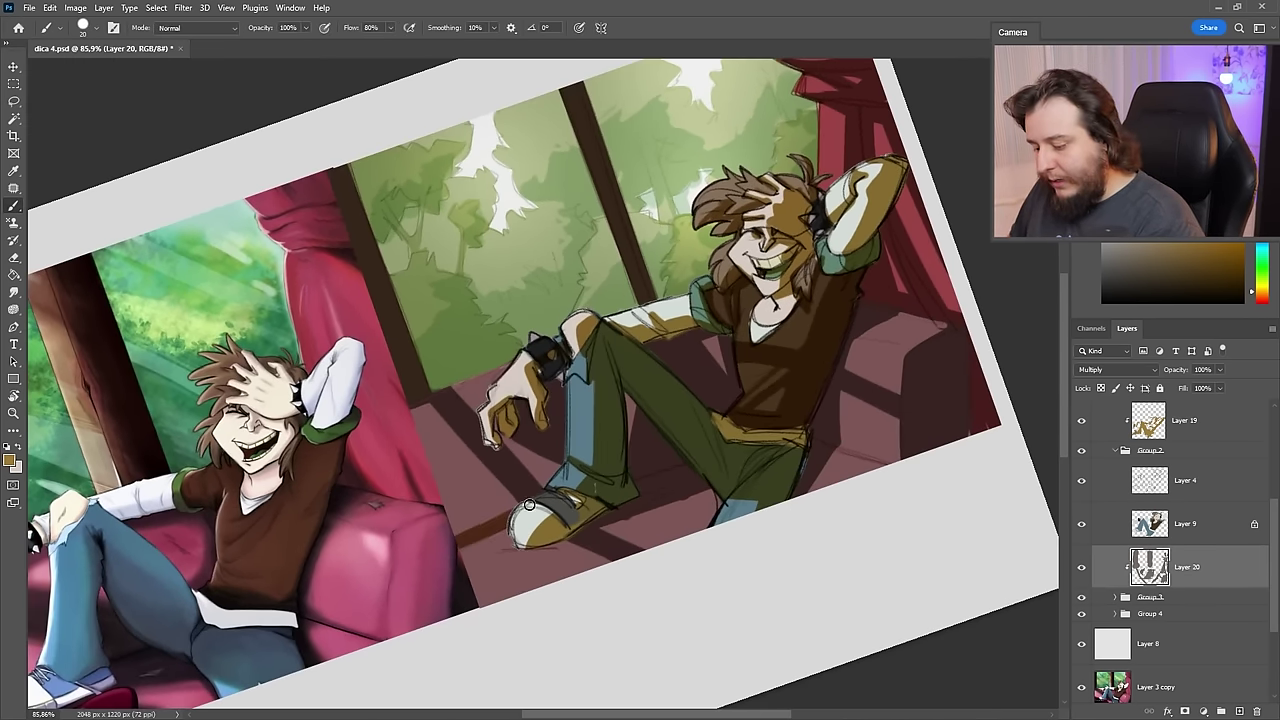
{"action": "key", "text": "r"}
{"action": "left_click_drag", "start_coordinate": [480, 482], "coordinate": [698, 610]}
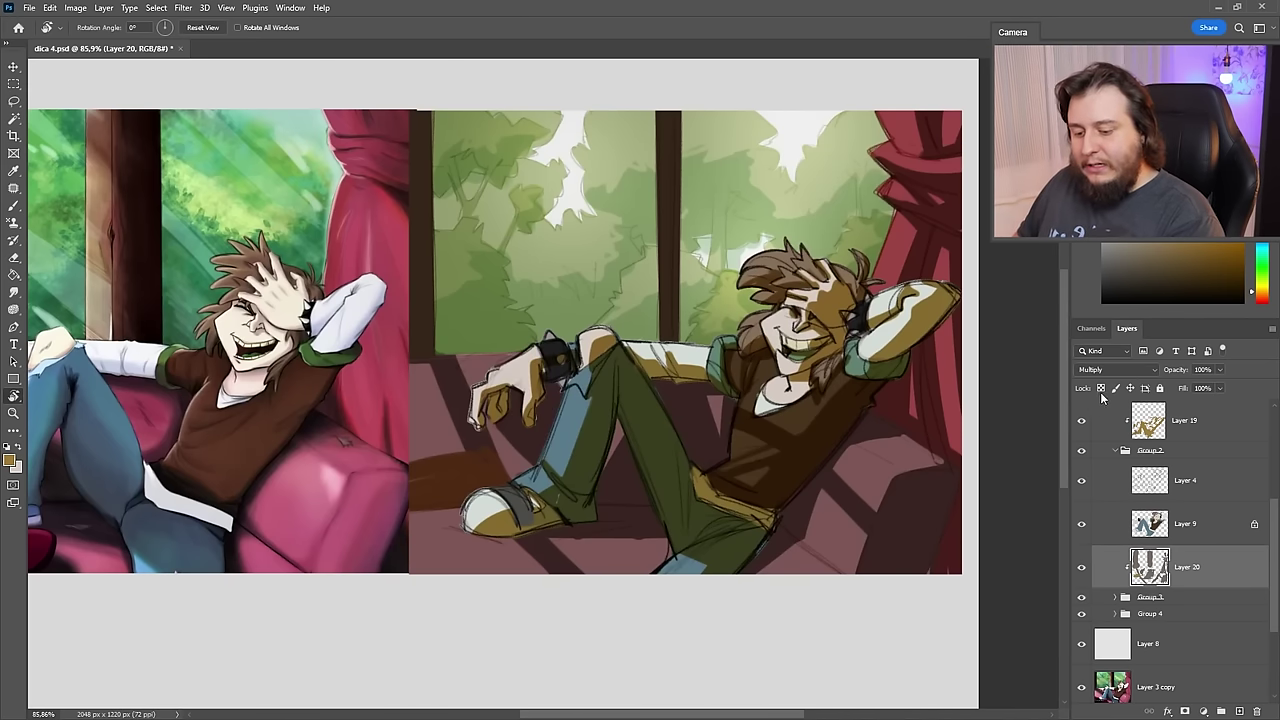
{"action": "key", "text": "b"}
{"action": "right_click", "coordinate": [698, 610]}
{"action": "key", "text": "Return"}
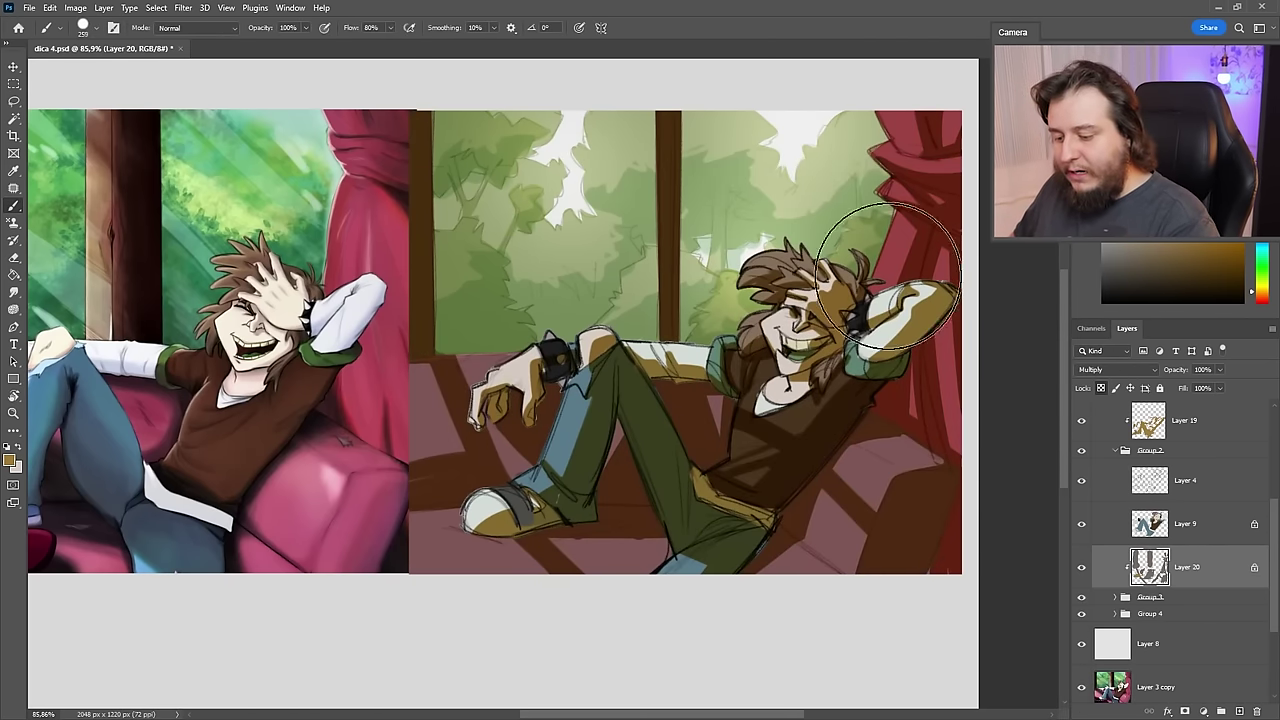
{"action": "key", "text": "ctrl+u"}
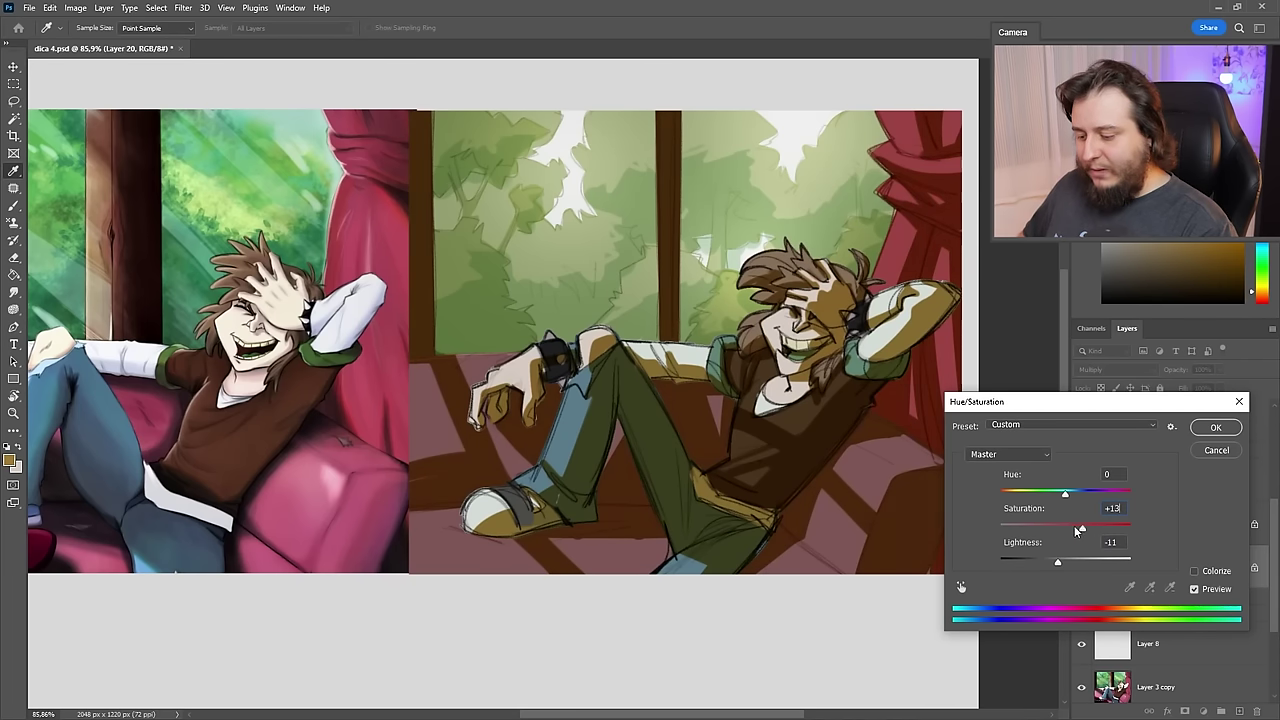
{"action": "left_click", "coordinate": [1216, 427]}
- Add a new layer directly above Group 4 and flood it with a pale cream colour
{"action": "left_click", "coordinate": [1170, 613]}
{"action": "left_click", "coordinate": [1140, 630]}
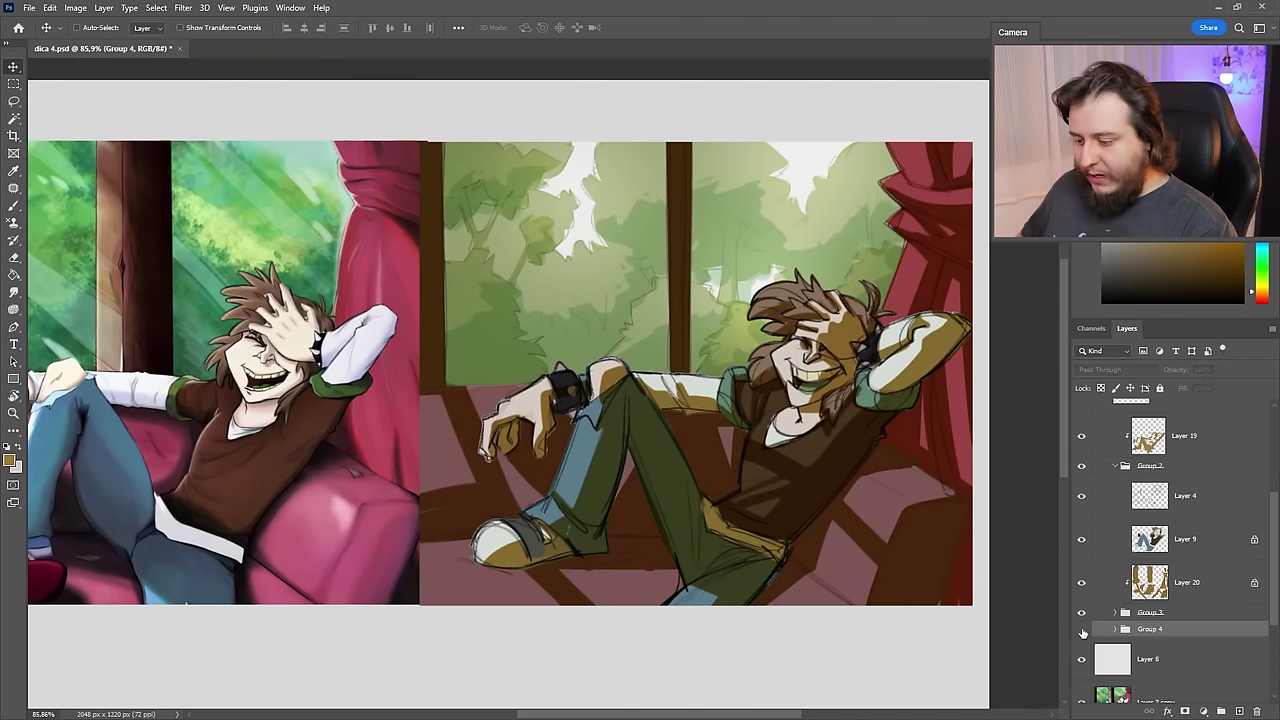
{"action": "left_click", "coordinate": [1239, 712]}
{"action": "key", "text": "g"}
{"action": "left_click", "coordinate": [785, 323]}
{"action": "left_click", "coordinate": [697, 311]}
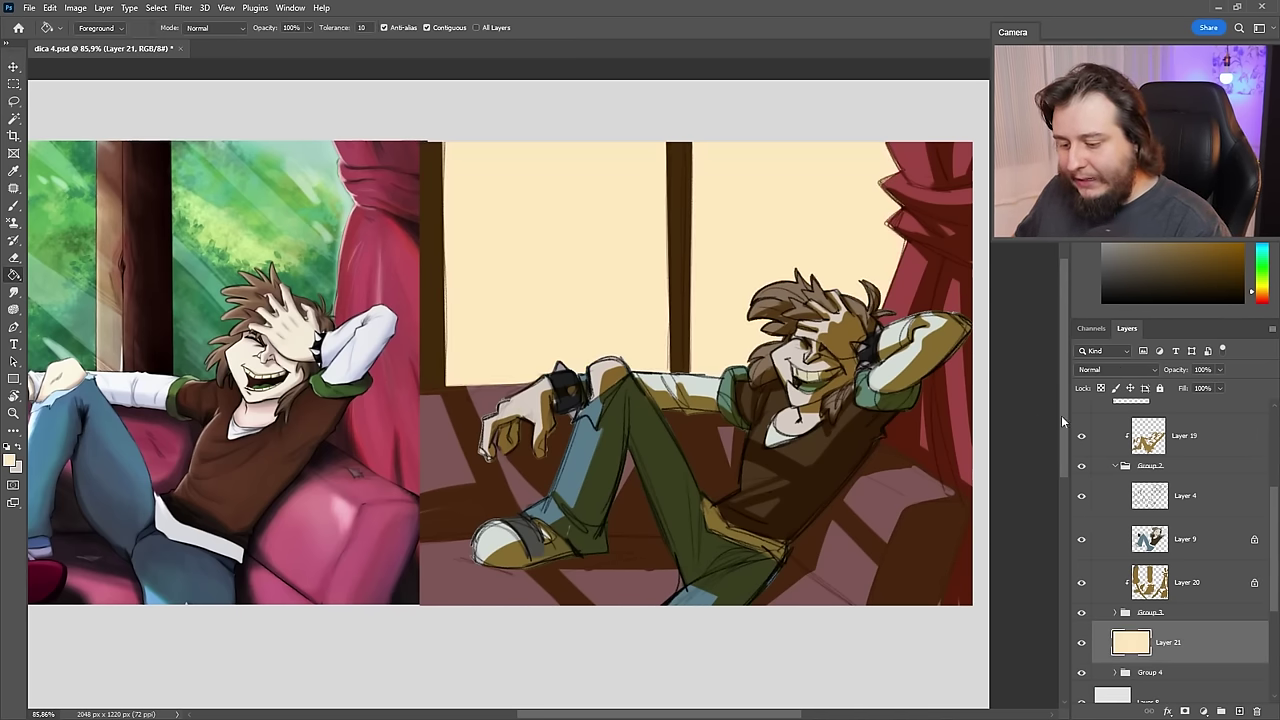
- Set the cream Layer 21 to Screen blending at 36% opacity to haze the window scenery
{"action": "left_click", "coordinate": [1115, 369]}
{"action": "left_click", "coordinate": [1097, 482]}
{"action": "left_click", "coordinate": [1220, 369]}
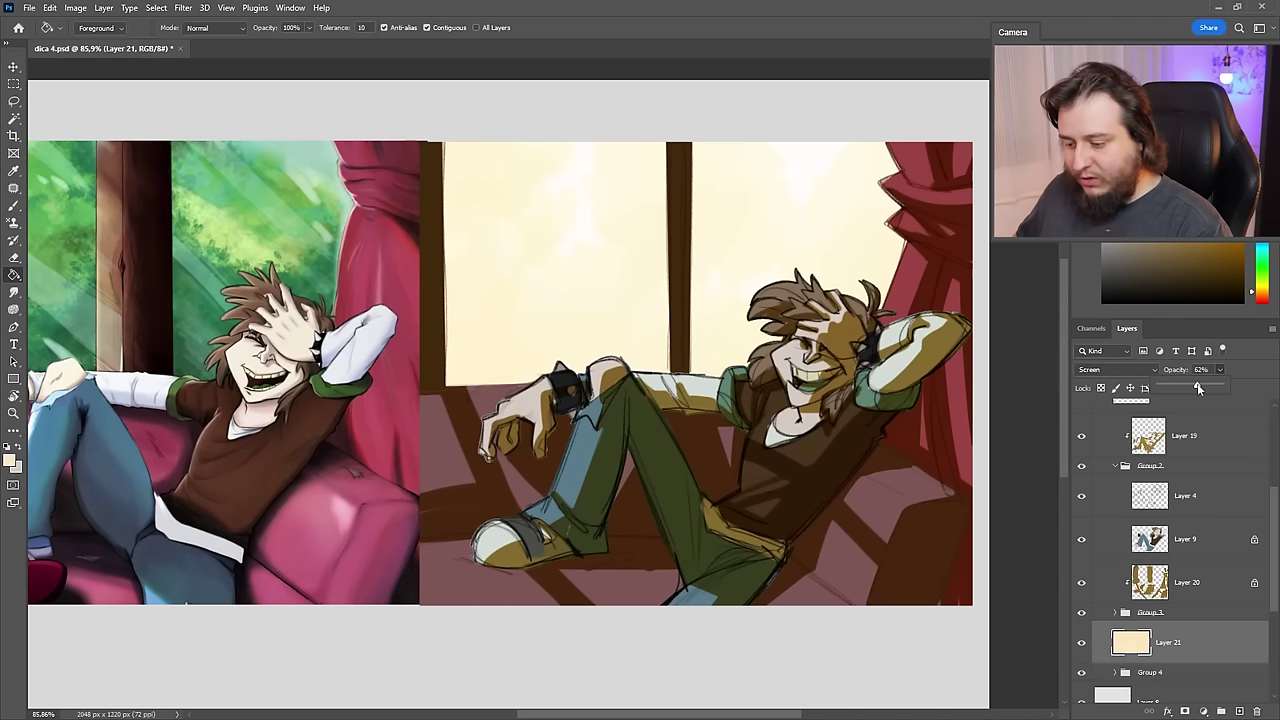
{"action": "left_click_drag", "start_coordinate": [1197, 383], "coordinate": [1182, 389]}
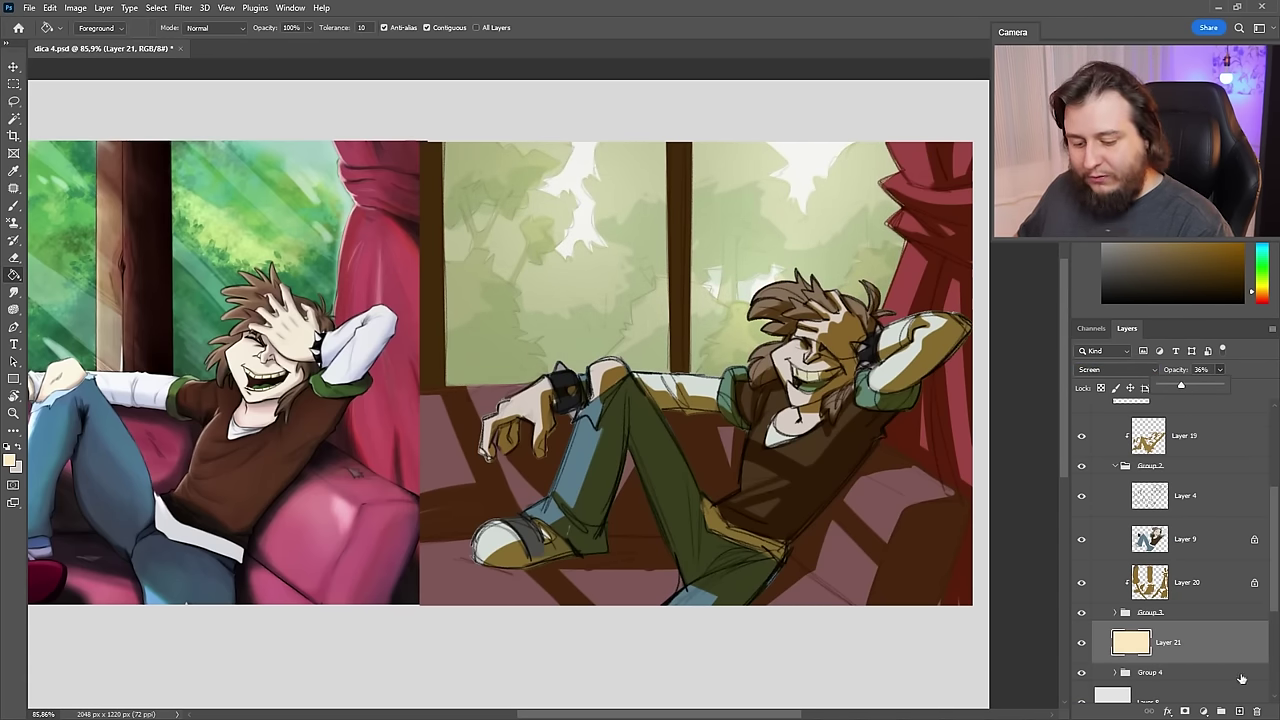
- On a new Layer 22, lasso a ragged horizontal streak across the upper window panes and paint it pale lavender
{"action": "left_click", "coordinate": [1239, 712]}
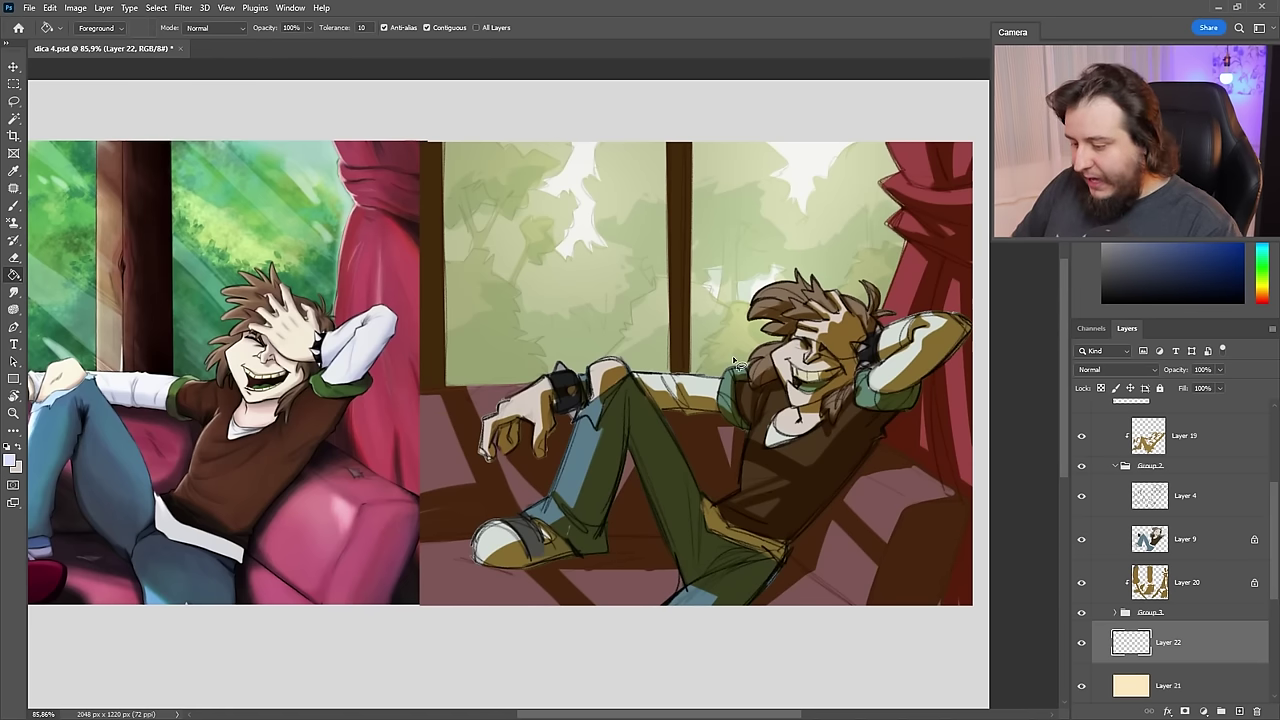
{"action": "key", "text": "l"}
{"action": "left_click_drag", "start_coordinate": [660, 174], "coordinate": [479, 167]}
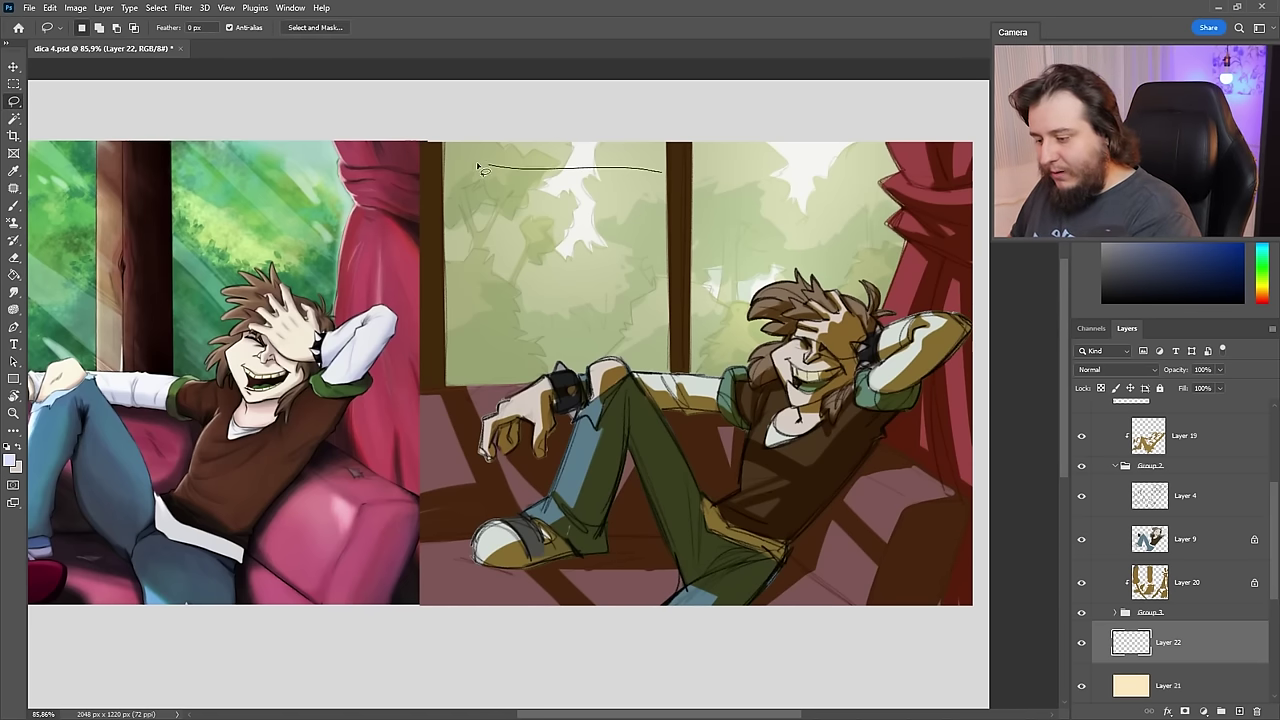
{"action": "mouse_move", "coordinate": [563, 178]}
{"action": "left_mouse_down"}
{"action": "mouse_move", "coordinate": [840, 184]}
{"action": "mouse_move", "coordinate": [767, 175]}
{"action": "mouse_move", "coordinate": [890, 167]}
{"action": "mouse_move", "coordinate": [490, 168]}
{"action": "left_mouse_up"}
{"action": "left_click_drag", "start_coordinate": [580, 175], "coordinate": [545, 177]}
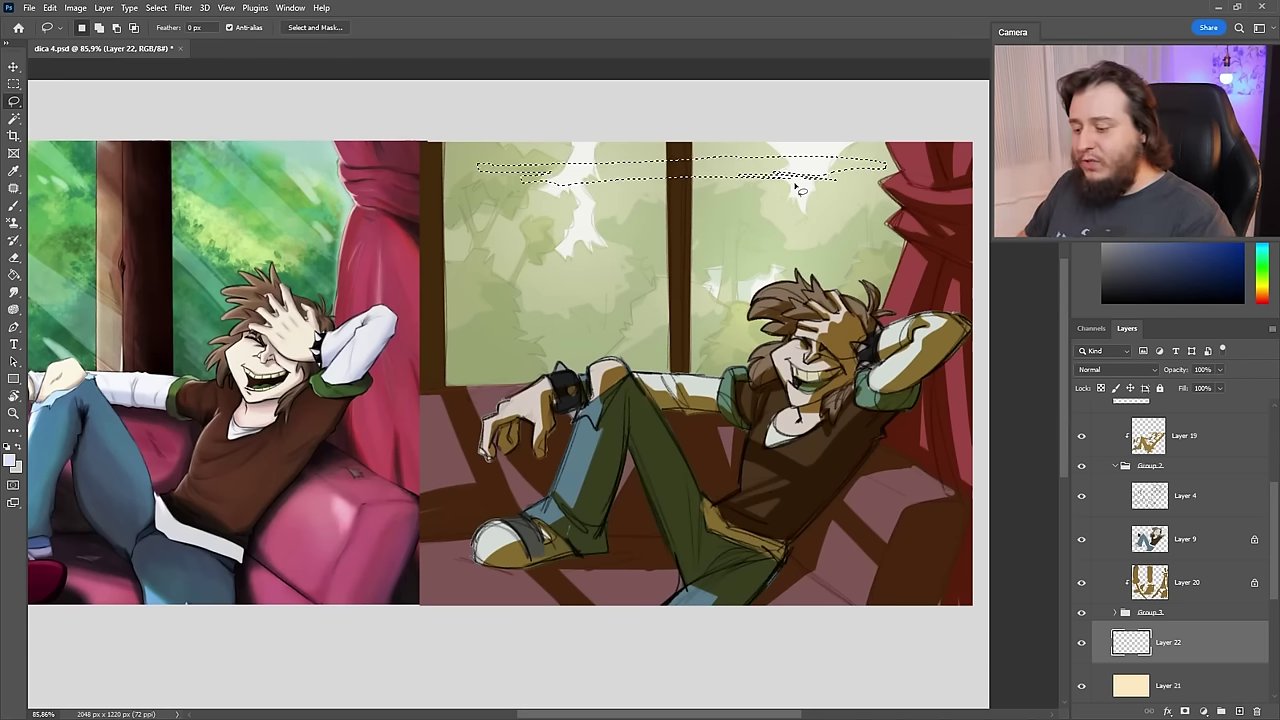
{"action": "key", "text": "shift"}
{"action": "key", "text": "b"}
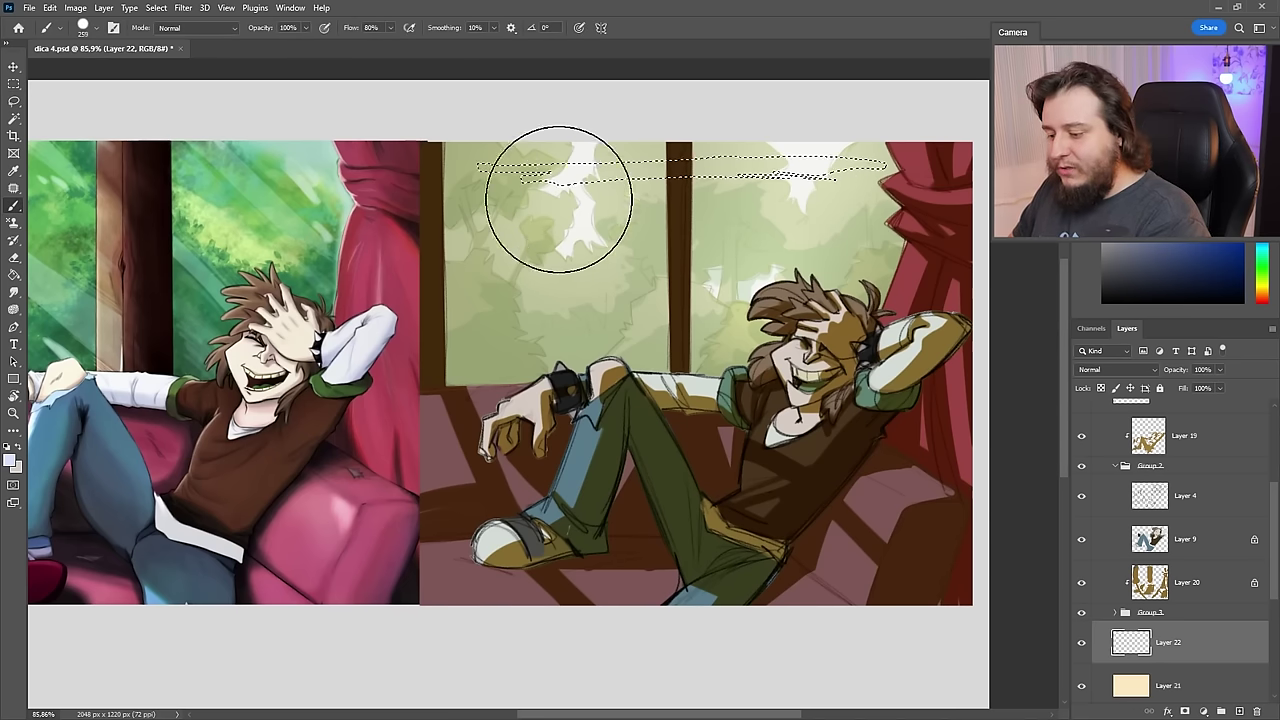
{"action": "left_click_drag", "start_coordinate": [560, 200], "coordinate": [500, 214]}
{"action": "key", "text": "ctrl+d"}
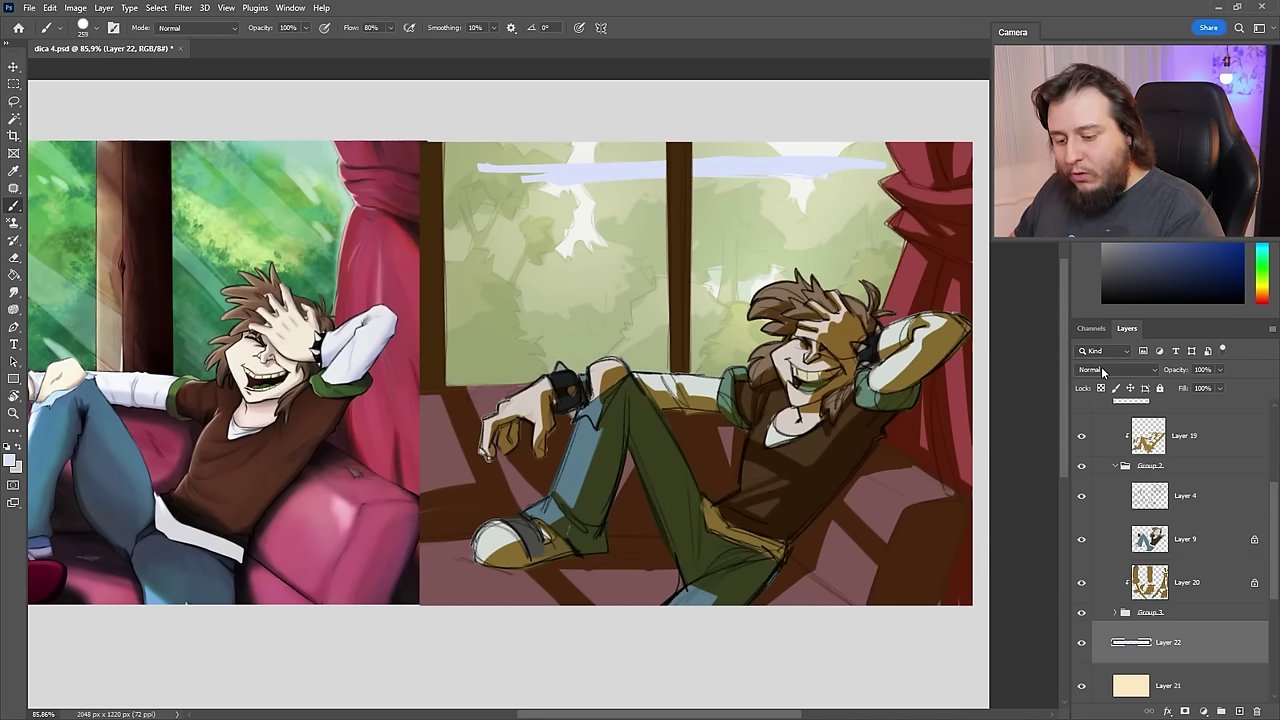
- Set Layer 22's glass reflection streak to Screen blending at 37% opacity
{"action": "left_click", "coordinate": [1103, 372]}
{"action": "left_click", "coordinate": [1100, 476]}
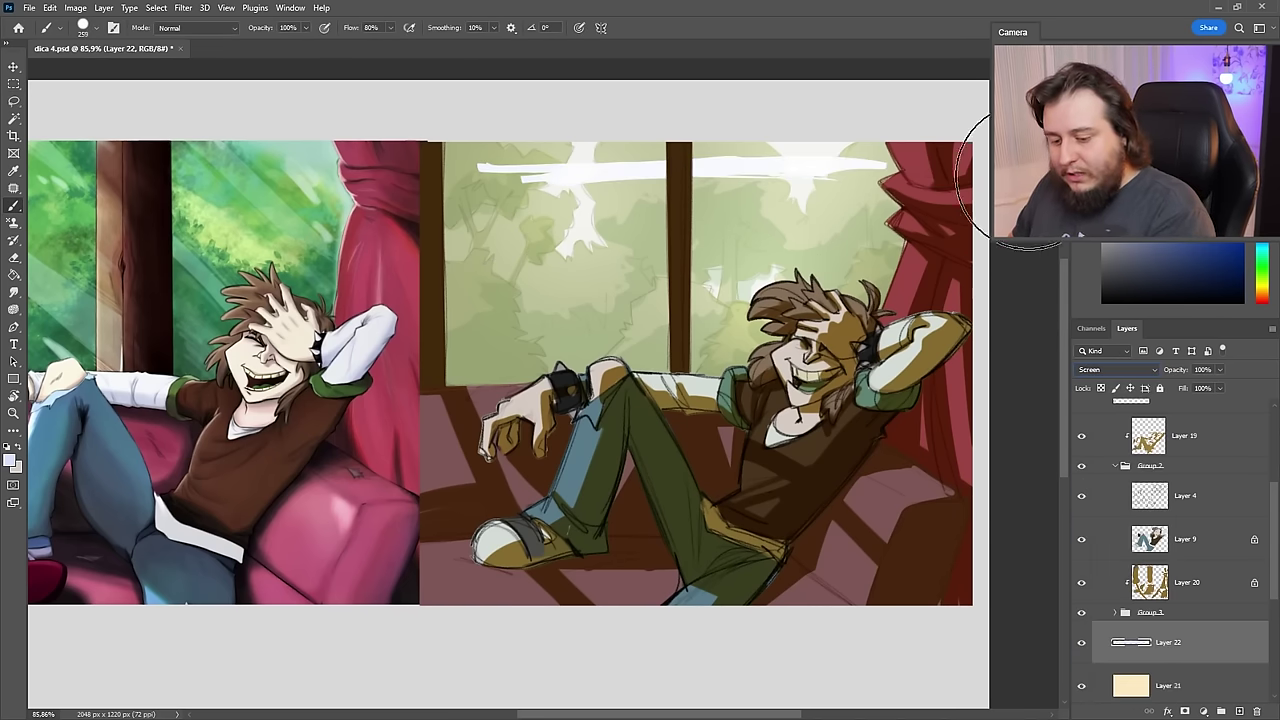
{"action": "left_click_drag", "start_coordinate": [1219, 370], "coordinate": [1183, 388]}
- Lasso more reflection shapes low in the left pane and streaks across the right pane, and paint them on Layer 22
{"action": "key", "text": "l"}
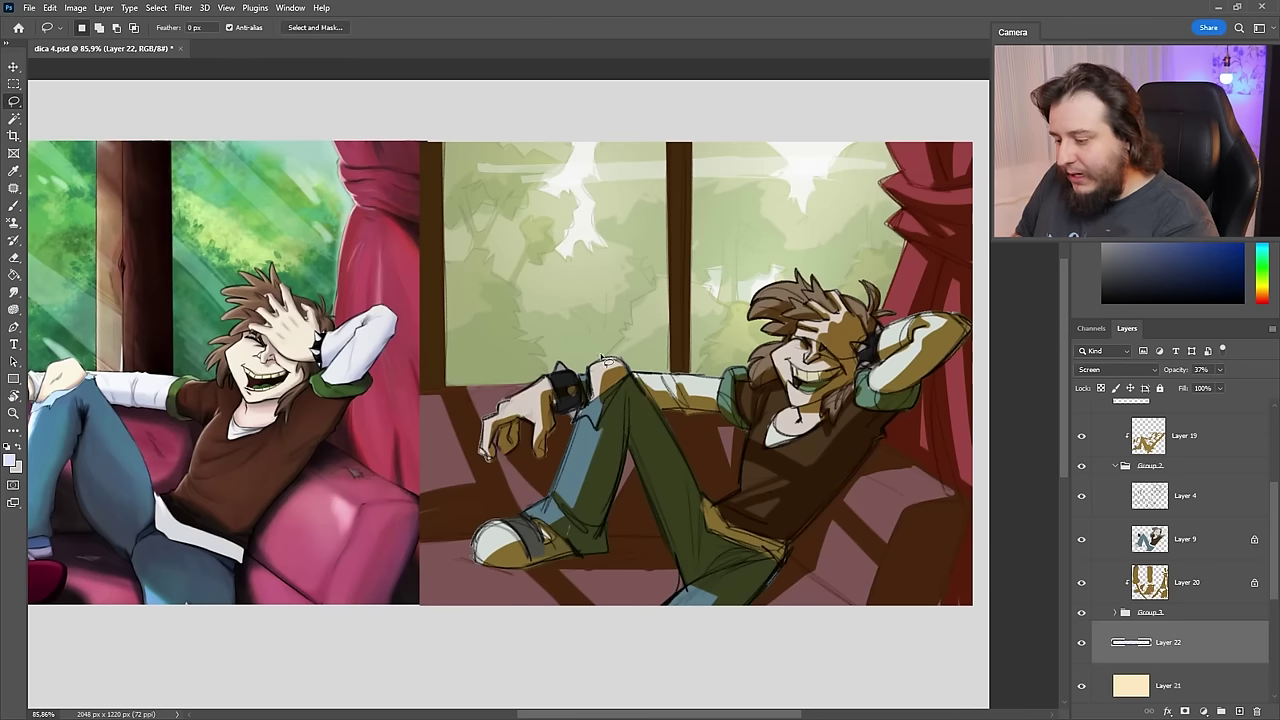
{"action": "mouse_move", "coordinate": [472, 262]}
{"action": "left_mouse_down"}
{"action": "mouse_move", "coordinate": [503, 297]}
{"action": "mouse_move", "coordinate": [528, 398]}
{"action": "mouse_move", "coordinate": [488, 408]}
{"action": "mouse_move", "coordinate": [469, 243]}
{"action": "left_mouse_up"}
{"action": "mouse_move", "coordinate": [590, 350]}
{"action": "left_mouse_down"}
{"action": "mouse_move", "coordinate": [575, 363]}
{"action": "mouse_move", "coordinate": [592, 362]}
{"action": "left_mouse_up"}
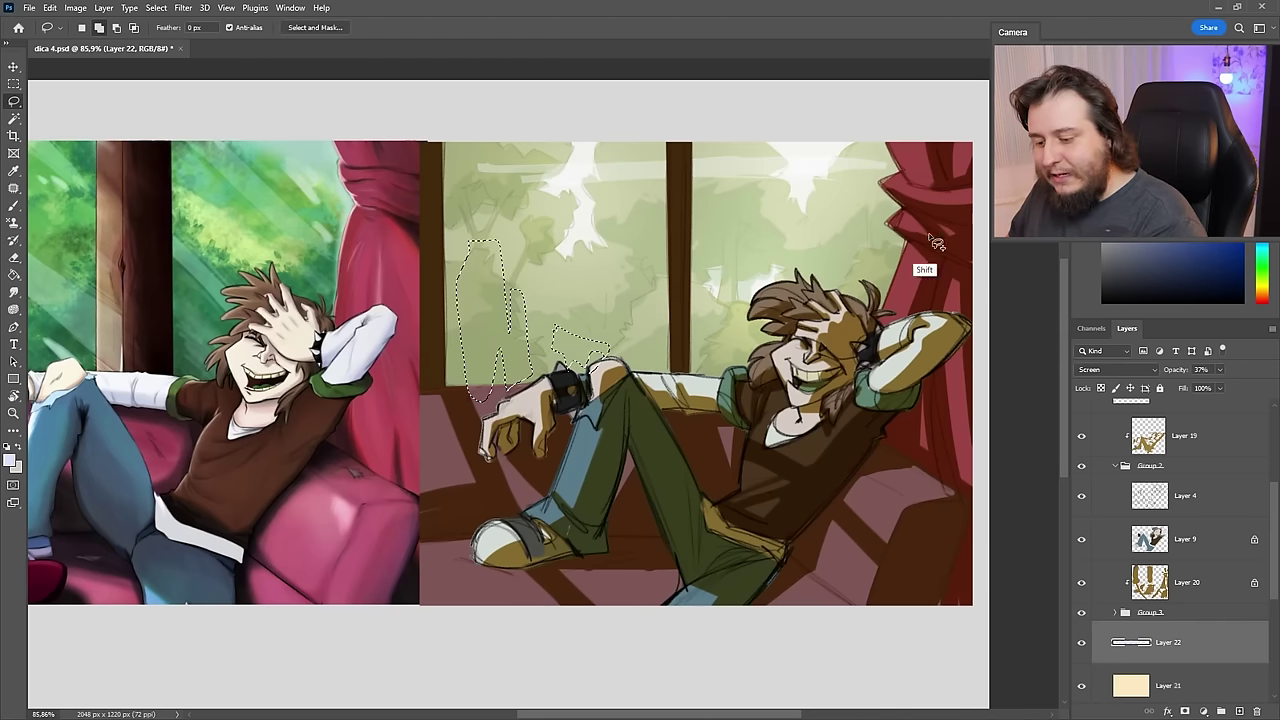
{"action": "mouse_move", "coordinate": [935, 243]}
{"action": "left_mouse_down"}
{"action": "mouse_move", "coordinate": [794, 237]}
{"action": "mouse_move", "coordinate": [713, 257]}
{"action": "mouse_move", "coordinate": [935, 235]}
{"action": "left_mouse_up"}
{"action": "key", "text": "b"}
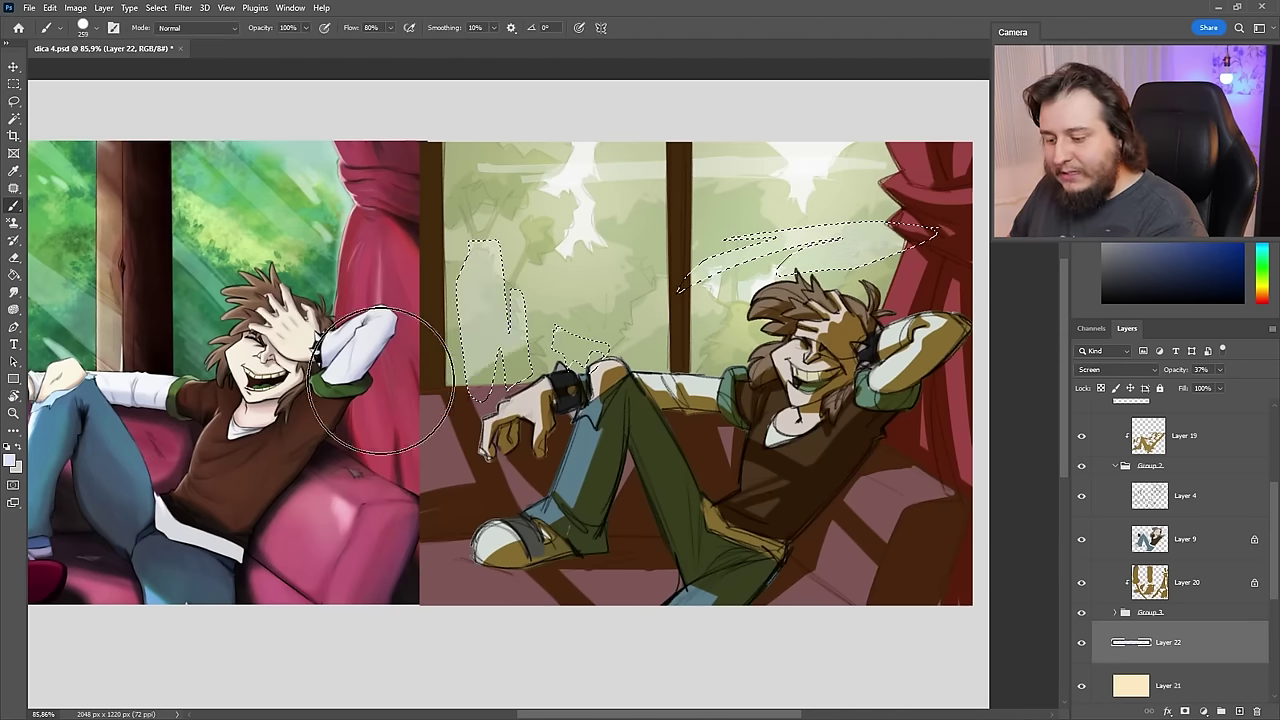
{"action": "key", "text": "ctrl+d"}
- Erase spots and breaks into Layer 22's window reflections with the eraser at 58, 23 and 14 px
{"action": "key", "text": "e"}
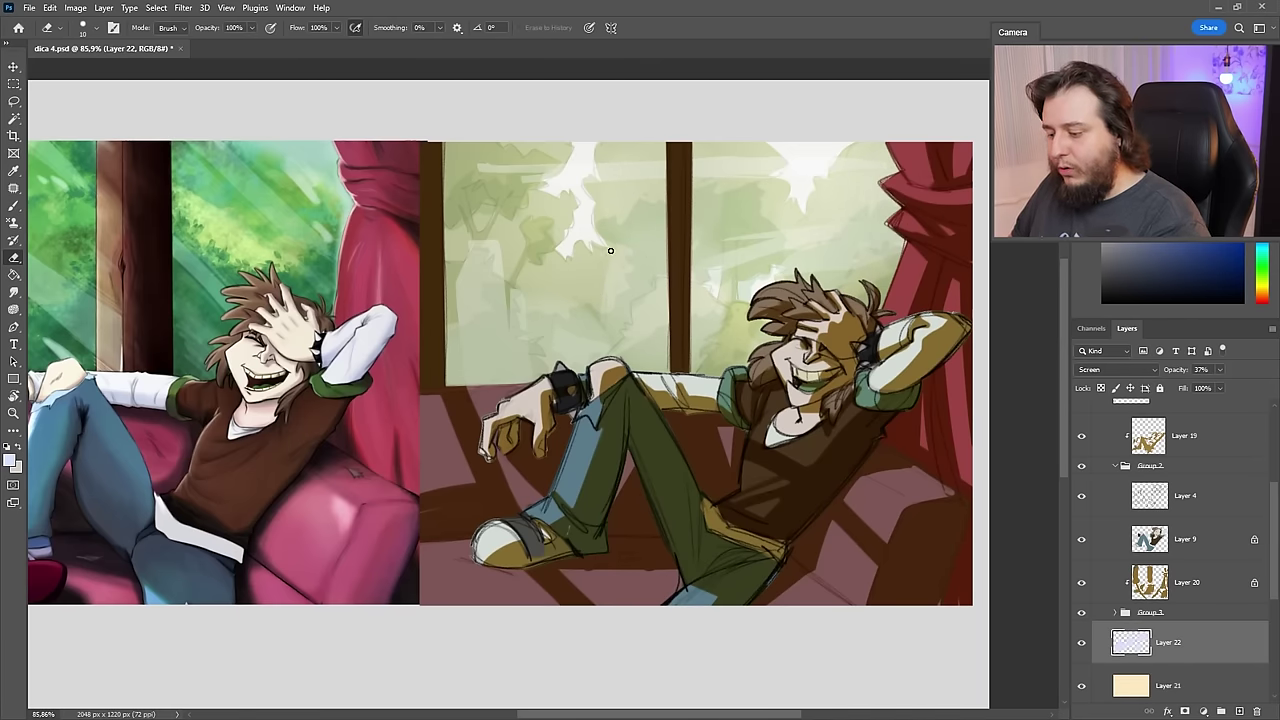
{"action": "right_click", "coordinate": [643, 275]}
{"action": "left_click", "coordinate": [736, 204]}
{"action": "mouse_move", "coordinate": [597, 360]}
{"action": "left_mouse_down"}
{"action": "mouse_move", "coordinate": [491, 374]}
{"action": "mouse_move", "coordinate": [488, 325]}
{"action": "left_mouse_up"}
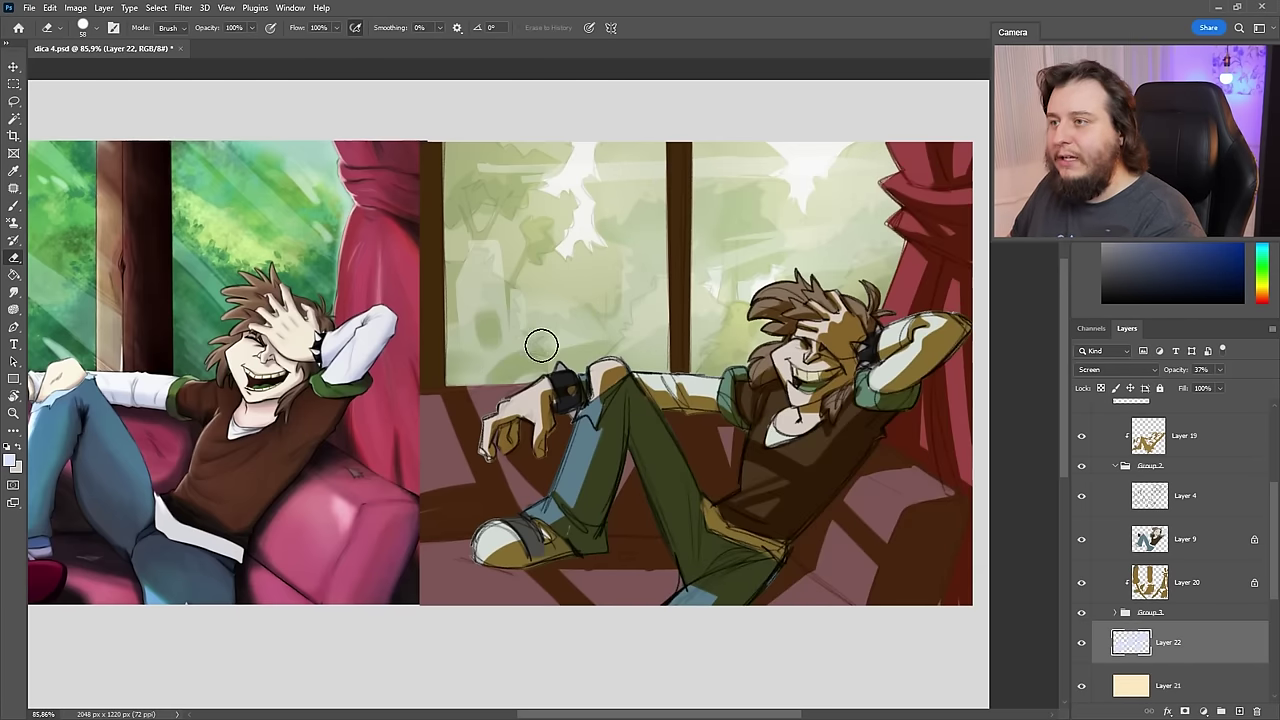
{"action": "right_click", "coordinate": [859, 222]}
{"action": "left_click", "coordinate": [905, 202]}
{"action": "left_click", "coordinate": [823, 251]}
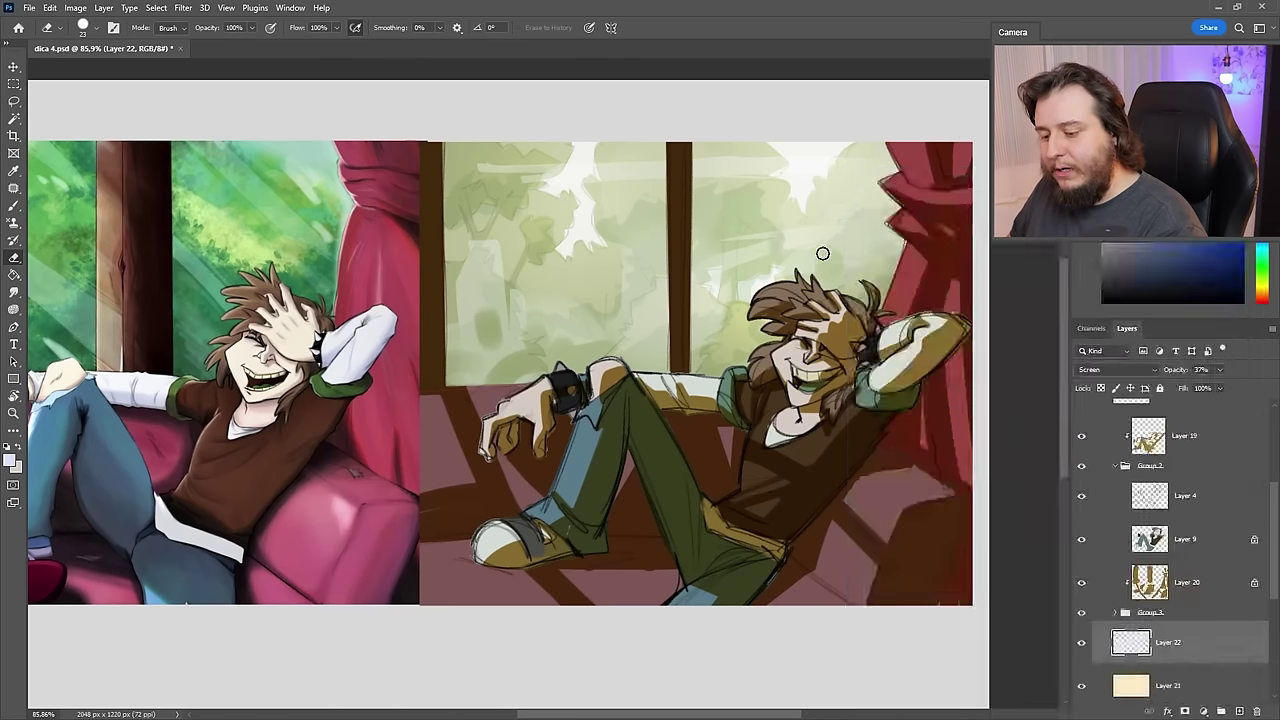
{"action": "right_click", "coordinate": [829, 250]}
{"action": "key", "text": "Return"}
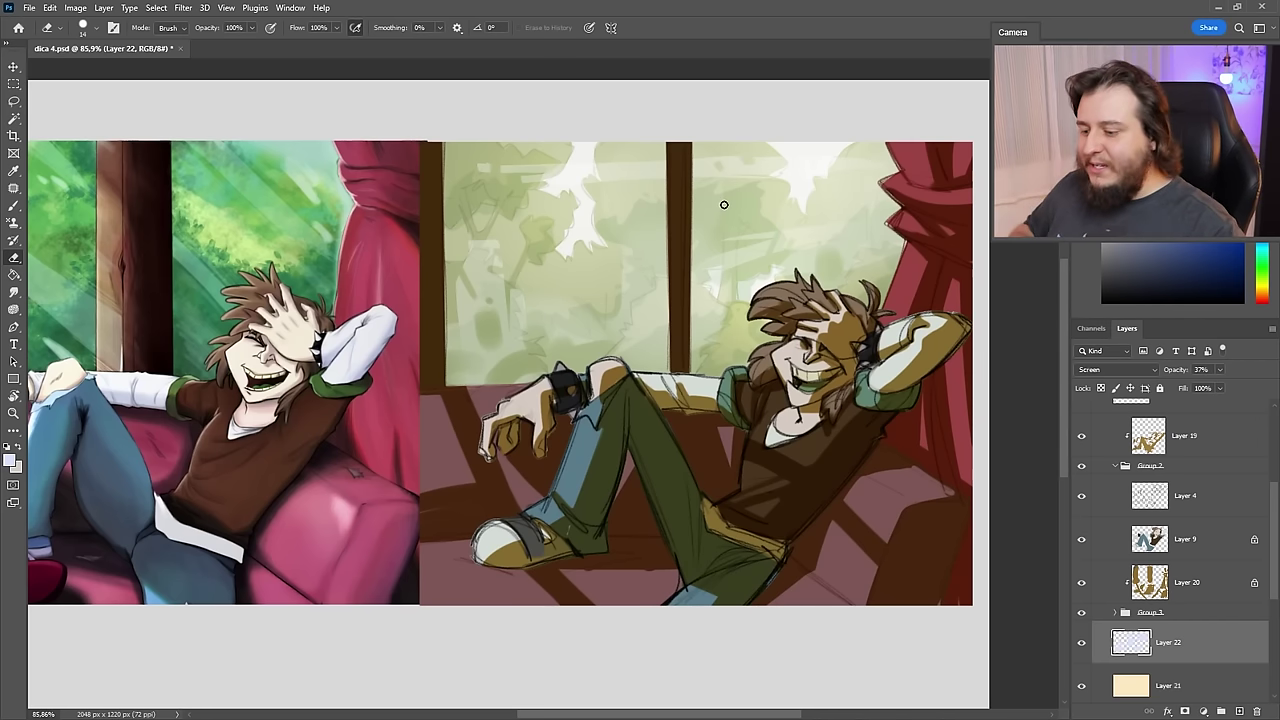
- On a new Layer 23 set to Multiply, paint a soft beige shade over the window with the Fofão brush at 600 px
{"action": "left_click", "coordinate": [1239, 711]}
{"action": "key", "text": "b"}
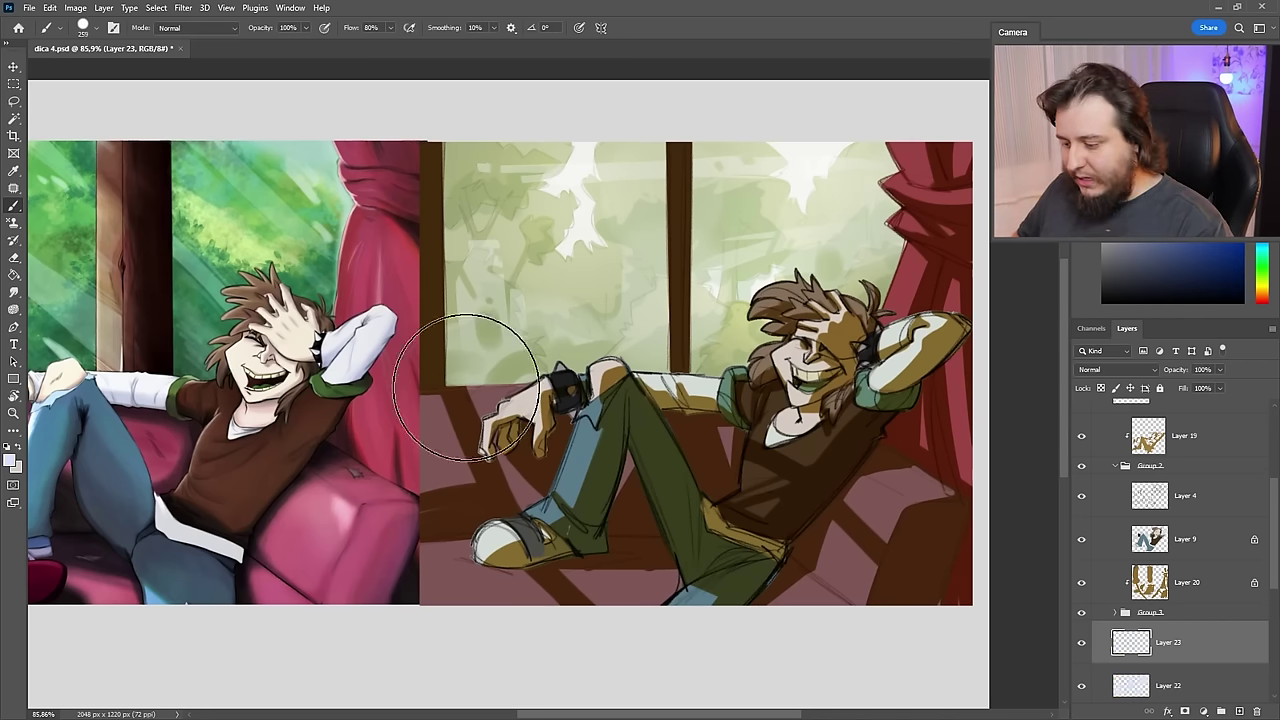
{"action": "right_click", "coordinate": [770, 358]}
{"action": "left_click", "coordinate": [868, 440]}
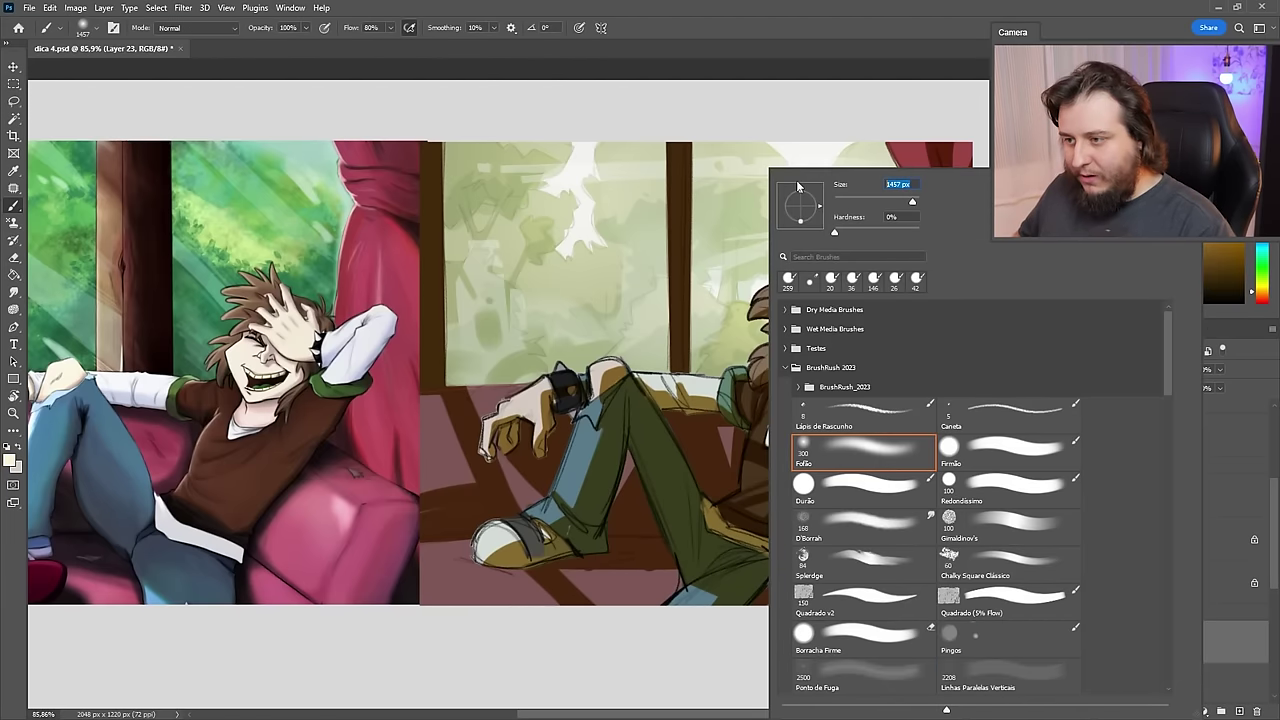
{"action": "double_click", "coordinate": [863, 452]}
{"action": "left_click_drag", "start_coordinate": [663, 457], "coordinate": [888, 456]}
{"action": "key", "text": "ctrl+z"}
{"action": "key", "text": "x"}
- Erase fine marks into Layer 23's soft window shading with a 7 px hard eraser
{"action": "key", "text": "e"}
{"action": "right_click", "coordinate": [621, 305]}
{"action": "left_click_drag", "start_coordinate": [697, 201], "coordinate": [689, 201]}
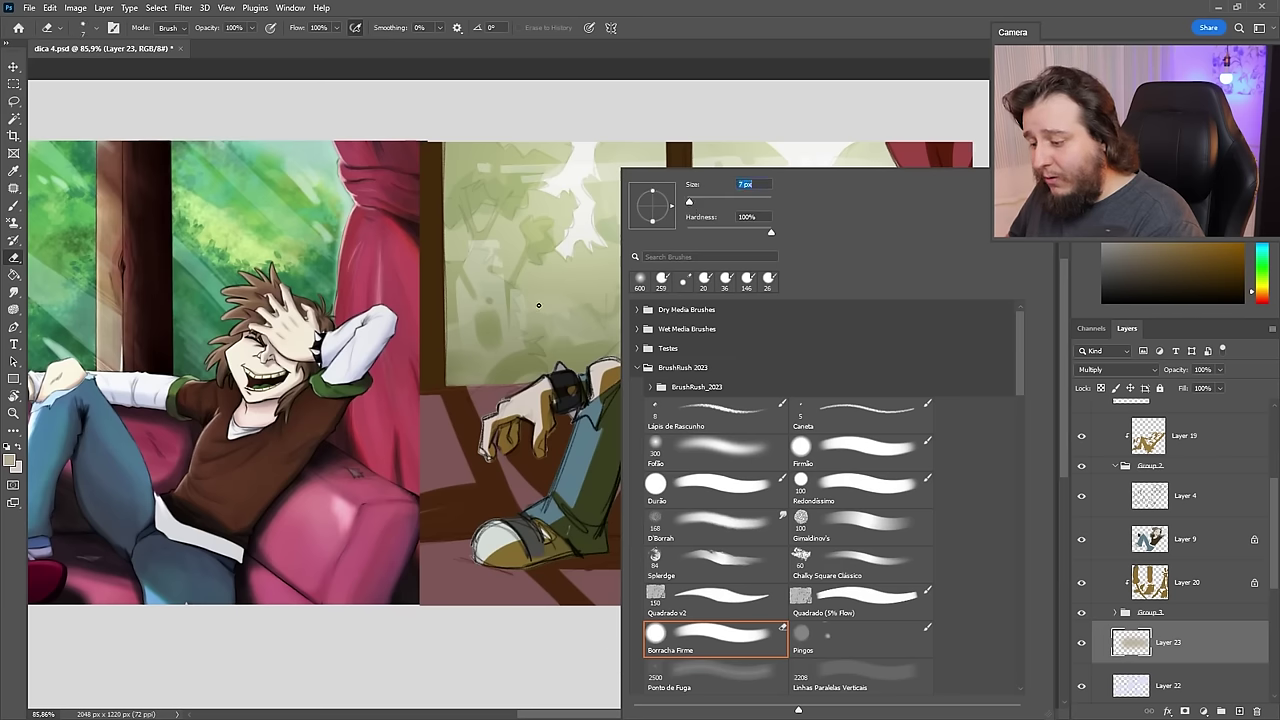
{"action": "key", "text": "Return"}
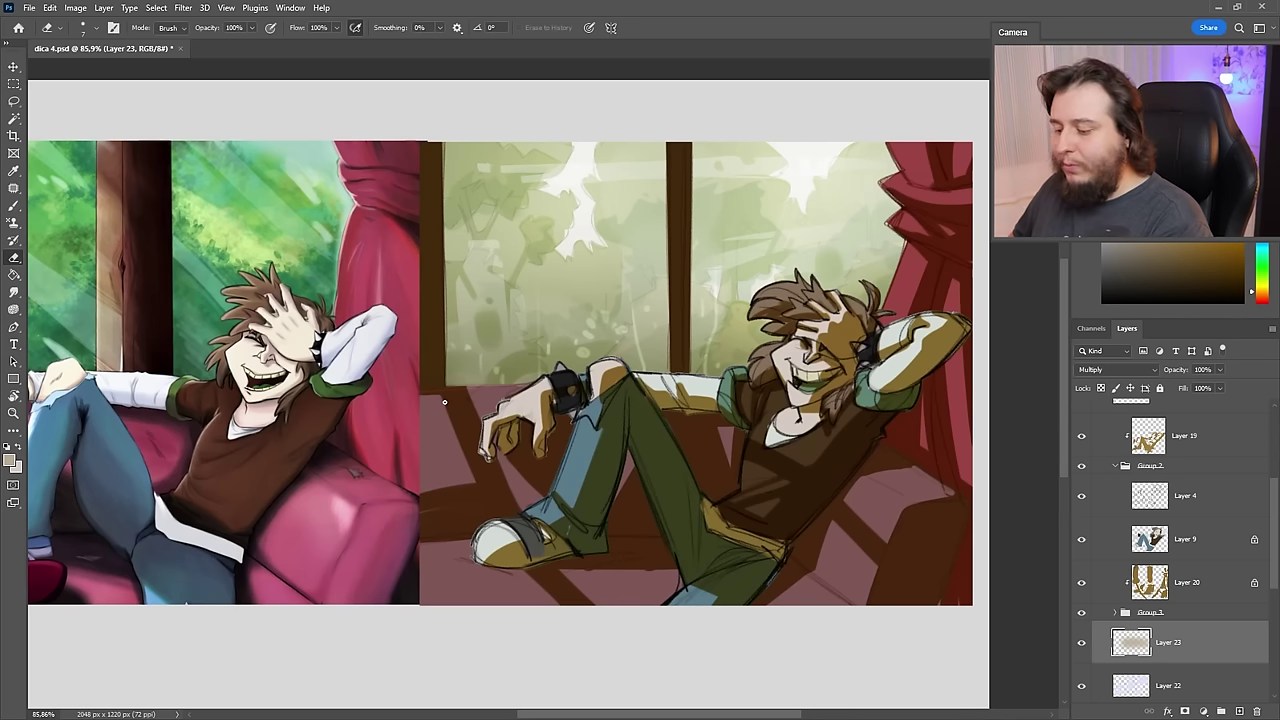
- Lower the opacity of Layer 23's window shading to 73%
{"action": "left_click", "coordinate": [1219, 369]}
{"action": "left_click", "coordinate": [1204, 385]}
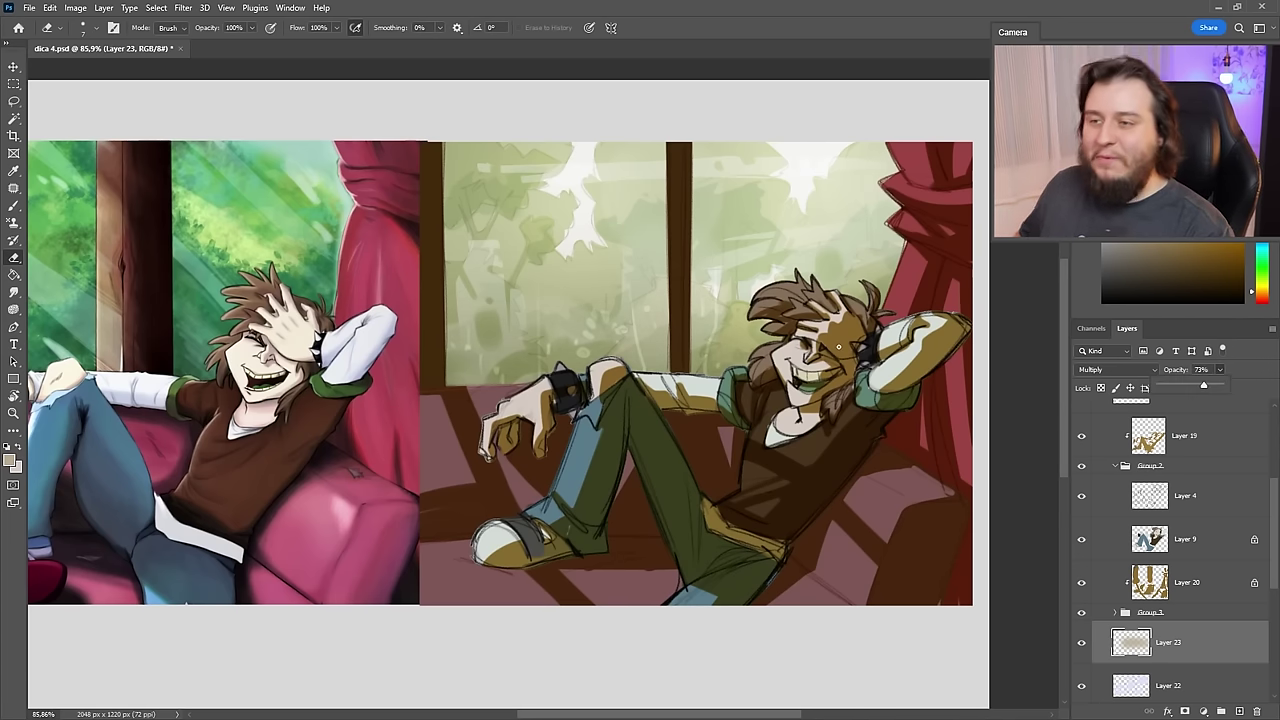
{"action": "left_click", "coordinate": [1172, 614]}
{"action": "left_click", "coordinate": [1169, 642]}
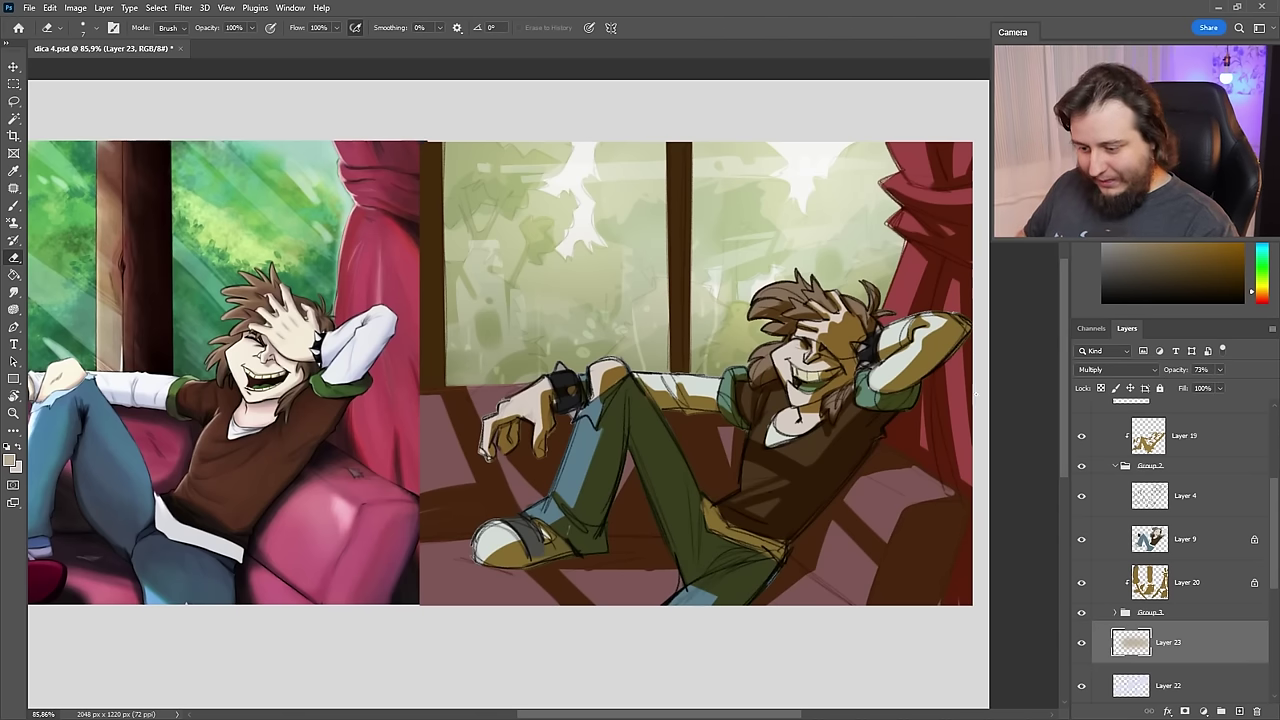
- Add a new Normal-mode layer clipped directly above the background shadow Layer 20
{"action": "key", "text": "v"}
{"action": "scroll", "coordinate": [1160, 630], "scroll_direction": "down", "scroll_amount": 2}
{"action": "left_click", "coordinate": [1167, 598]}
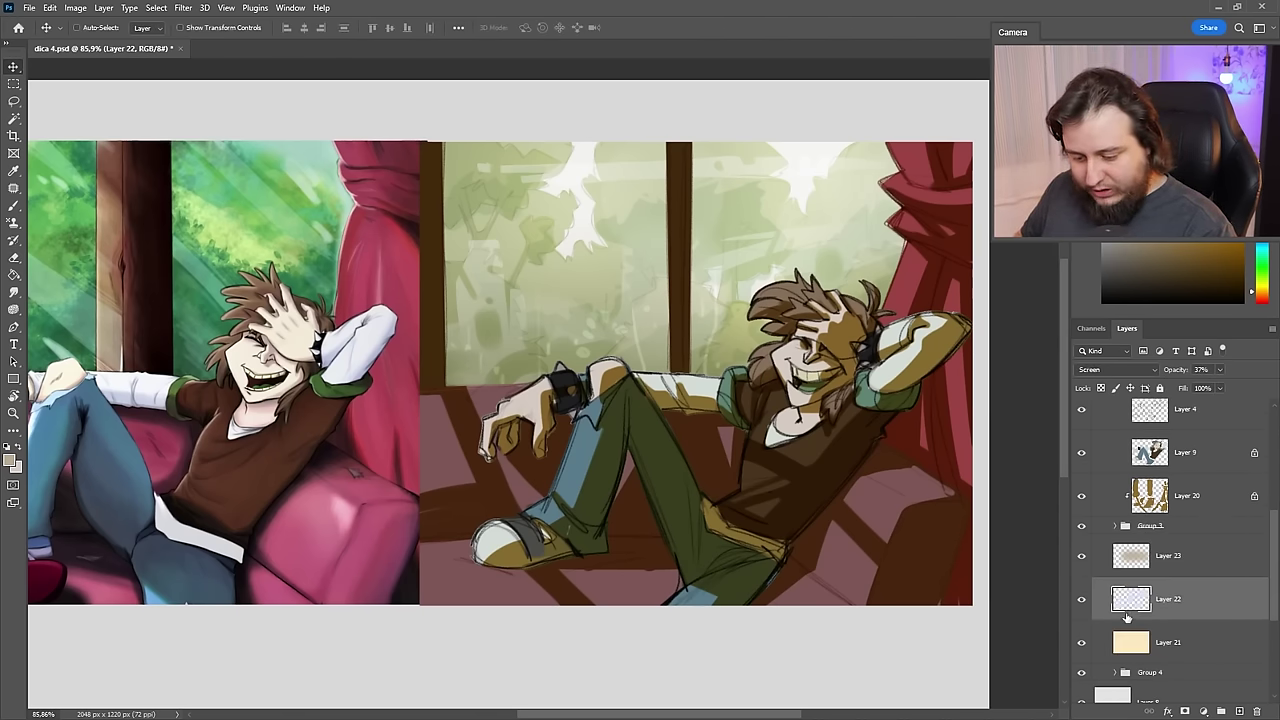
{"action": "scroll", "coordinate": [1167, 598], "scroll_direction": "up", "scroll_amount": 1}
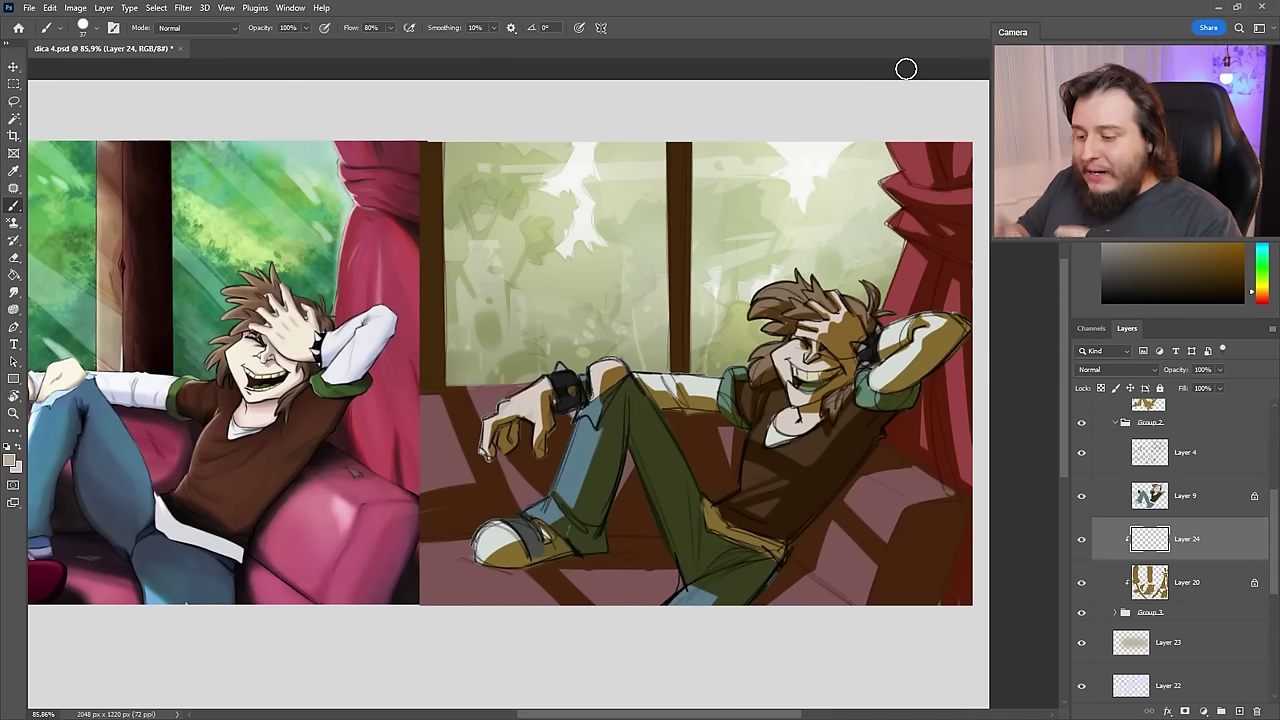
- Paint tones sampled from the sofa over the armrest's shadow edges on Layer 24, with the brush set to 23 px
{"action": "right_click", "coordinate": [674, 306]}
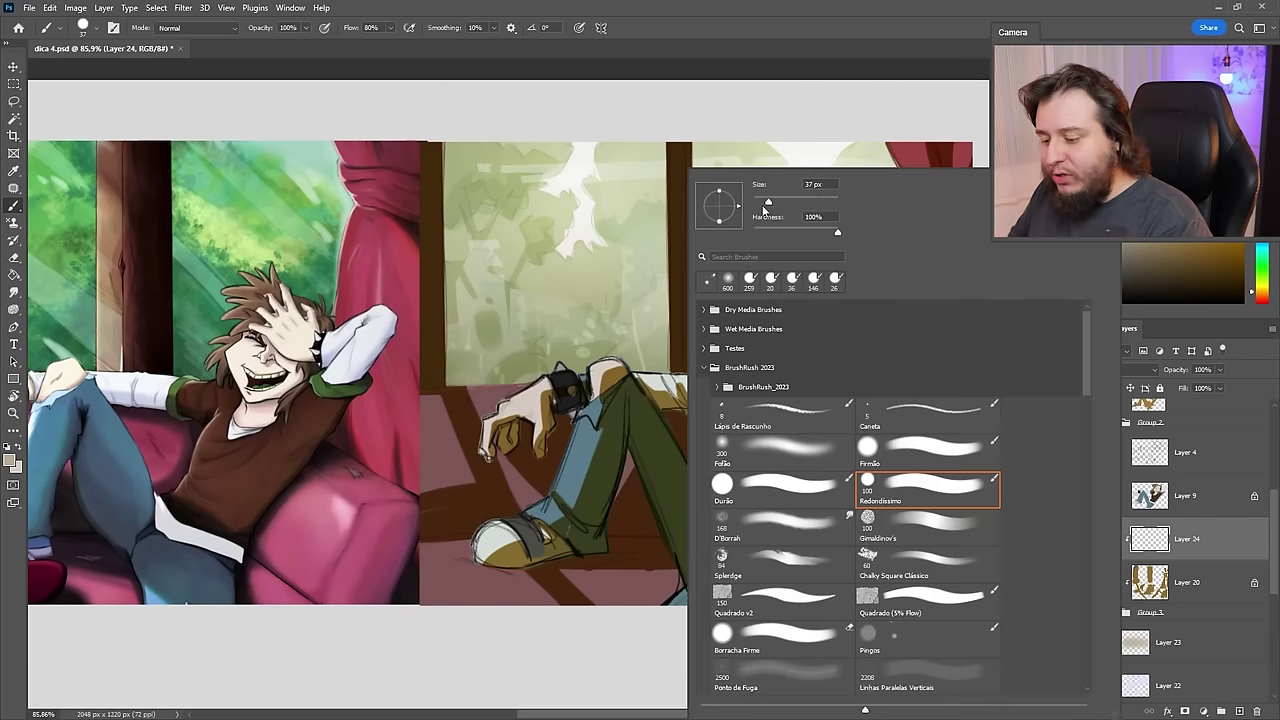
{"action": "left_click", "coordinate": [769, 80]}
{"action": "scroll", "coordinate": [687, 574], "scroll_direction": "down", "scroll_amount": 1}
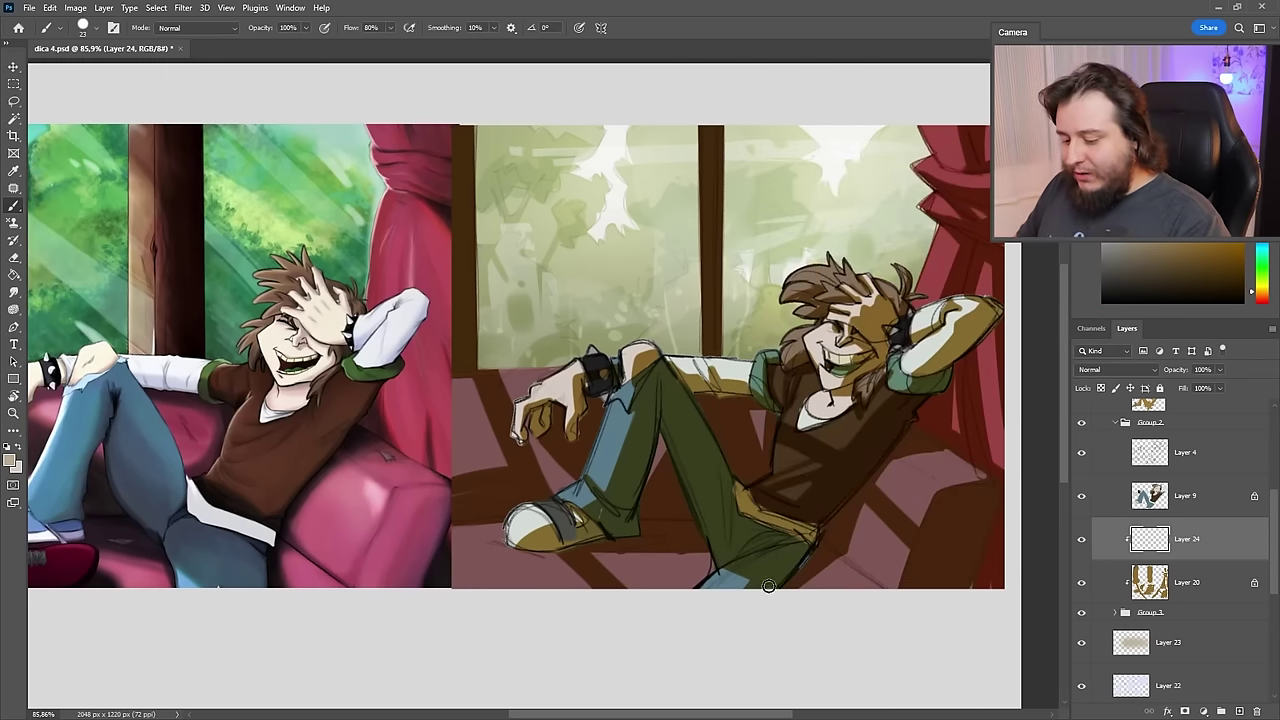
{"action": "scroll", "coordinate": [900, 450], "scroll_direction": "down", "scroll_amount": 2}
{"action": "left_click", "coordinate": [824, 502], "text": "alt"}
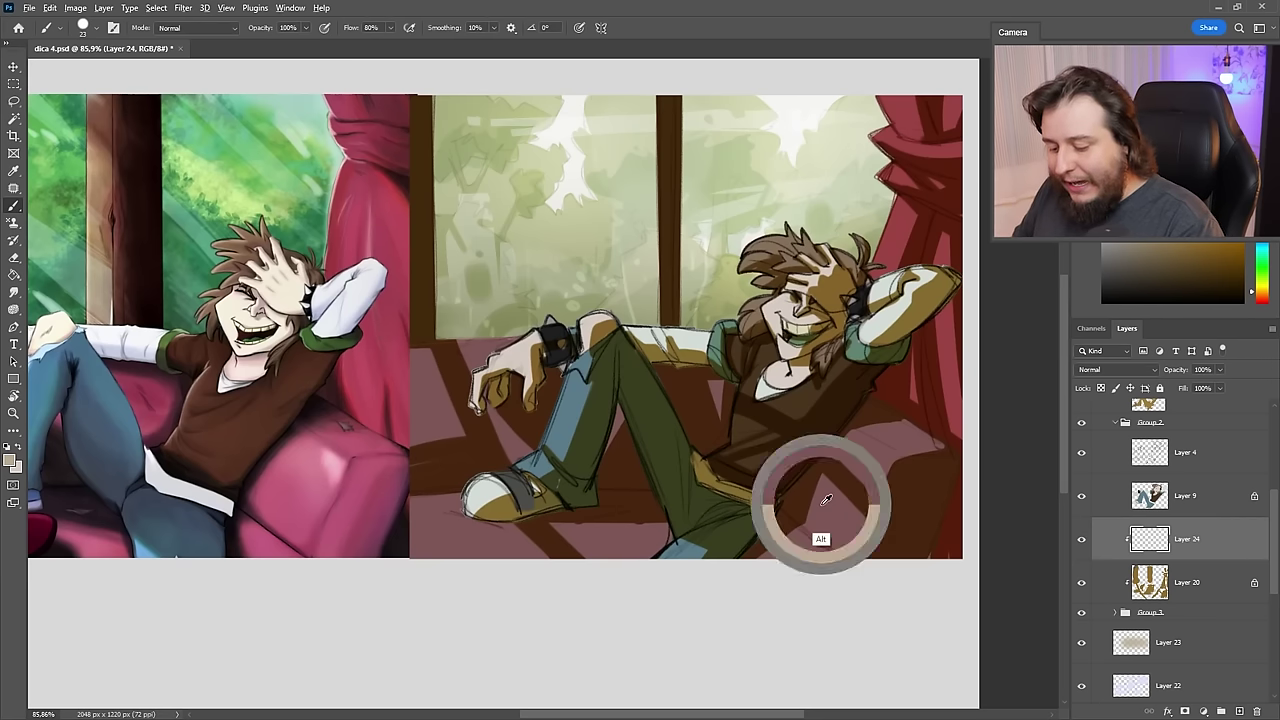
{"action": "left_click", "coordinate": [894, 486], "text": "alt"}
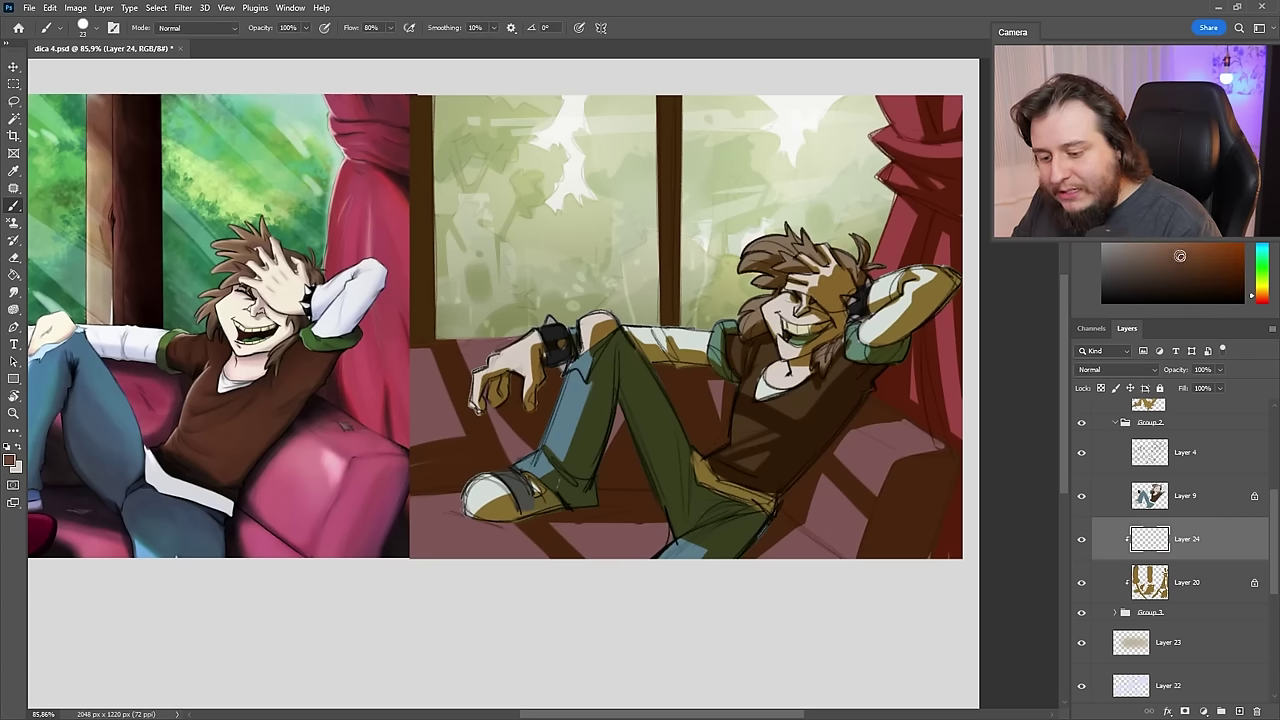
{"action": "left_click_drag", "start_coordinate": [818, 520], "coordinate": [858, 535]}
{"action": "mouse_move", "coordinate": [867, 438]}
{"action": "left_mouse_down"}
{"action": "mouse_move", "coordinate": [896, 450]}
{"action": "mouse_move", "coordinate": [891, 429]}
{"action": "mouse_move", "coordinate": [932, 444]}
{"action": "mouse_move", "coordinate": [943, 488]}
{"action": "left_mouse_up"}
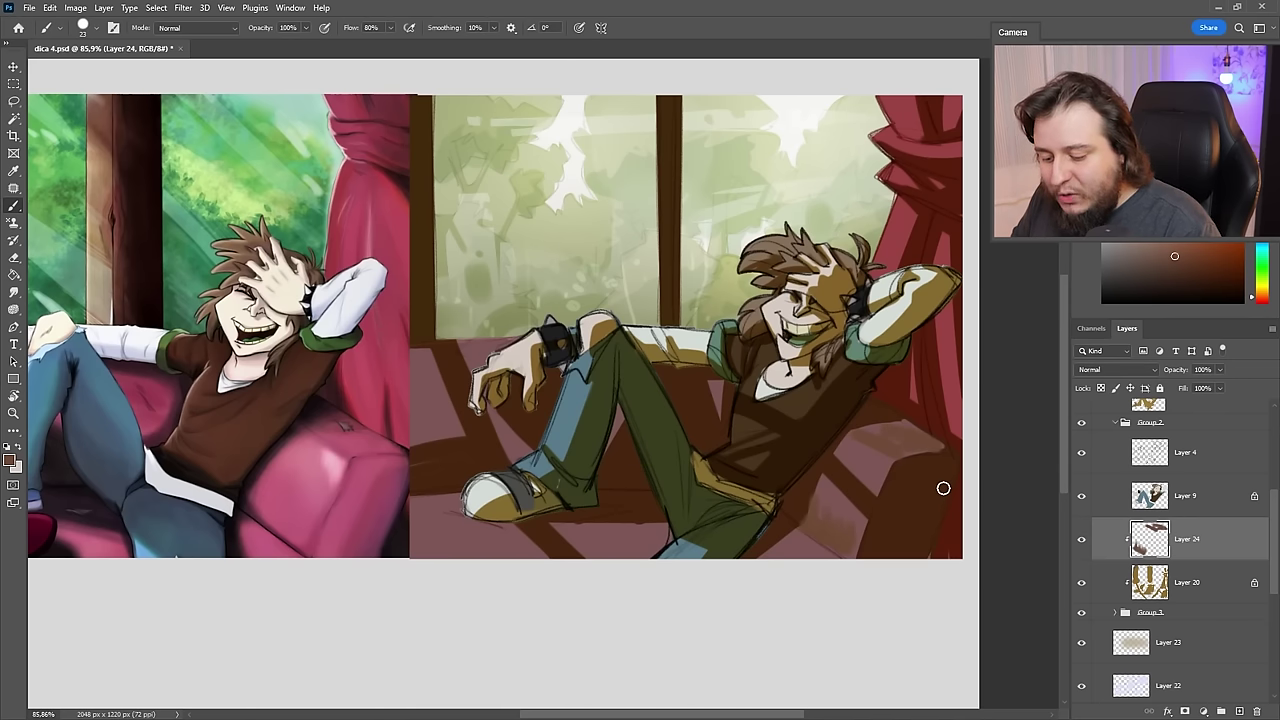
- Paint dark brown shading down the front of the sofa's armrest and blend the lower seat area beside it with sampled colours
{"action": "left_click", "coordinate": [944, 482], "text": "alt"}
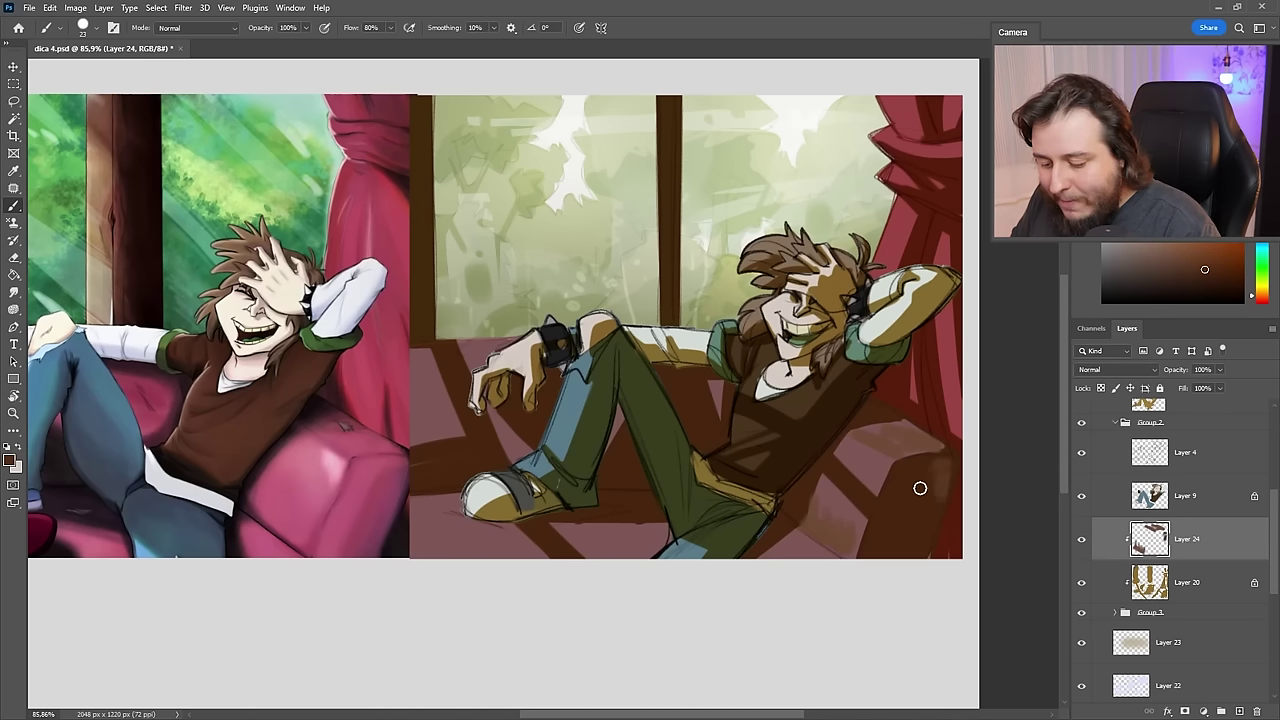
{"action": "left_click_drag", "start_coordinate": [901, 475], "coordinate": [891, 554]}
{"action": "left_click_drag", "start_coordinate": [937, 506], "coordinate": [913, 561]}
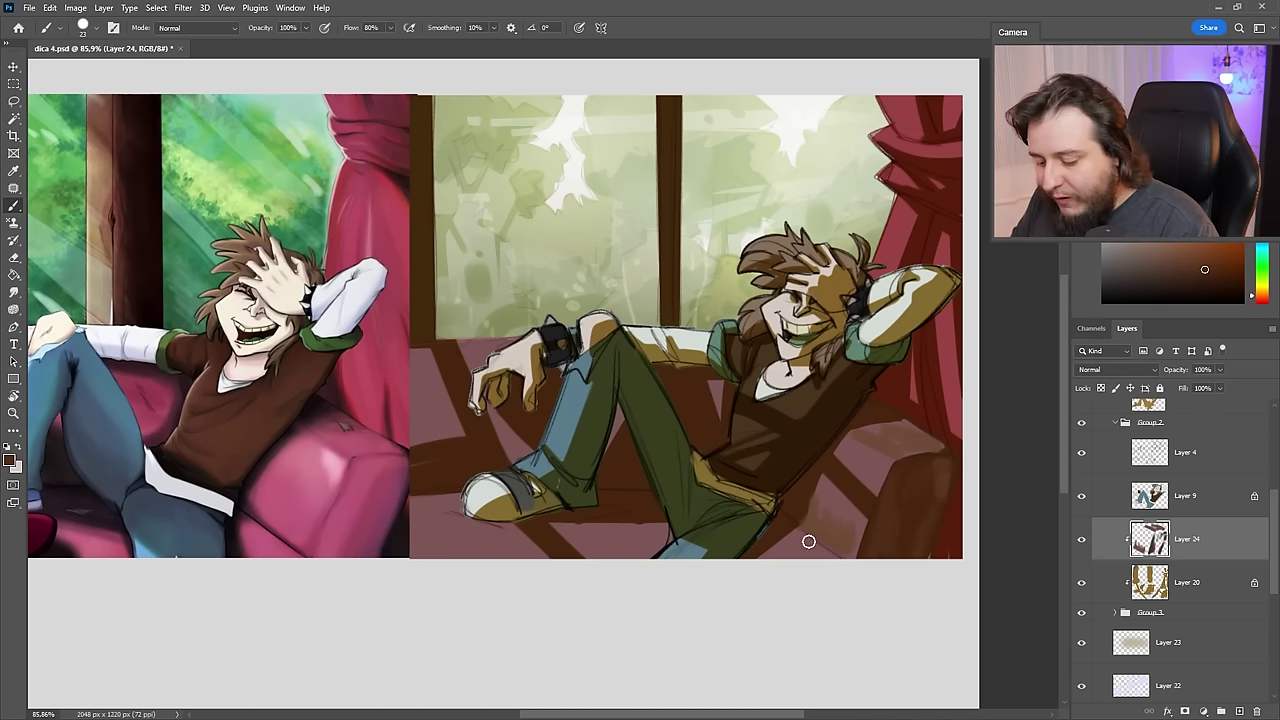
{"action": "mouse_move", "coordinate": [809, 540]}
{"action": "left_mouse_down"}
{"action": "mouse_move", "coordinate": [840, 553]}
{"action": "mouse_move", "coordinate": [827, 555]}
{"action": "left_mouse_up"}
{"action": "left_click", "coordinate": [806, 543], "text": "alt"}
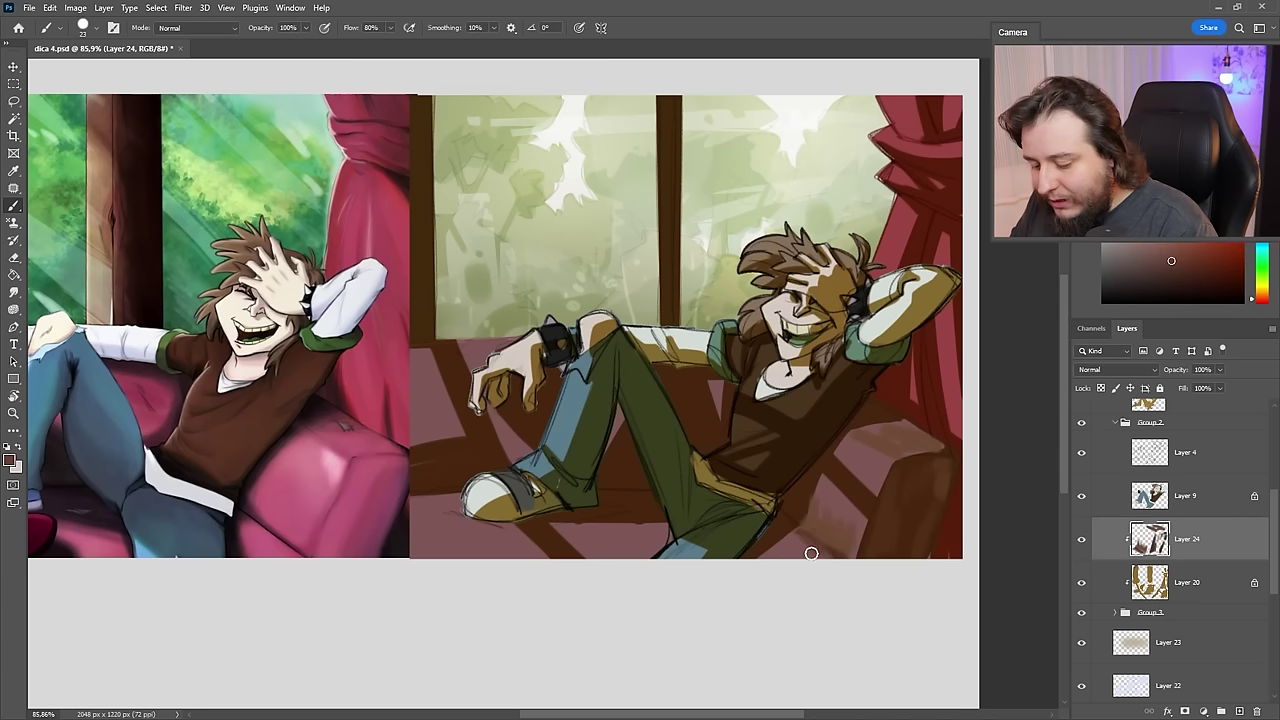
- Blend the shadow on the backrest's far end beside the reference image, using an 84 px brush at 22% flow and sampled sofa colours
{"action": "left_click", "coordinate": [455, 450], "text": "alt"}
{"action": "right_click", "coordinate": [478, 429]}
{"action": "left_click_drag", "start_coordinate": [564, 206], "coordinate": [591, 205]}
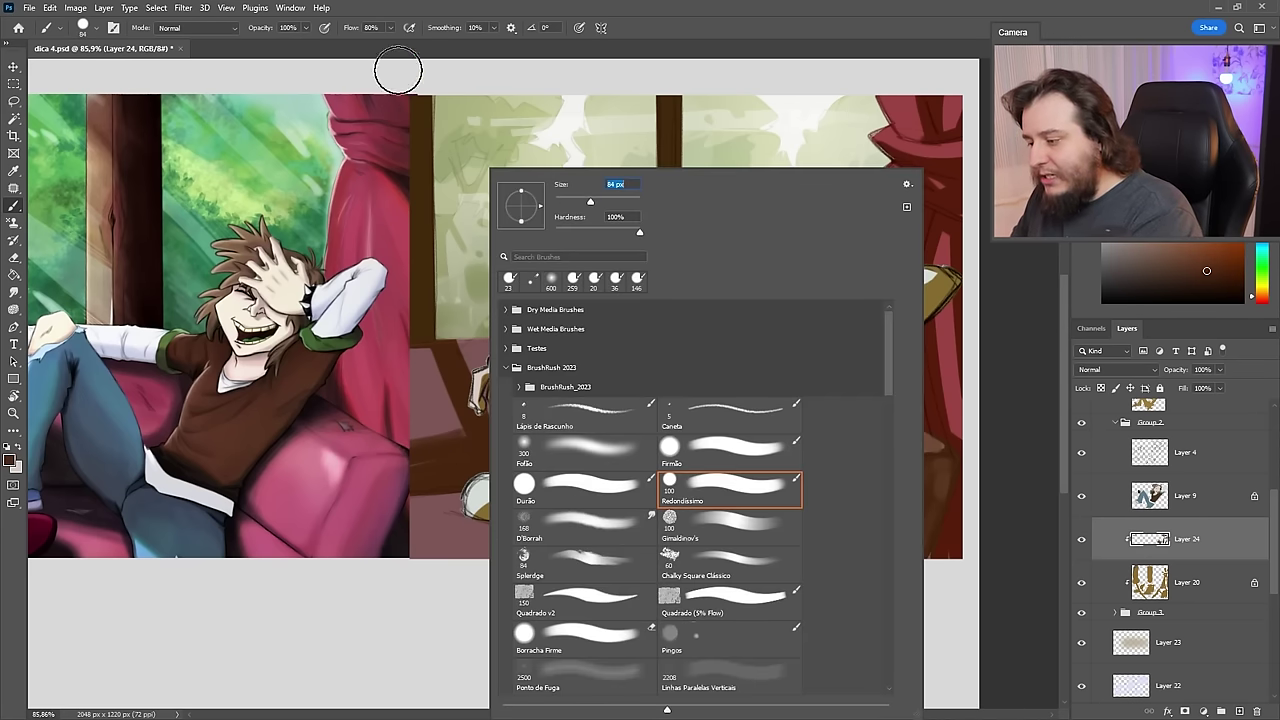
{"action": "left_click_drag", "start_coordinate": [390, 28], "coordinate": [354, 48]}
{"action": "mouse_move", "coordinate": [432, 450]}
{"action": "left_mouse_down"}
{"action": "mouse_move", "coordinate": [440, 434]}
{"action": "mouse_move", "coordinate": [423, 451]}
{"action": "mouse_move", "coordinate": [434, 448]}
{"action": "left_mouse_up"}
{"action": "left_click", "coordinate": [418, 447], "text": "alt"}
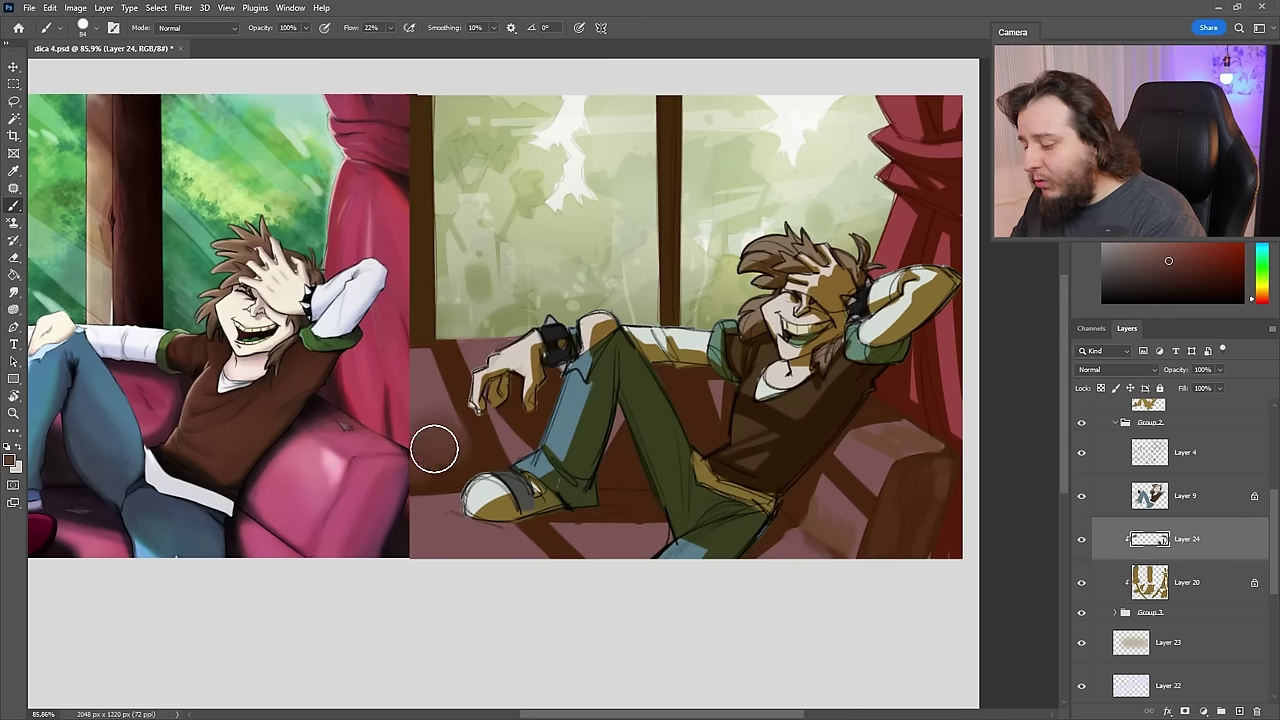
- Refine the light and shadow transitions on the backrest around the character's hanging hand with a 17 px brush
{"action": "right_click", "coordinate": [594, 451]}
{"action": "left_click_drag", "start_coordinate": [692, 202], "coordinate": [671, 204]}
{"action": "left_click_drag", "start_coordinate": [433, 354], "coordinate": [456, 412]}
{"action": "right_click", "coordinate": [551, 397]}
{"action": "key", "text": "Escape"}
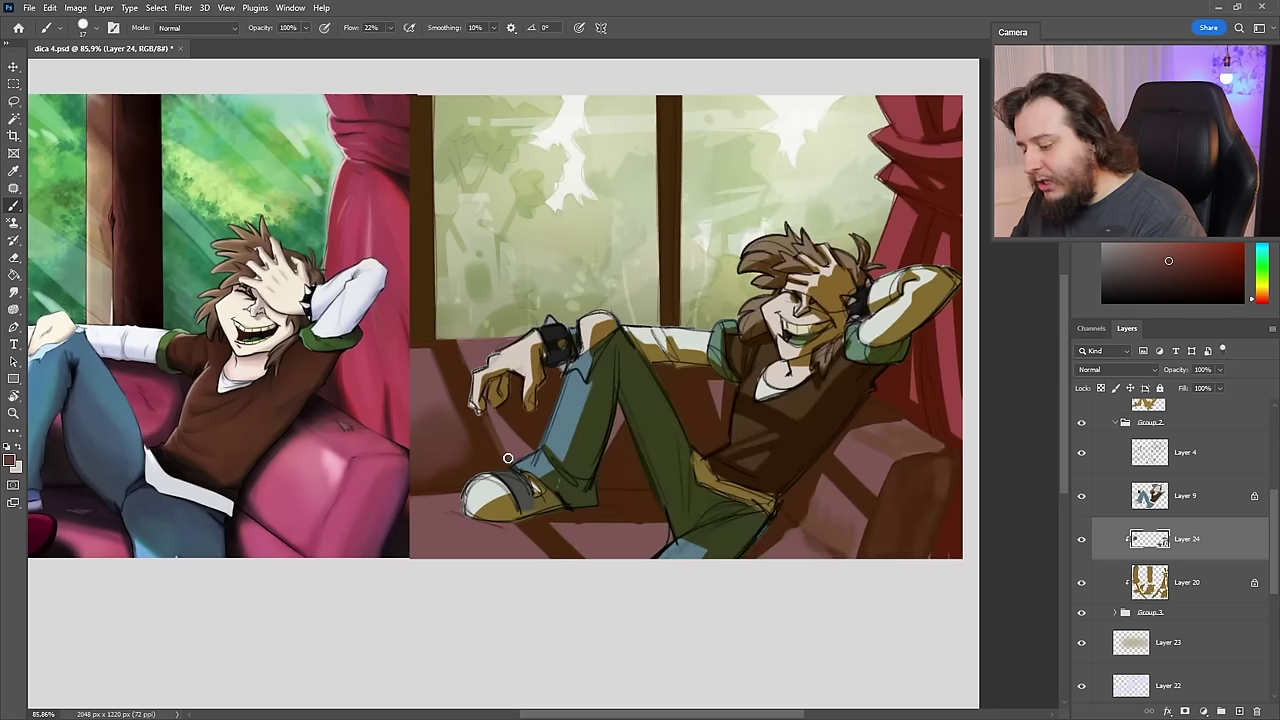
{"action": "left_click_drag", "start_coordinate": [512, 341], "coordinate": [474, 341]}
- Rotate the canvas to paint the seat and add sampled light pink highlights along the armrest's edges at 12 px, then restore the 0° view
{"action": "key", "text": "r"}
{"action": "left_click_drag", "start_coordinate": [619, 553], "coordinate": [688, 497]}
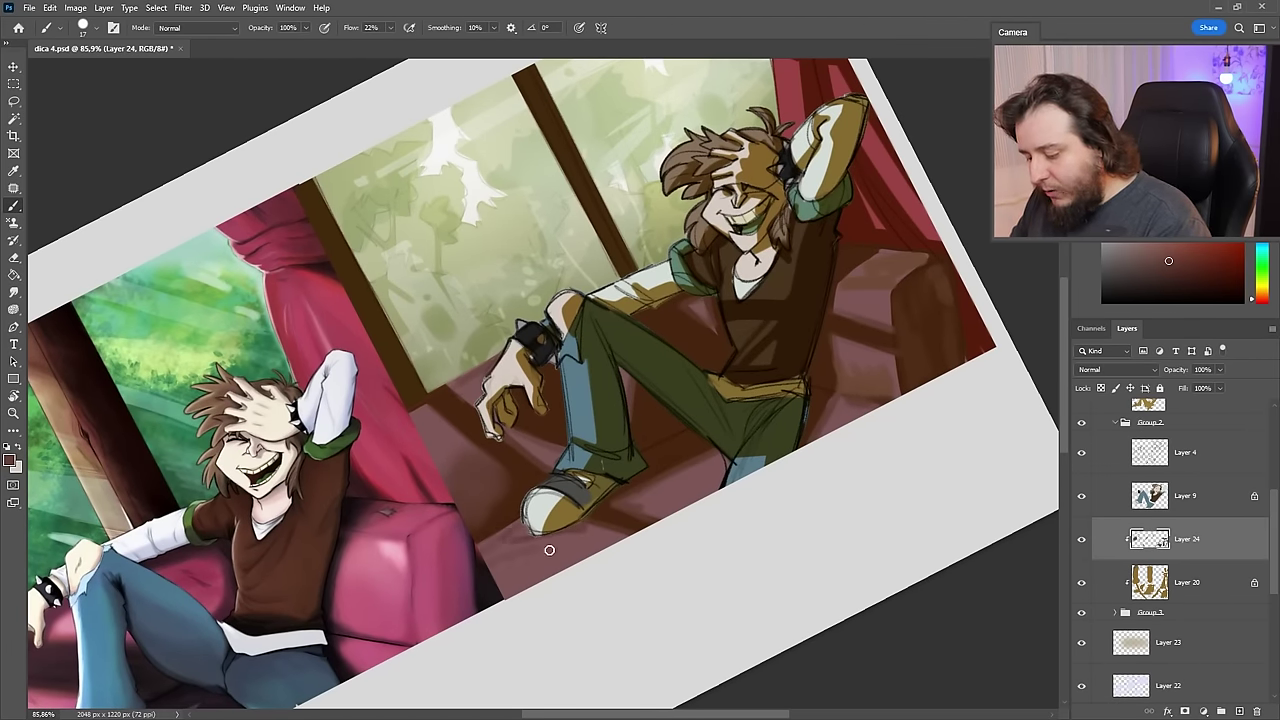
{"action": "left_click", "coordinate": [892, 292], "text": "alt"}
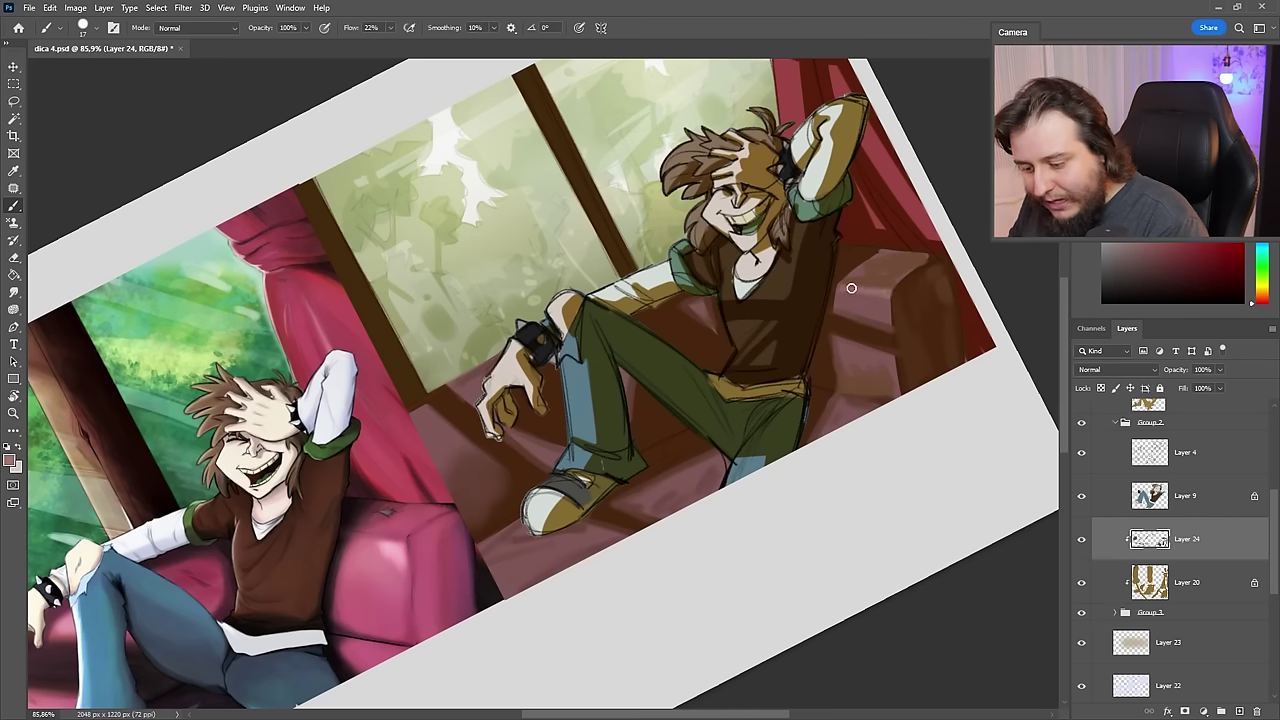
{"action": "right_click", "coordinate": [910, 306]}
{"action": "key", "text": "Escape"}
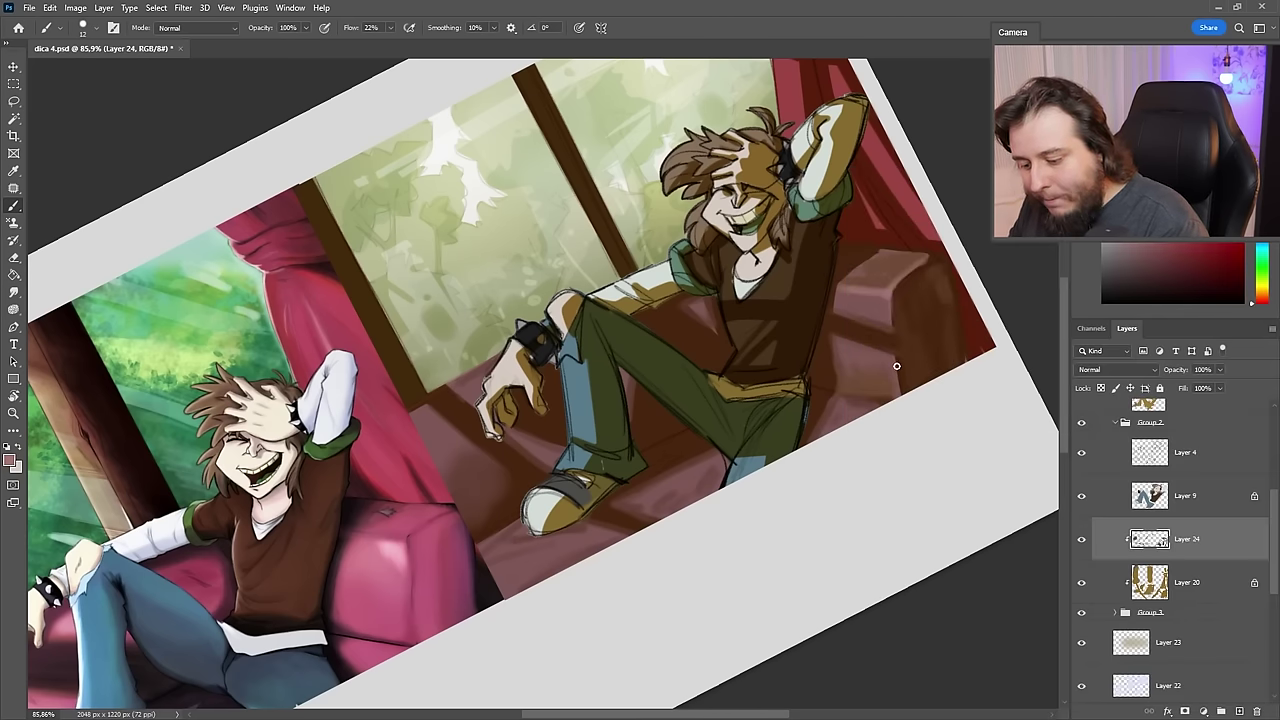
{"action": "key", "text": "r"}
{"action": "left_click_drag", "start_coordinate": [929, 388], "coordinate": [823, 591]}
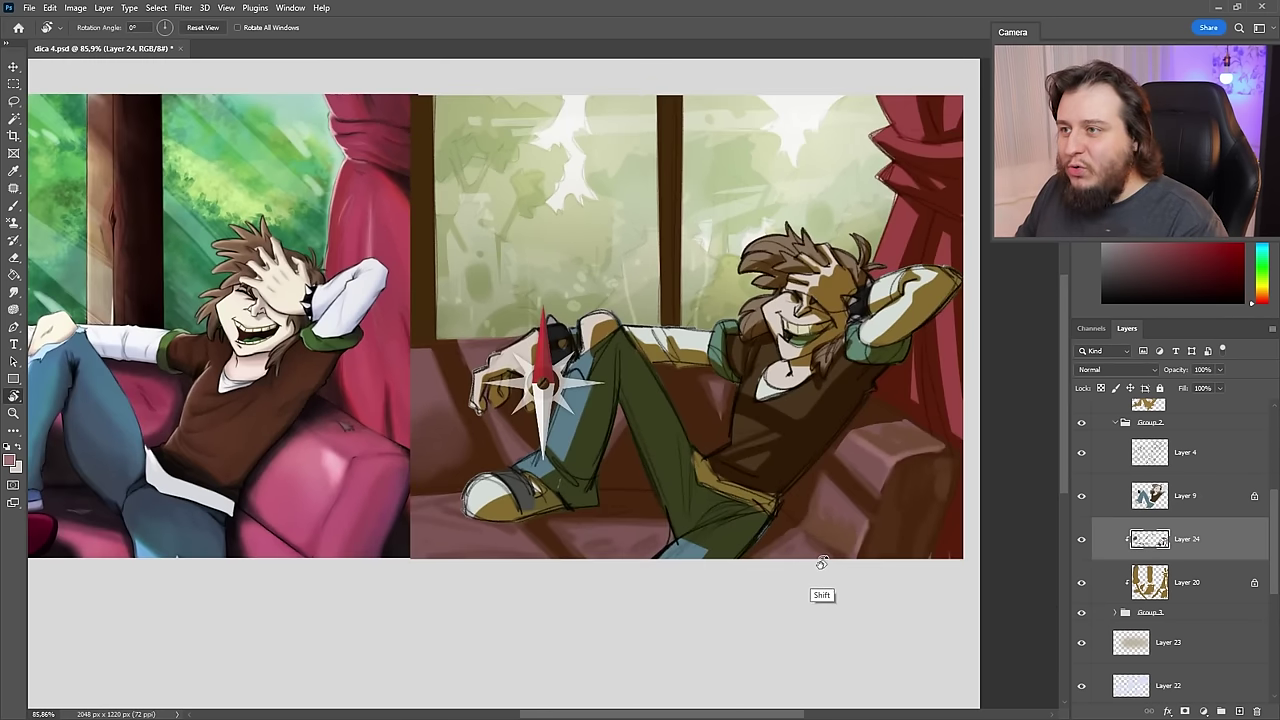
{"action": "key", "text": "b"}
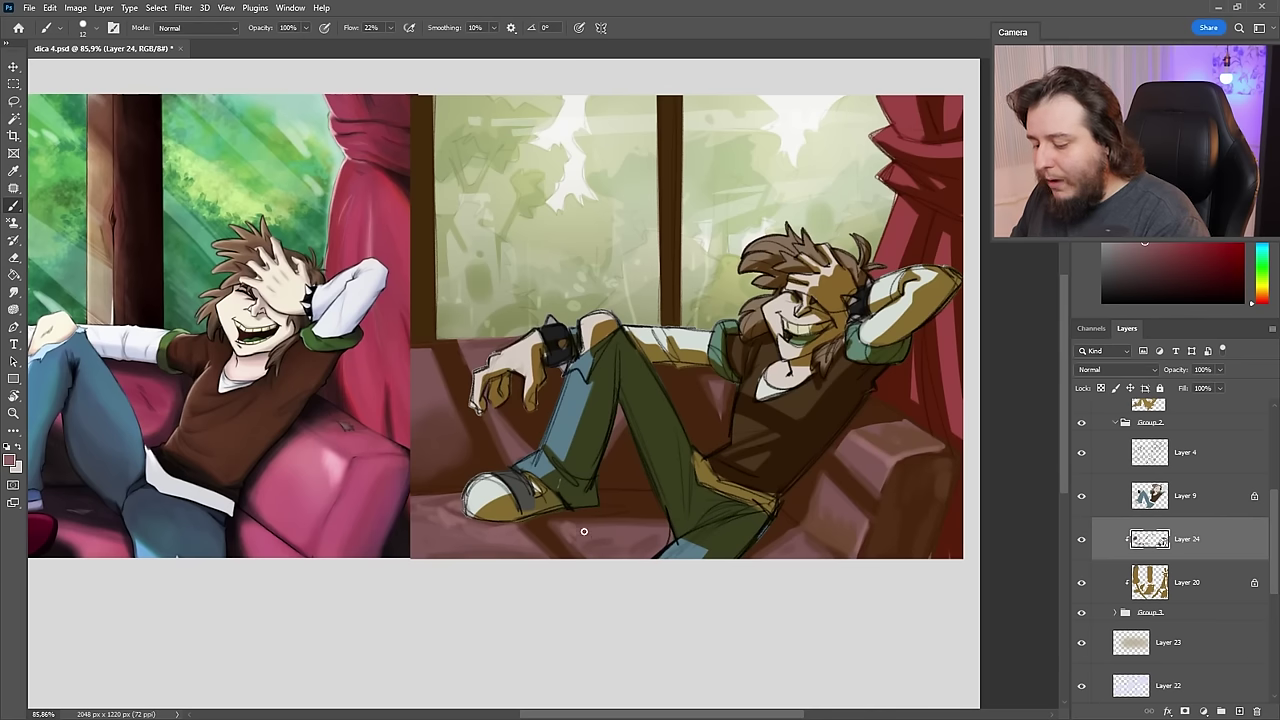
- Brush a broad pinkish tone onto the backrest's far end with a 53 px brush
{"action": "right_click", "coordinate": [436, 364]}
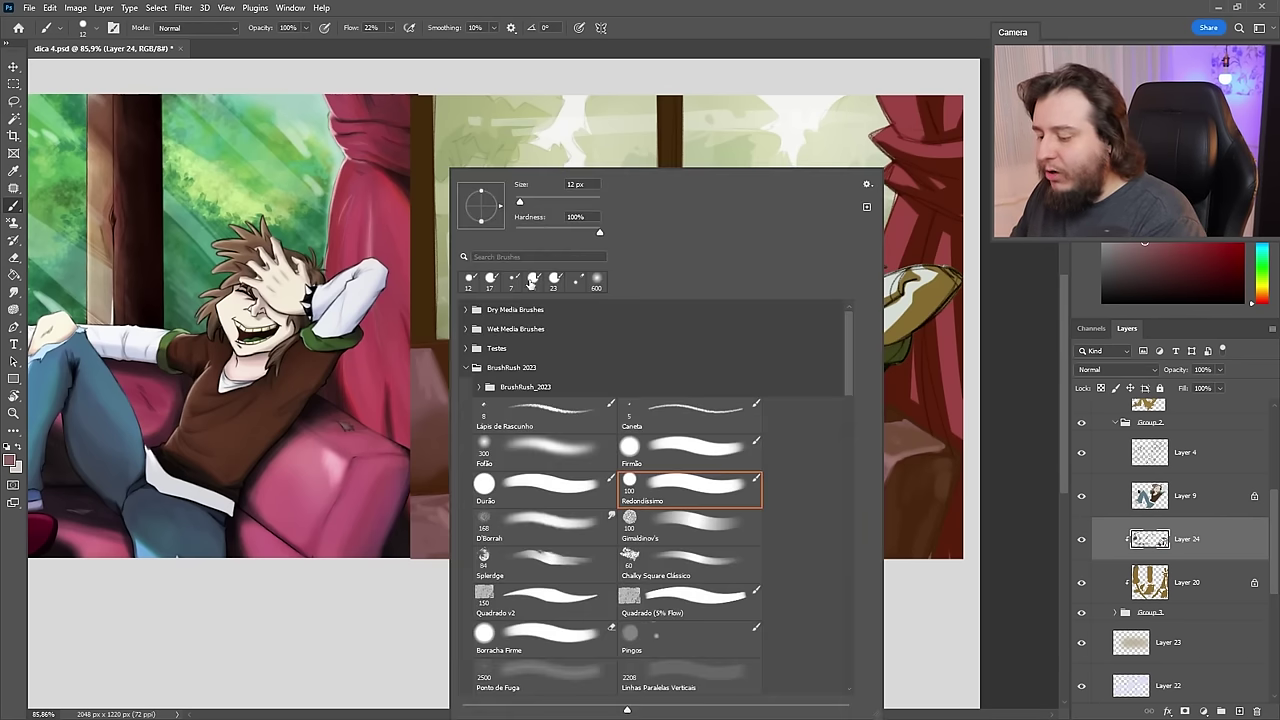
{"action": "left_click", "coordinate": [539, 204]}
{"action": "left_click", "coordinate": [420, 398]}
- Blend the sofa's backrest behind the character's legs and hand with a 20 px brush and colours sampled from the sofa
{"action": "right_click", "coordinate": [753, 400]}
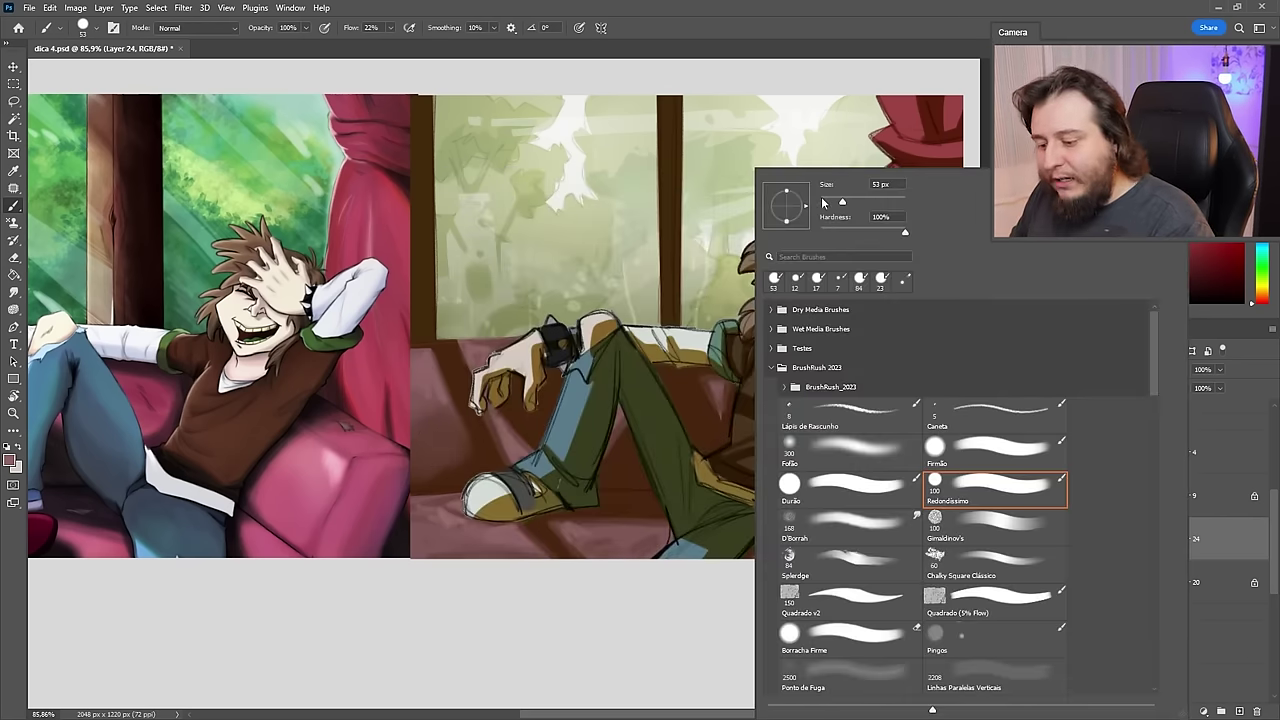
{"action": "left_click", "coordinate": [828, 203]}
{"action": "left_click", "coordinate": [707, 388]}
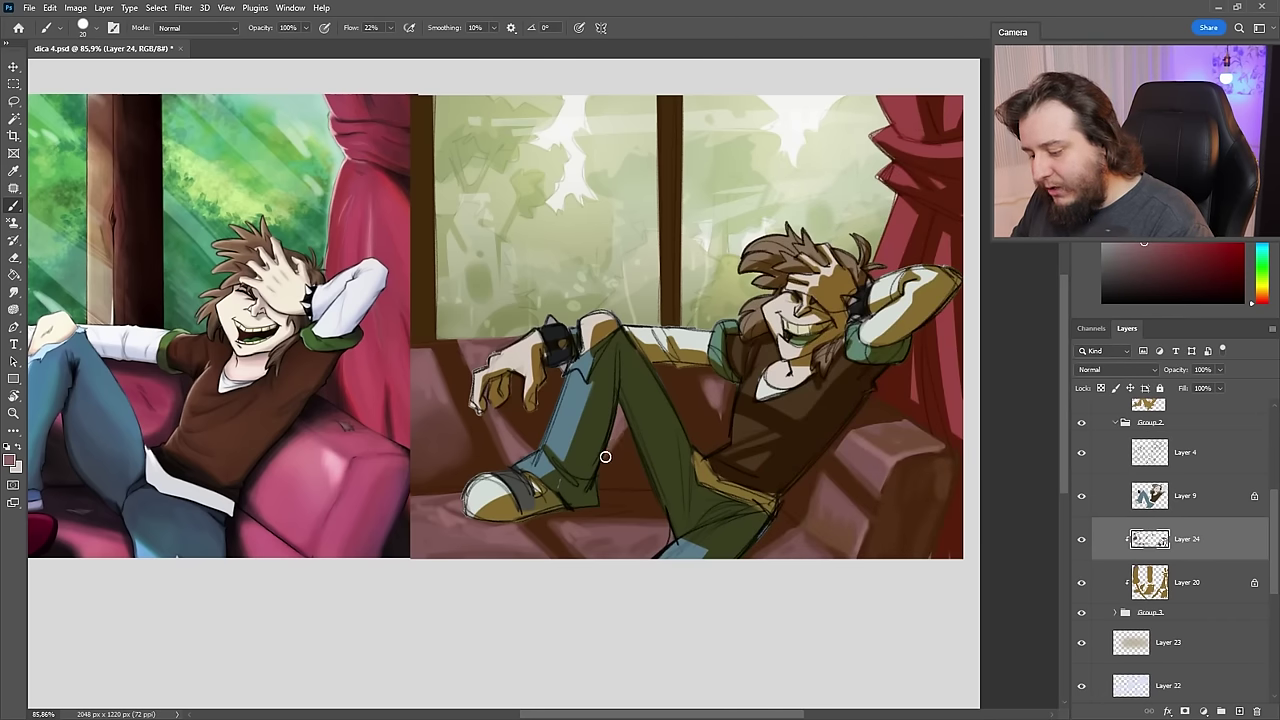
{"action": "left_click", "coordinate": [628, 425], "text": "alt"}
{"action": "left_click", "coordinate": [515, 444], "text": "alt"}
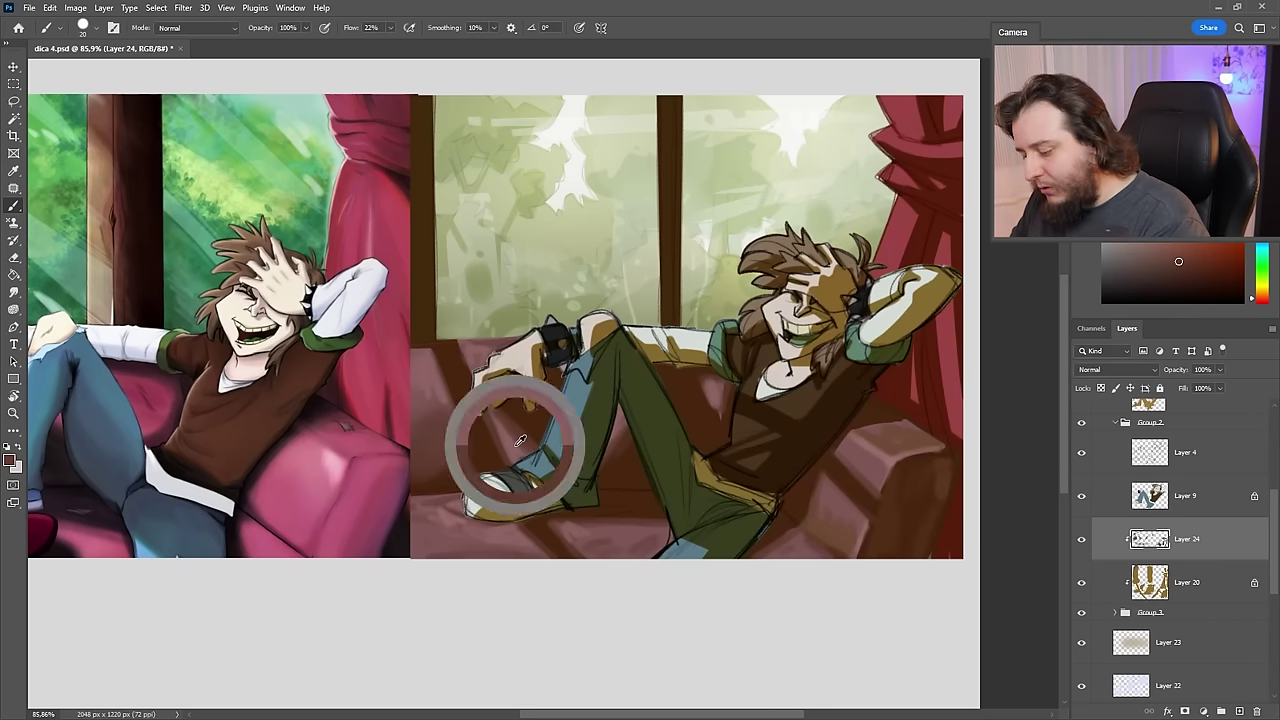
{"action": "left_click", "coordinate": [469, 350], "text": "alt"}
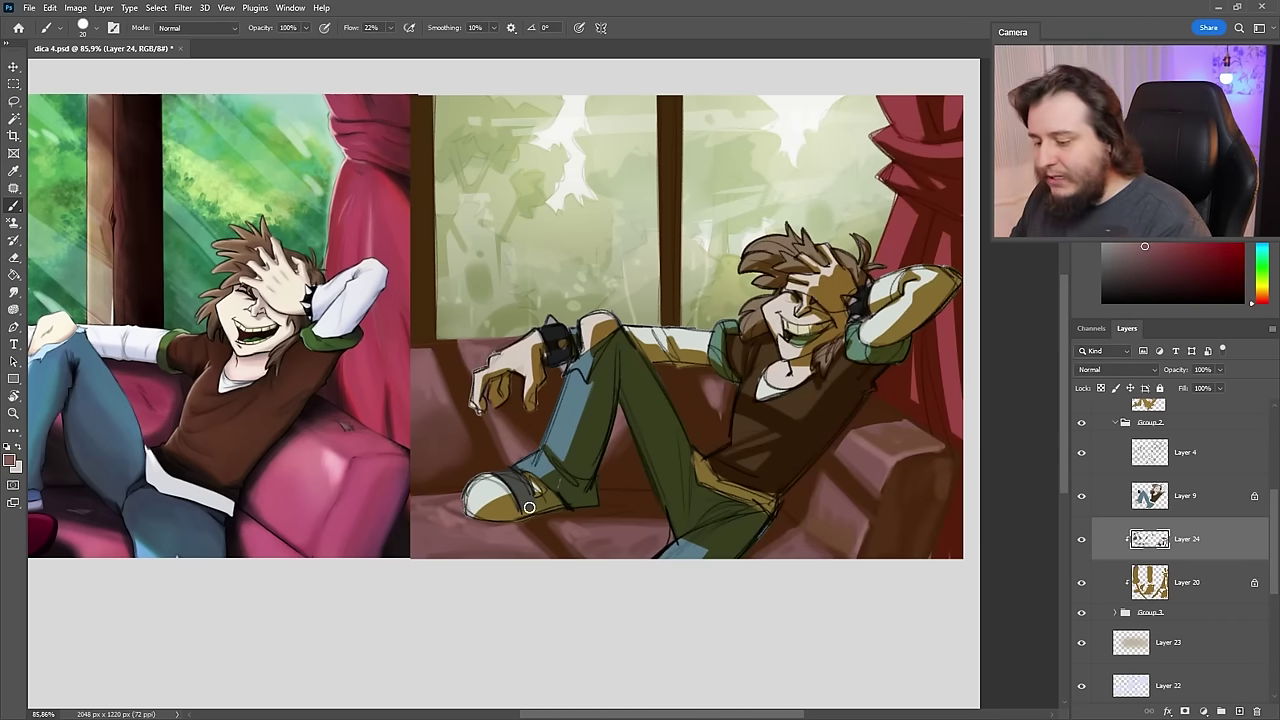
- Paint lighter brown tones on the window's central post and outer frame with a 26 px brush
{"action": "right_click", "coordinate": [759, 358]}
{"action": "left_click", "coordinate": [844, 201]}
{"action": "left_click", "coordinate": [677, 410]}
{"action": "left_click", "coordinate": [684, 358], "text": "alt"}
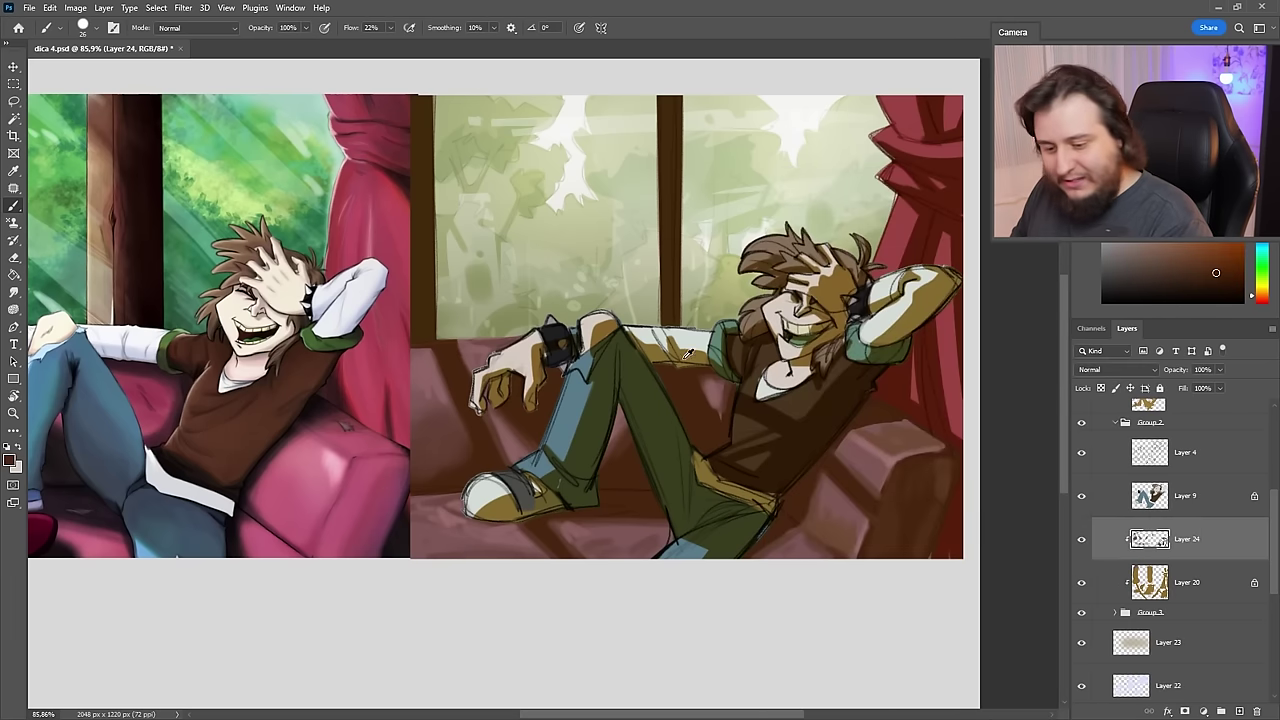
{"action": "mouse_move", "coordinate": [666, 210]}
{"action": "left_mouse_down"}
{"action": "mouse_move", "coordinate": [669, 240]}
{"action": "mouse_move", "coordinate": [666, 114]}
{"action": "mouse_move", "coordinate": [682, 228]}
{"action": "left_mouse_up"}
{"action": "left_click_drag", "start_coordinate": [422, 112], "coordinate": [421, 332]}
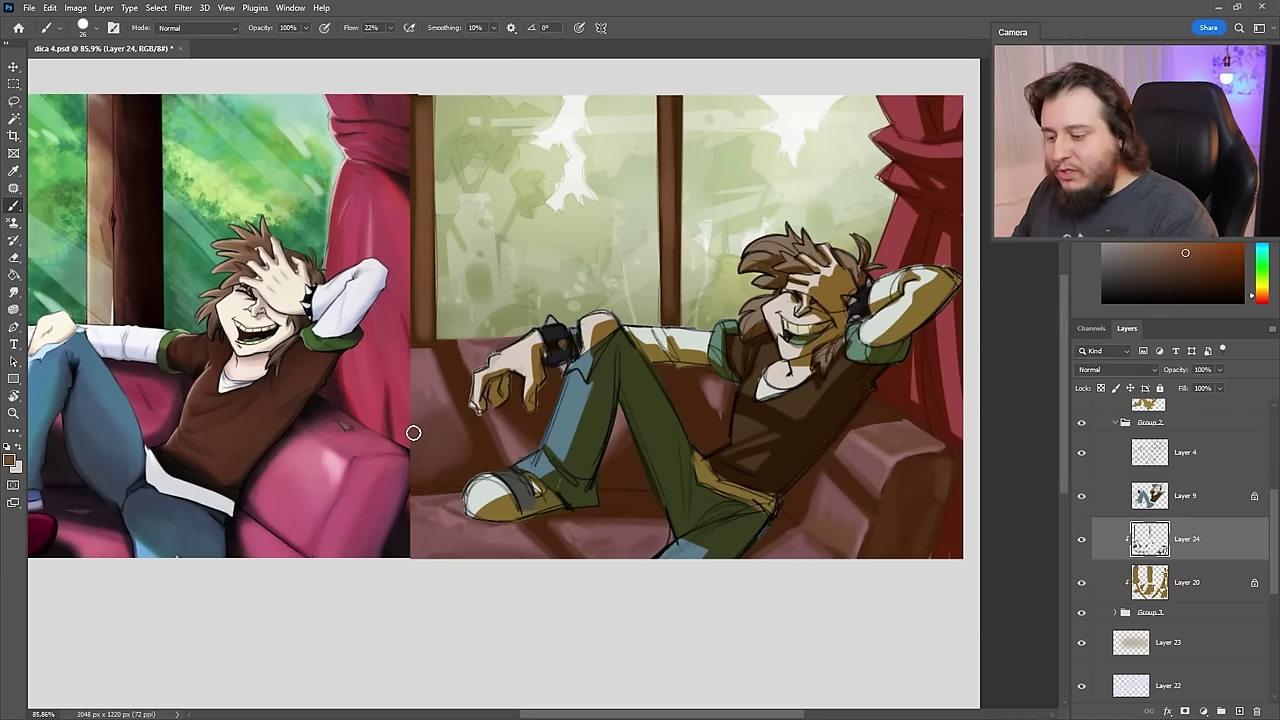
- Refine the central window post's edge along its height with a 21 px brush and a brown sampled from the post
{"action": "left_click", "coordinate": [669, 293], "text": "alt"}
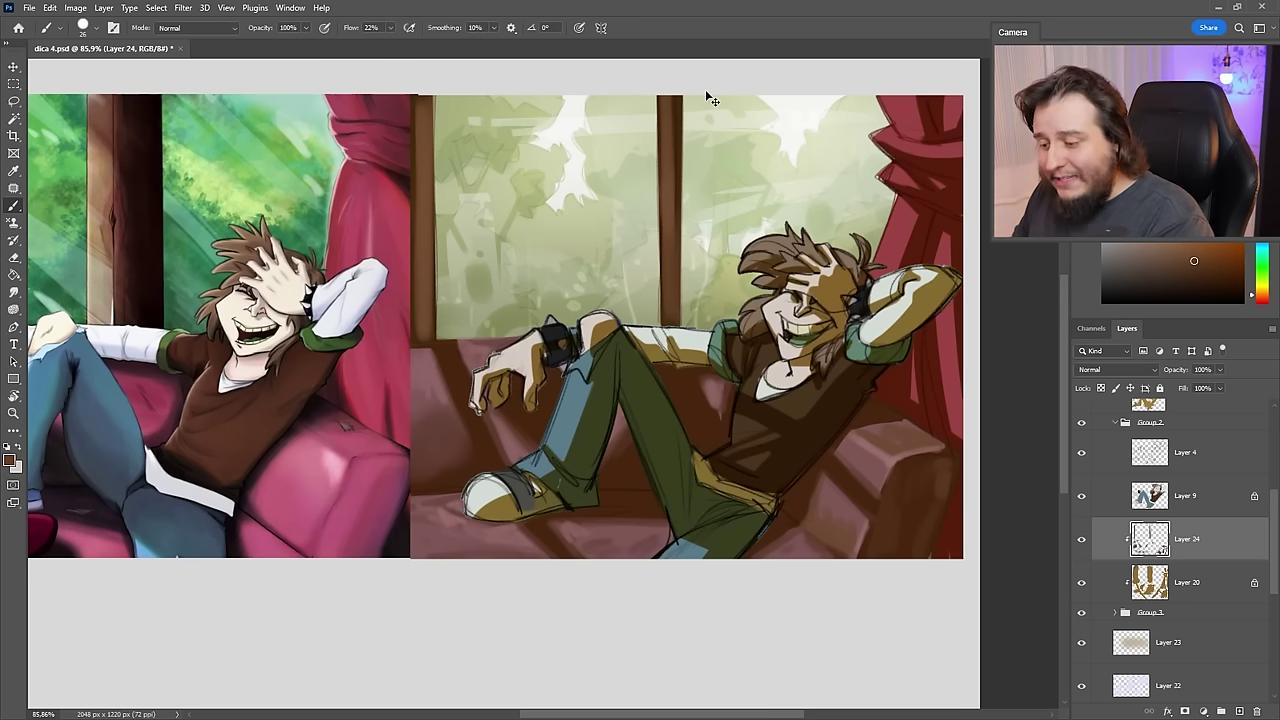
{"action": "right_click", "coordinate": [742, 170]}
{"action": "left_click", "coordinate": [688, 168]}
{"action": "left_click_drag", "start_coordinate": [680, 104], "coordinate": [684, 313]}
- Paint sampled red tones over the curtain's gathered folds and its lower drape beside the armrest
{"action": "left_click_drag", "start_coordinate": [886, 377], "coordinate": [832, 395]}
{"action": "left_click", "coordinate": [861, 171], "text": "alt"}
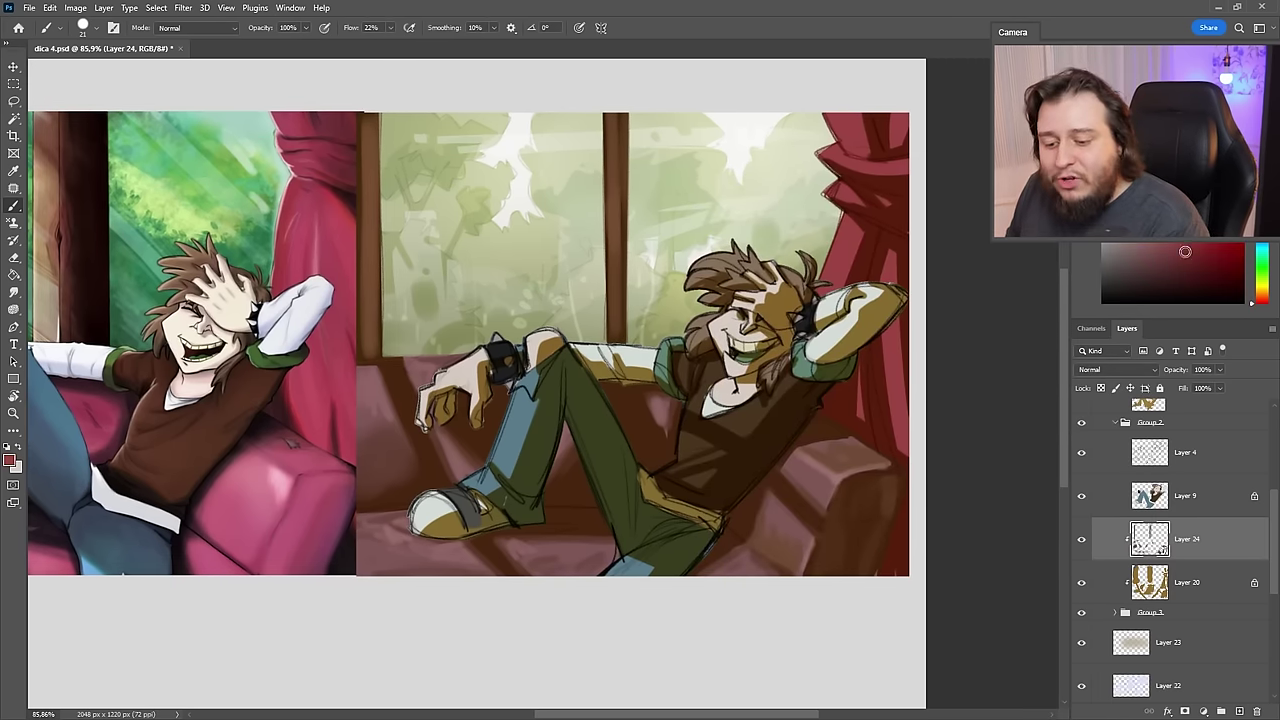
{"action": "left_click_drag", "start_coordinate": [826, 156], "coordinate": [906, 172]}
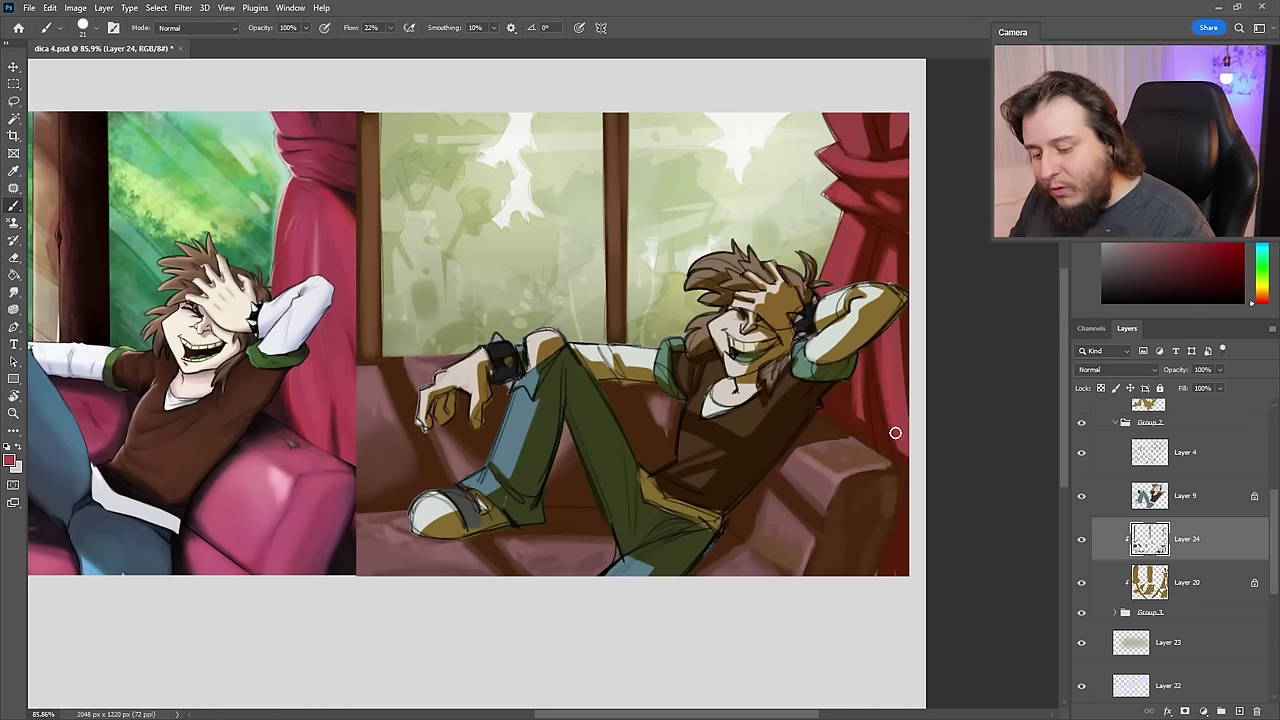
{"action": "left_click_drag", "start_coordinate": [868, 360], "coordinate": [886, 459]}
- Shade the curtain's lower folds behind the raised arm with dark reds sampled from the curtain
{"action": "left_click", "coordinate": [877, 483], "text": "alt"}
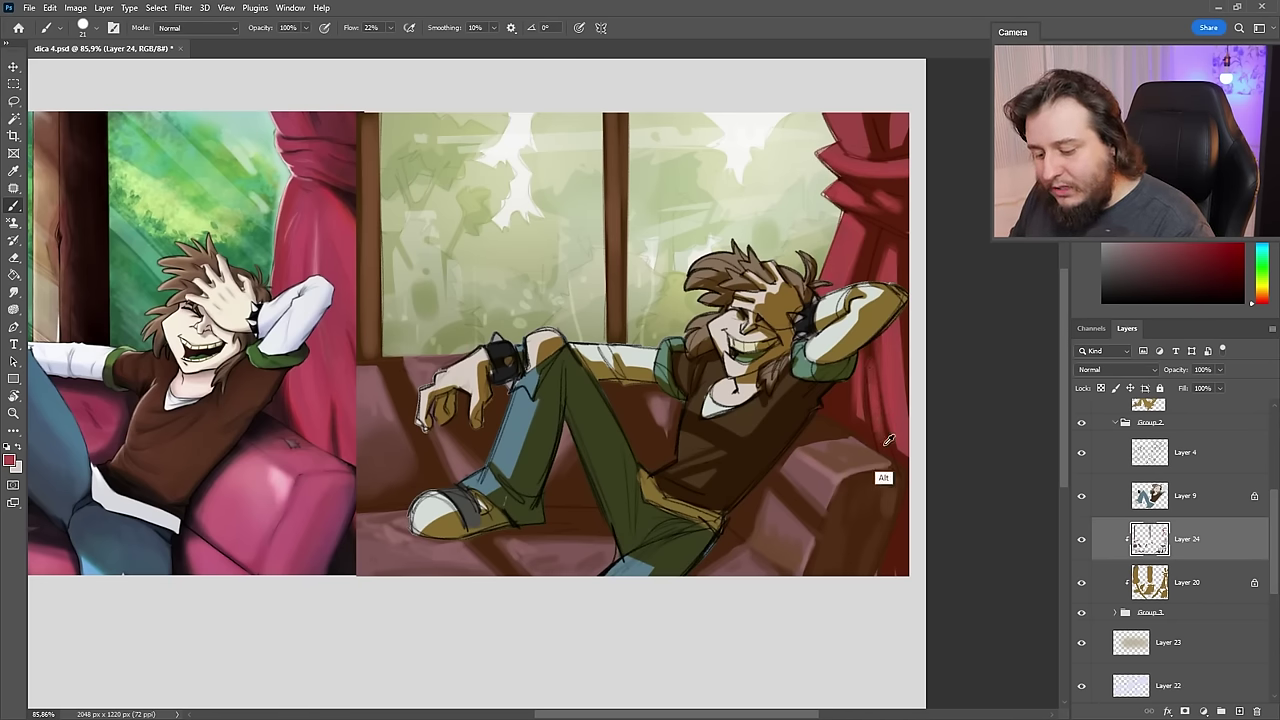
{"action": "left_click_drag", "start_coordinate": [871, 337], "coordinate": [892, 452]}
{"action": "left_click_drag", "start_coordinate": [853, 375], "coordinate": [858, 430]}
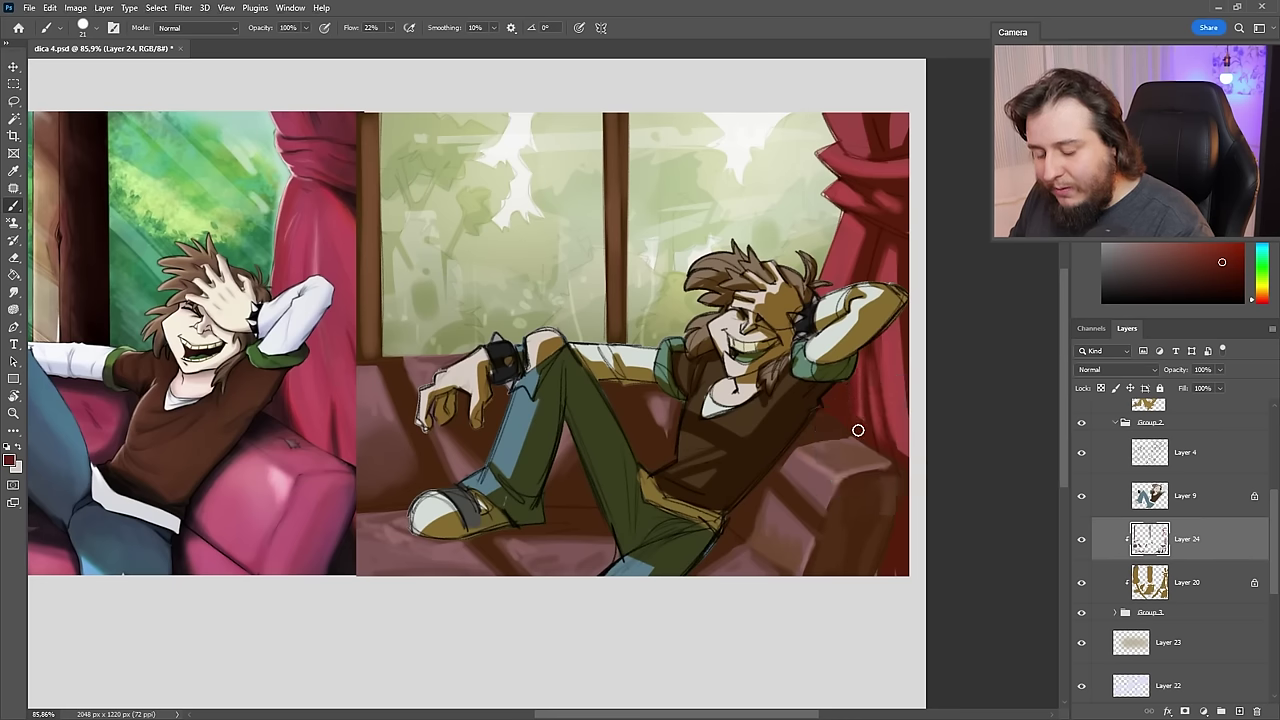
{"action": "left_click", "coordinate": [867, 245], "text": "alt"}
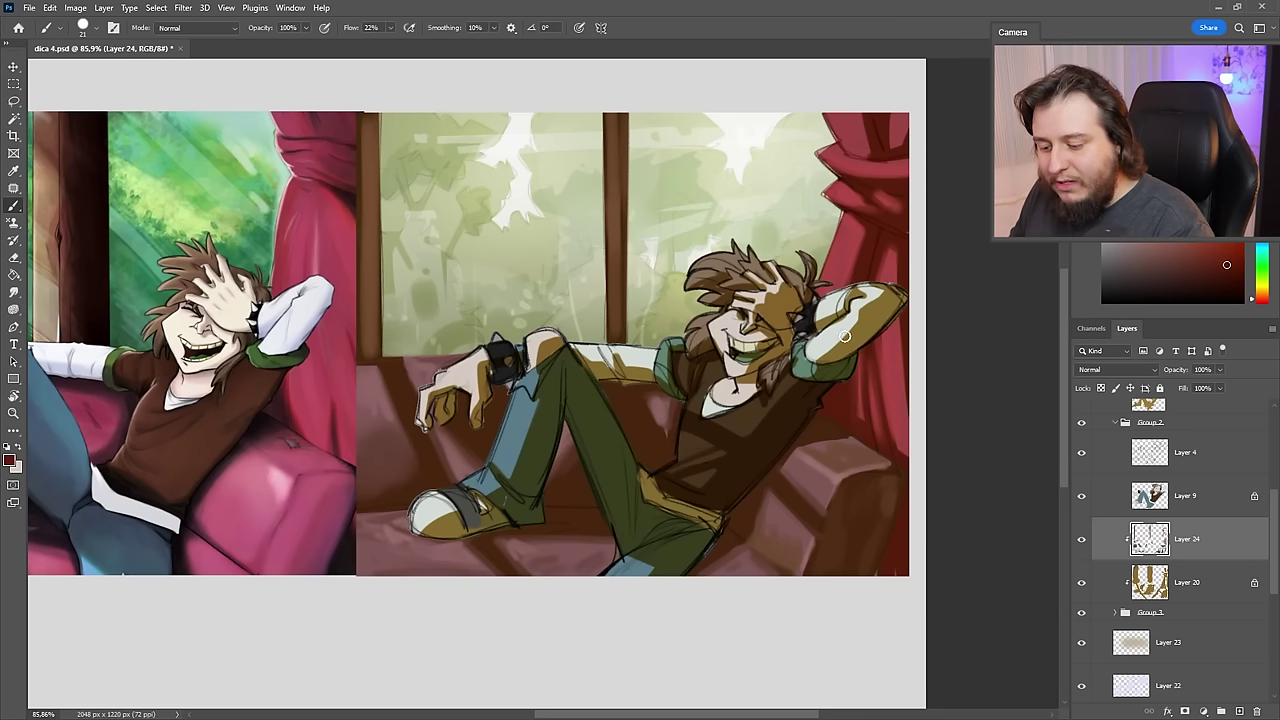
{"action": "left_click", "coordinate": [875, 286], "text": "alt"}
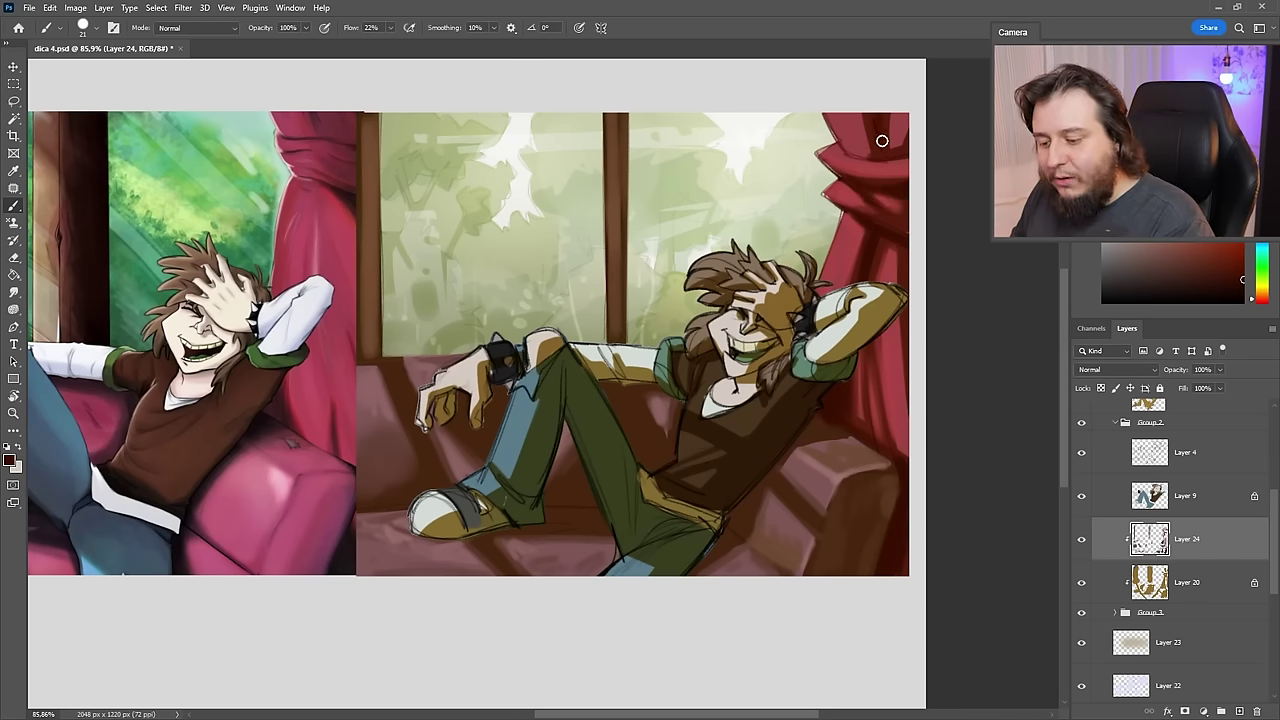
- Refine the curtain's upper gathers and the folds just below them, alternating sampled light and dark reds
{"action": "left_click", "coordinate": [865, 166], "text": "alt"}
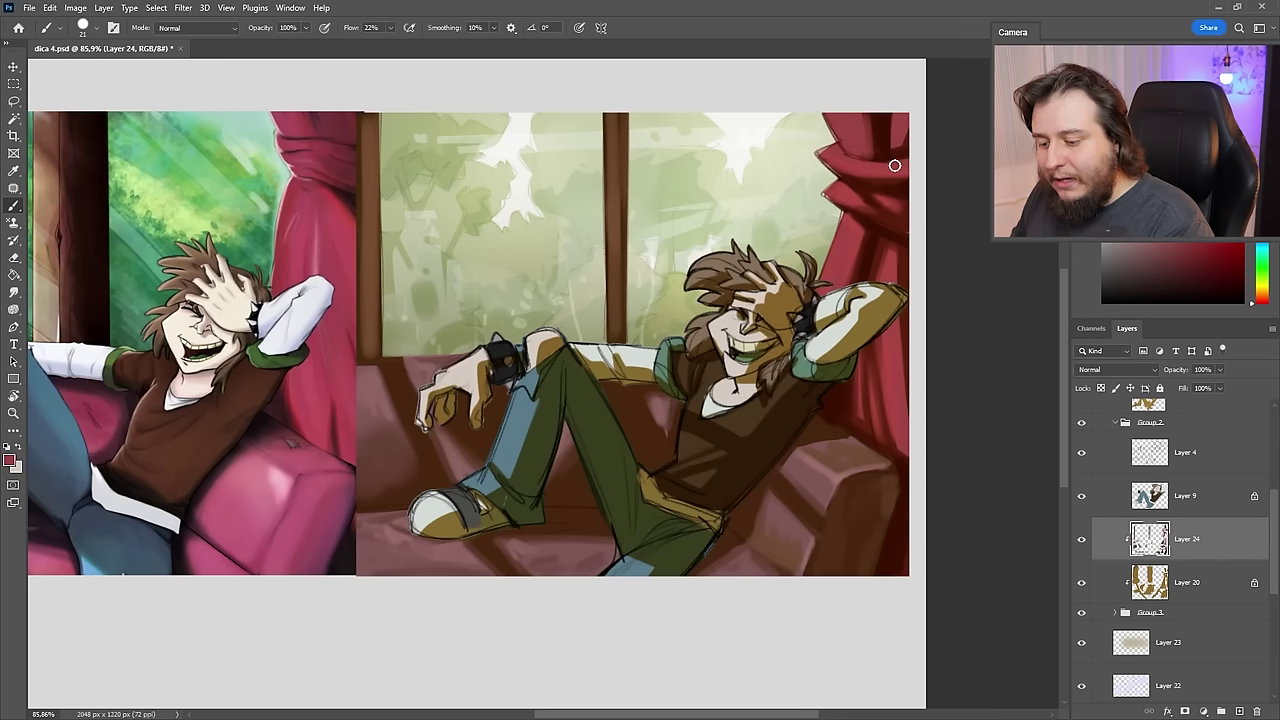
{"action": "left_click", "coordinate": [847, 145], "text": "alt"}
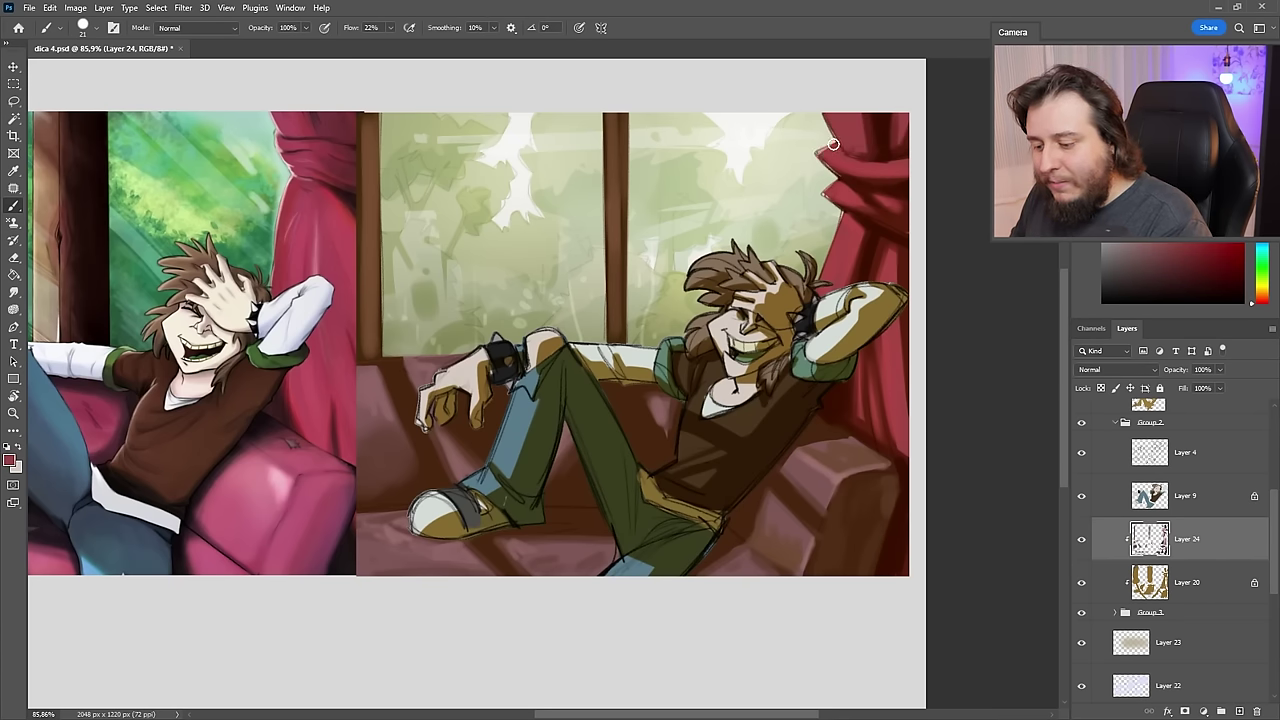
{"action": "left_click", "coordinate": [876, 221], "text": "alt"}
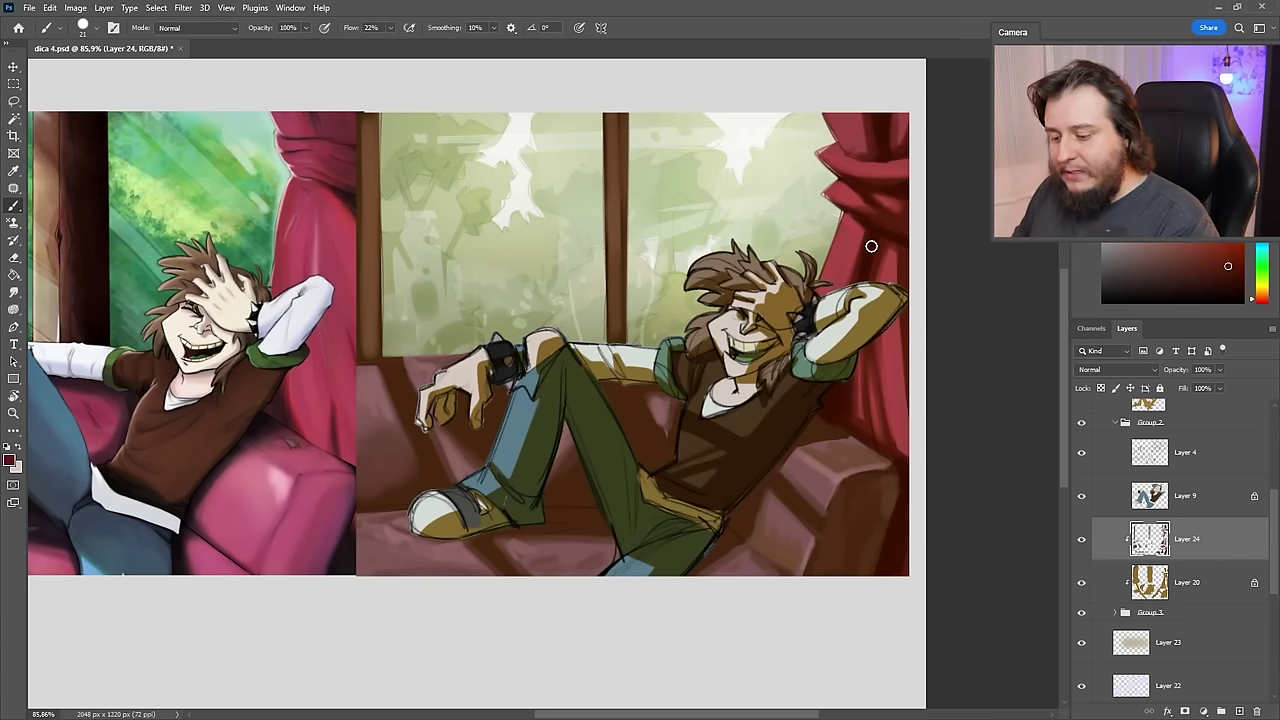
{"action": "left_click", "coordinate": [856, 262], "text": "alt"}
{"action": "left_click", "coordinate": [897, 236], "text": "alt"}
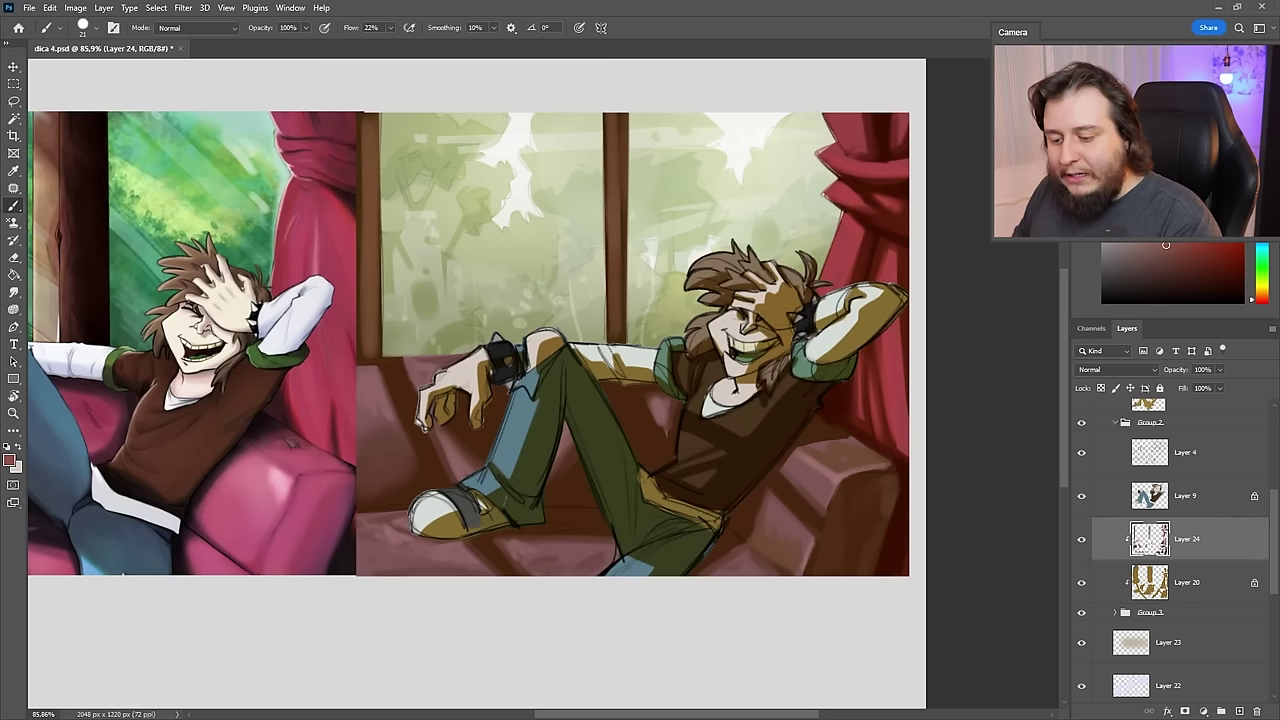
{"action": "left_click", "coordinate": [882, 222], "text": "alt"}
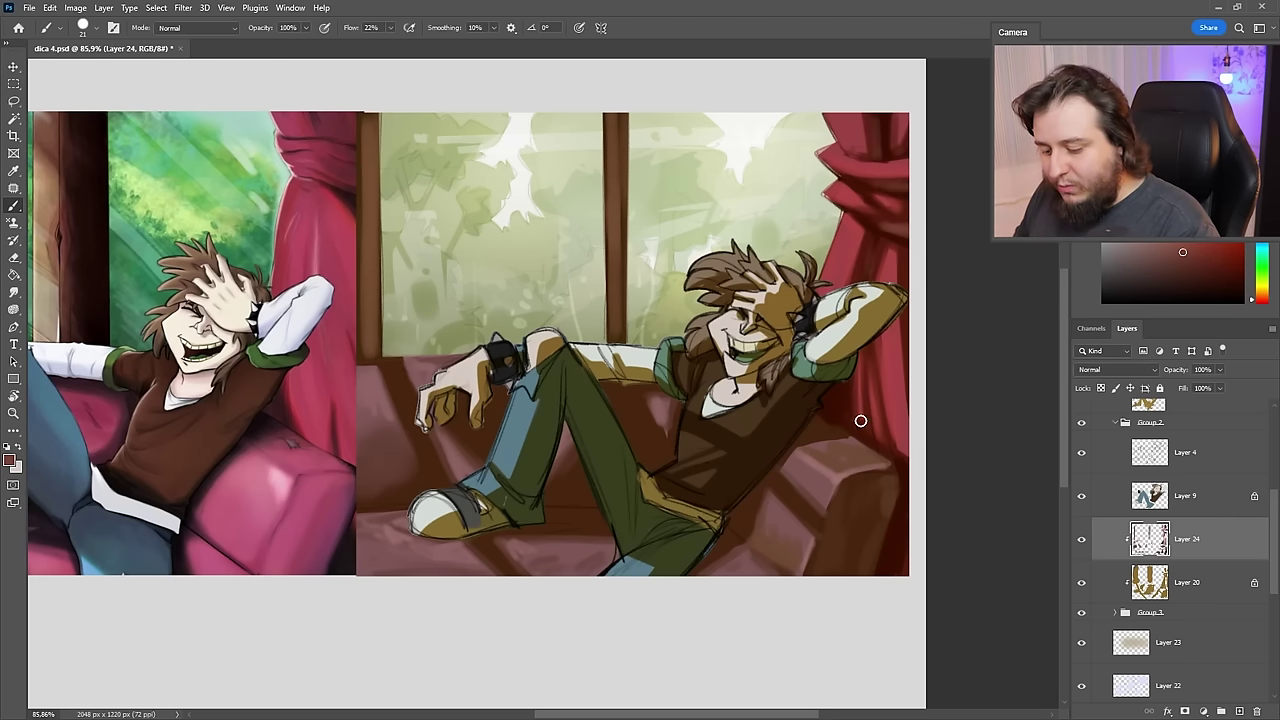
- Blend the sofa armrest's lower front with a 95 px brush and a reddish brown sampled from it
{"action": "right_click", "coordinate": [858, 568]}
{"action": "left_click", "coordinate": [956, 204]}
{"action": "key", "text": "Return"}
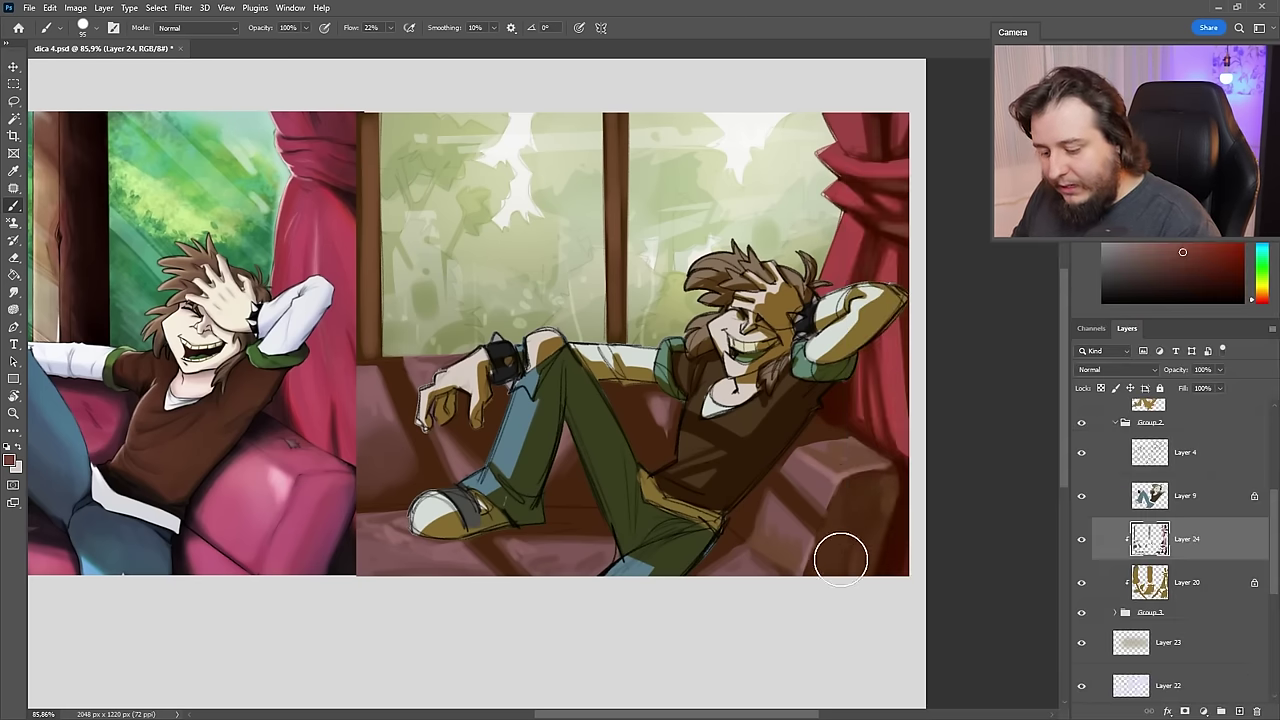
{"action": "left_click_drag", "start_coordinate": [840, 555], "coordinate": [843, 567]}
{"action": "left_click", "coordinate": [850, 552], "text": "alt"}
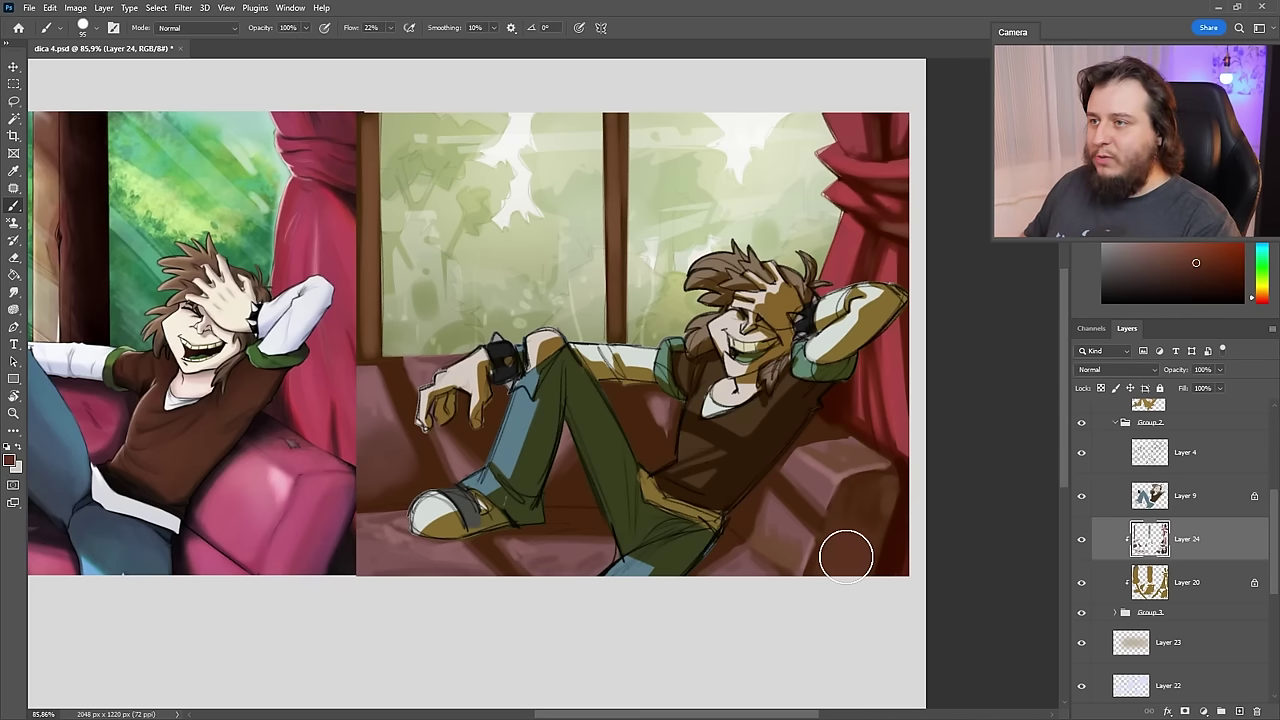
- Expand Group 4, check its Layer 17 and Layer 7 by toggling their visibility, and leave Layer 7 hidden
{"action": "left_click_drag", "start_coordinate": [760, 494], "coordinate": [809, 500]}
{"action": "scroll", "coordinate": [1146, 586], "scroll_direction": "down", "scroll_amount": 3}
{"action": "scroll", "coordinate": [1130, 580], "scroll_direction": "up", "scroll_amount": 1}
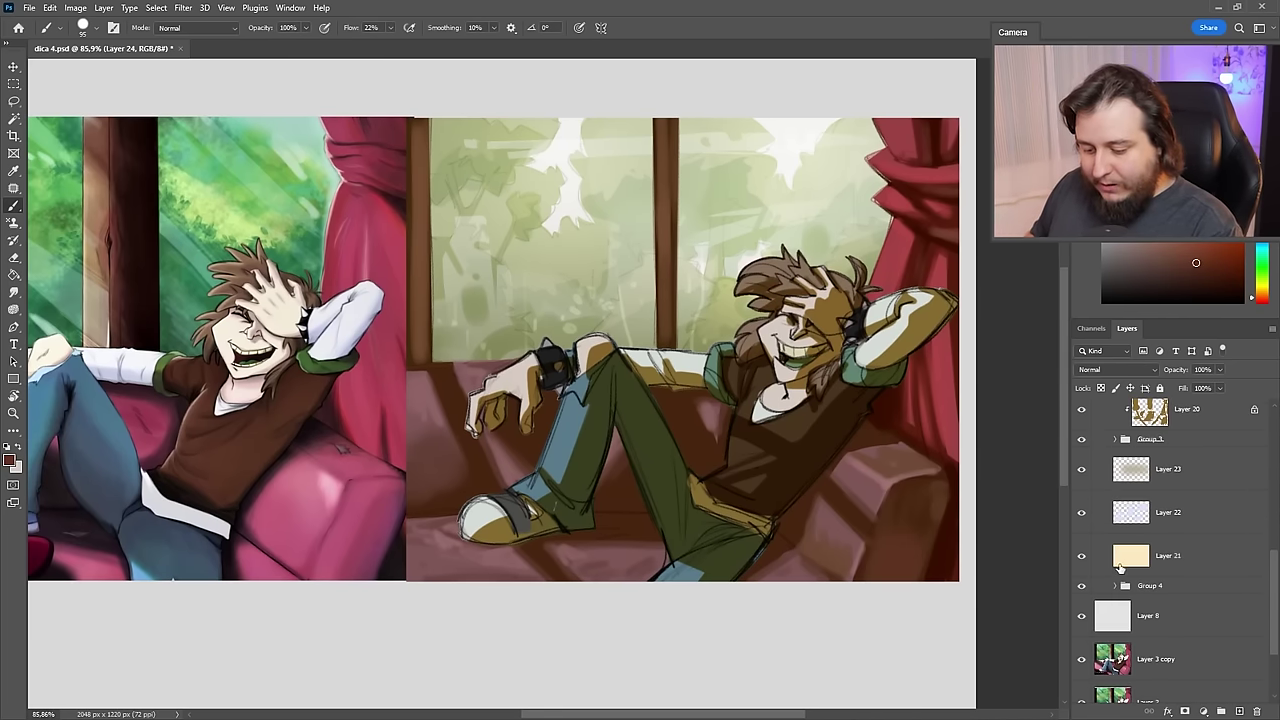
{"action": "left_click", "coordinate": [1119, 586]}
{"action": "scroll", "coordinate": [1120, 588], "scroll_direction": "down", "scroll_amount": 1}
{"action": "left_click", "coordinate": [1100, 575]}
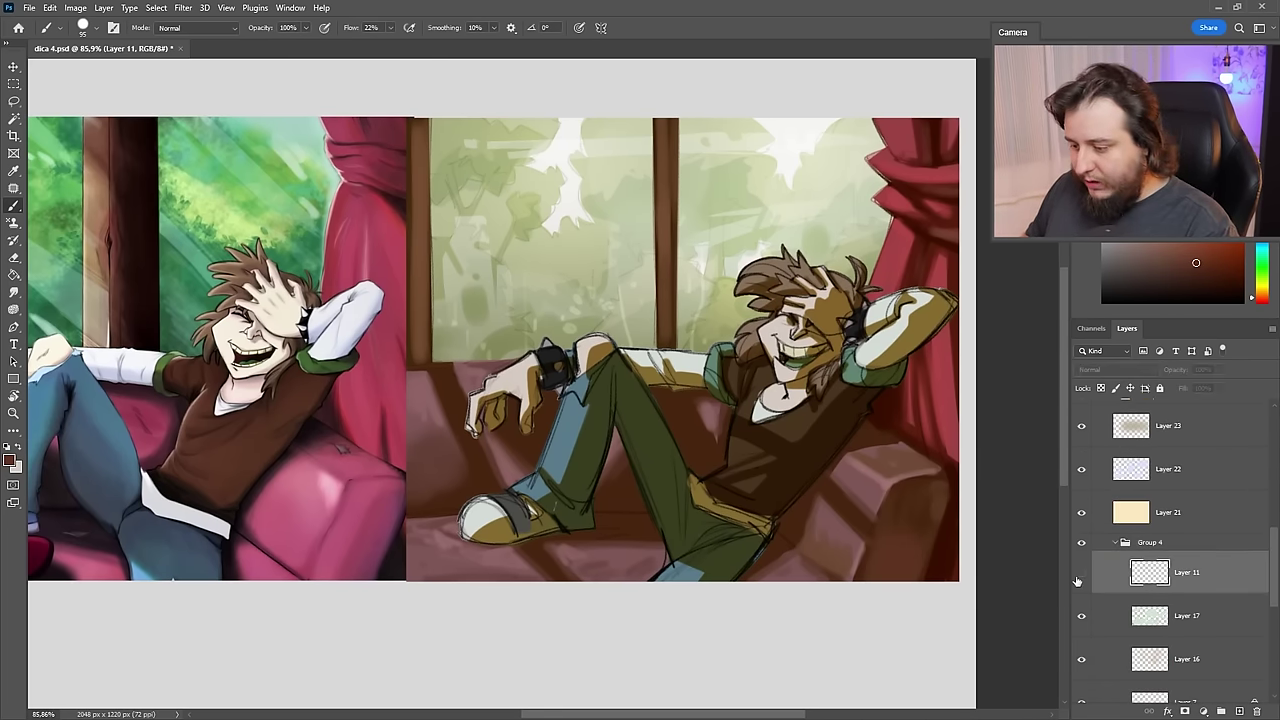
{"action": "left_click", "coordinate": [1081, 615]}
{"action": "left_click", "coordinate": [1081, 615]}
{"action": "scroll", "coordinate": [1131, 618], "scroll_direction": "down", "scroll_amount": 2}
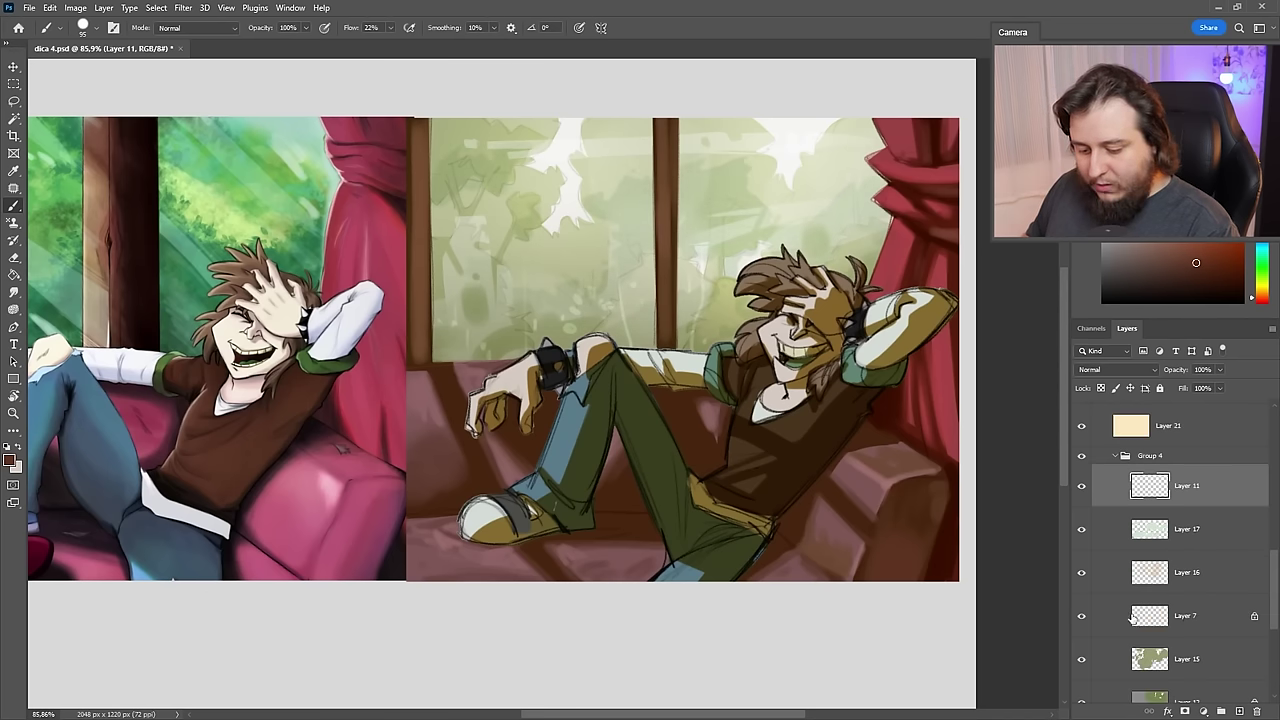
{"action": "left_click", "coordinate": [1081, 616]}
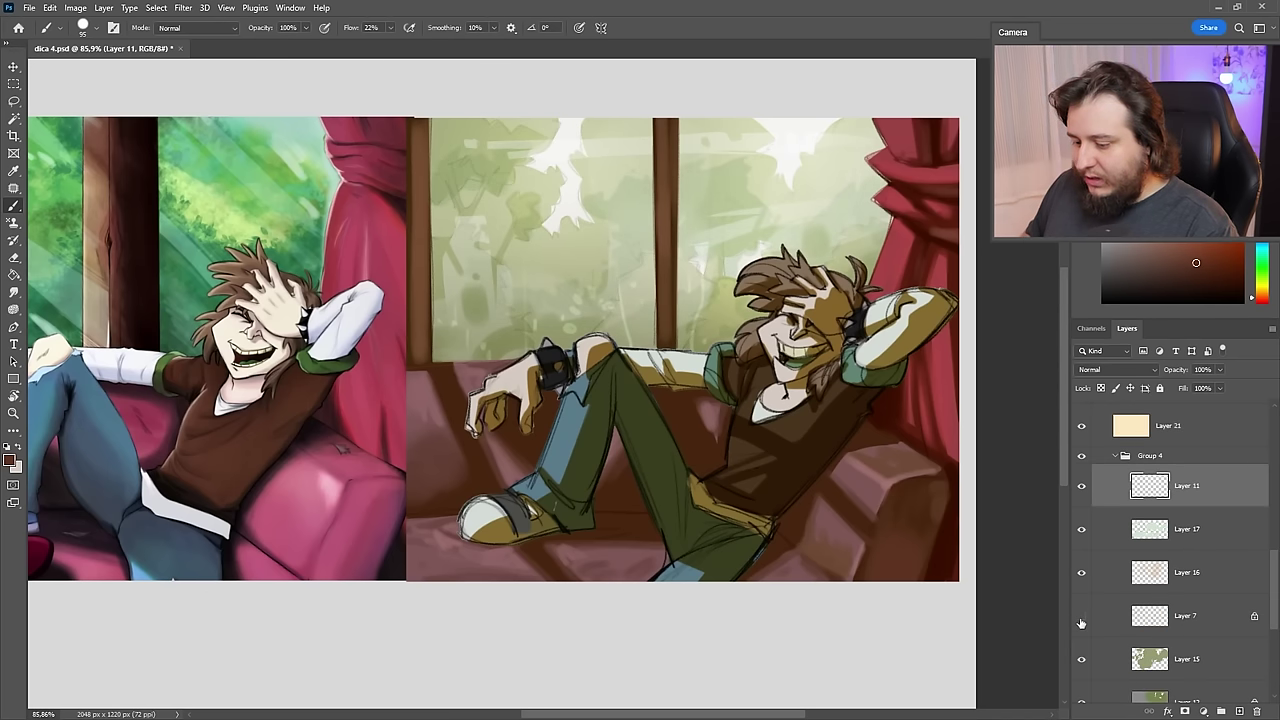
{"action": "left_click", "coordinate": [1081, 616]}
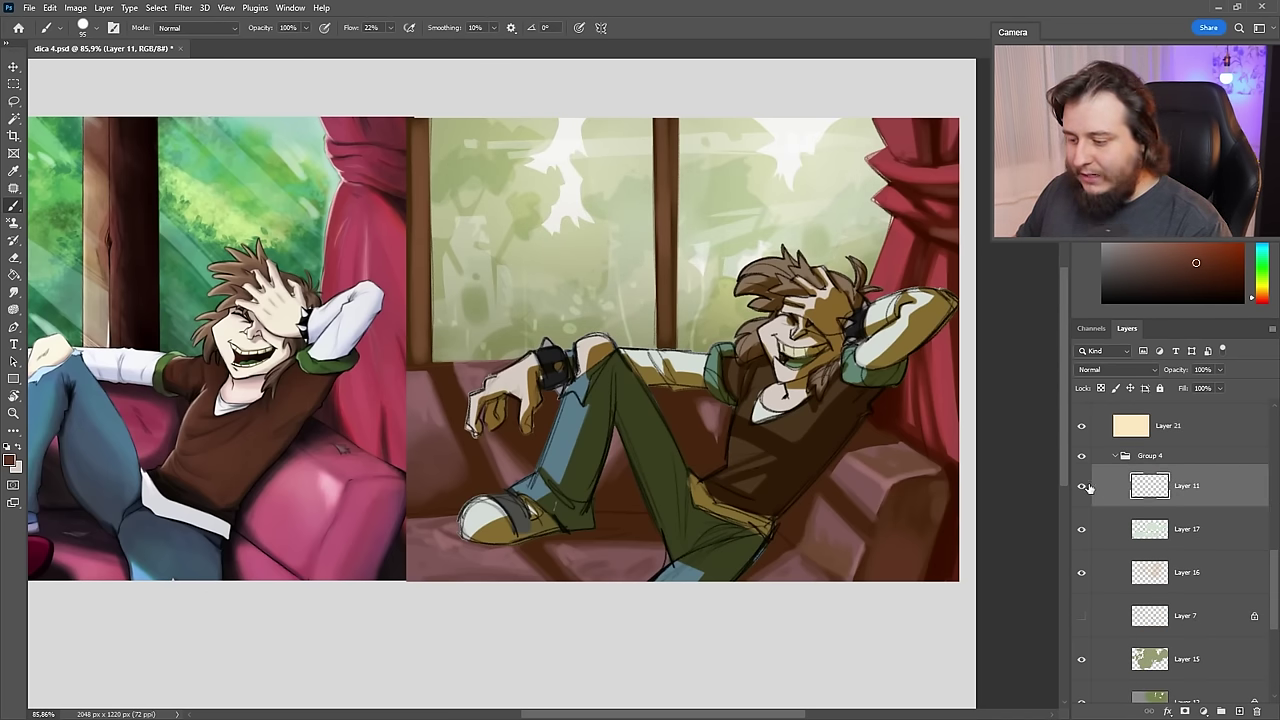
- Raise the saturation of the character's Multiply shadow layer, Layer 19, with Hue/Saturation
{"action": "left_click_drag", "start_coordinate": [821, 407], "coordinate": [908, 445]}
{"action": "left_click", "coordinate": [856, 486], "text": "ctrl"}
{"action": "key", "text": "ctrl+u"}
{"action": "mouse_move", "coordinate": [1065, 527]}
{"action": "left_mouse_down"}
{"action": "mouse_move", "coordinate": [1085, 527]}
{"action": "mouse_move", "coordinate": [1077, 564]}
{"action": "mouse_move", "coordinate": [1080, 530]}
{"action": "left_mouse_up"}
{"action": "left_click", "coordinate": [1215, 427]}
{"action": "key", "text": "v"}
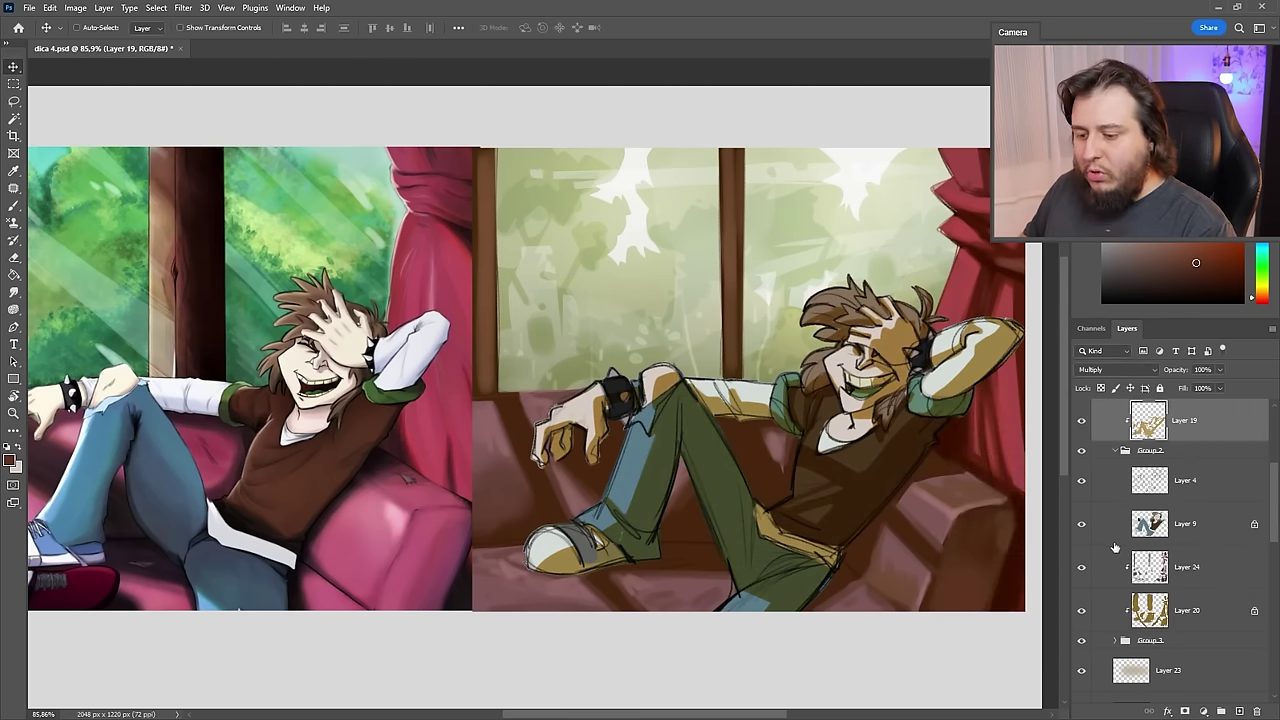
- Add a new layer above Group 1, clip it to the group and set its blend mode to Multiply
{"action": "scroll", "coordinate": [1160, 540], "scroll_direction": "up", "scroll_amount": 5}
{"action": "left_click", "coordinate": [1184, 558]}
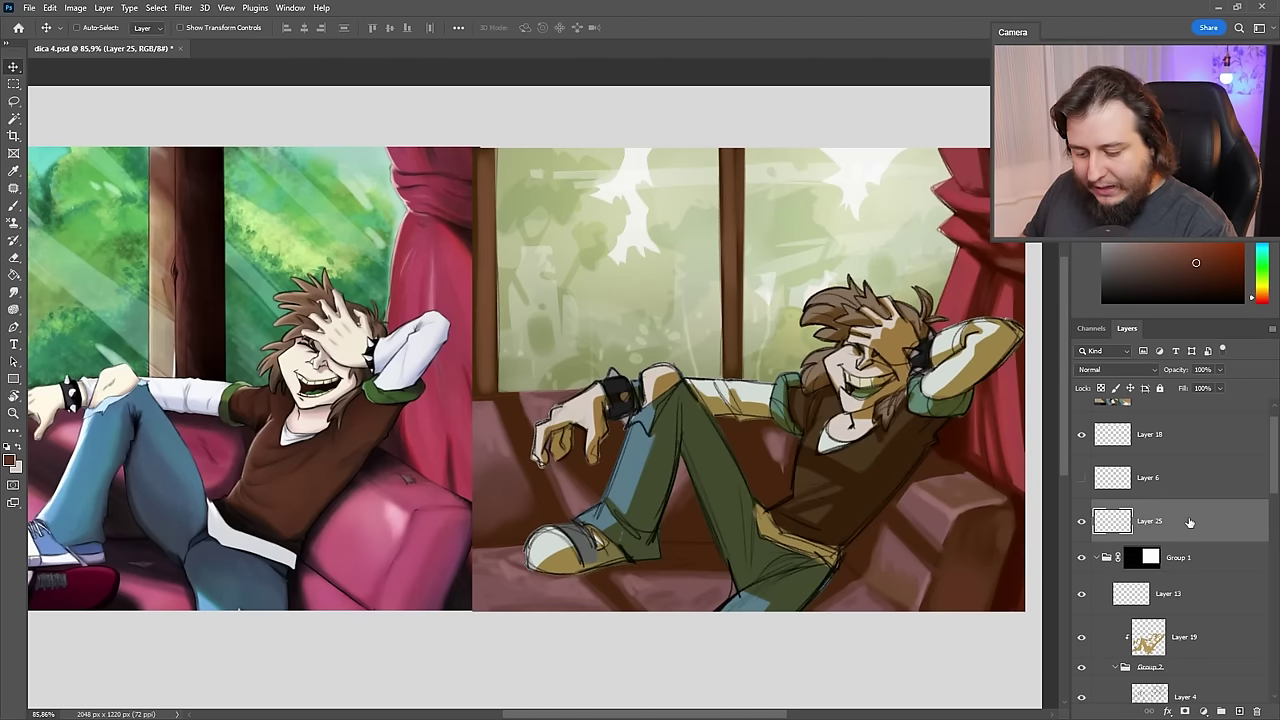
{"action": "right_click", "coordinate": [1186, 514]}
{"action": "left_click", "coordinate": [1138, 454]}
{"action": "left_click", "coordinate": [1115, 369]}
{"action": "left_click", "coordinate": [1100, 418]}
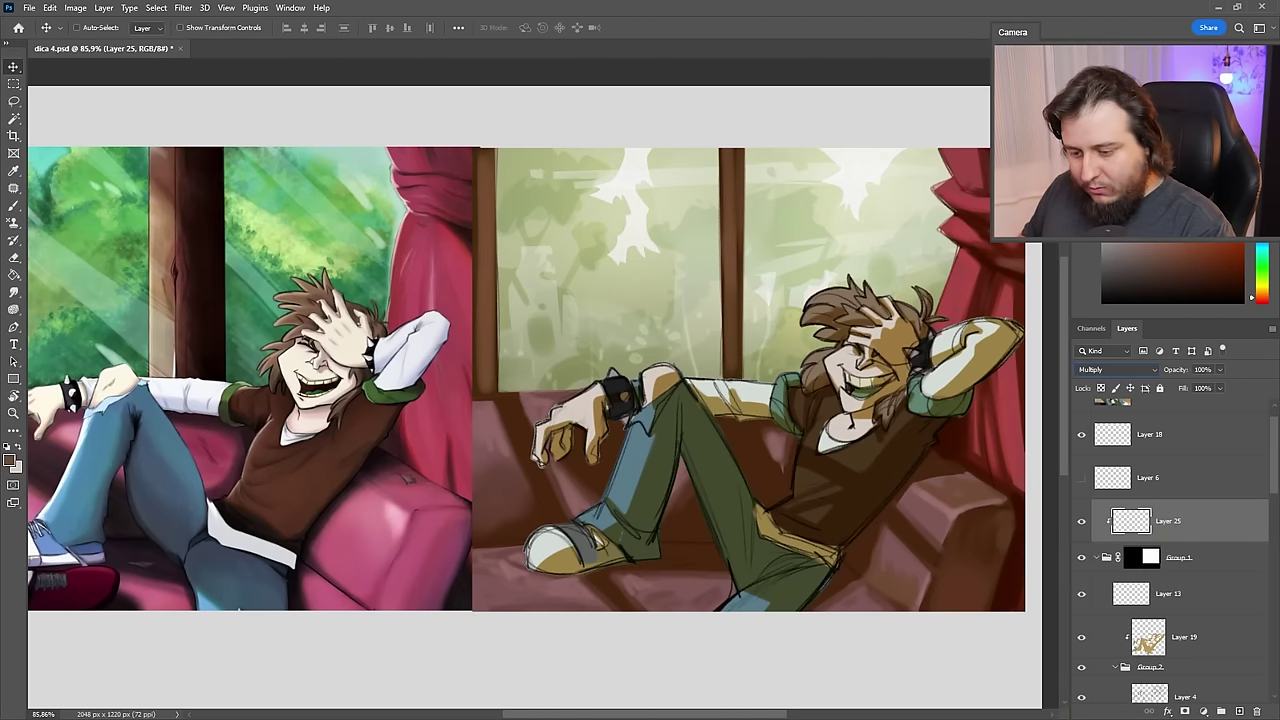
- Paint a broad, soft light-orange tint over the scene on the clipped Multiply layer
{"action": "key", "text": "b"}
{"action": "left_click", "coordinate": [1188, 200]}
{"action": "left_click_drag", "start_coordinate": [608, 266], "coordinate": [310, 498]}
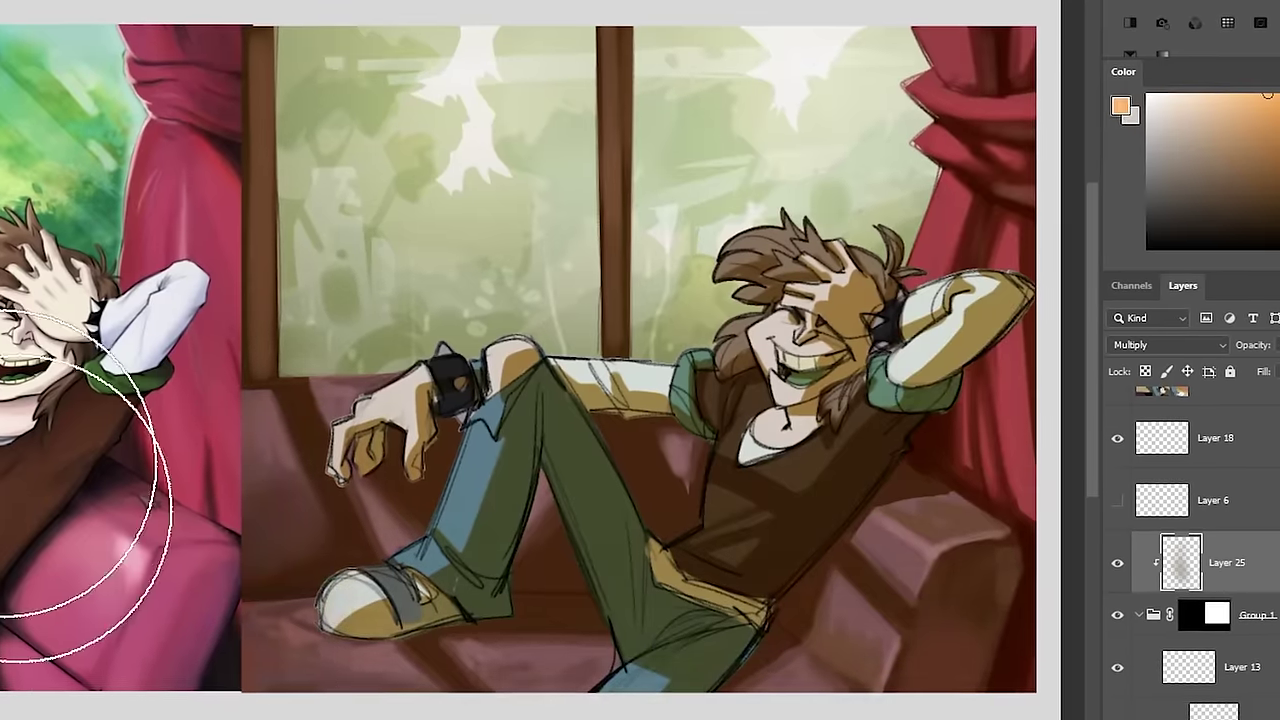
- Adjust the tint layer to hue +17, saturation -44 and lightness +24, and compare the scene with and without it
{"action": "key", "text": "ctrl+u"}
{"action": "left_click_drag", "start_coordinate": [1066, 493], "coordinate": [1058, 495]}
{"action": "left_click_drag", "start_coordinate": [1058, 495], "coordinate": [1076, 494]}
{"action": "left_click_drag", "start_coordinate": [1066, 528], "coordinate": [1036, 528]}
{"action": "left_click_drag", "start_coordinate": [1066, 562], "coordinate": [1072, 563]}
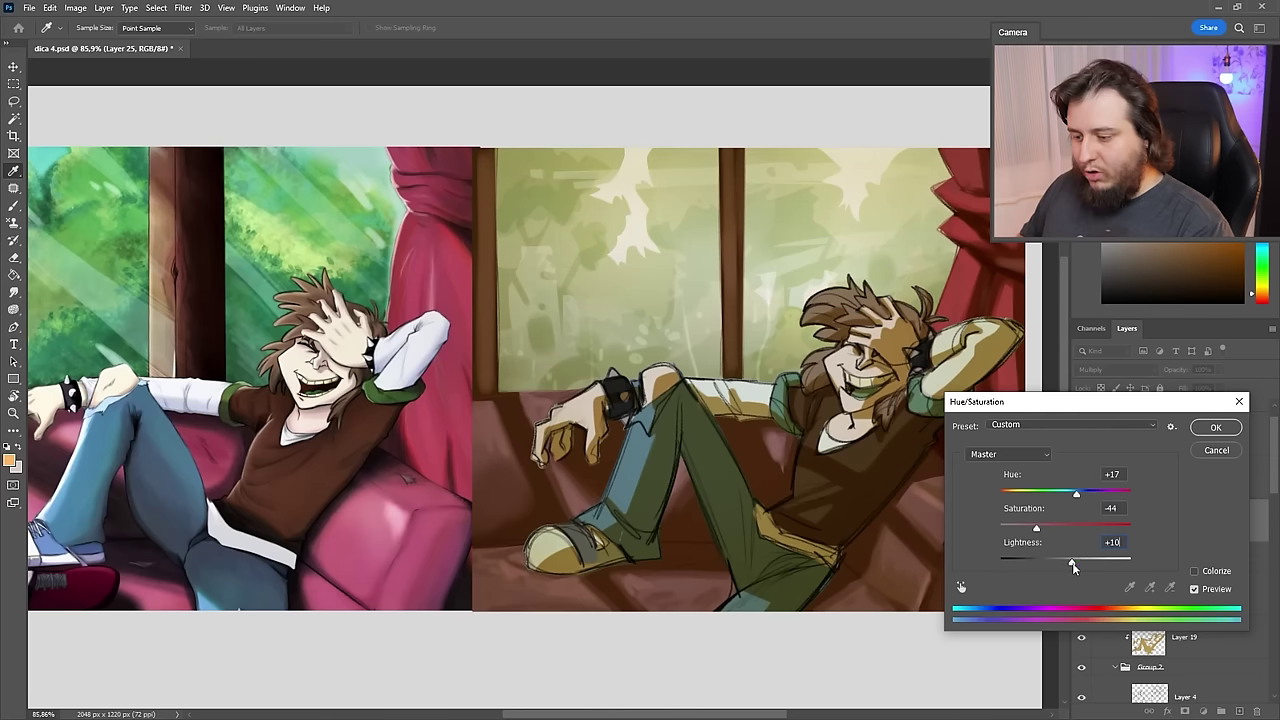
{"action": "key", "text": "Return"}
{"action": "key", "text": "b"}
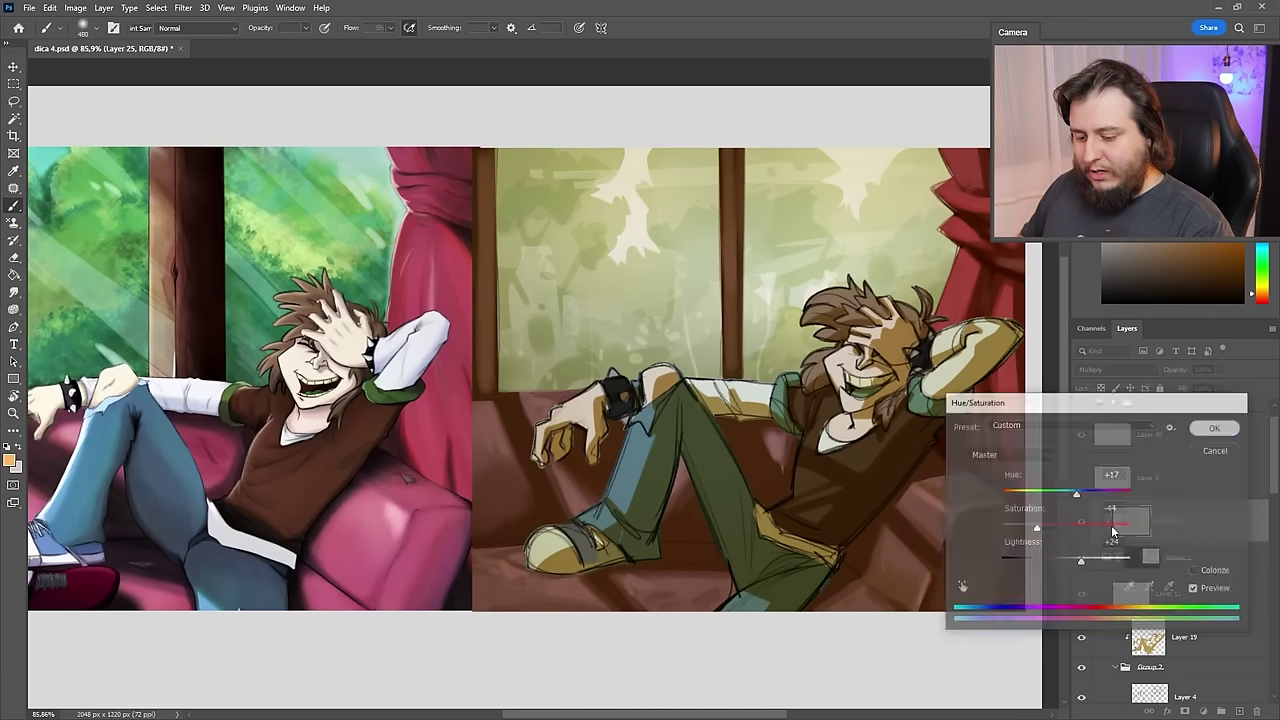
{"action": "left_click", "coordinate": [1081, 521]}
{"action": "left_click", "coordinate": [1081, 521]}
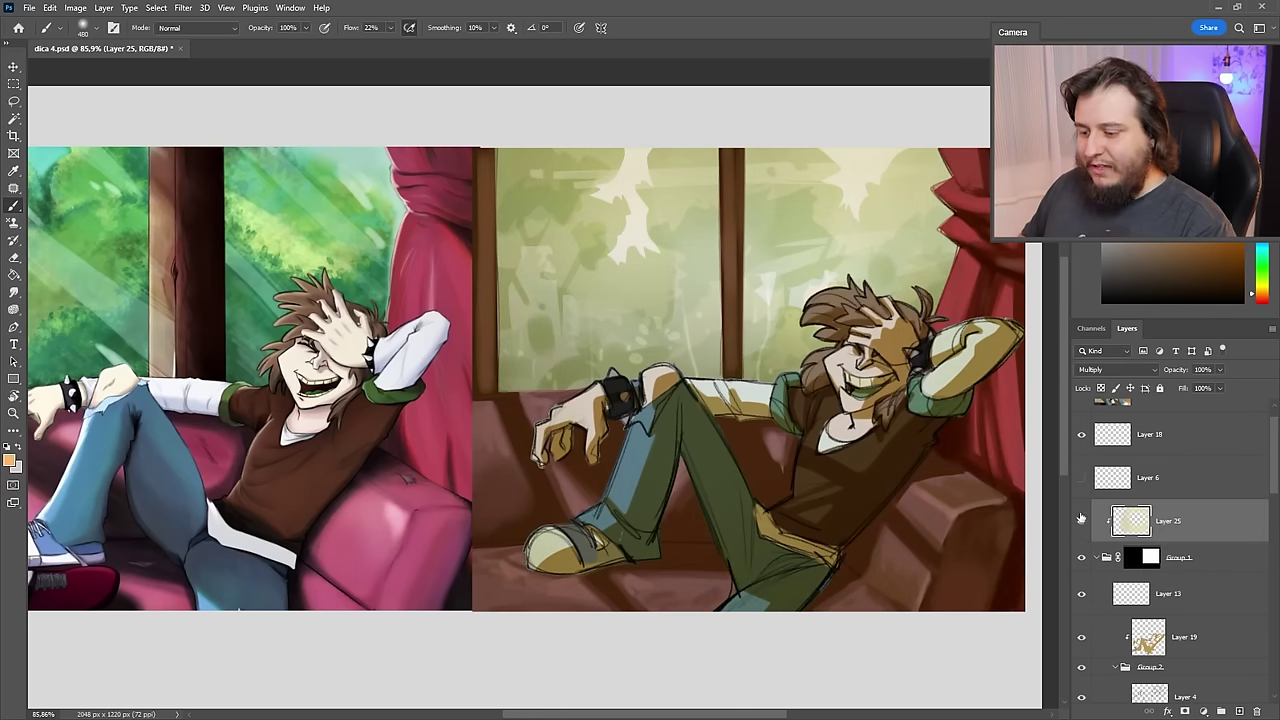
- Increase the contrast of the character's base colours on Layer 9 with Levels, setting the white input to 225 and raising the black input slightly
{"action": "key", "text": "v"}
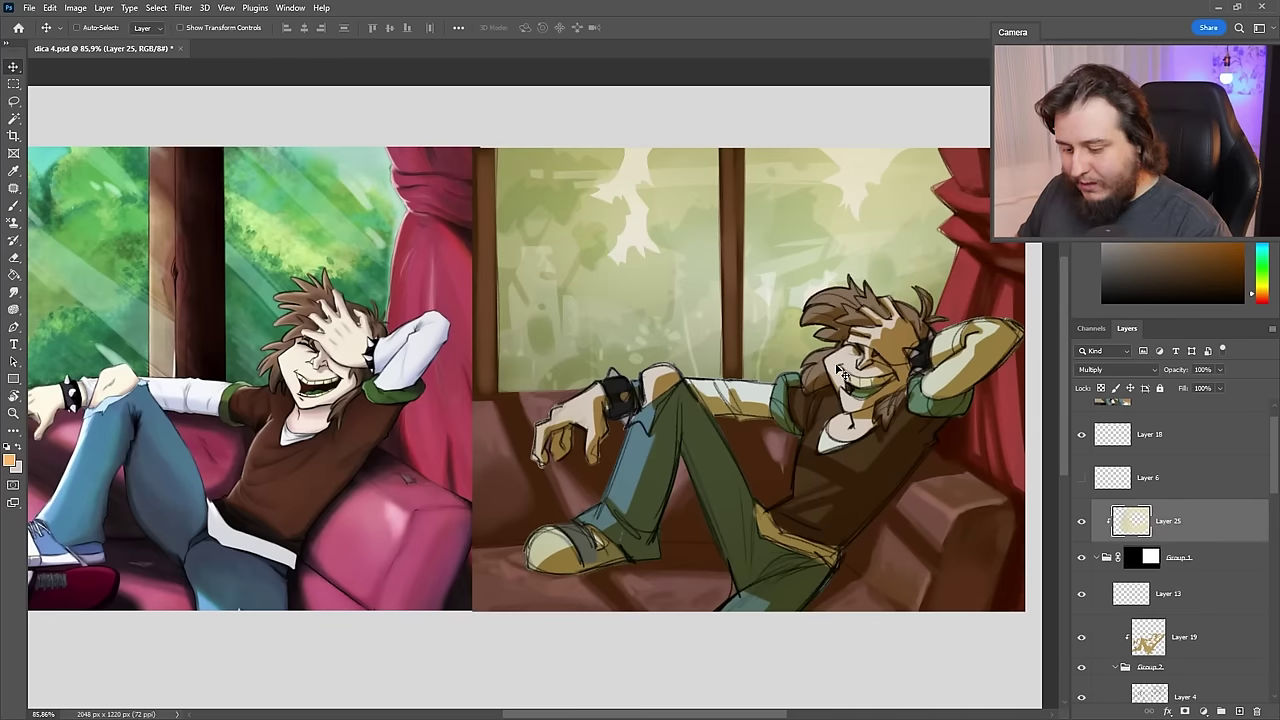
{"action": "scroll", "coordinate": [1163, 627], "scroll_direction": "down", "scroll_amount": 3}
{"action": "left_click", "coordinate": [1180, 610]}
{"action": "key", "text": "ctrl+l"}
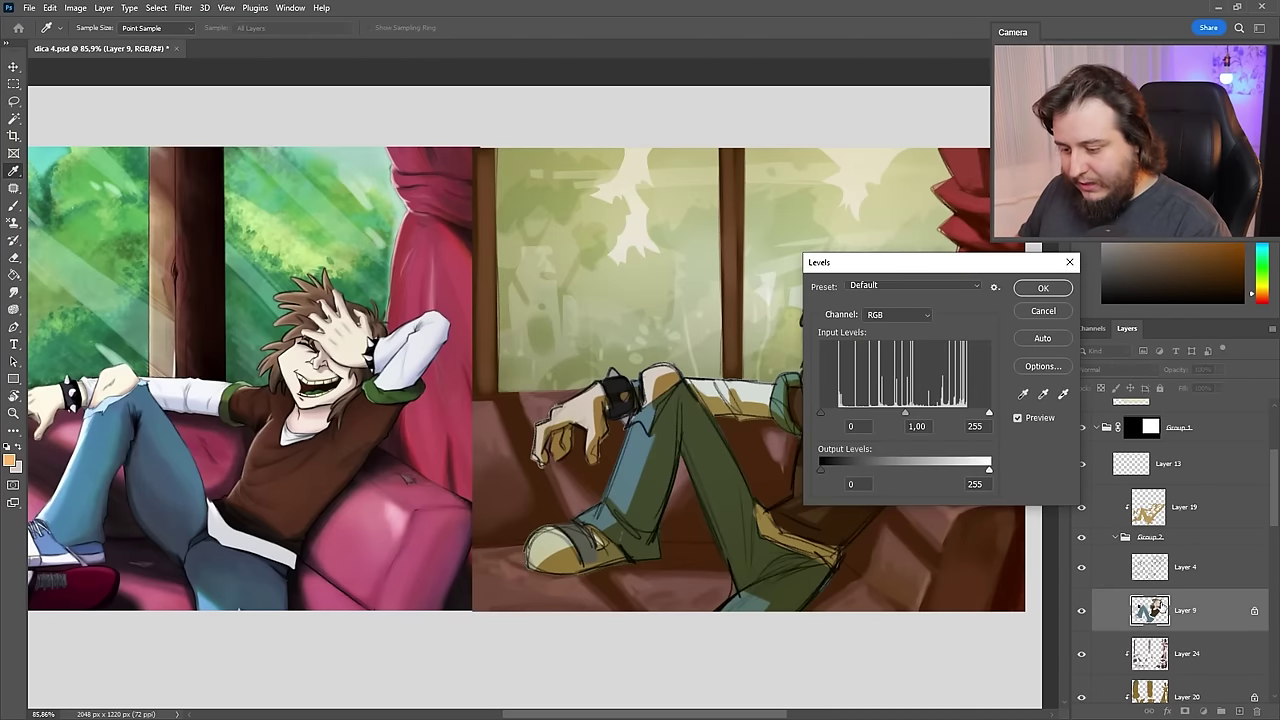
{"action": "left_click_drag", "start_coordinate": [922, 273], "coordinate": [1035, 297]}
{"action": "left_click_drag", "start_coordinate": [1115, 436], "coordinate": [1097, 438]}
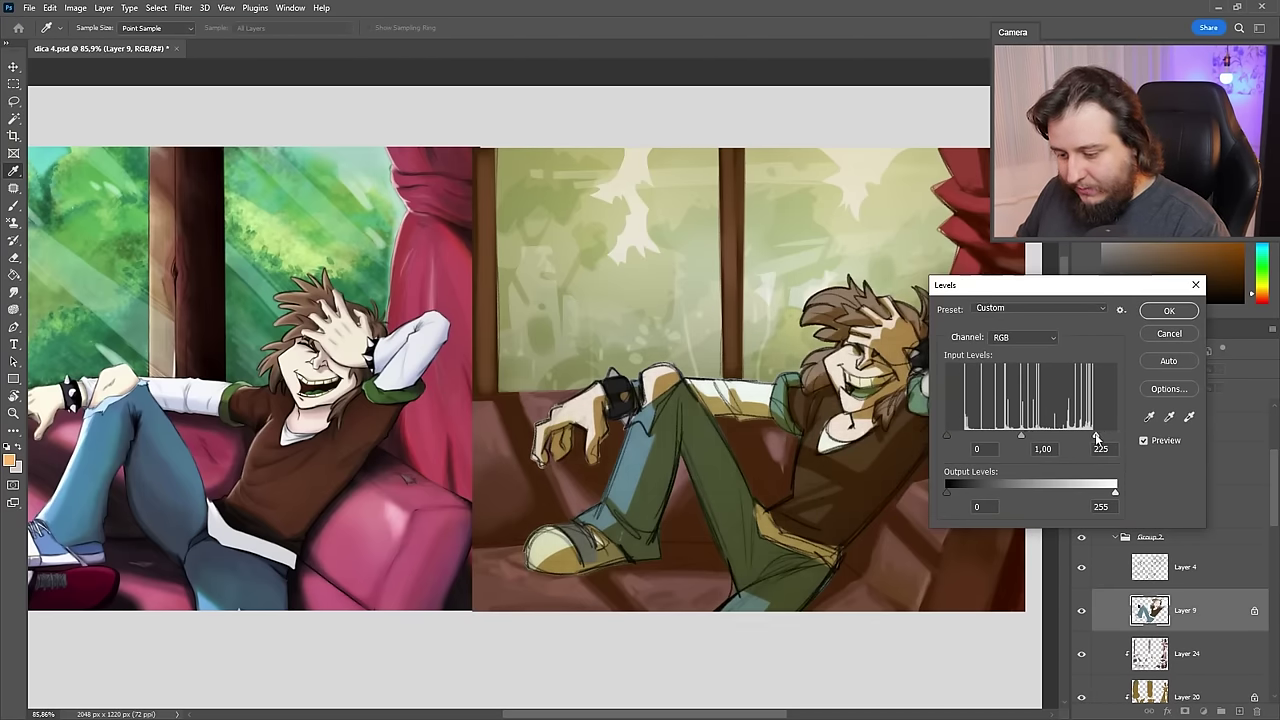
{"action": "left_click_drag", "start_coordinate": [950, 435], "coordinate": [957, 435]}
{"action": "key", "text": "Return"}
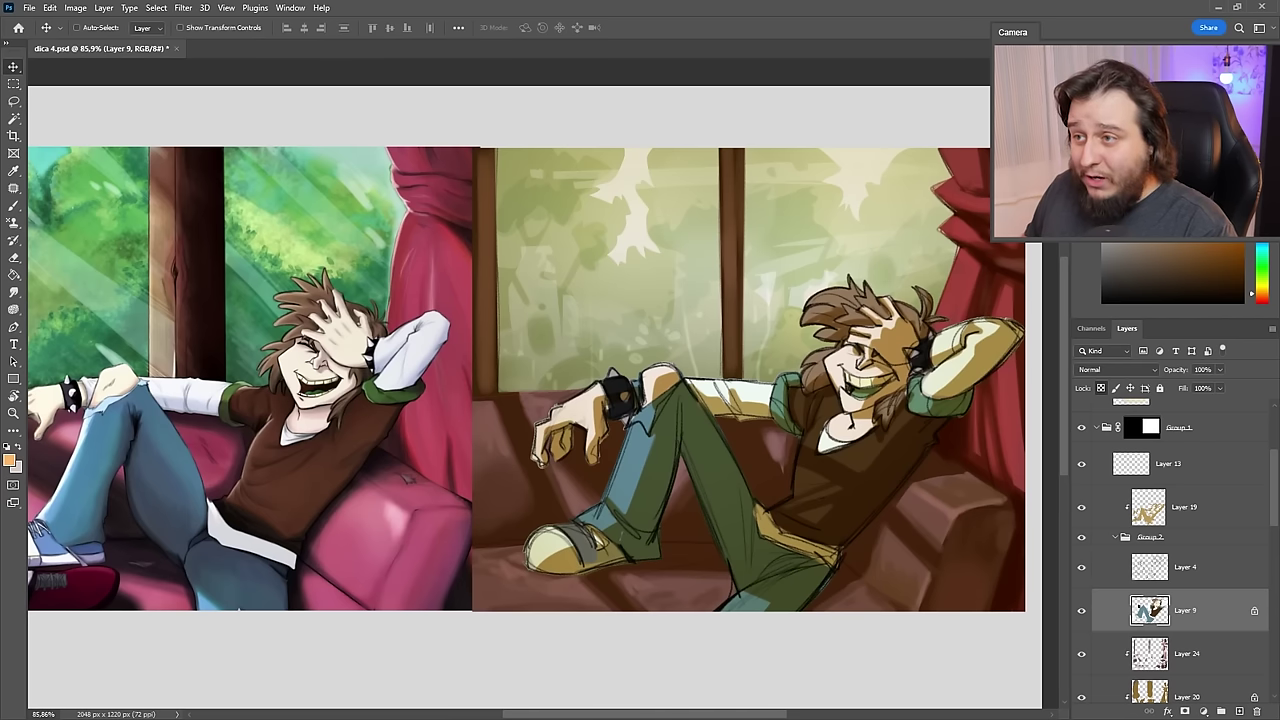
- Add a Vibrance adjustment layer clipped above Layer 25 and set its vibrance to +38
{"action": "key", "text": "ctrl+alt+shift+v"}
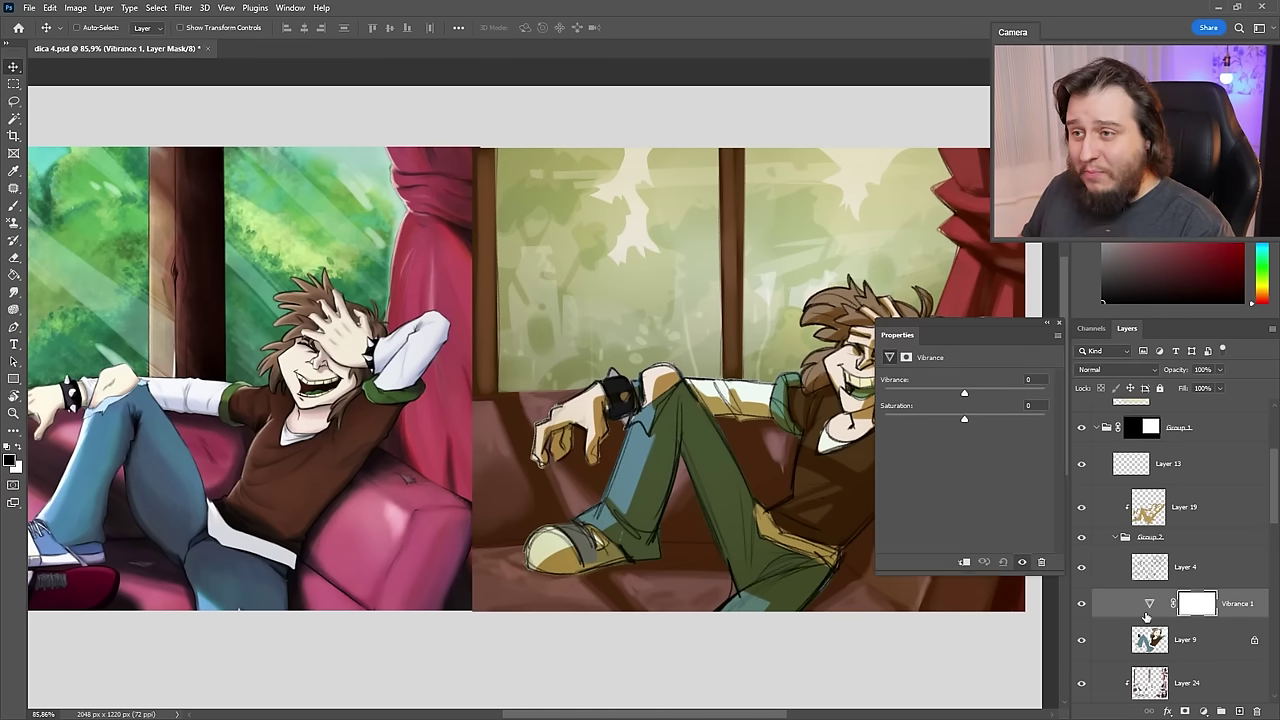
{"action": "left_click_drag", "start_coordinate": [966, 334], "coordinate": [989, 424]}
{"action": "left_click_drag", "start_coordinate": [1219, 600], "coordinate": [1219, 443]}
{"action": "left_click_drag", "start_coordinate": [1217, 586], "coordinate": [1208, 536]}
{"action": "key", "text": "ctrl+alt+g"}
{"action": "left_click_drag", "start_coordinate": [966, 474], "coordinate": [981, 480]}
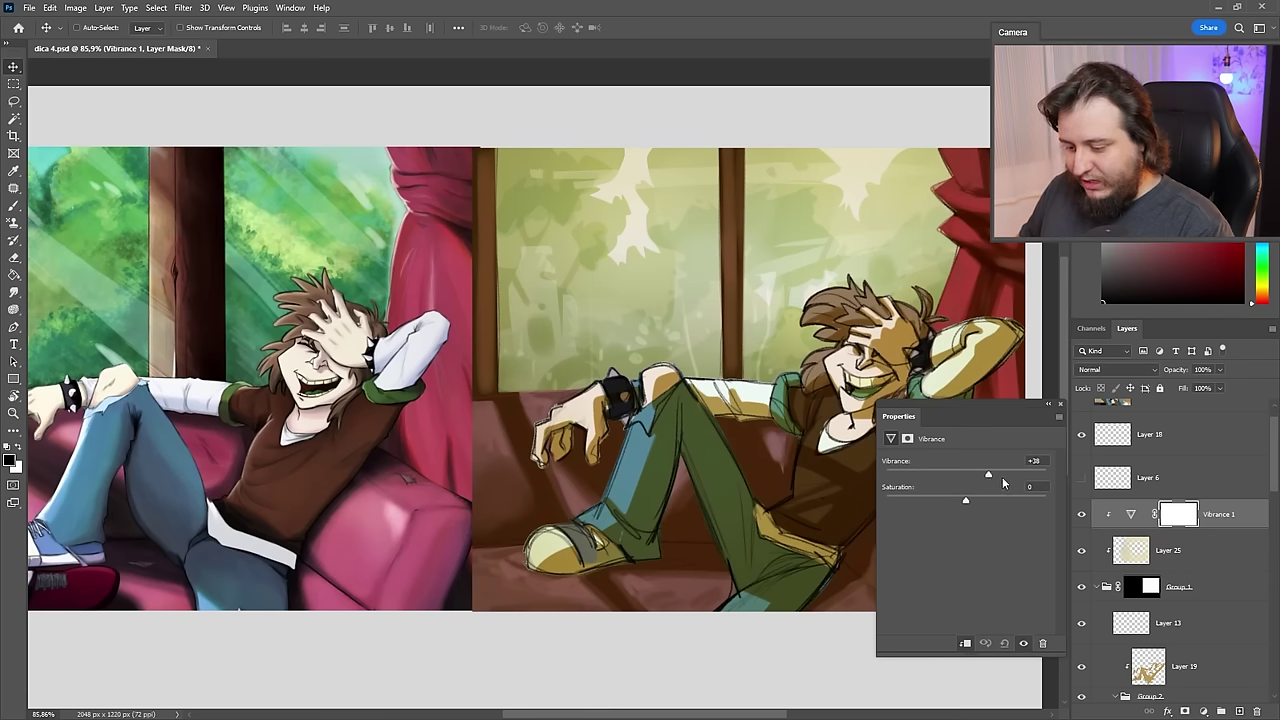
{"action": "left_click", "coordinate": [1060, 404]}
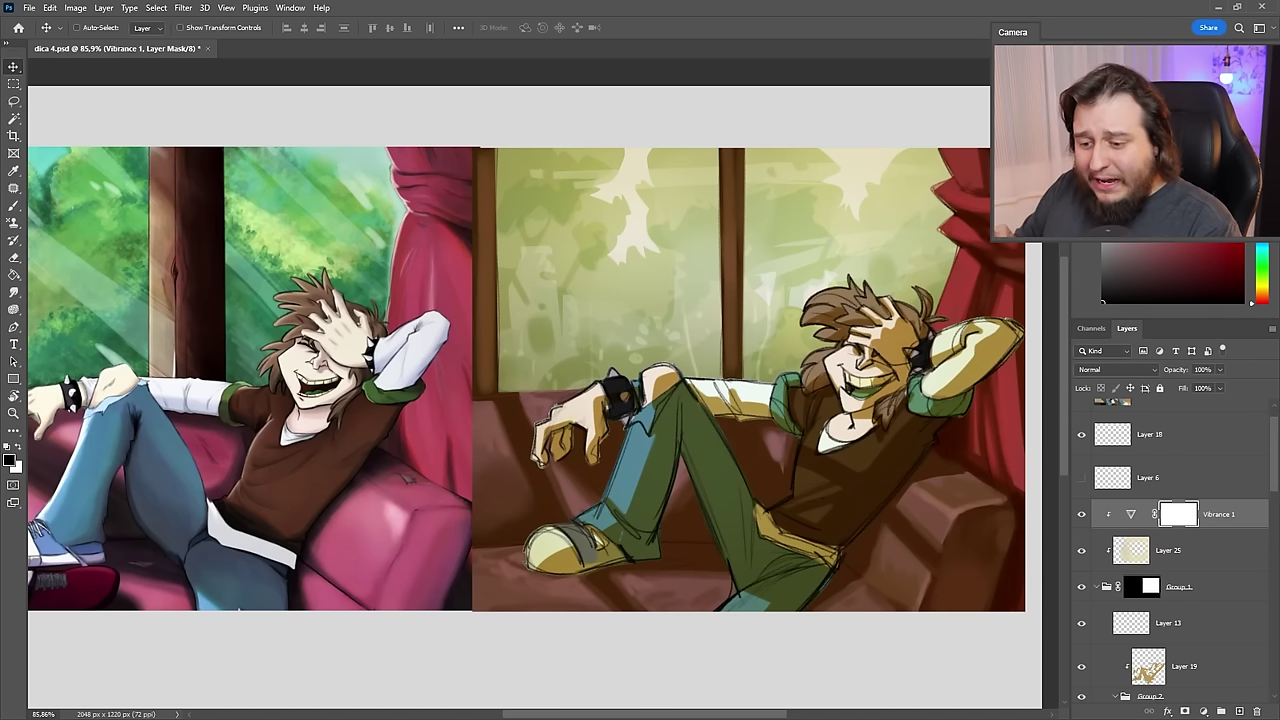
- Add a Color Balance adjustment layer above the Vibrance layer and shift its highlights toward yellow
{"action": "left_click", "coordinate": [1004, 228]}
{"action": "left_click_drag", "start_coordinate": [937, 418], "coordinate": [372, 336]}
{"action": "left_click", "coordinate": [376, 383]}
{"action": "left_click", "coordinate": [395, 414]}
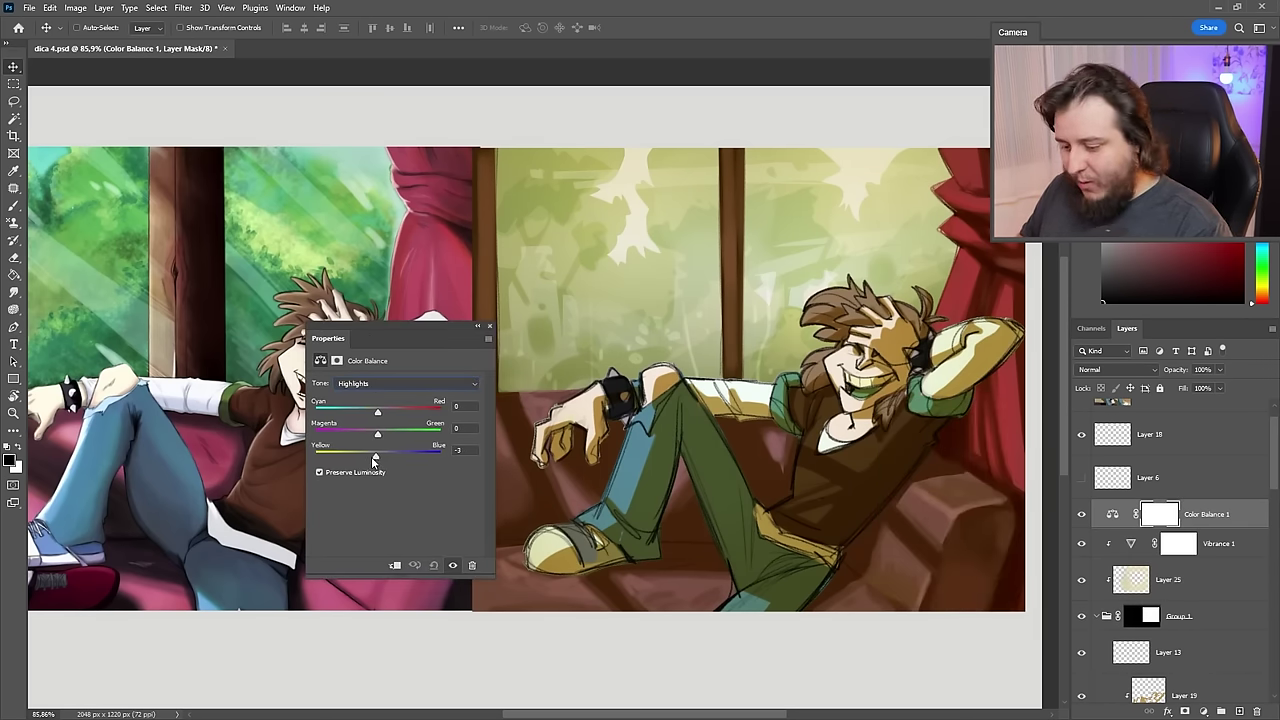
{"action": "left_click_drag", "start_coordinate": [374, 459], "coordinate": [361, 415]}
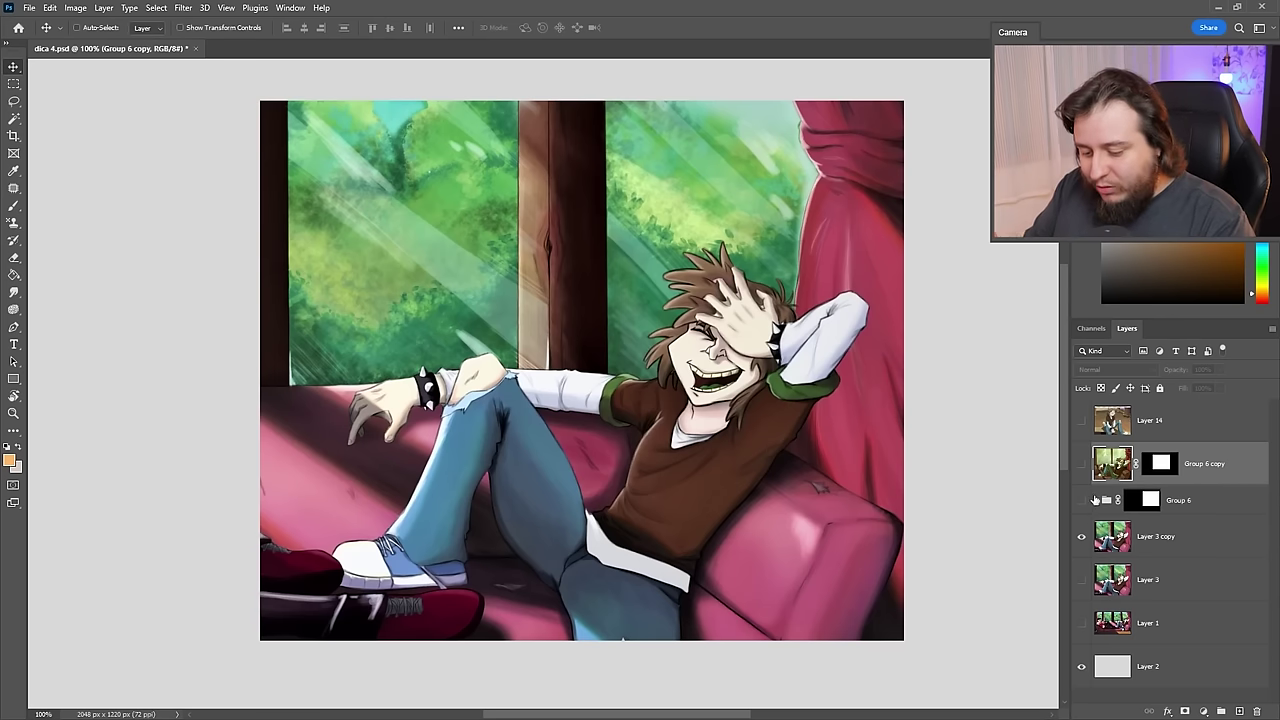
- Review the full original illustration on Layer 1, then return to the cropped version on Layer 3 copy
{"action": "left_click", "coordinate": [1081, 538]}
{"action": "left_click", "coordinate": [1081, 622]}
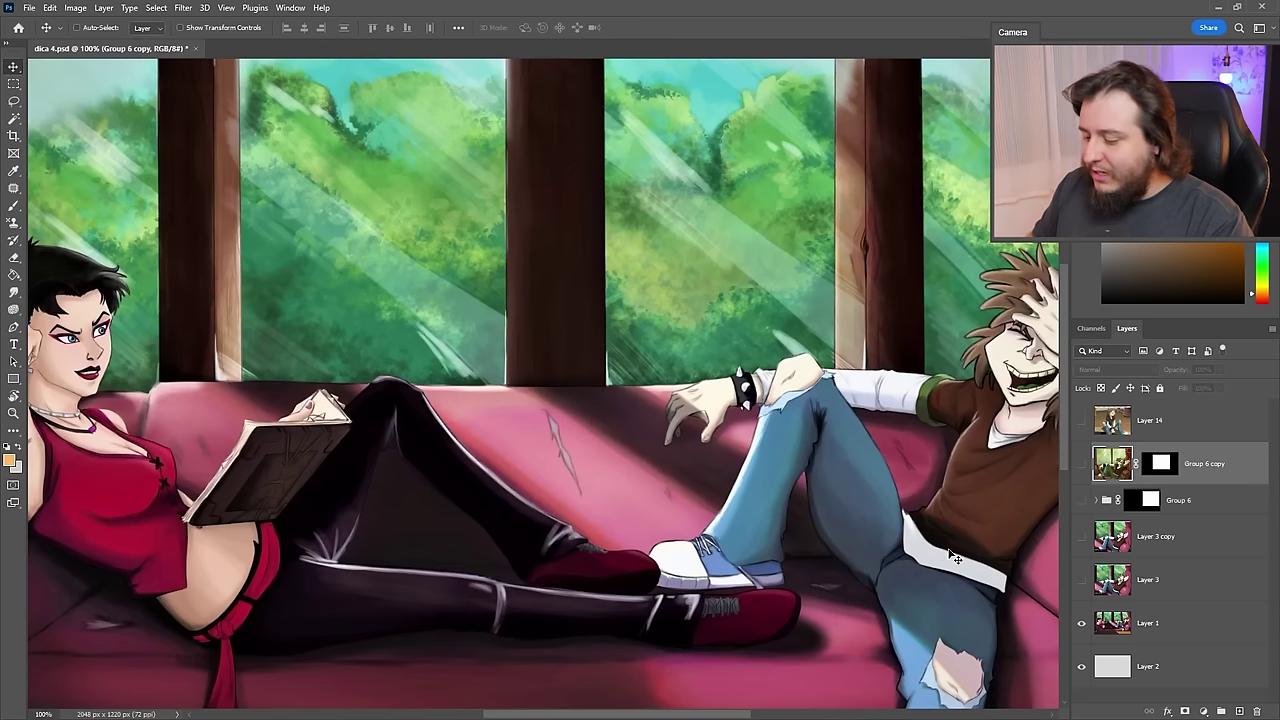
{"action": "left_click", "coordinate": [778, 461], "text": "alt"}
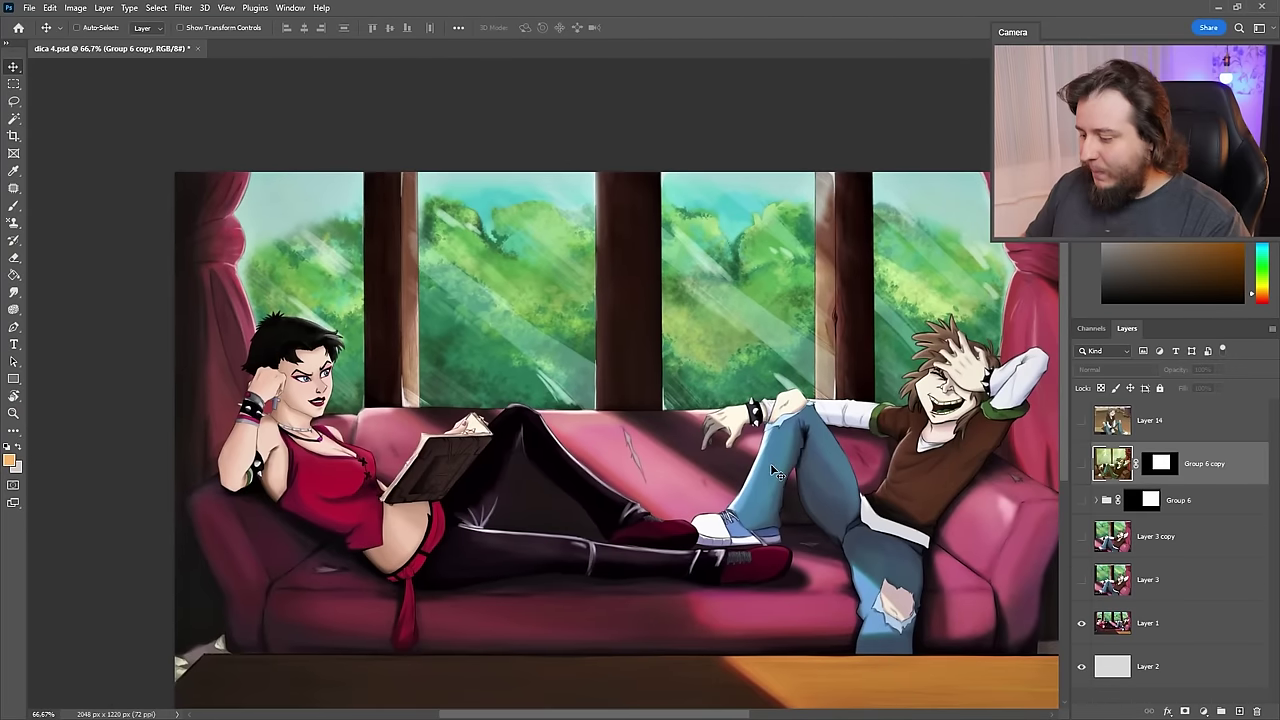
{"action": "left_click_drag", "start_coordinate": [770, 463], "coordinate": [710, 415]}
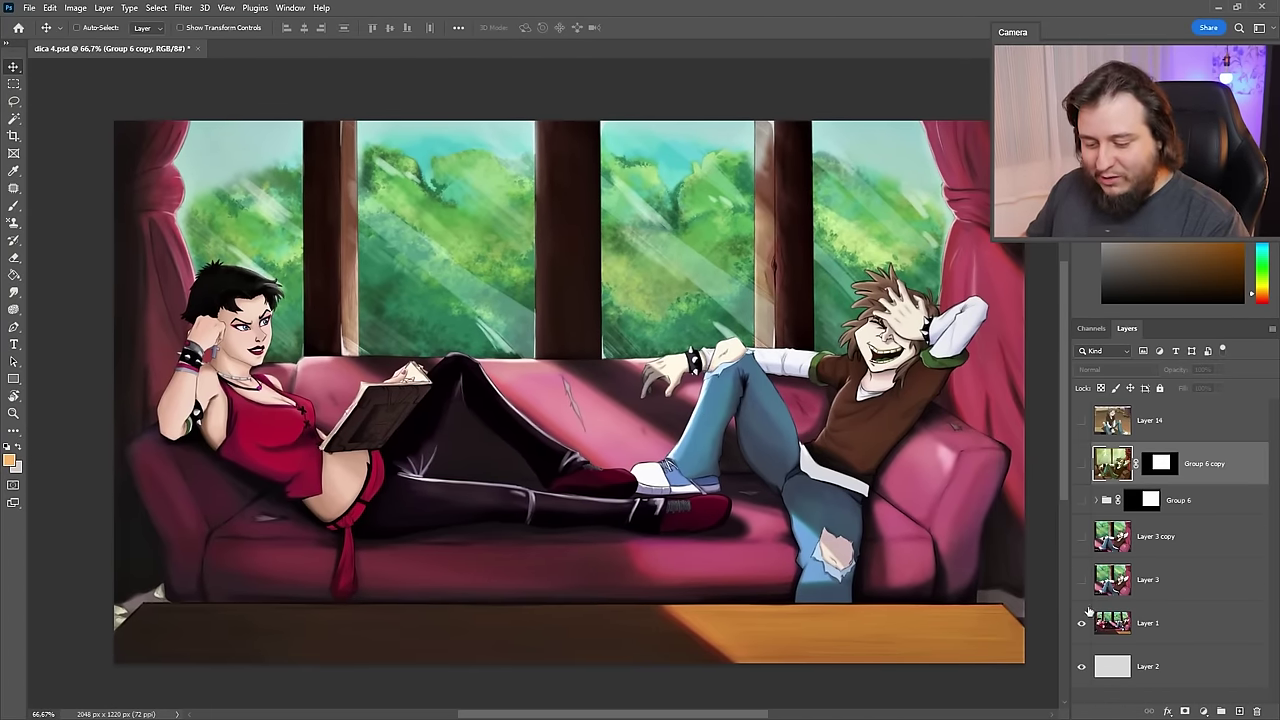
{"action": "left_click", "coordinate": [1082, 618]}
{"action": "left_click", "coordinate": [1081, 540]}
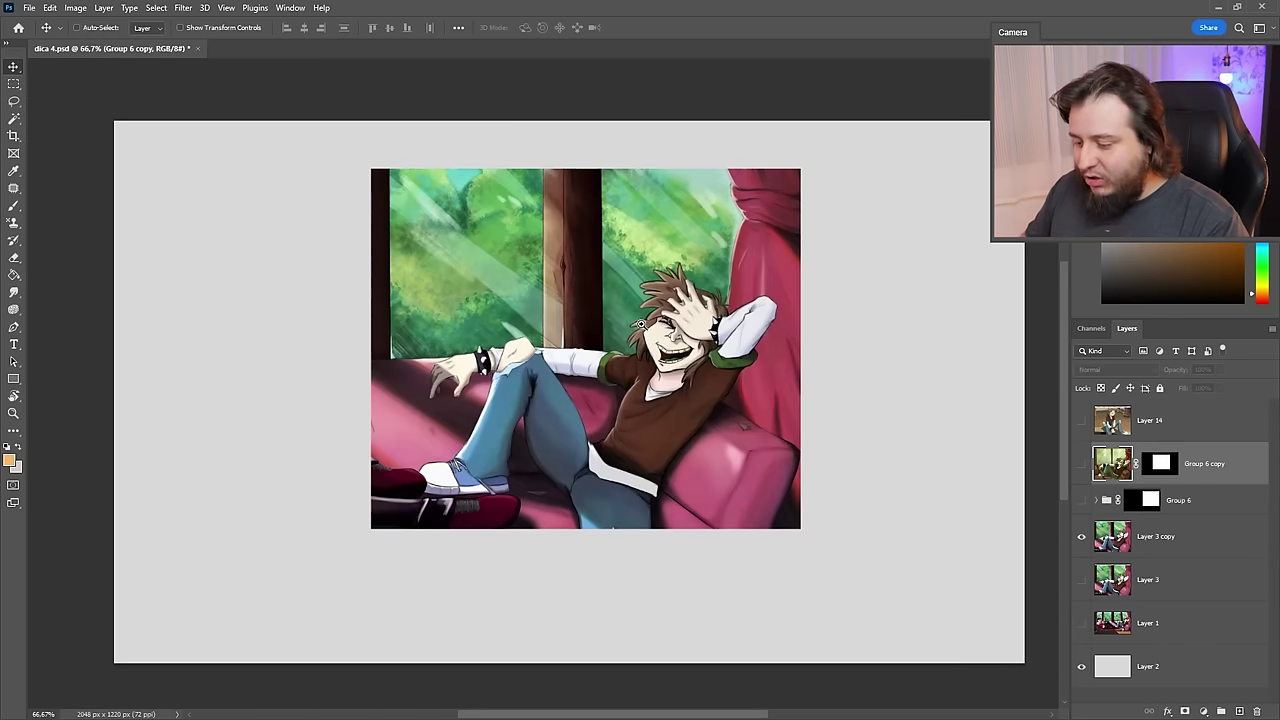
{"action": "left_click", "coordinate": [642, 321], "text": "ctrl"}
{"action": "left_click_drag", "start_coordinate": [703, 399], "coordinate": [718, 422]}
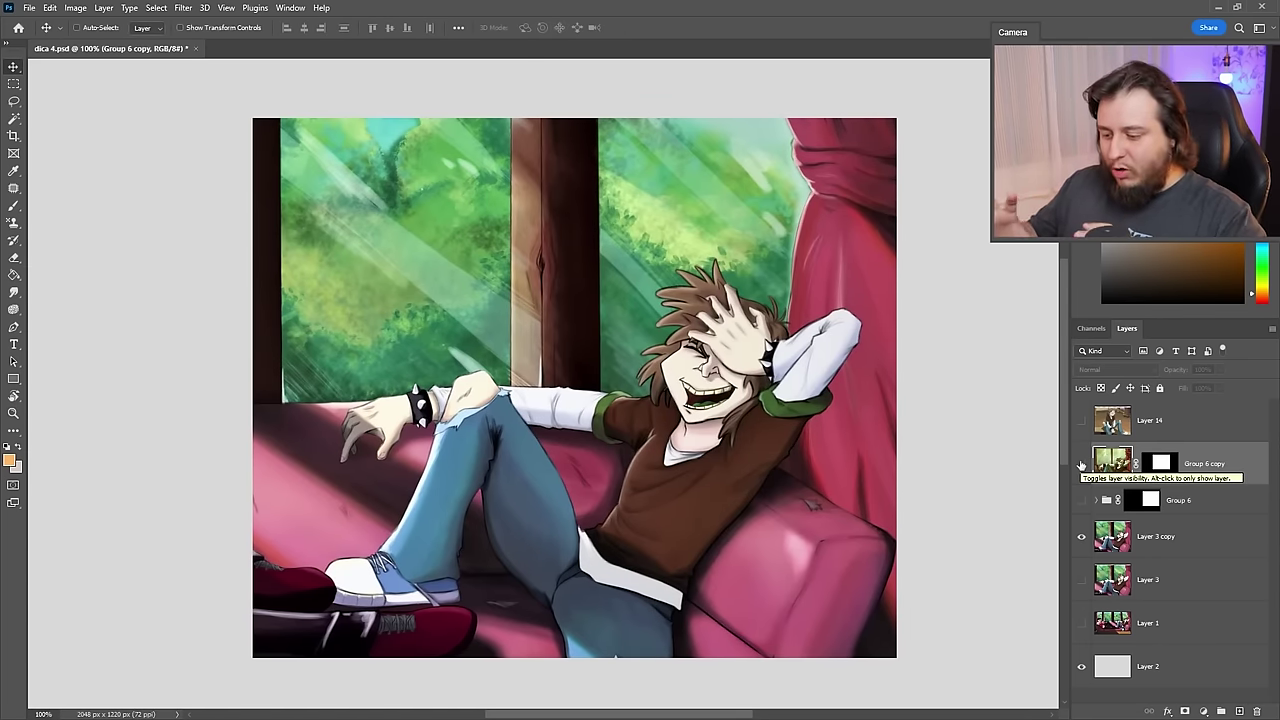
- Show Group 6 copy, add a new layer above it and lasso the sofa area along the torso and hip
{"action": "left_click", "coordinate": [1081, 465]}
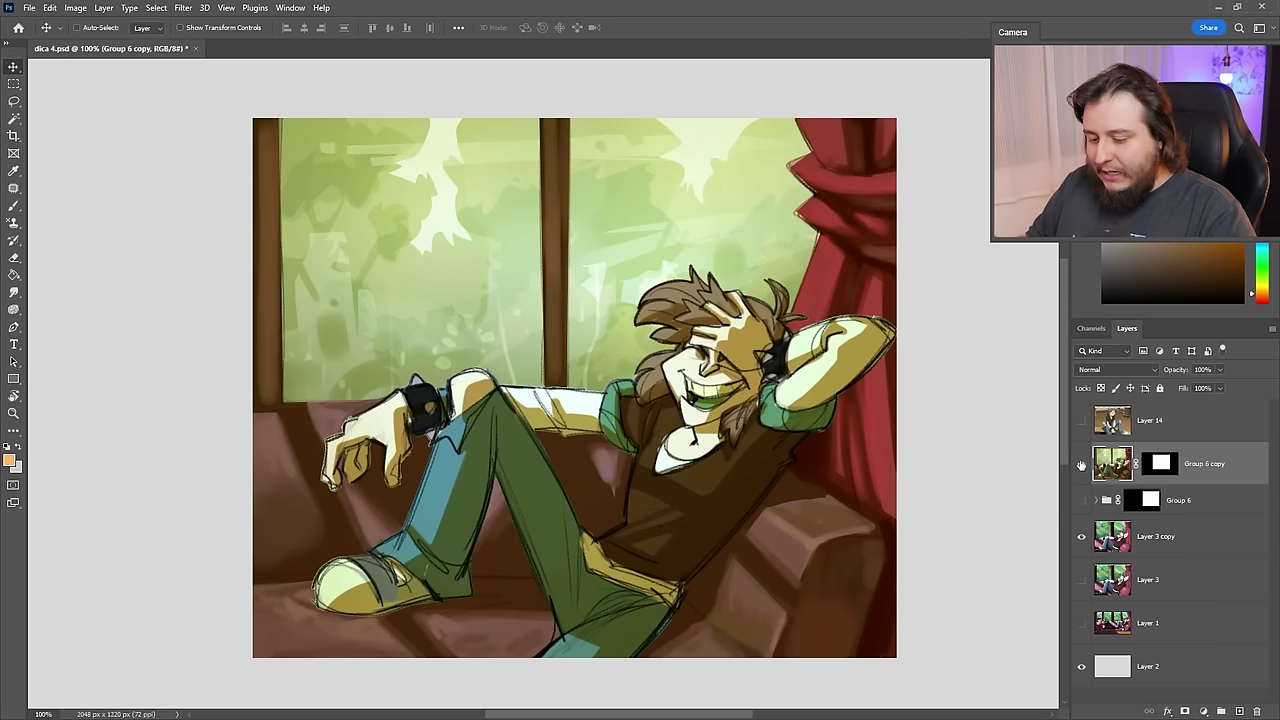
{"action": "left_click", "coordinate": [1239, 711]}
{"action": "key", "text": "l"}
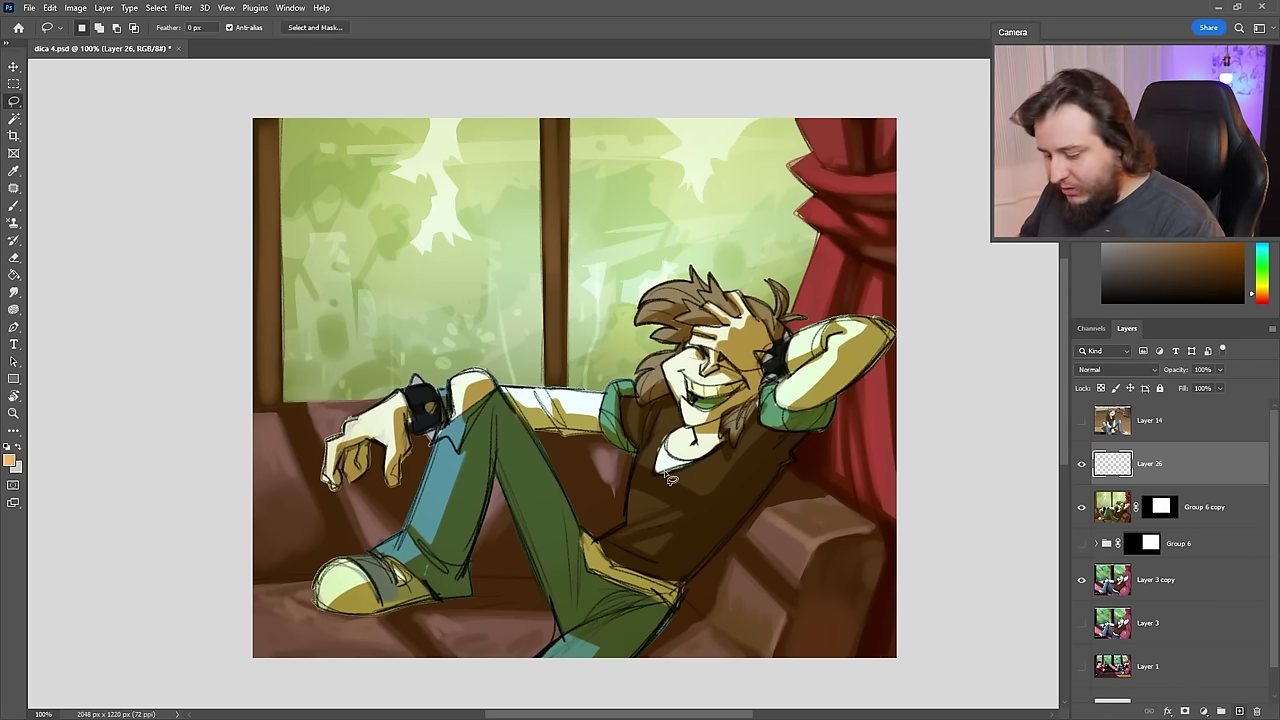
{"action": "left_click_drag", "start_coordinate": [786, 490], "coordinate": [745, 492]}
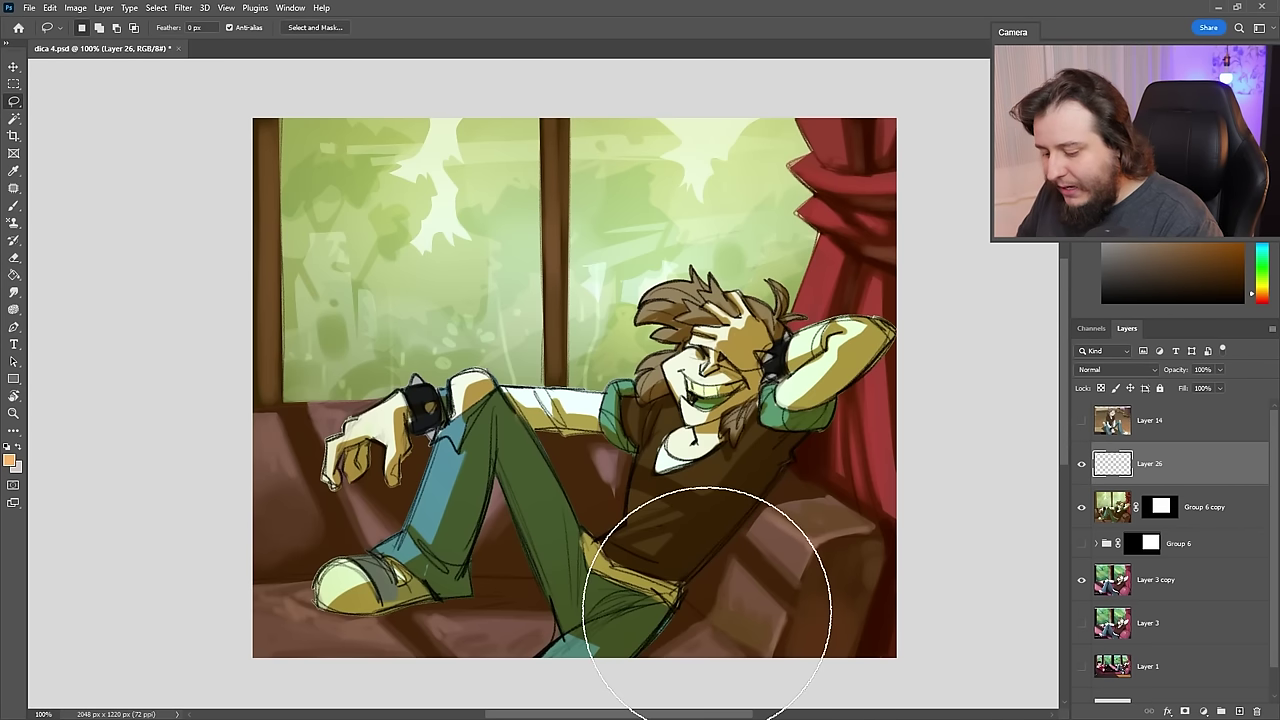
- Paint a soft dark shadow inside the lassoed sofa area with a 187 px brush on another new layer set to Multiply, and deselect
{"action": "key", "text": "b"}
{"action": "right_click", "coordinate": [707, 582]}
{"action": "left_click_drag", "start_coordinate": [851, 203], "coordinate": [837, 203]}
{"action": "left_click", "coordinate": [920, 57]}
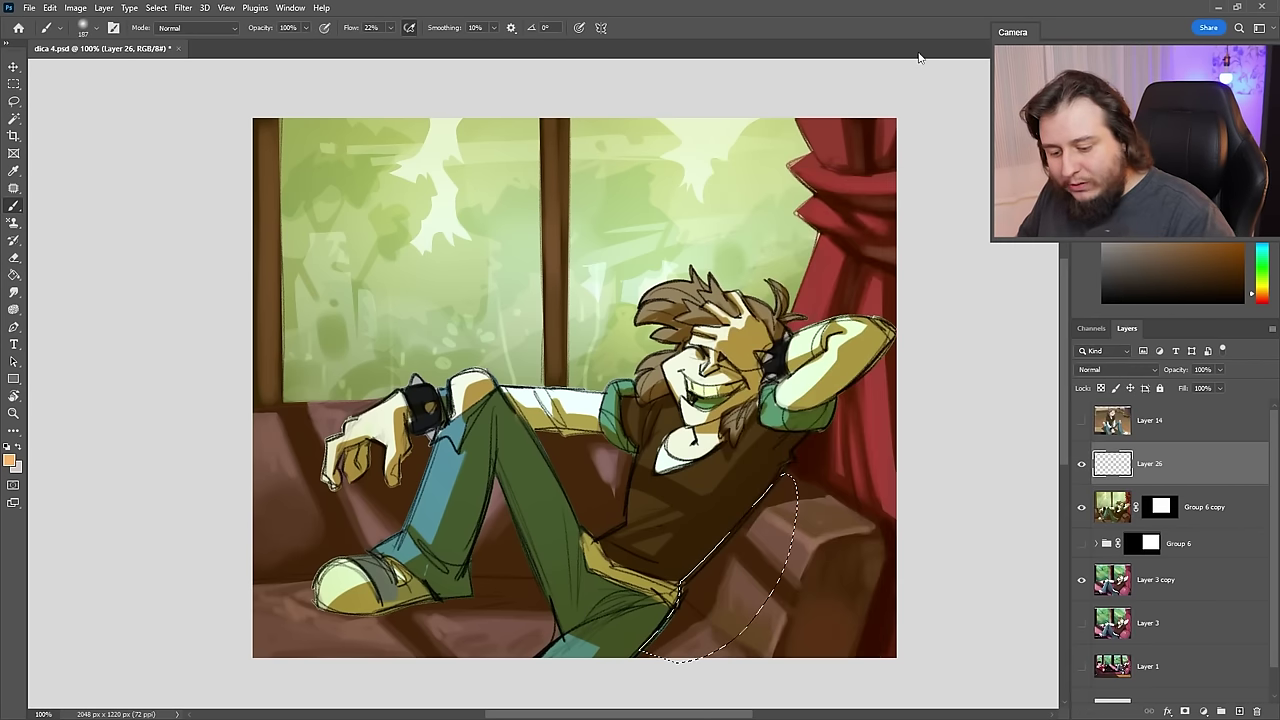
{"action": "left_click", "coordinate": [1240, 710]}
{"action": "left_click", "coordinate": [1118, 369]}
{"action": "left_click", "coordinate": [1100, 414]}
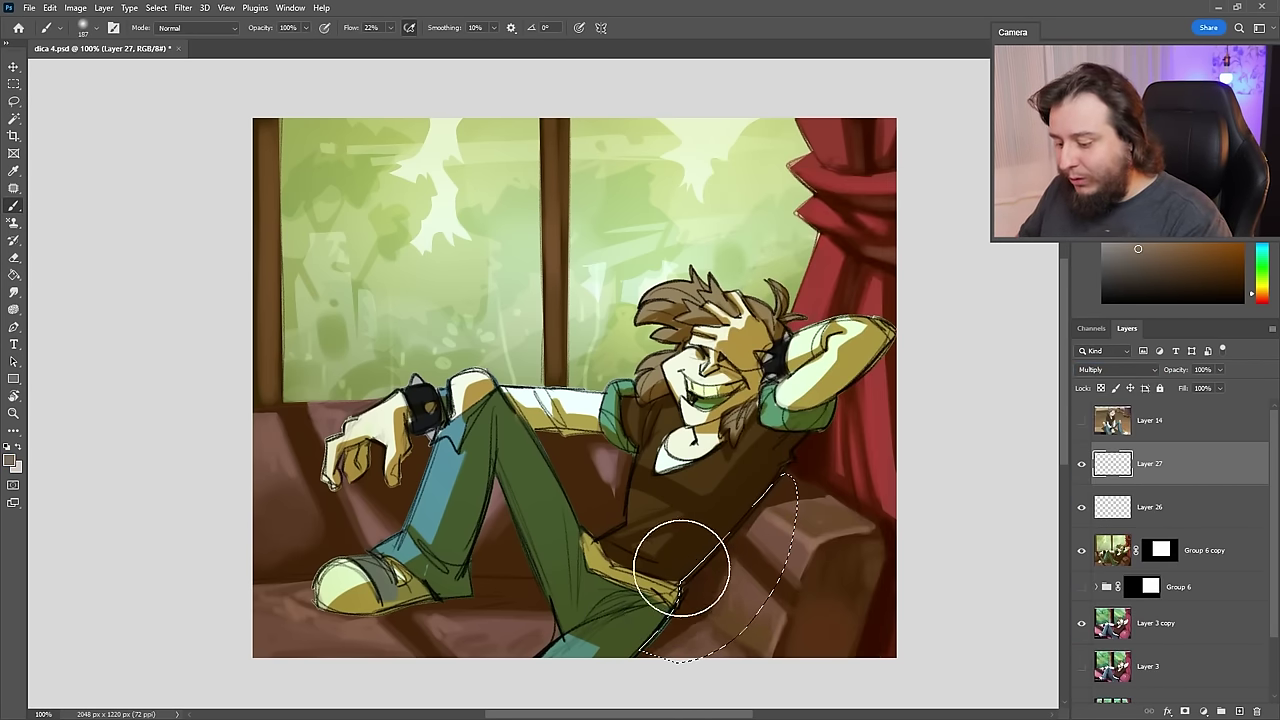
{"action": "left_click_drag", "start_coordinate": [681, 568], "coordinate": [720, 600]}
{"action": "key", "text": "ctrl+d"}
- Lasso the sofa area between the character's legs, paint a soft dark shadow inside it on Layer 27, and deselect
{"action": "key", "text": "l"}
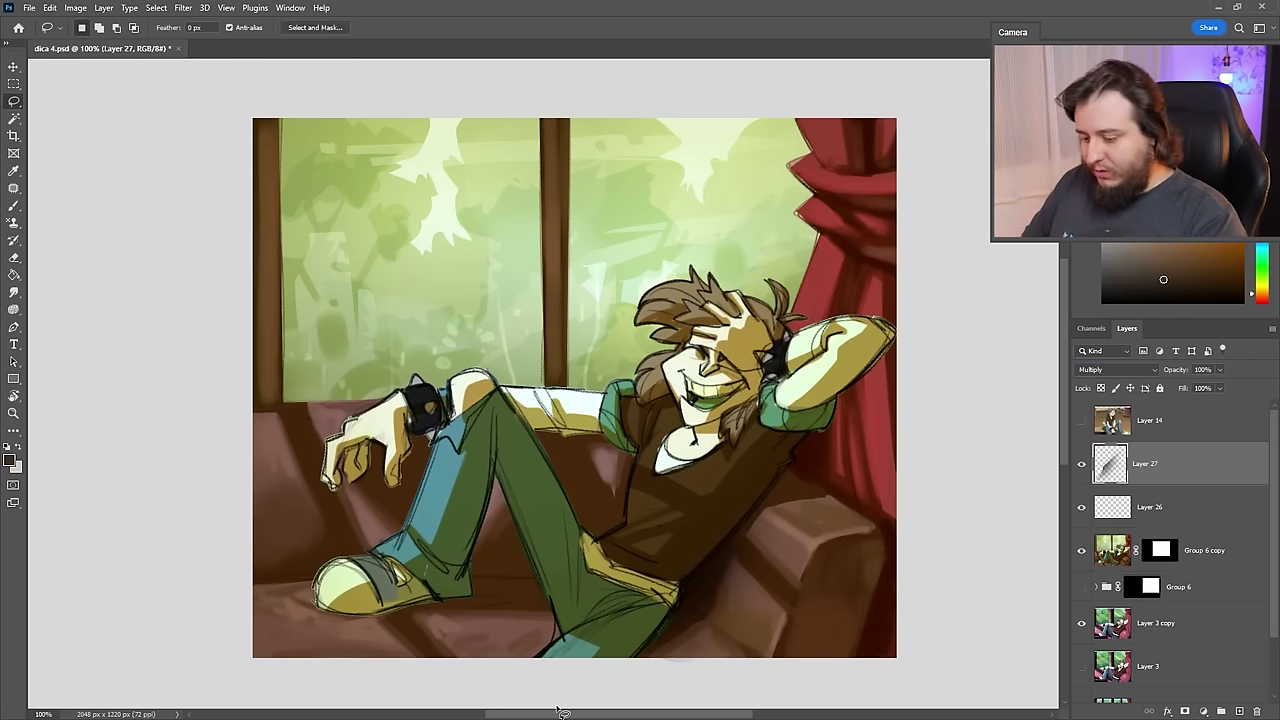
{"action": "key", "text": "b"}
{"action": "key", "text": "l"}
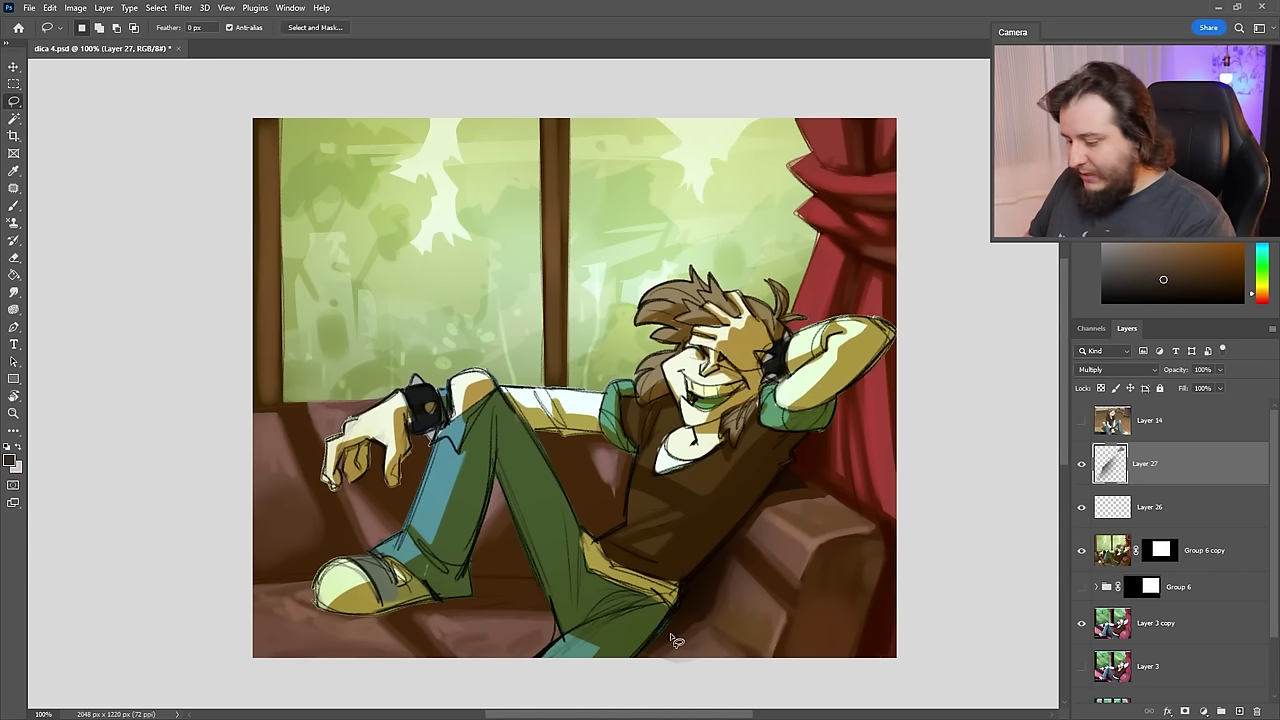
{"action": "mouse_move", "coordinate": [478, 580]}
{"action": "left_mouse_down"}
{"action": "mouse_move", "coordinate": [542, 584]}
{"action": "mouse_move", "coordinate": [516, 511]}
{"action": "mouse_move", "coordinate": [470, 574]}
{"action": "left_mouse_up"}
{"action": "key", "text": "b"}
{"action": "mouse_move", "coordinate": [513, 583]}
{"action": "left_mouse_down"}
{"action": "mouse_move", "coordinate": [539, 583]}
{"action": "mouse_move", "coordinate": [543, 565]}
{"action": "left_mouse_up"}
{"action": "key", "text": "ctrl+d"}
- Lasso a thin strip of the sofa seat beneath the shoe and raised leg, shade it with a soft contact shadow, and deselect
{"action": "key", "text": "l"}
{"action": "mouse_move", "coordinate": [380, 618]}
{"action": "left_mouse_down"}
{"action": "mouse_move", "coordinate": [542, 599]}
{"action": "mouse_move", "coordinate": [384, 616]}
{"action": "left_mouse_up"}
{"action": "key", "text": "b"}
{"action": "left_click_drag", "start_coordinate": [483, 592], "coordinate": [491, 586]}
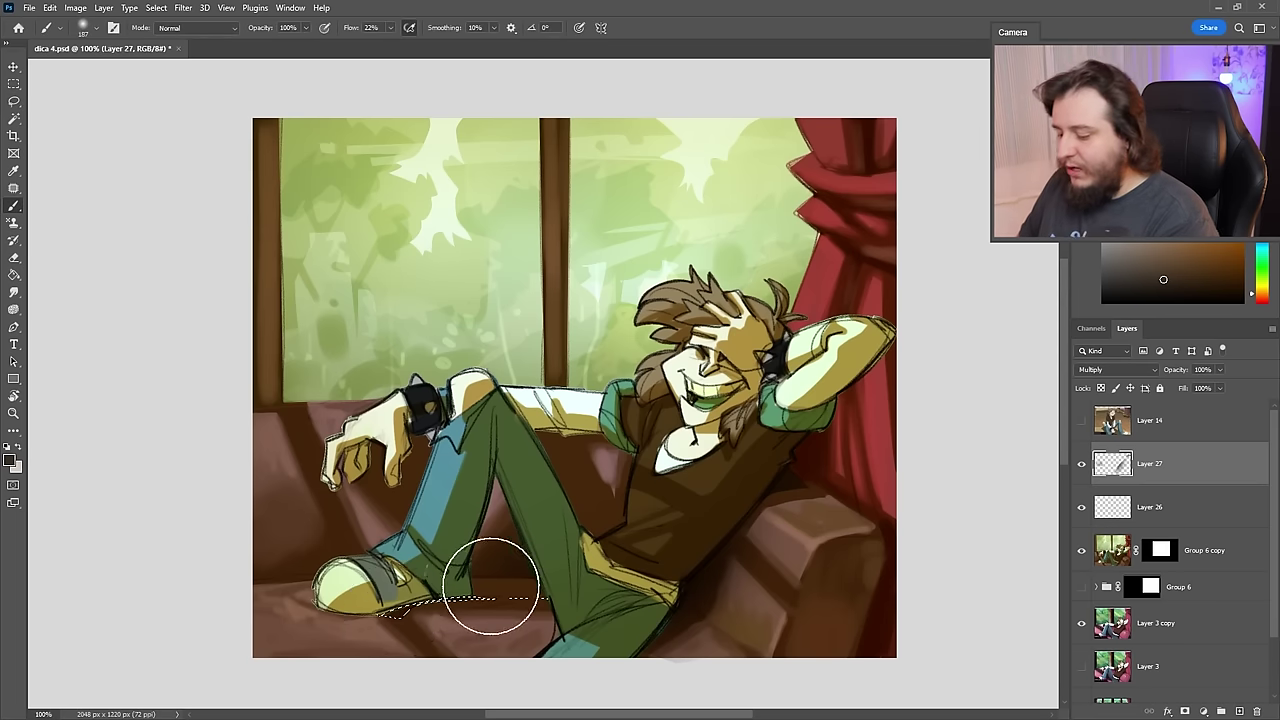
{"action": "key", "text": "ctrl+d"}
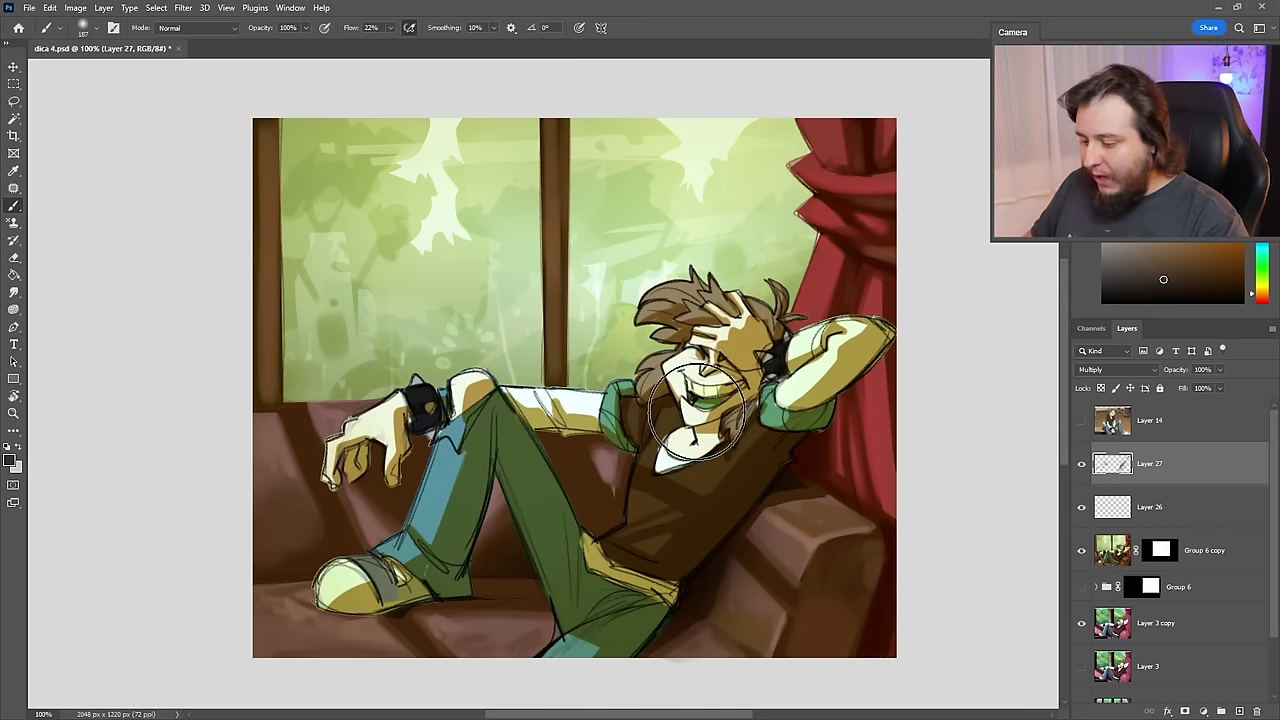
{"action": "key", "text": "v"}
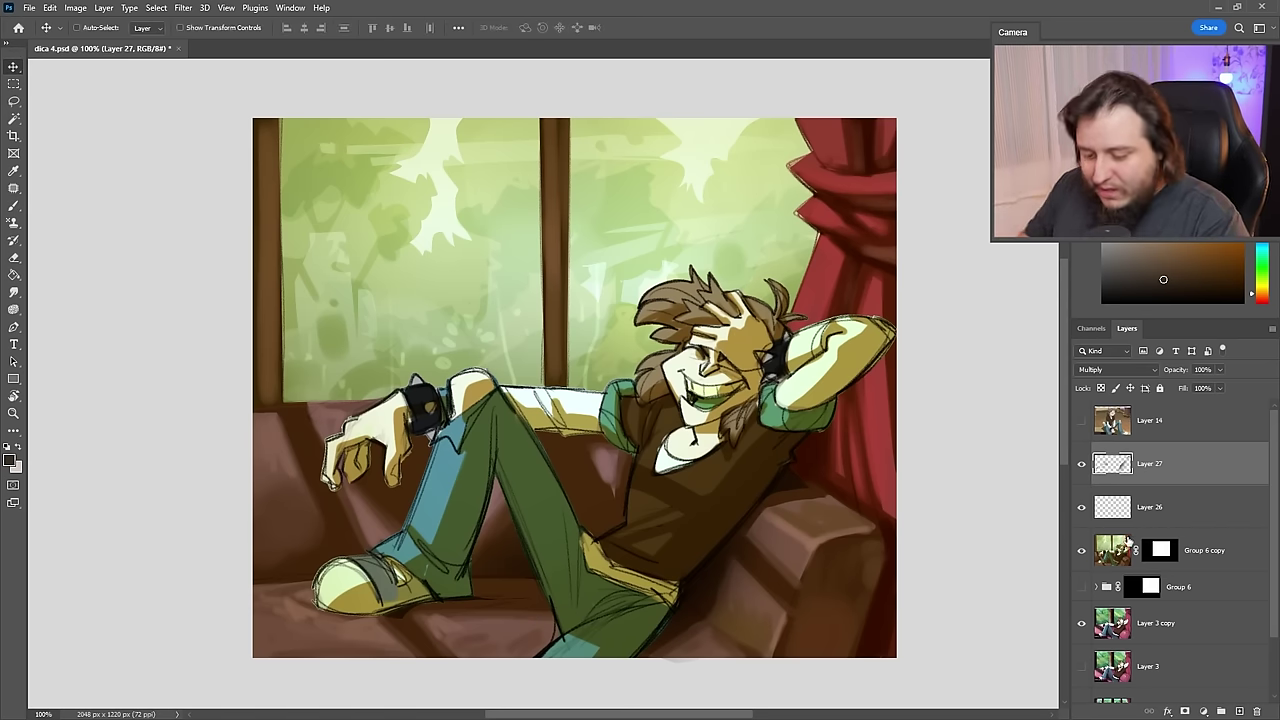
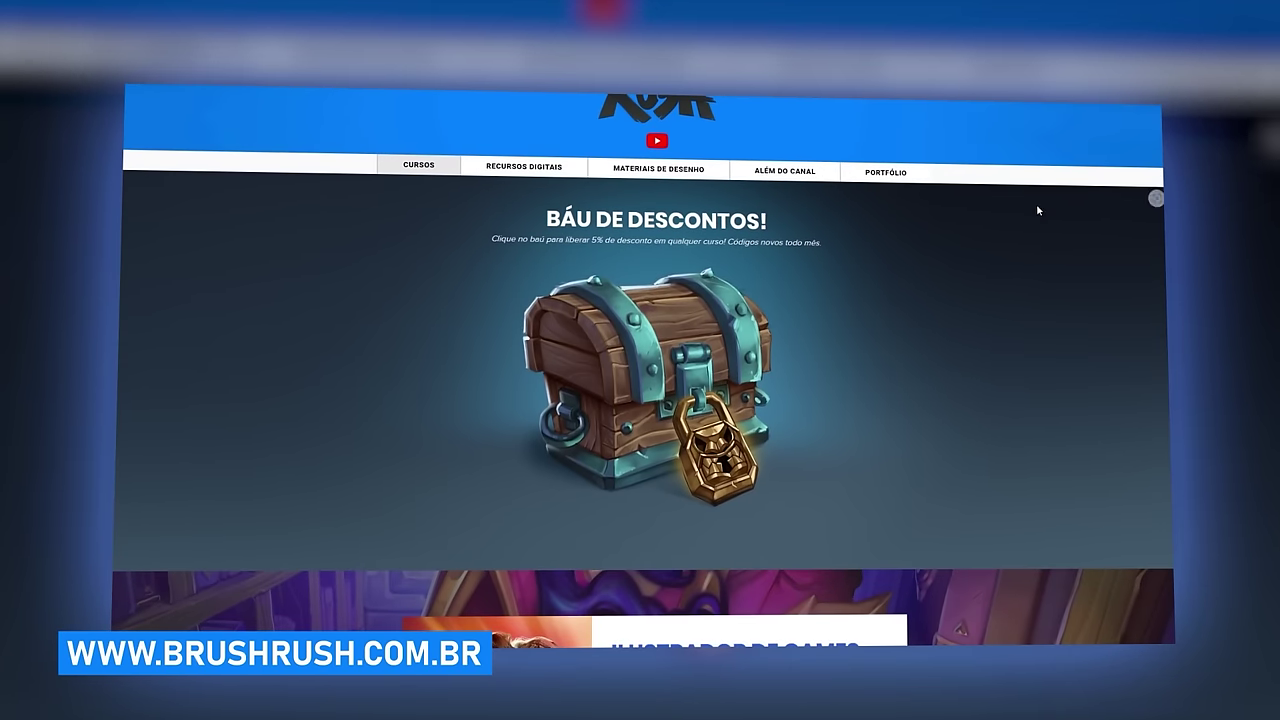
- Switch to the Brush Rush website, get the 5% coupon from the discount chest, and view the upcoming Figura Humana course
{"action": "left_click", "coordinate": [671, 347]}
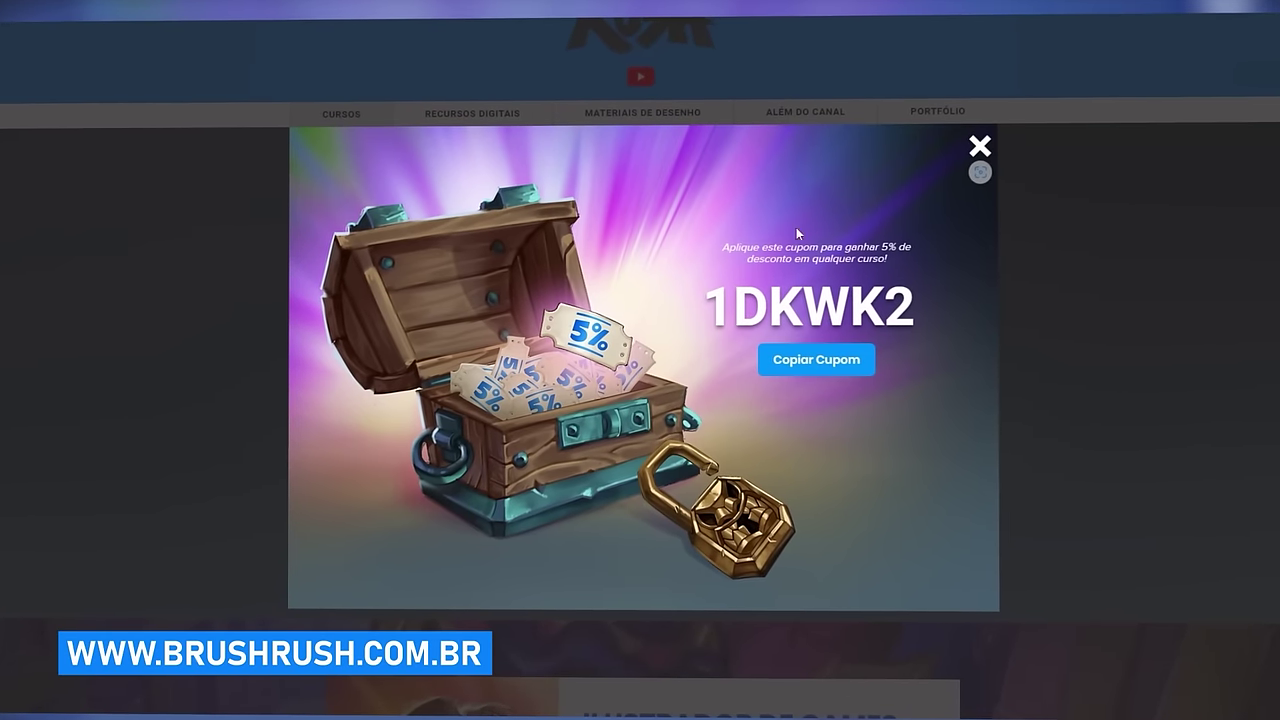
{"action": "left_click", "coordinate": [806, 362]}
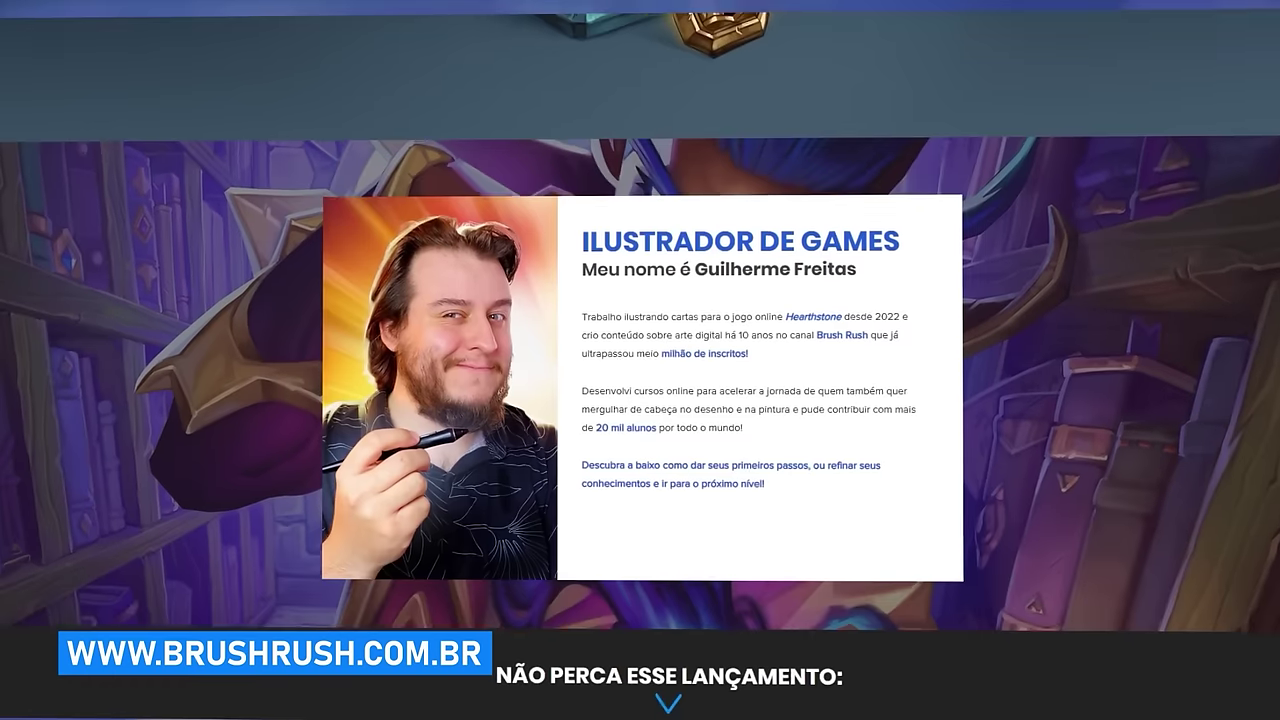
{"action": "scroll", "coordinate": [640, 400], "scroll_direction": "down", "scroll_amount": 5}
{"action": "scroll", "coordinate": [640, 400], "scroll_direction": "down", "scroll_amount": 3}
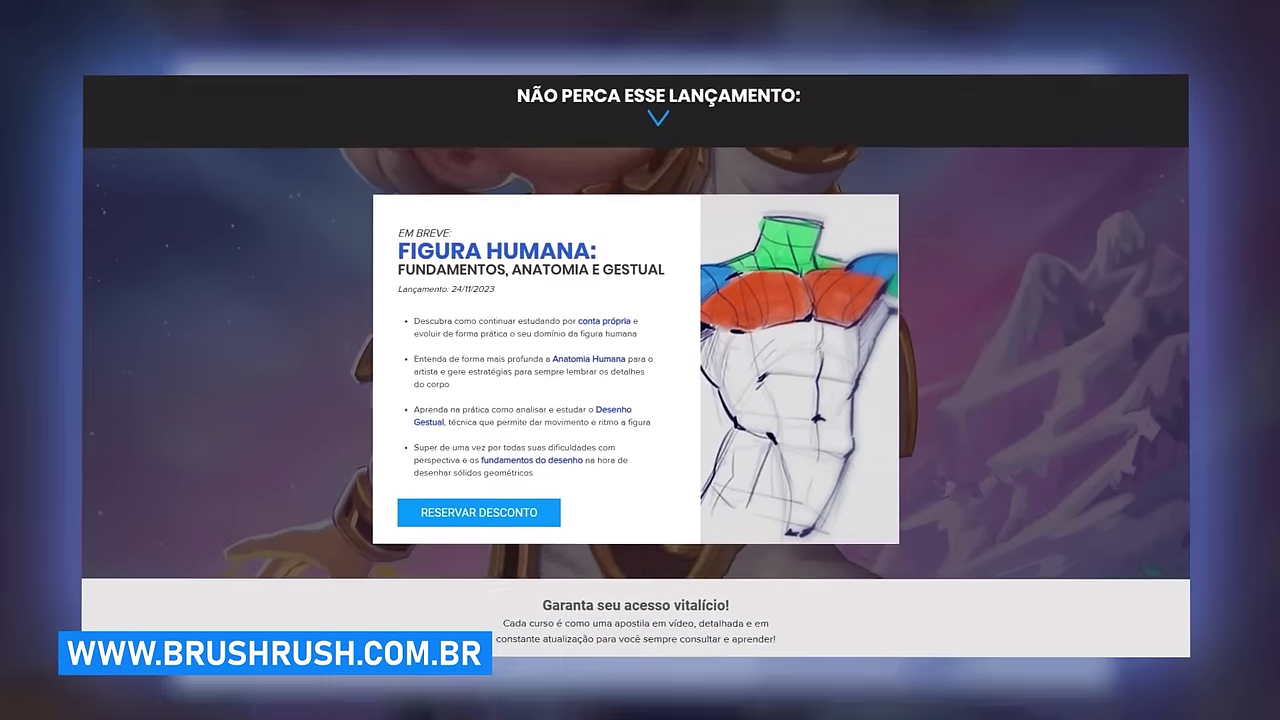